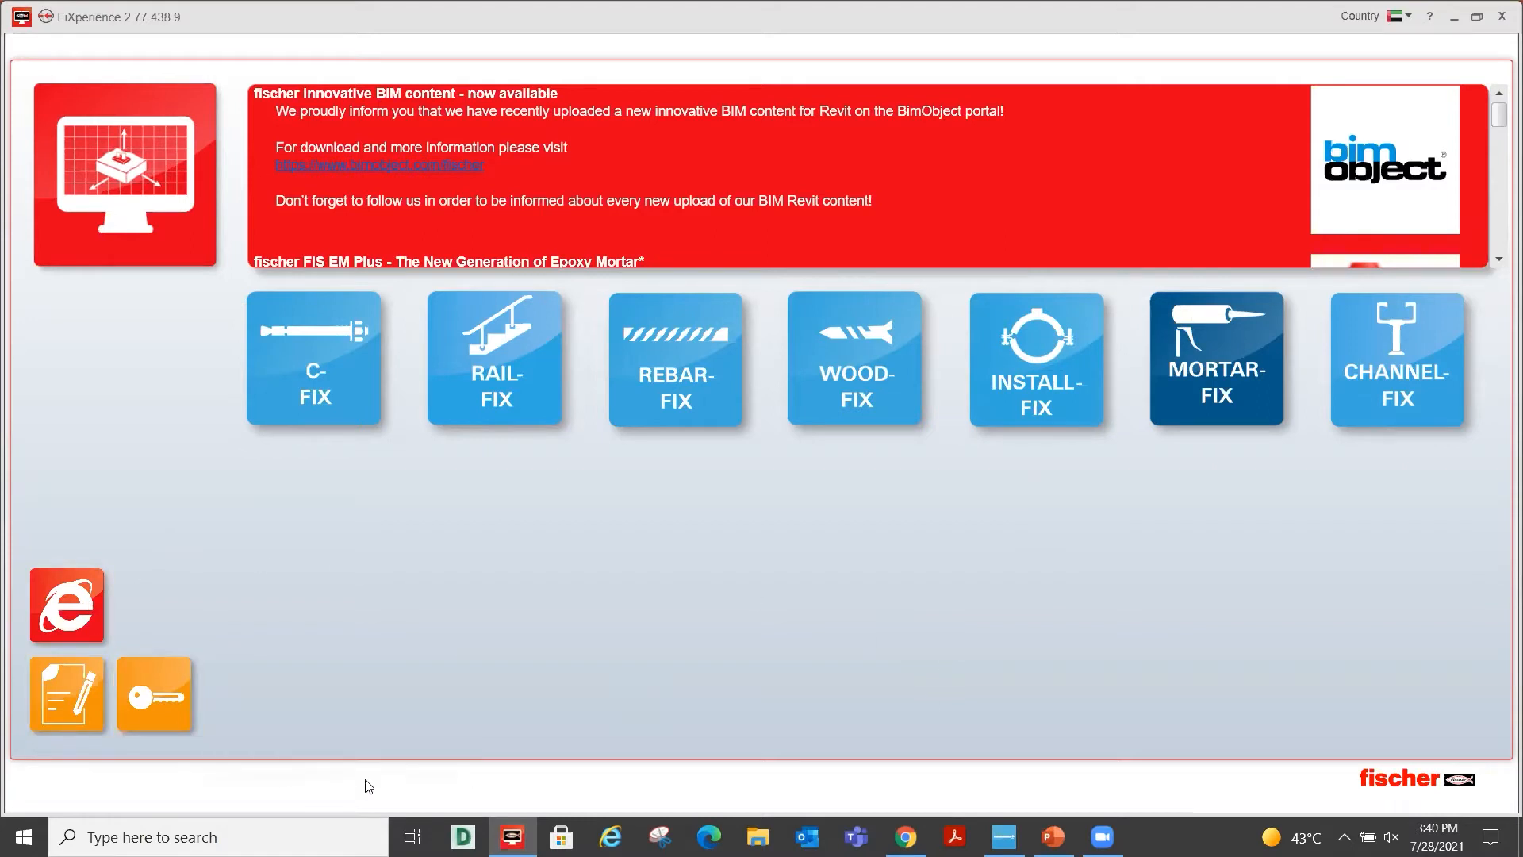
Open the registration form, submit the filled-in contact details and acknowledge the activation key notice.
click(77, 706)
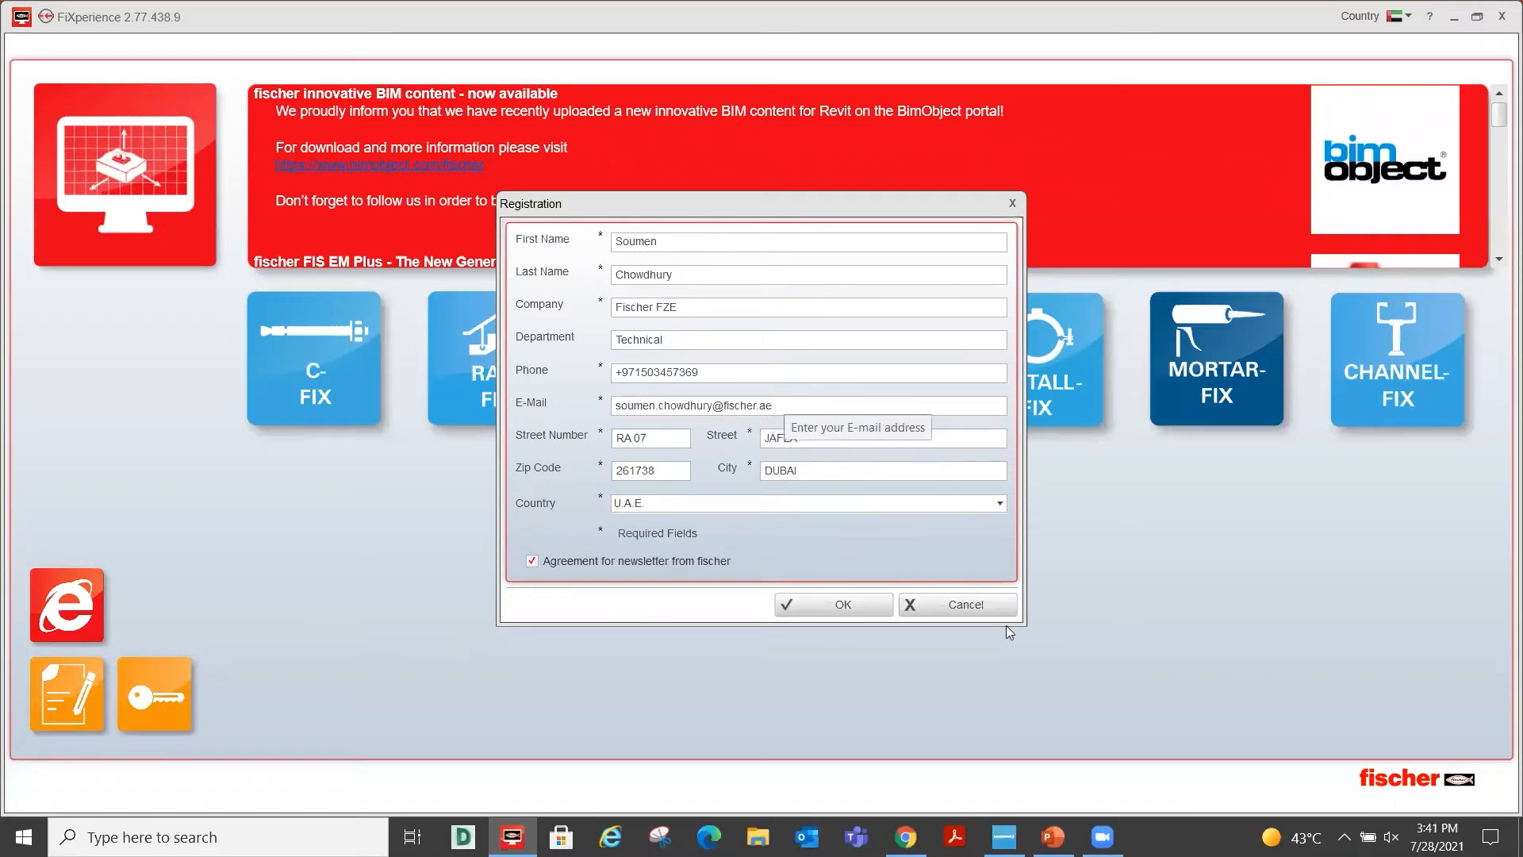
click(828, 605)
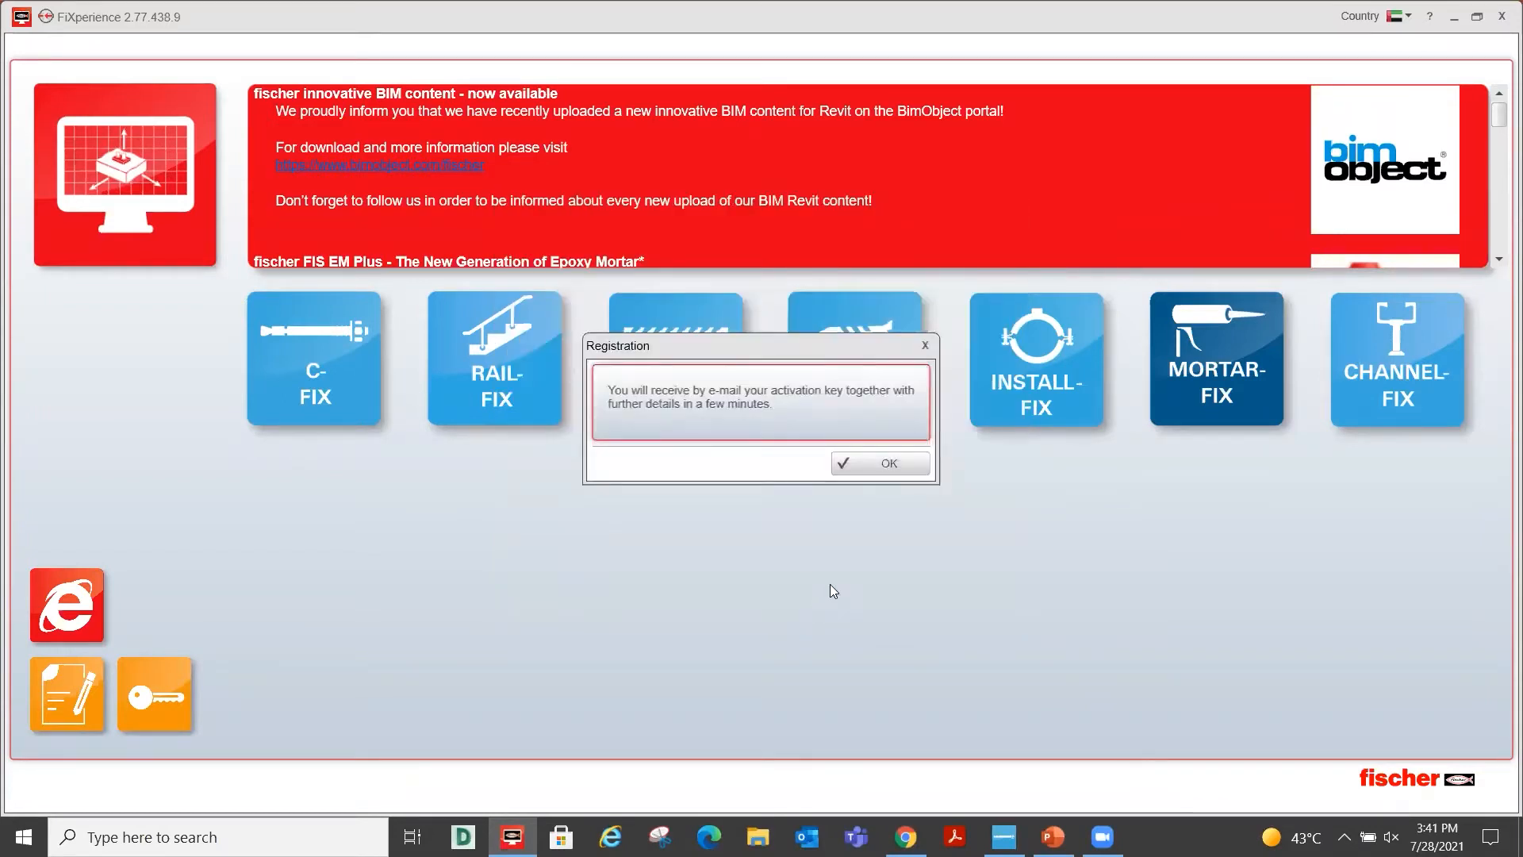
click(855, 471)
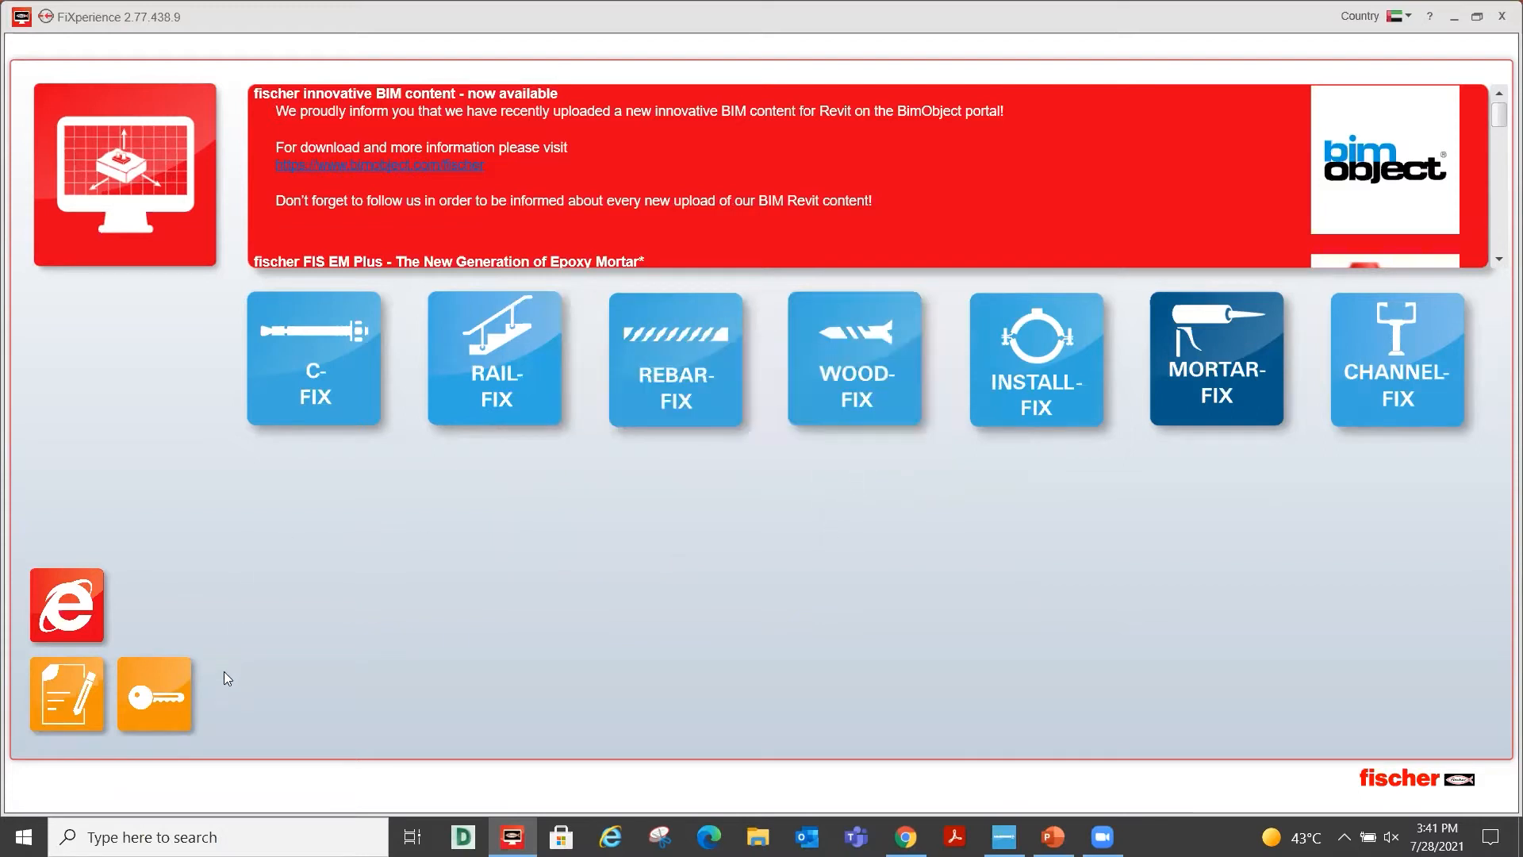
Review the activation key, name and e-mail fields of the product and feature activation form, and close it without activating.
click(163, 698)
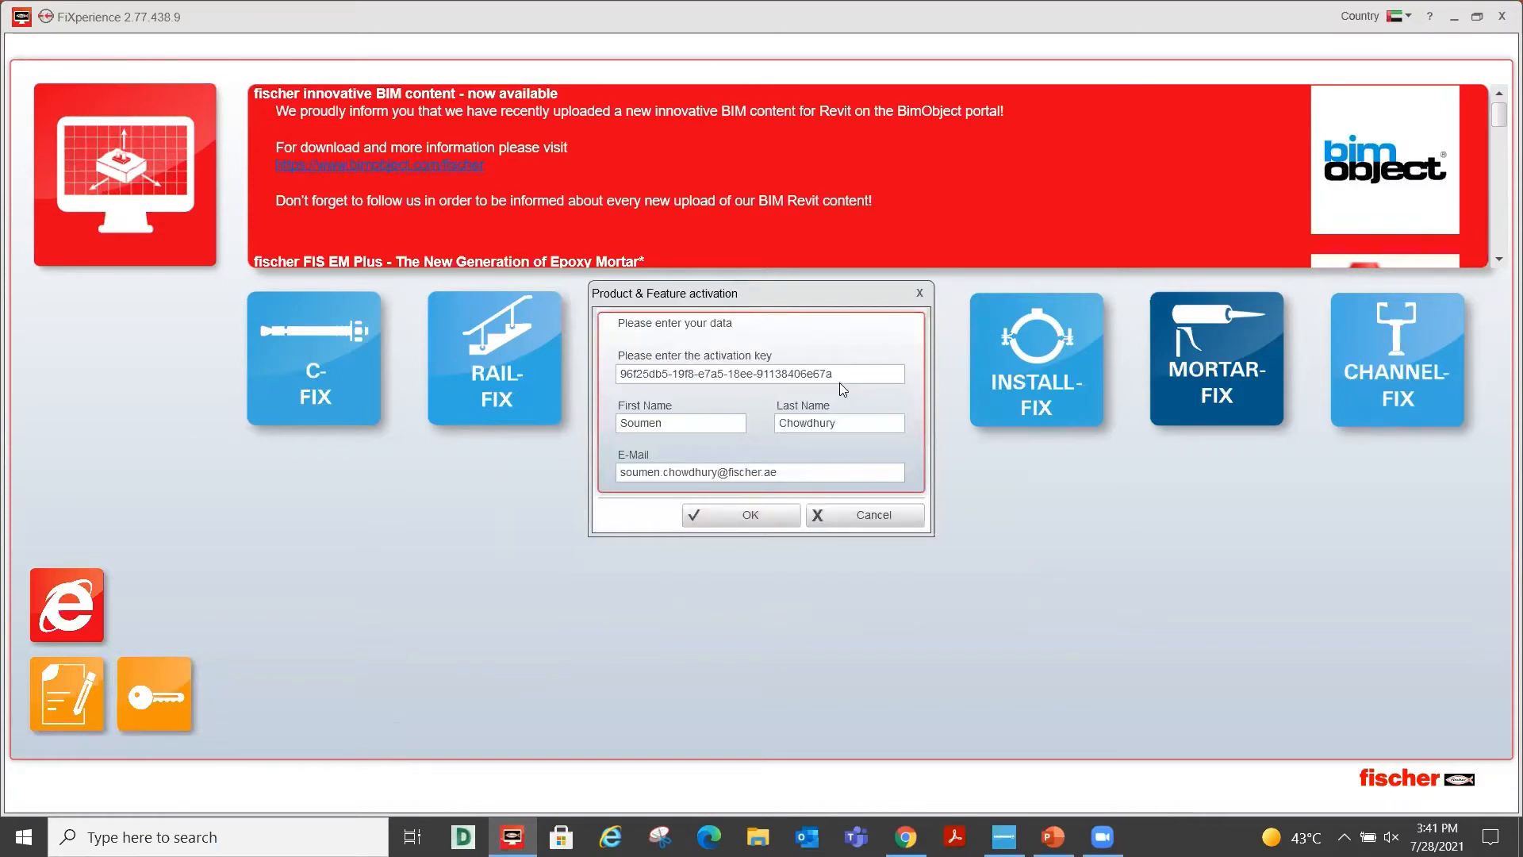
drag(840, 379, 652, 381)
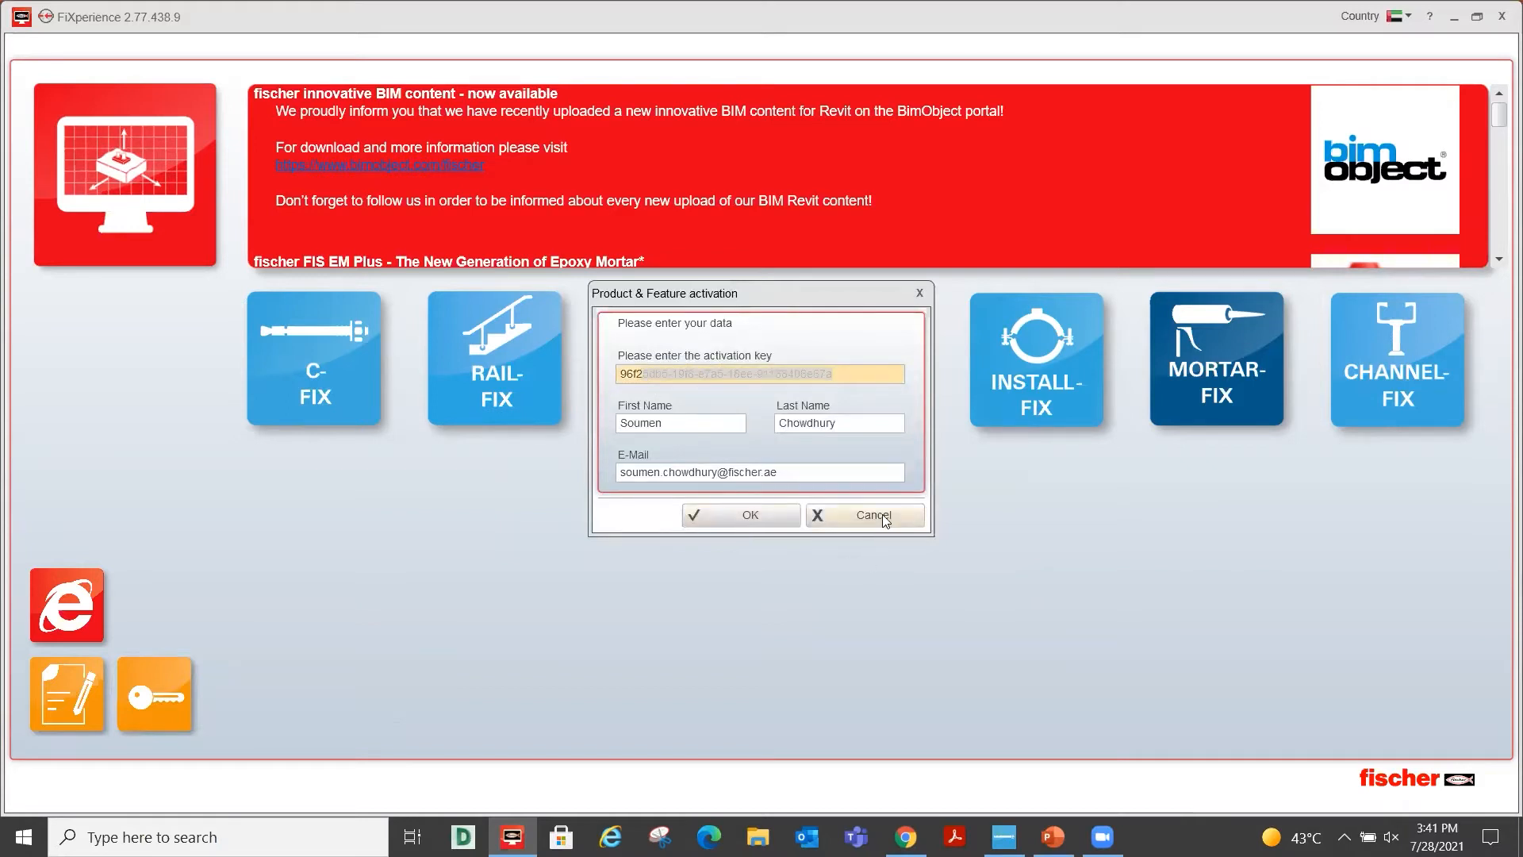
click(920, 295)
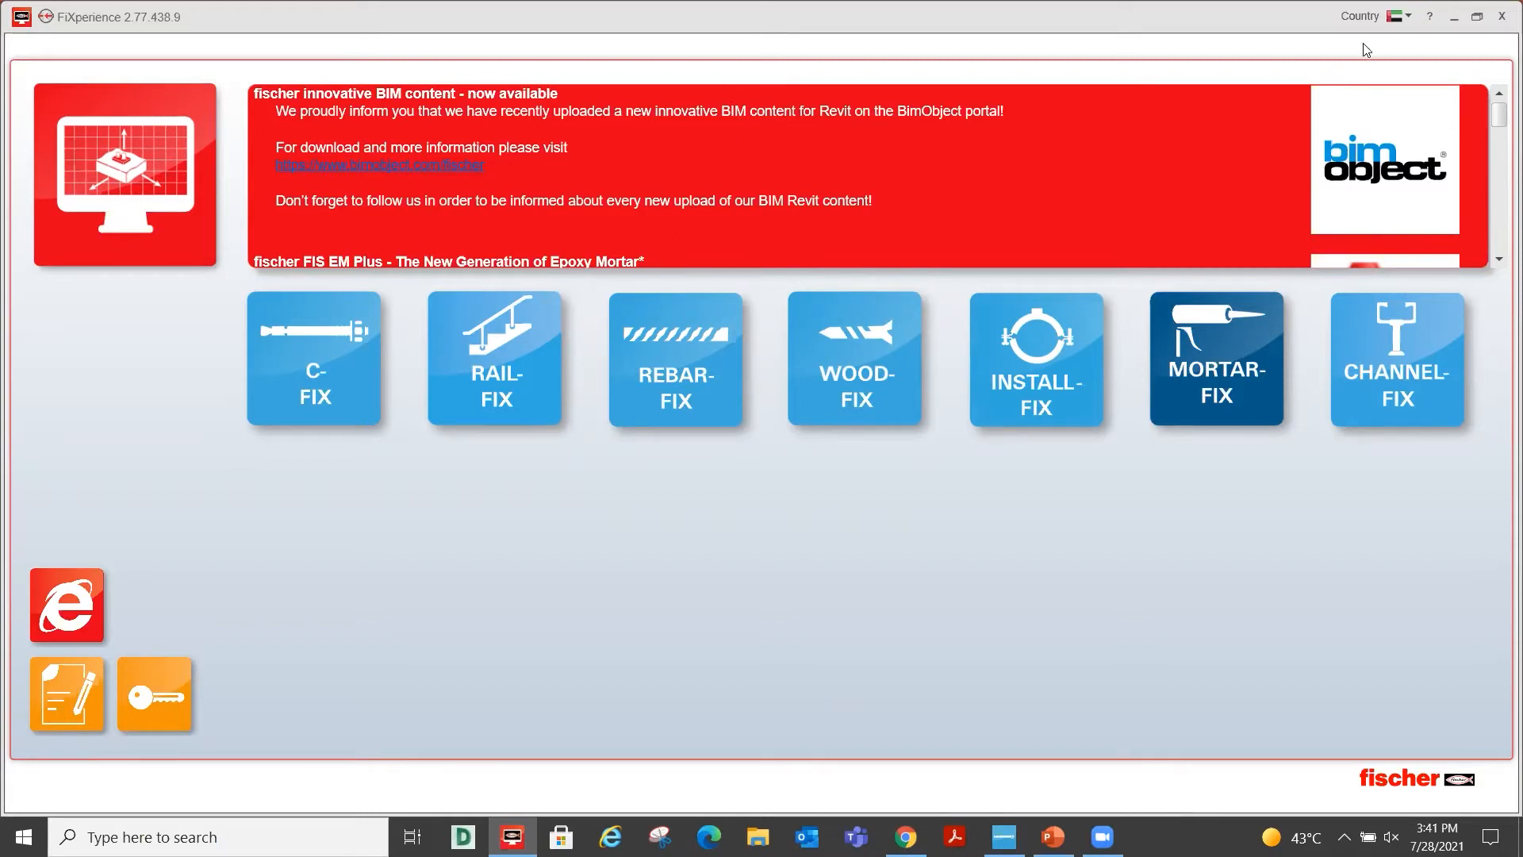
Look through the available countries and set the country to United Arab Emirates.
click(1409, 17)
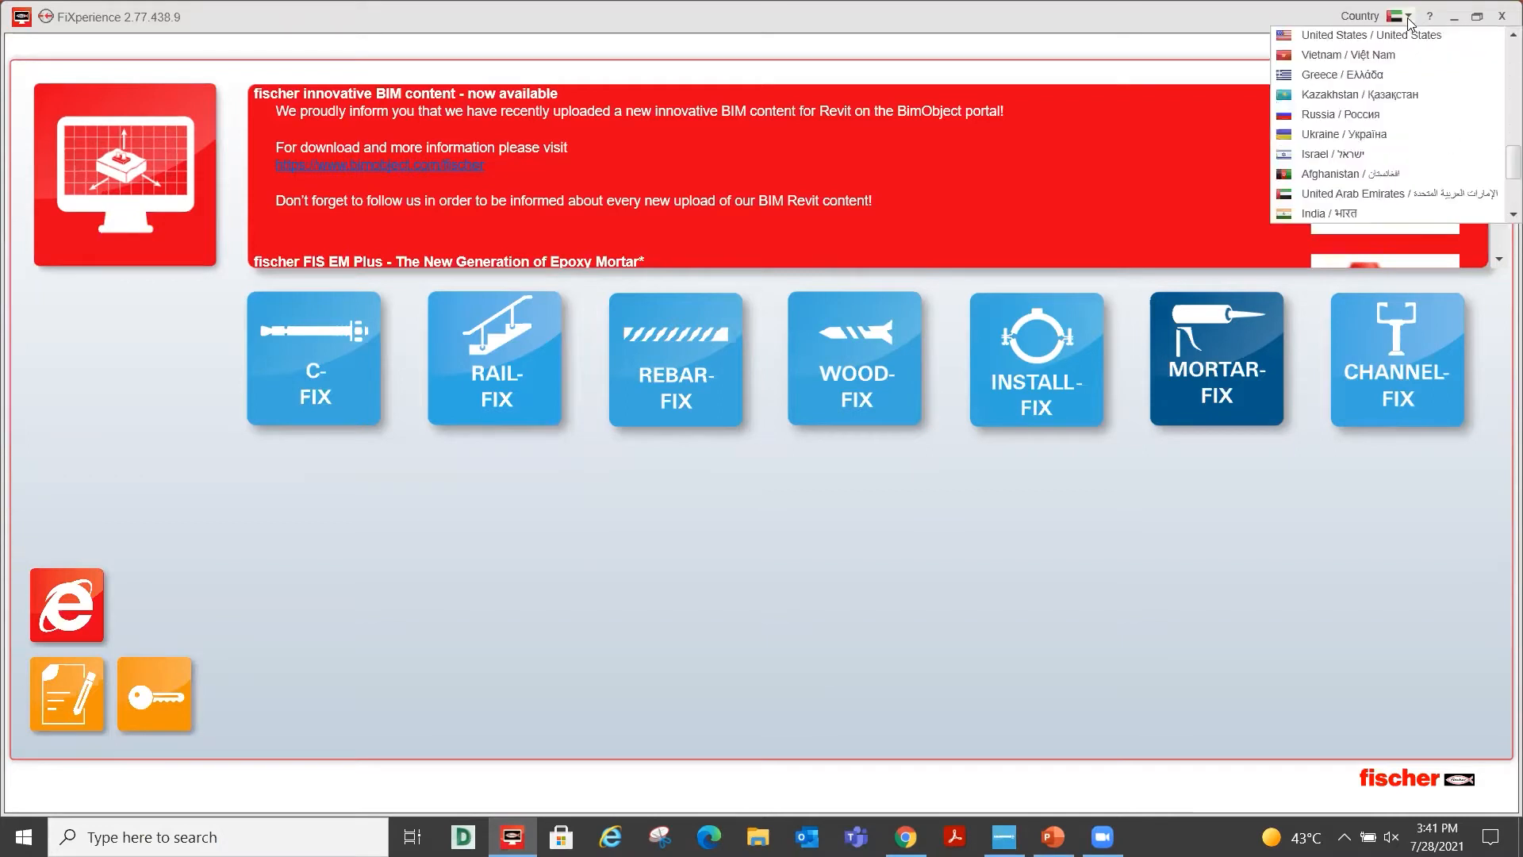
scroll(1397, 142, up, 3)
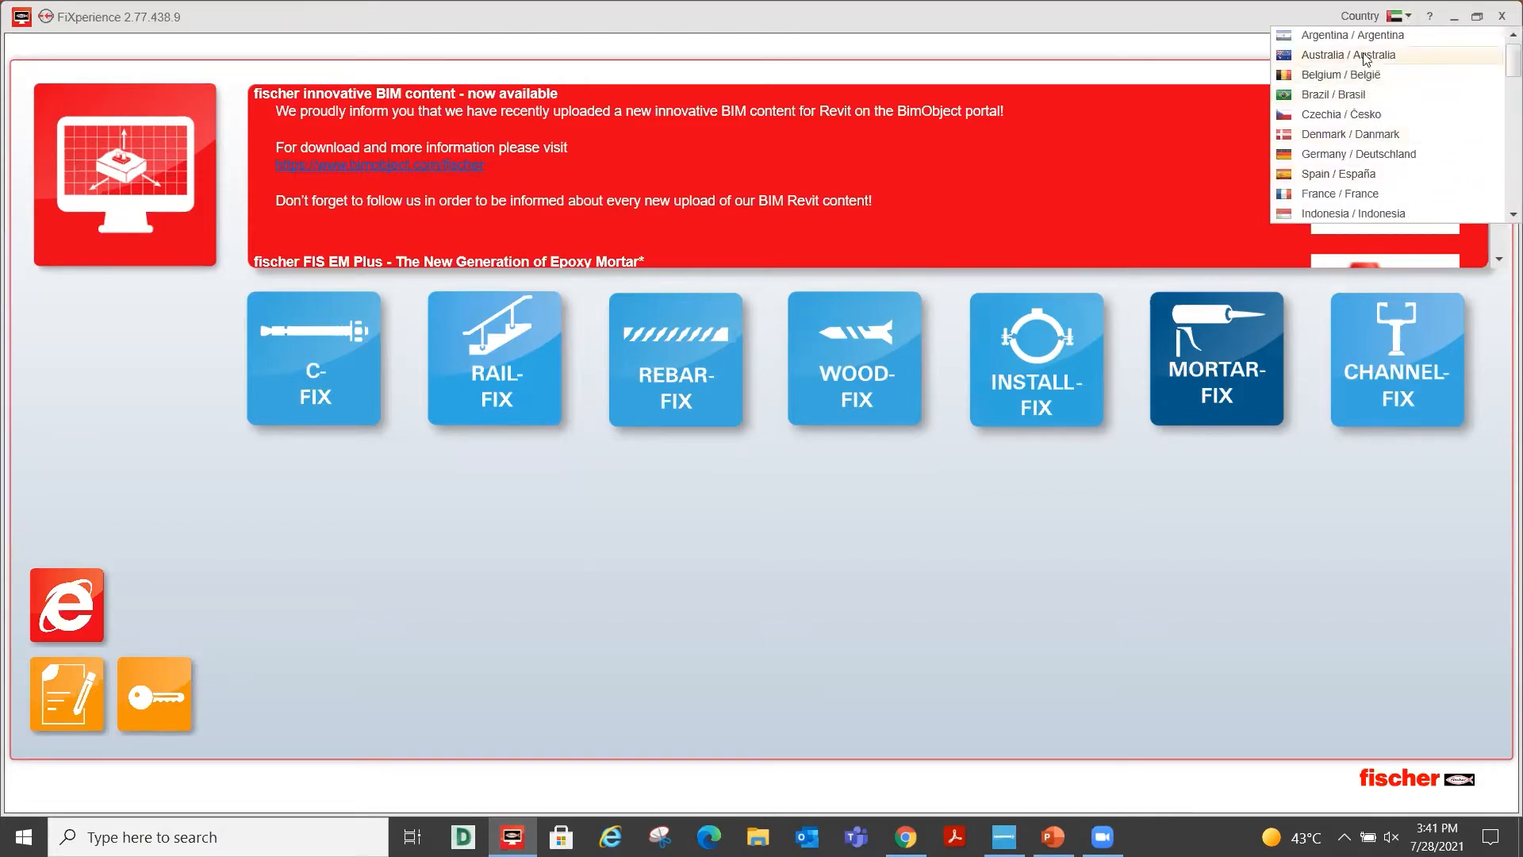
scroll(1375, 150, down, 5)
scroll(1377, 200, up, 5)
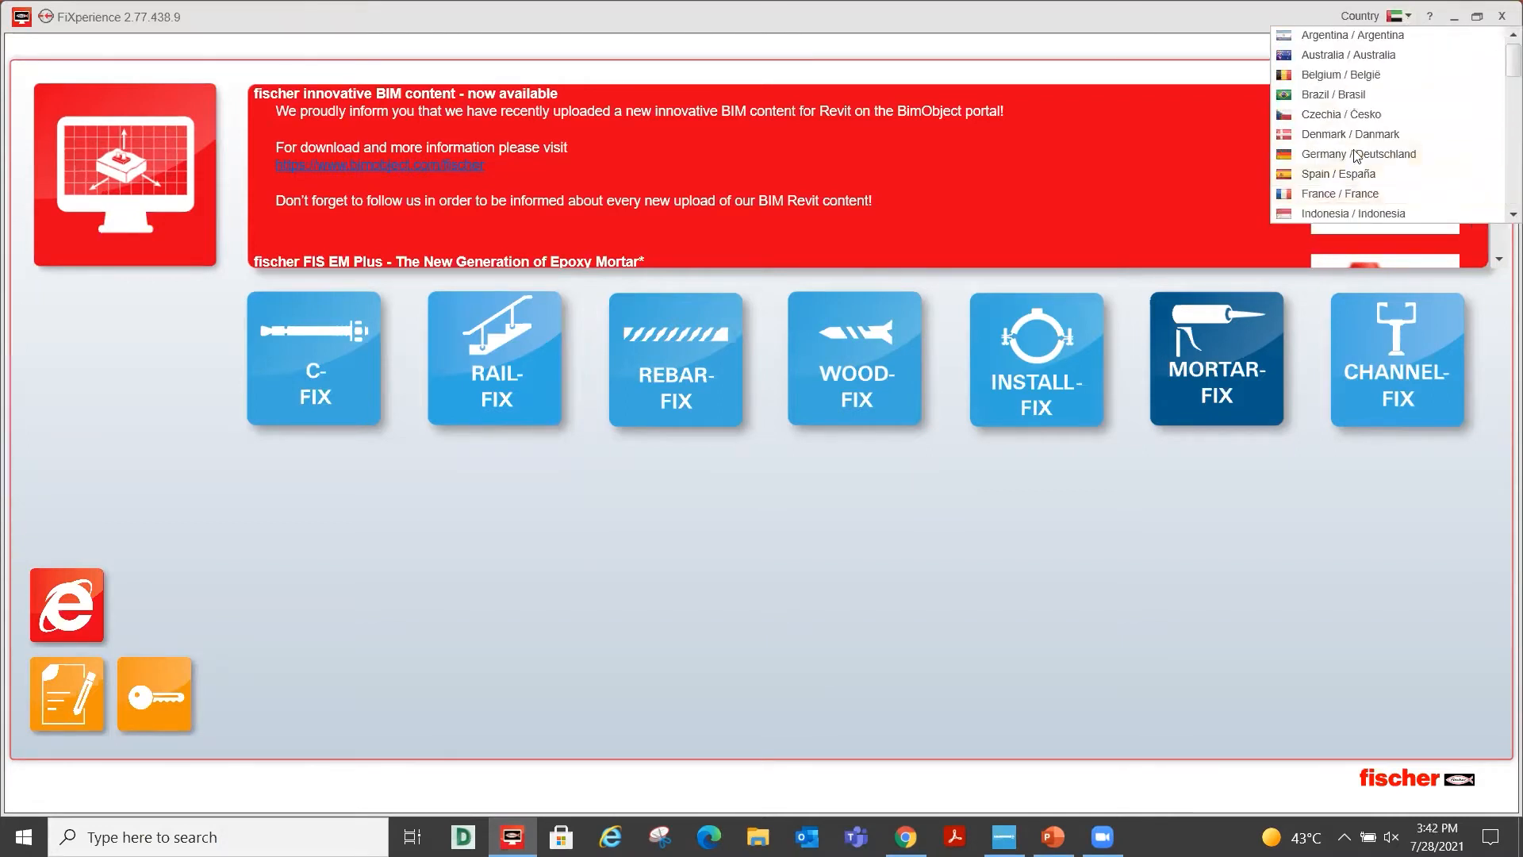
scroll(1353, 150, down, 5)
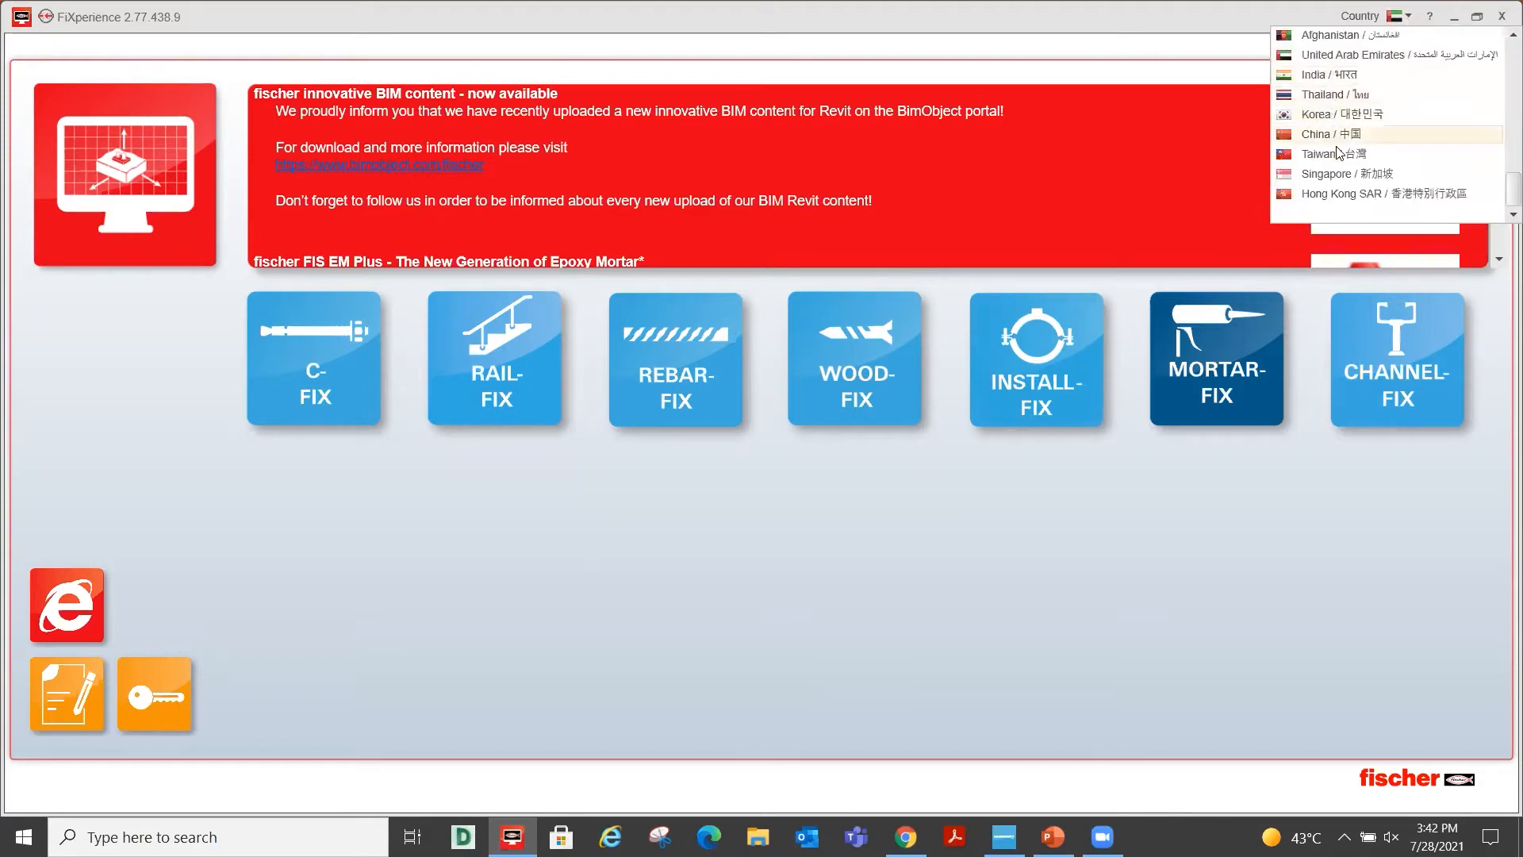
scroll(1339, 152, up, 5)
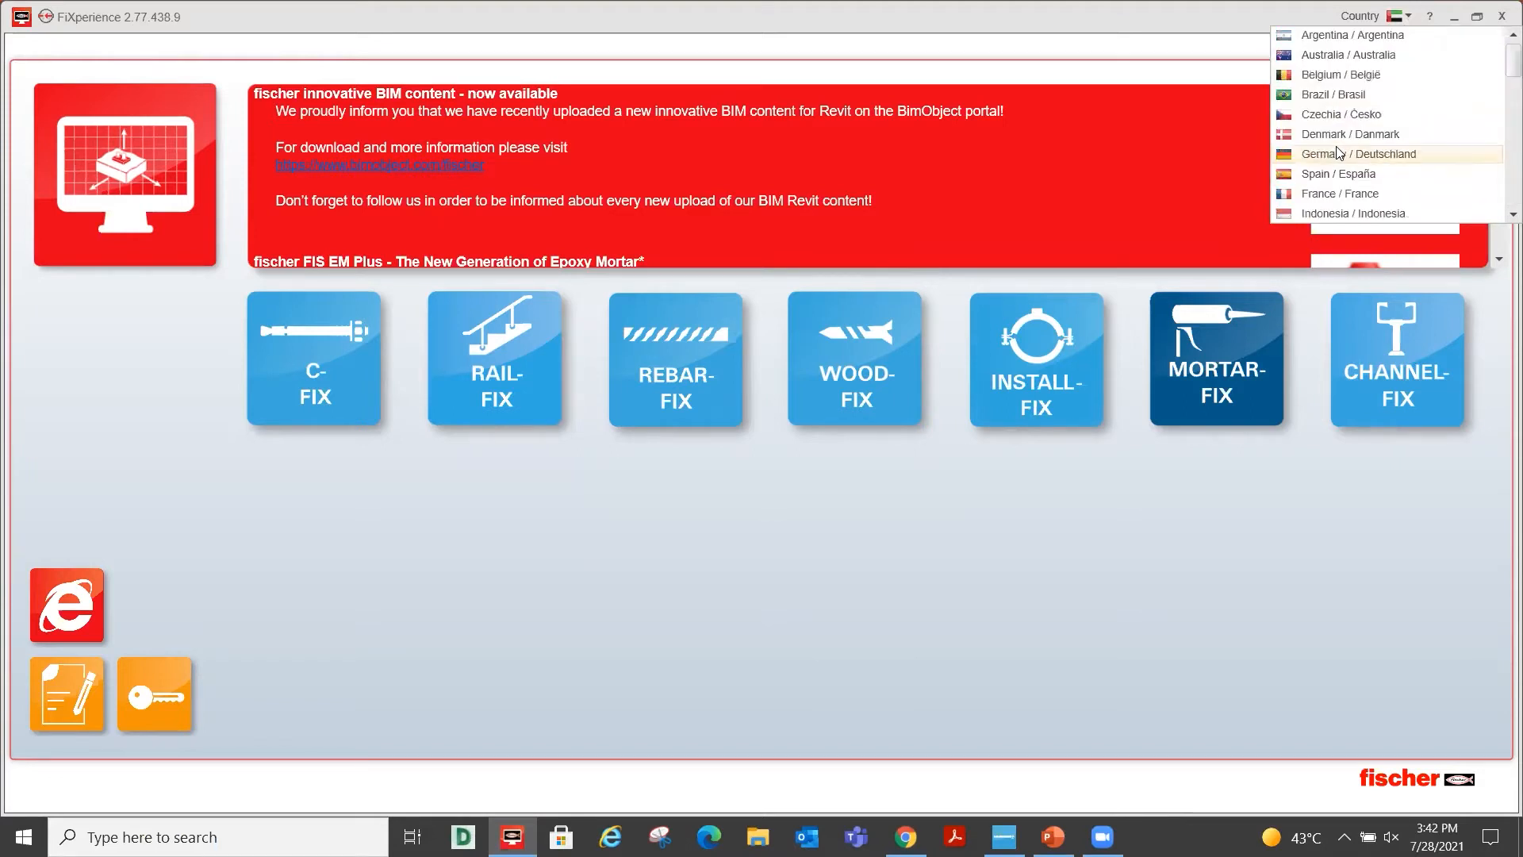
scroll(1338, 152, down, 5)
scroll(1337, 152, up, 5)
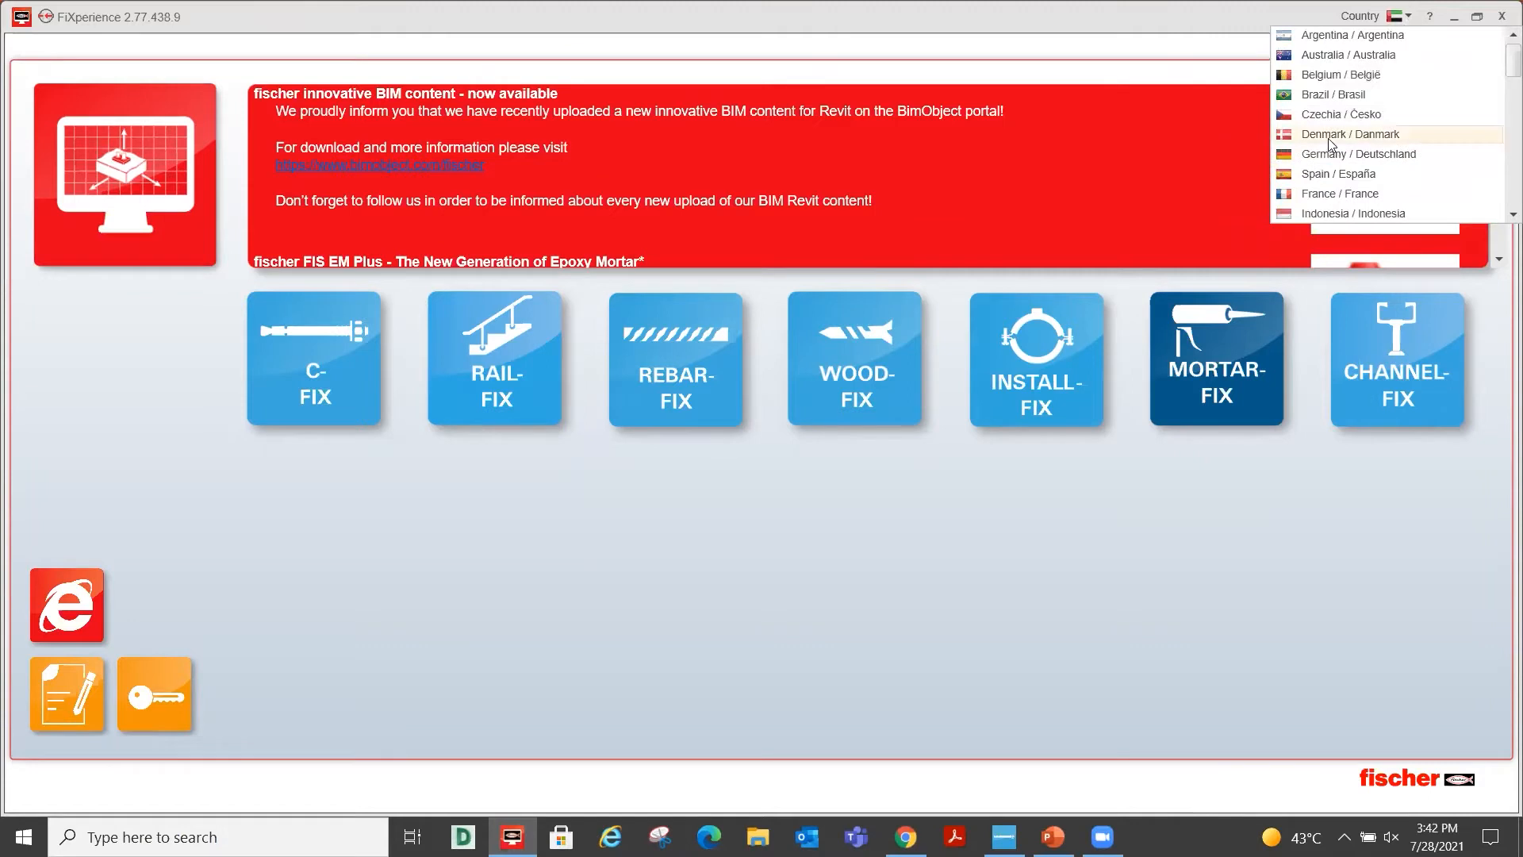
scroll(1330, 142, down, 5)
scroll(1328, 139, down, 3)
scroll(1326, 143, up, 5)
scroll(1327, 150, down, 3)
scroll(1329, 150, up, 5)
scroll(1318, 119, down, 8)
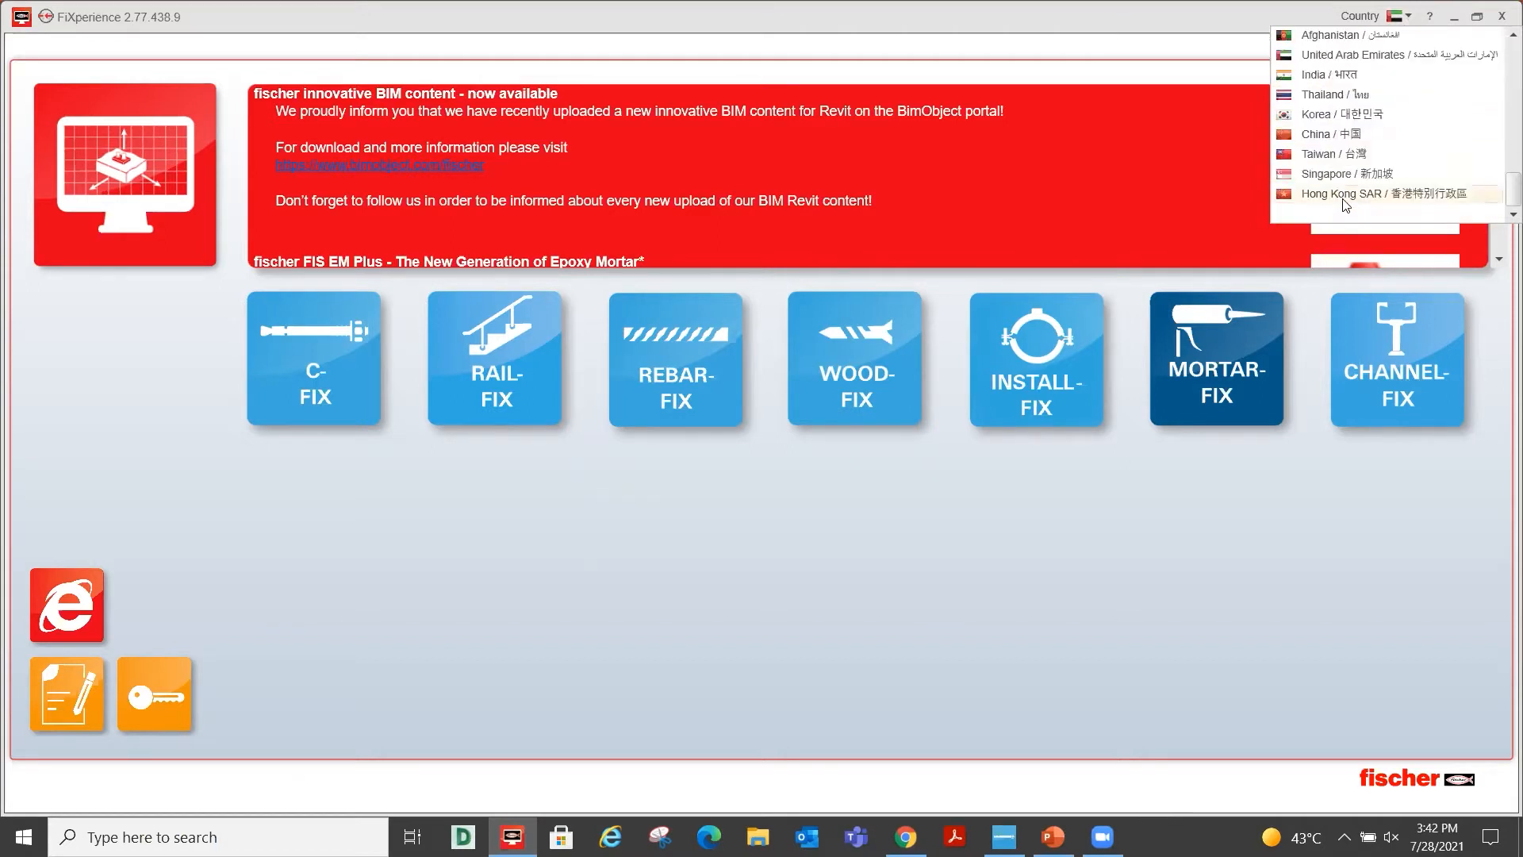
click(1333, 55)
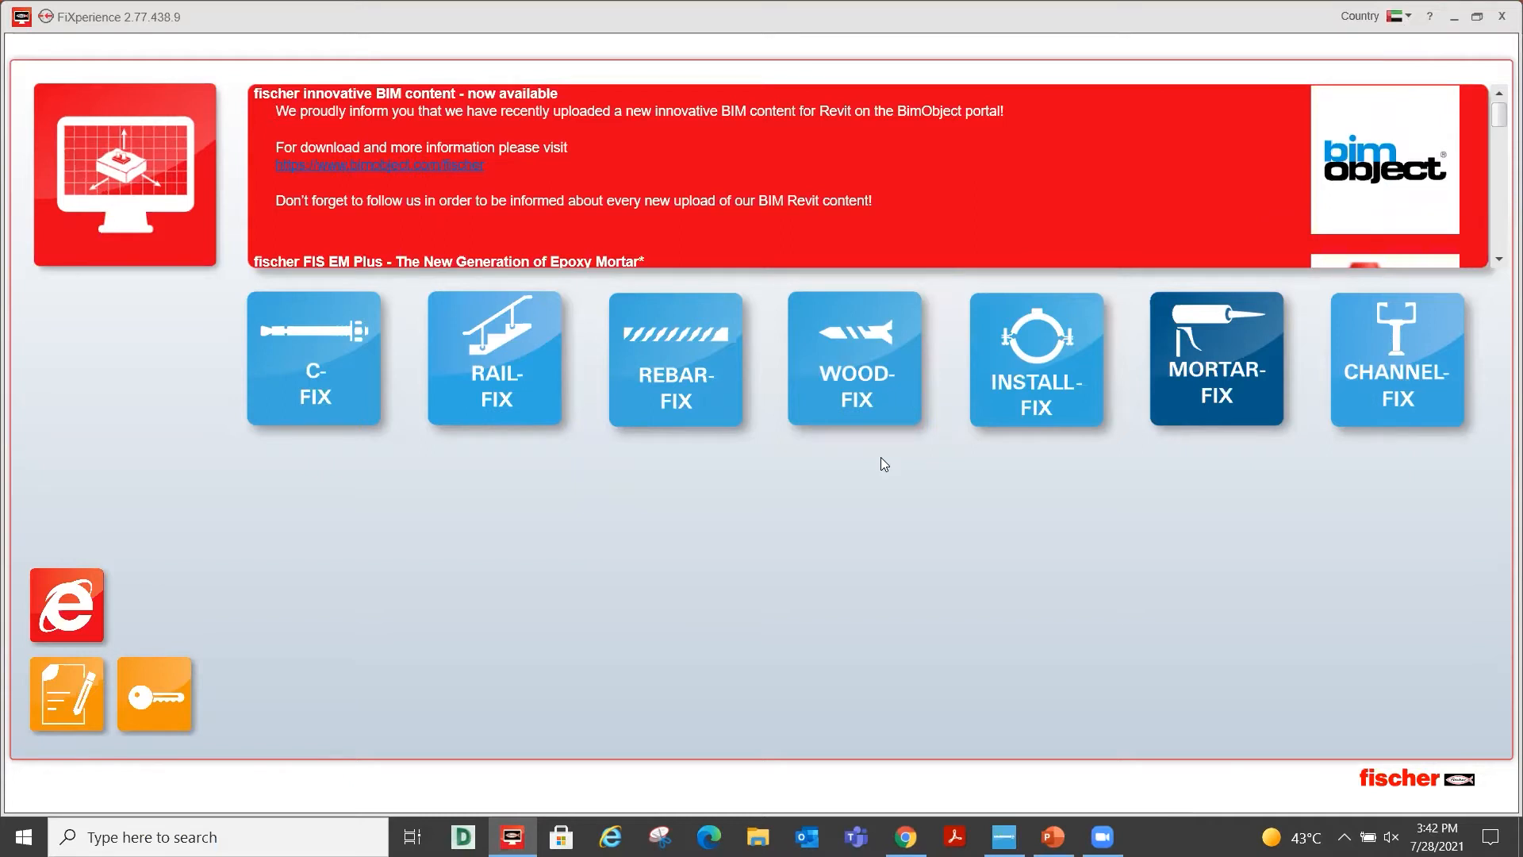
Check the FIXPERIENCE LiveUpdate status and close it without installing updates.
click(45, 16)
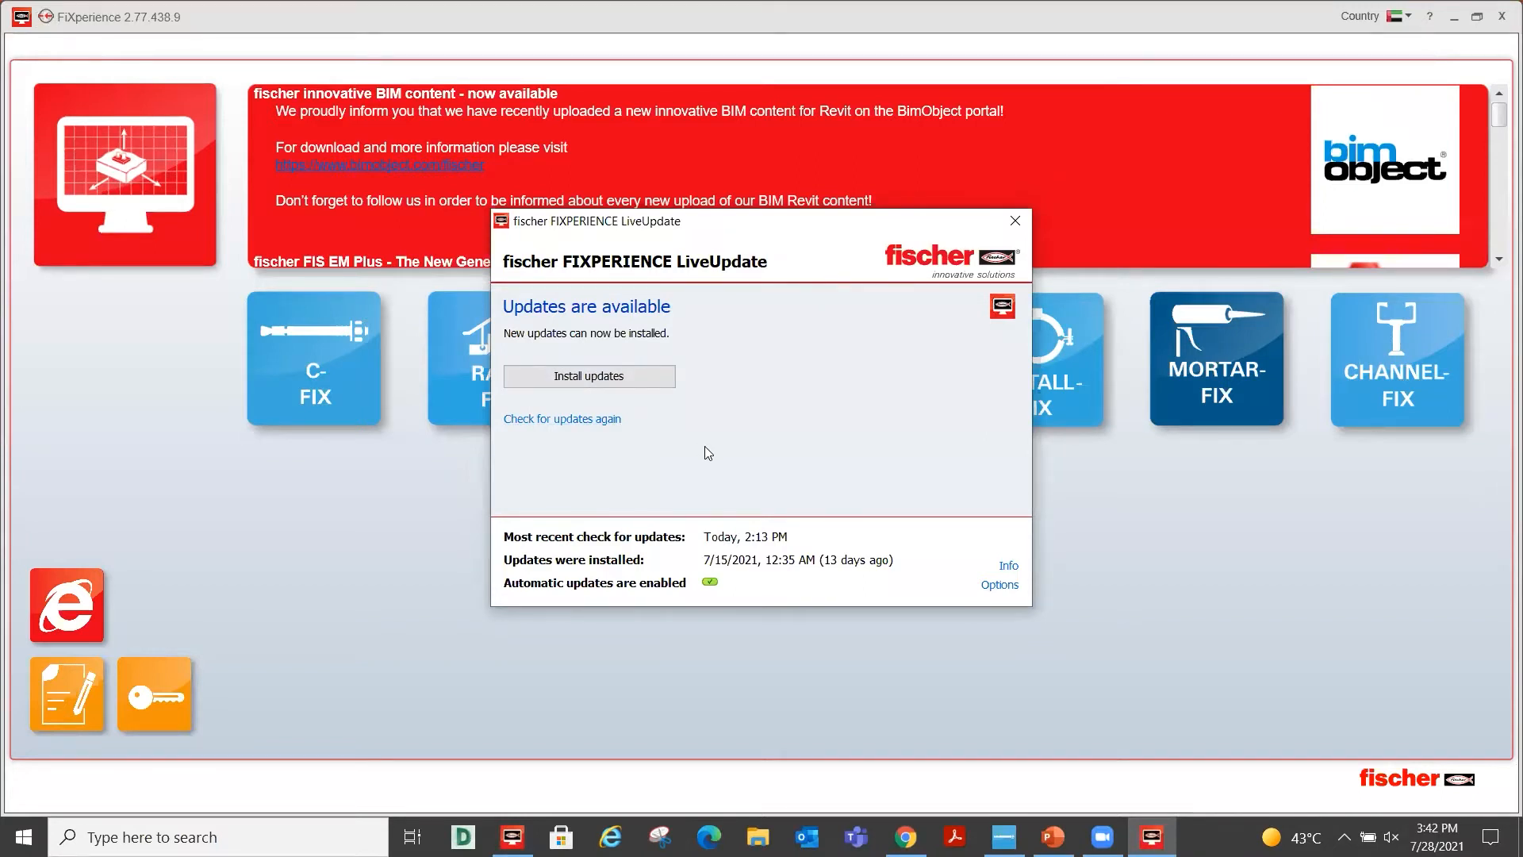
click(1014, 223)
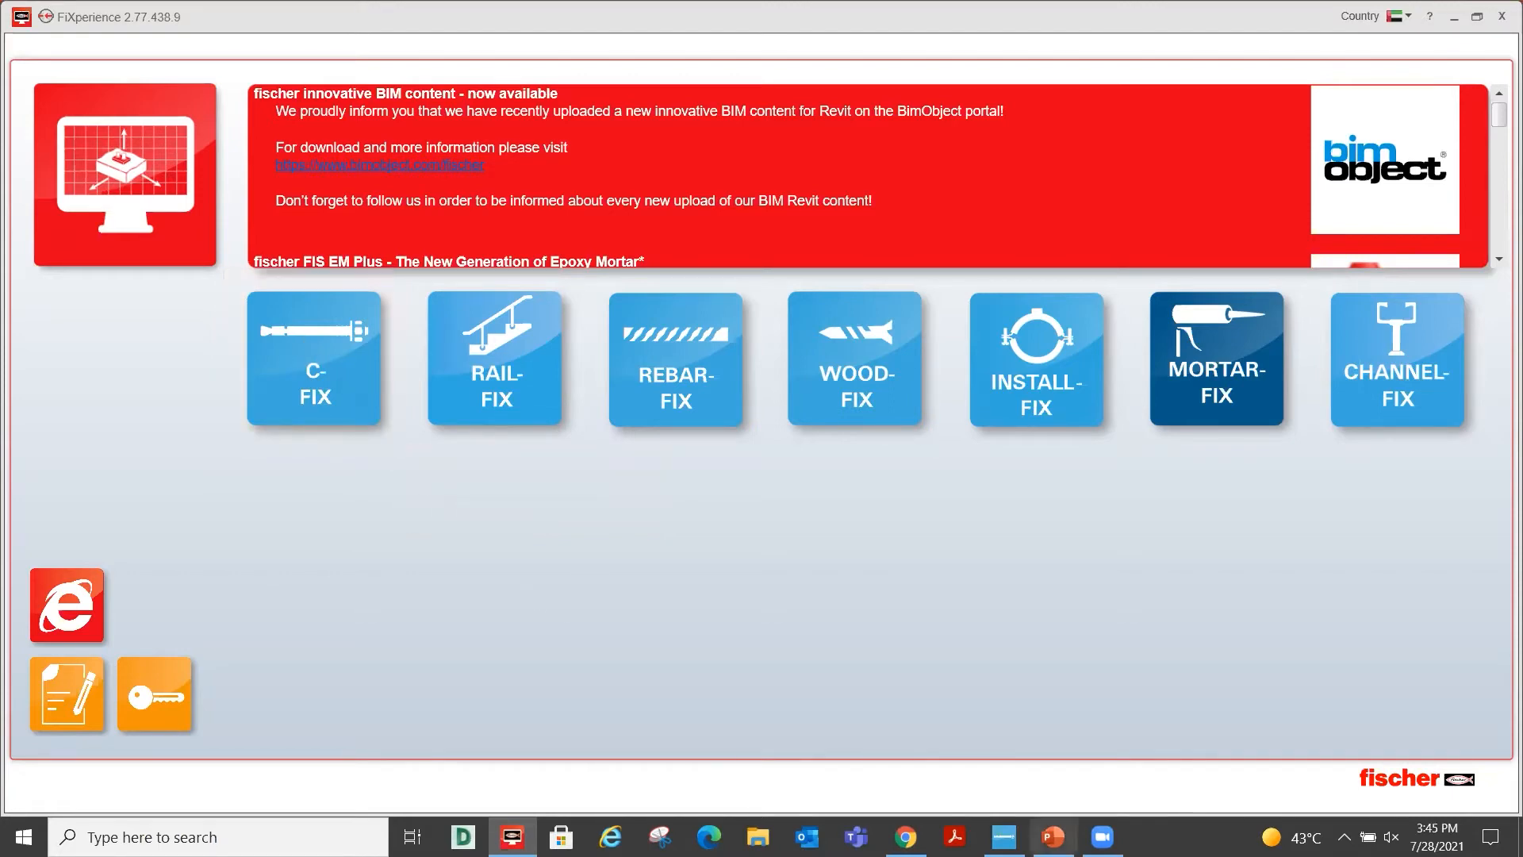
Switch to the C-FIX module and set the substrate to Concrete with the Cracked condition.
click(1003, 836)
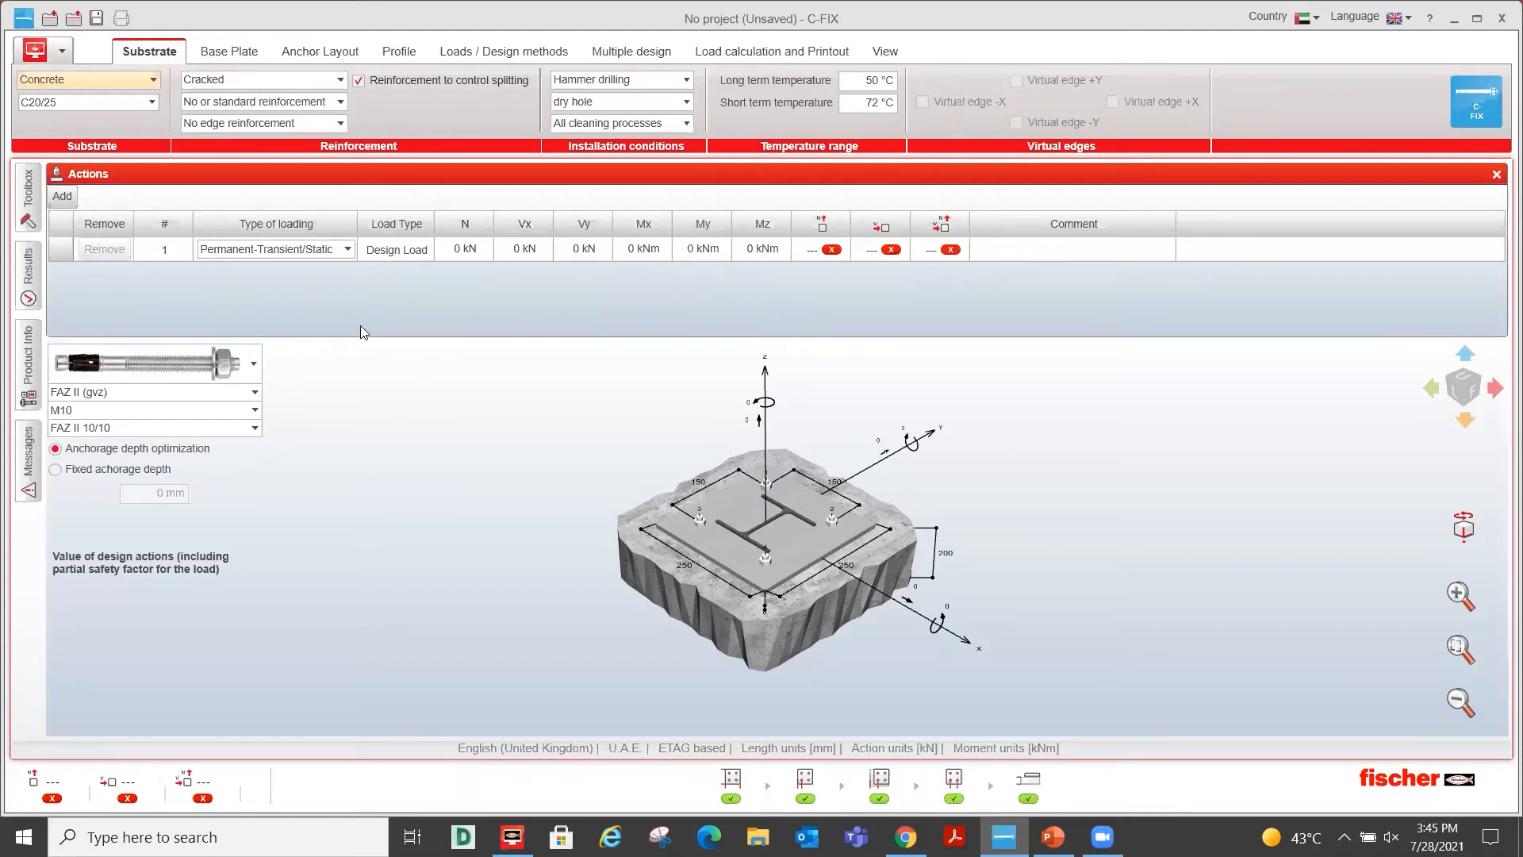
click(146, 83)
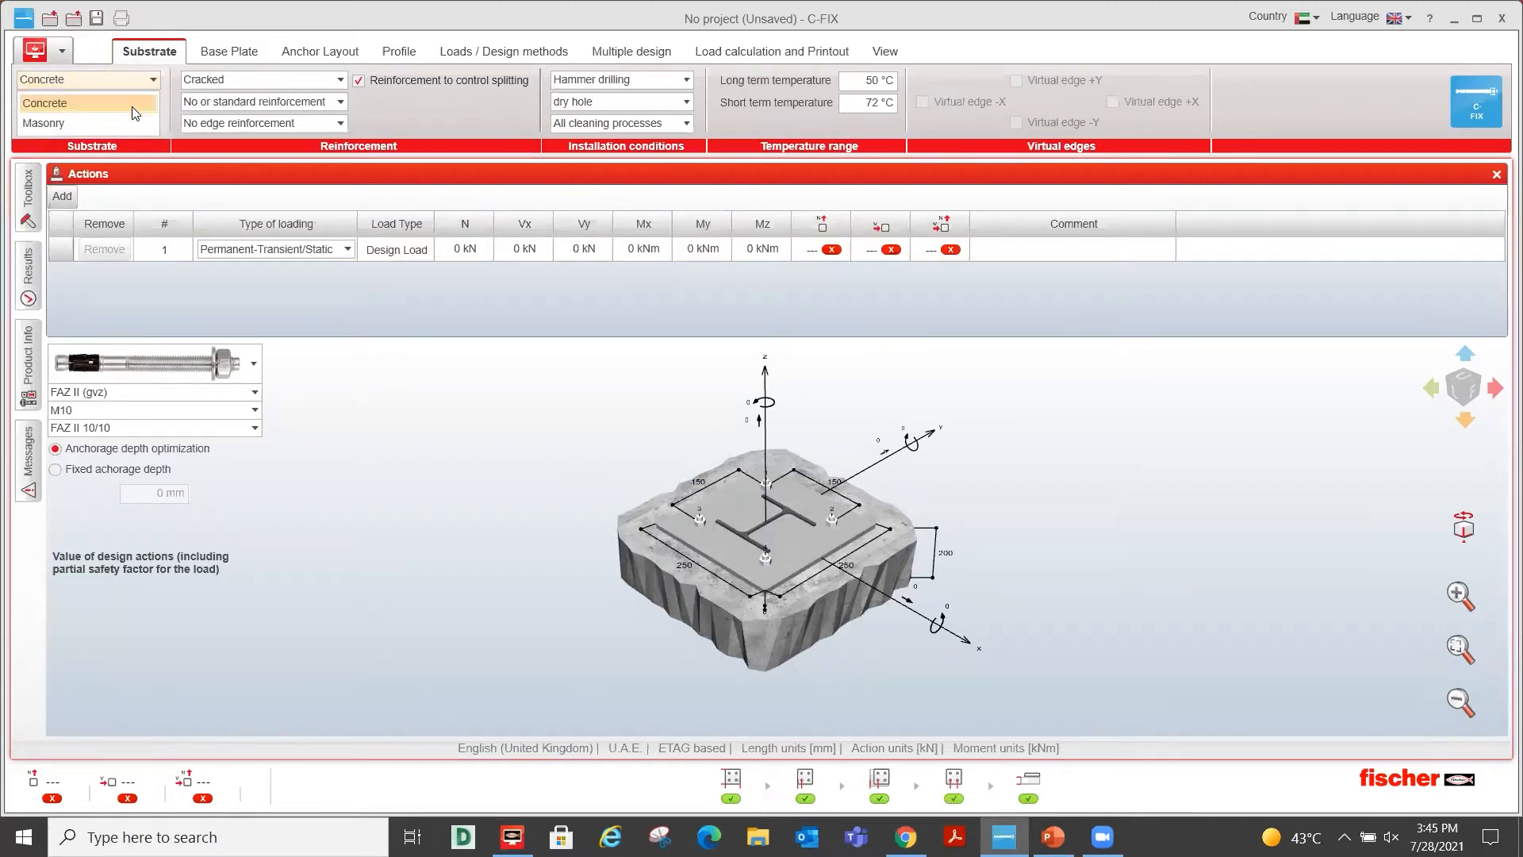
click(133, 111)
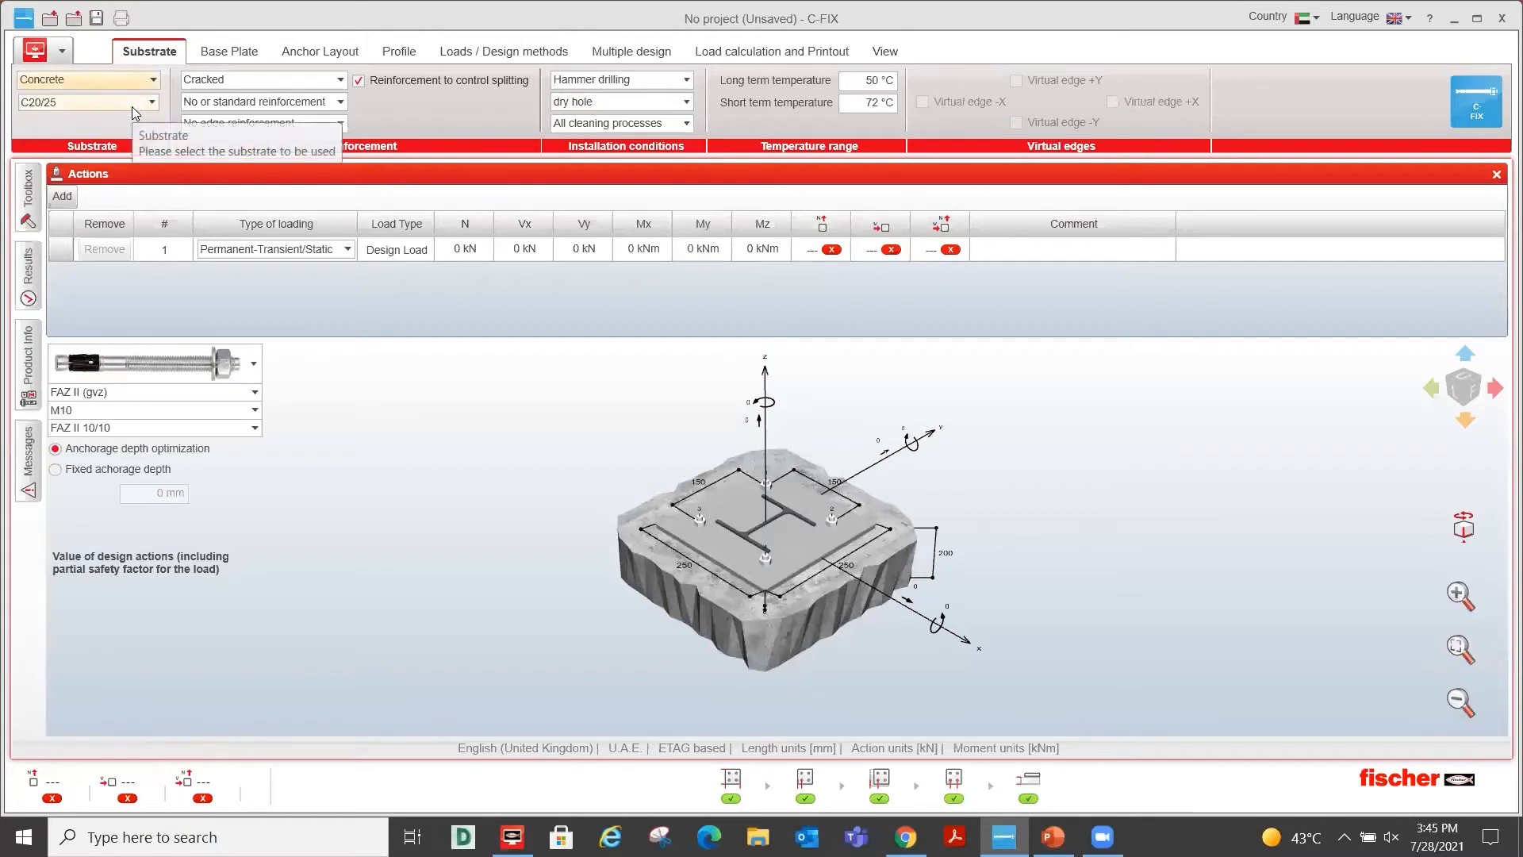
click(236, 81)
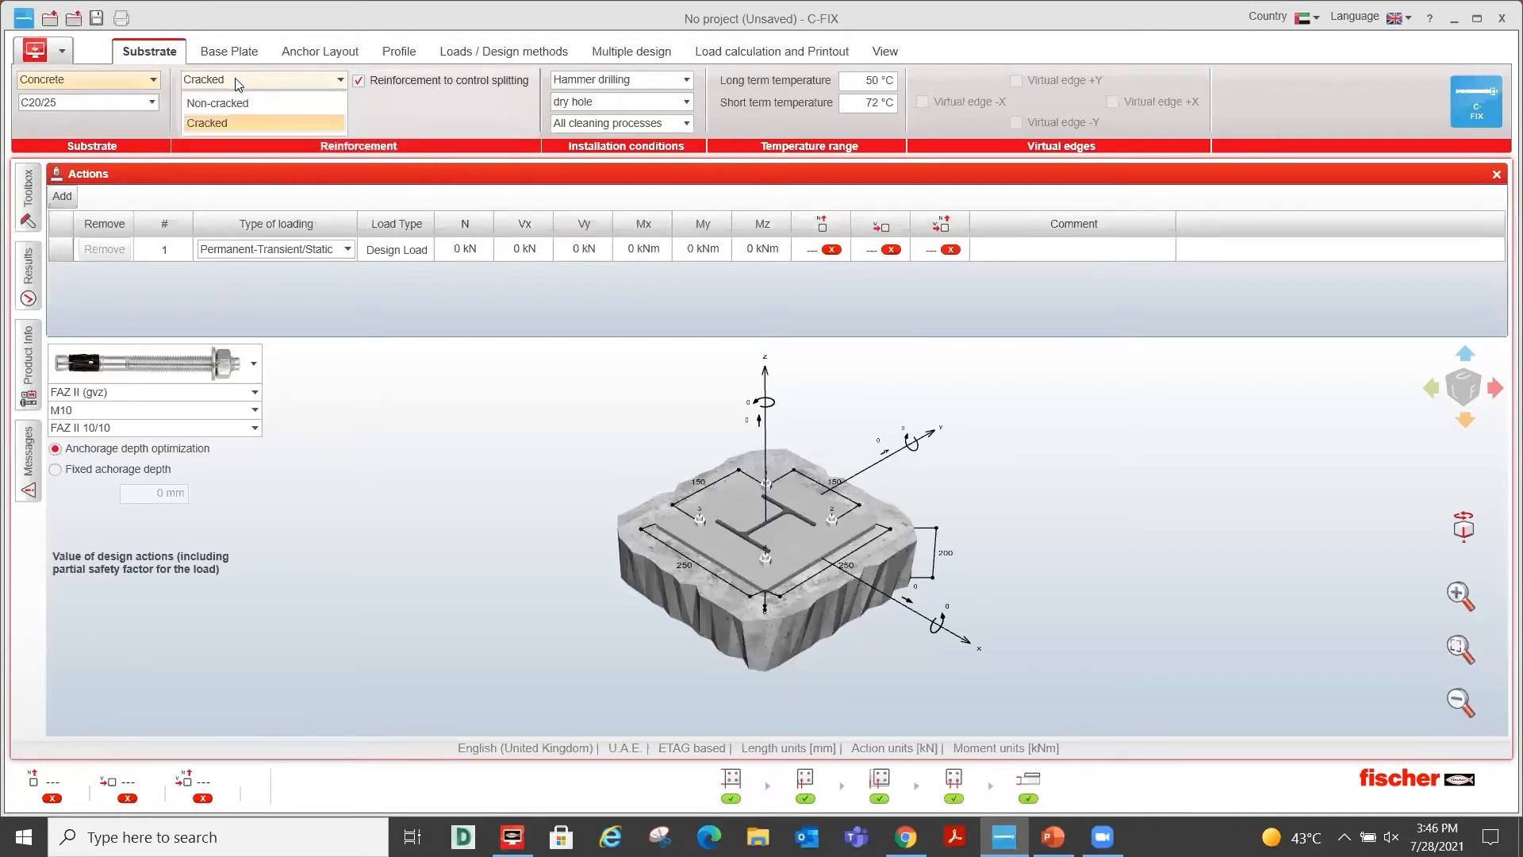
click(206, 123)
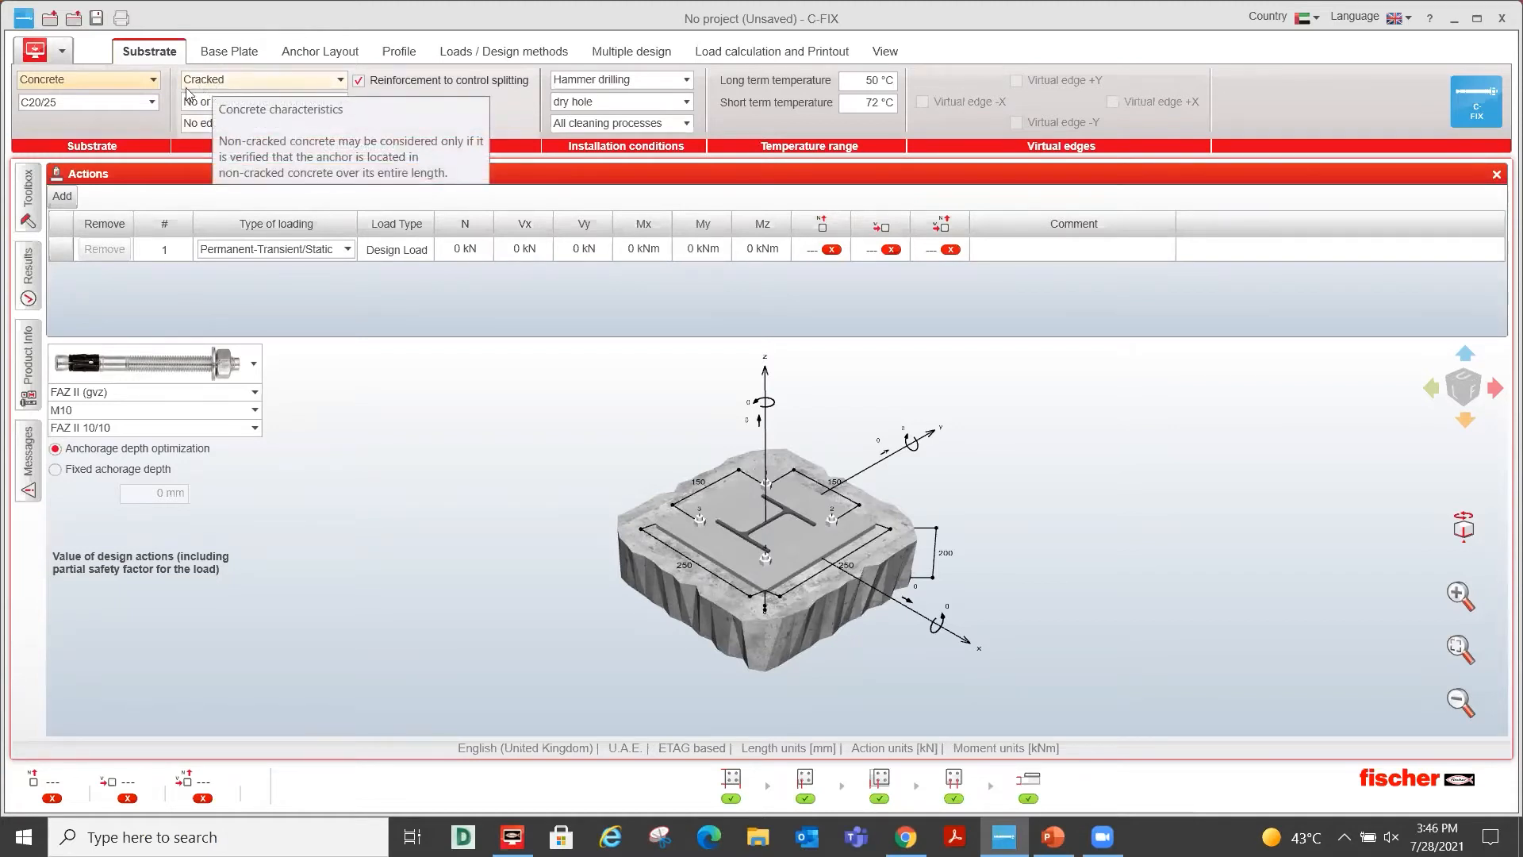
Browse the concrete strength classes and choose the Customized class for the substrate.
click(113, 103)
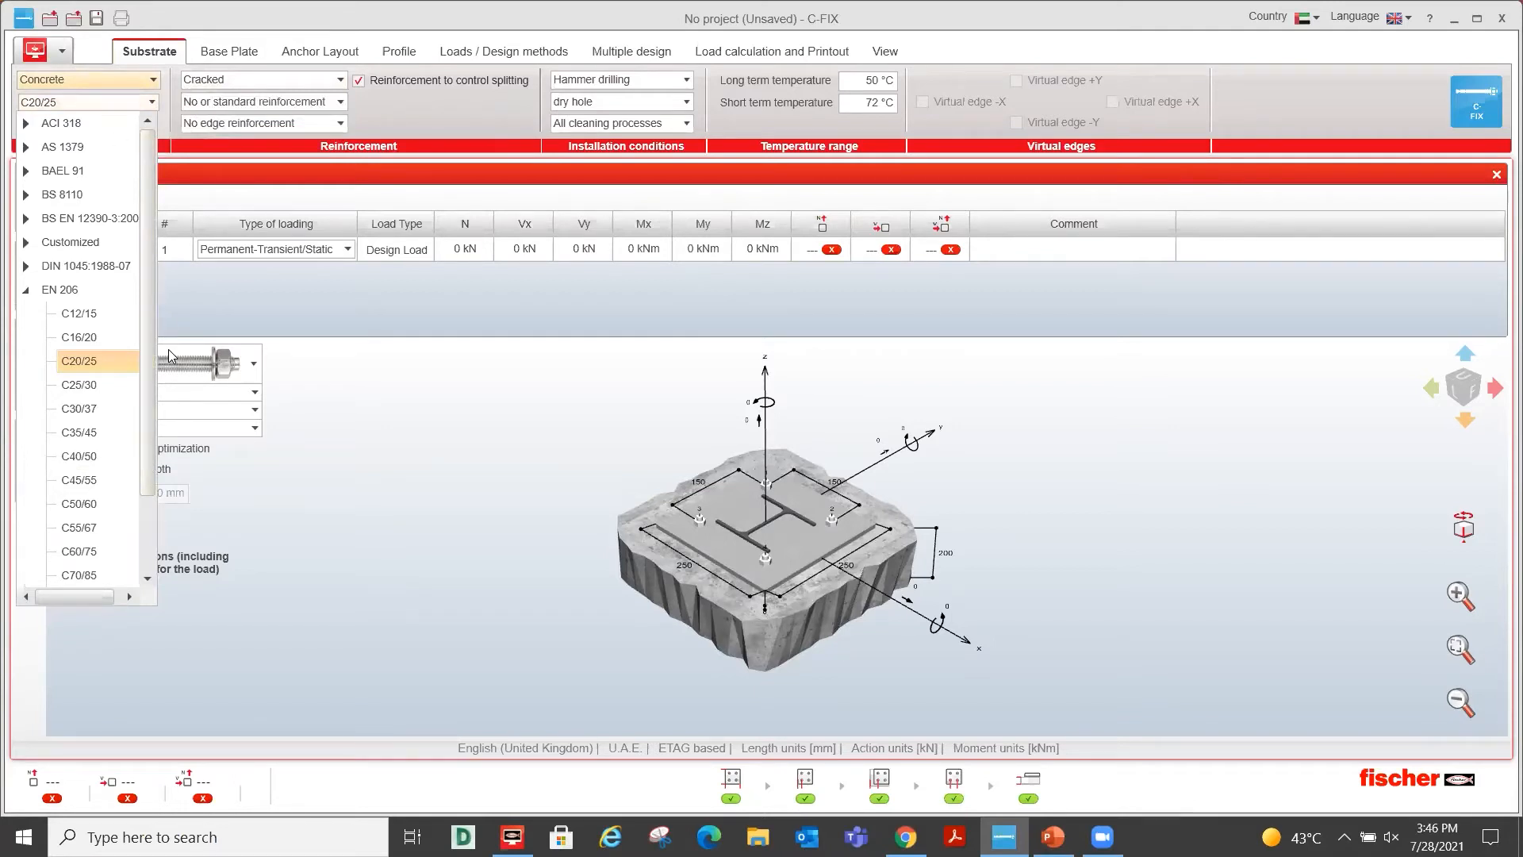
scroll(148, 373, down, 1)
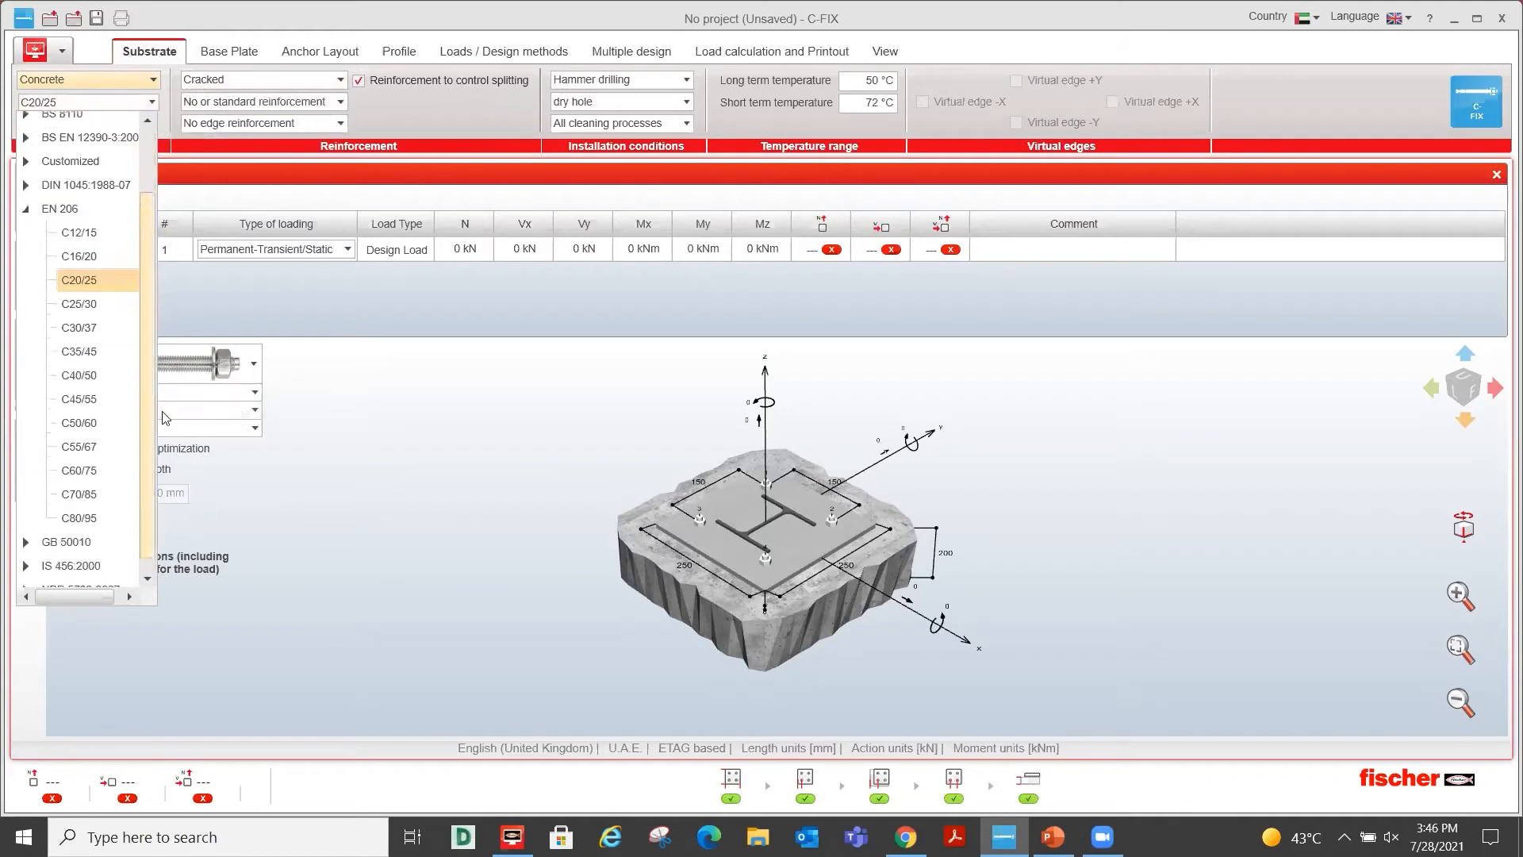
scroll(95, 301, up, 1)
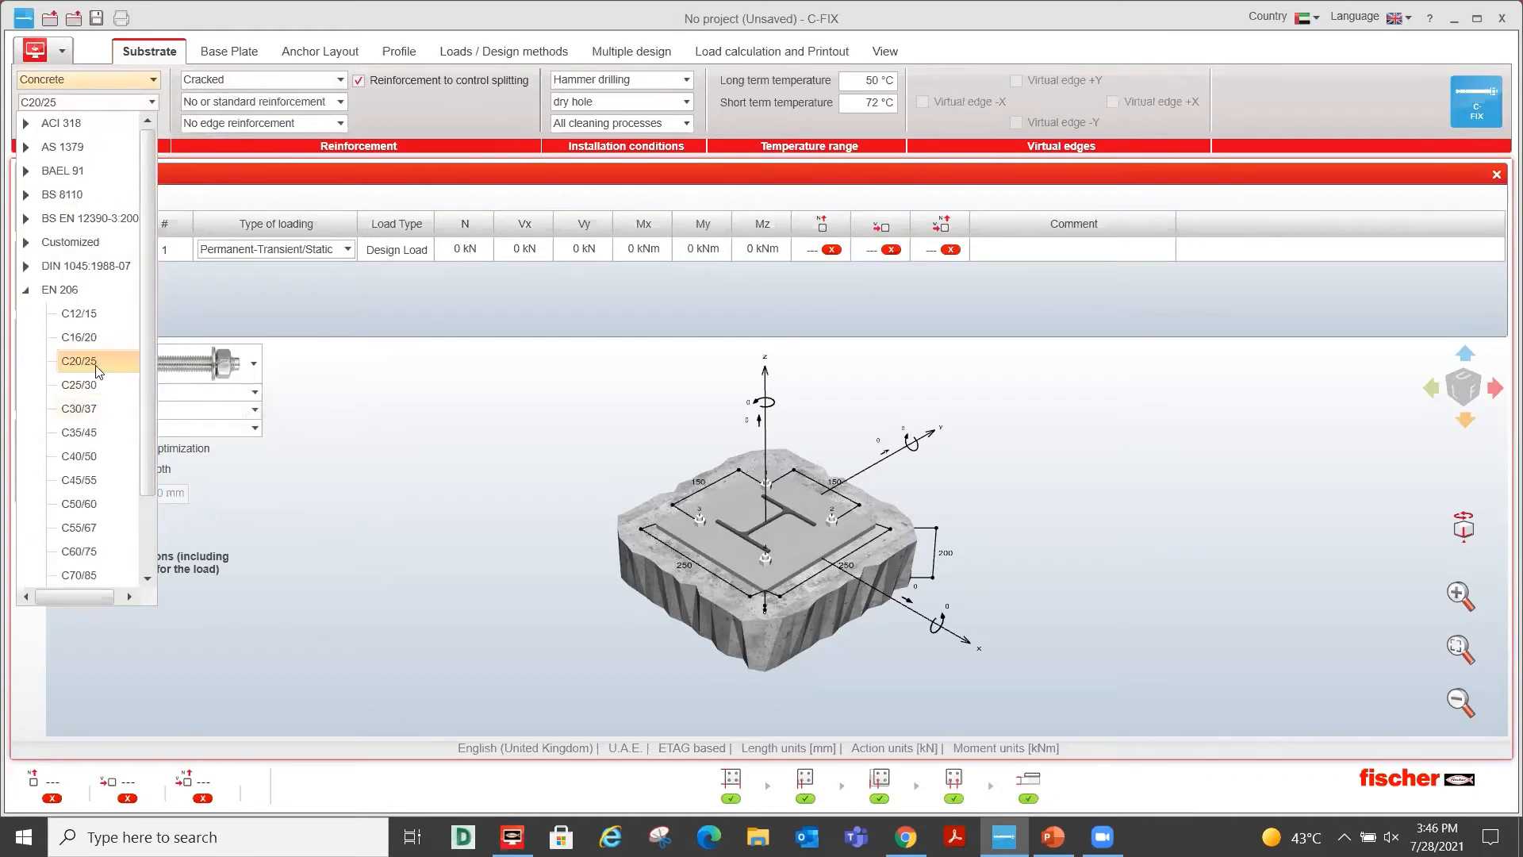
click(28, 248)
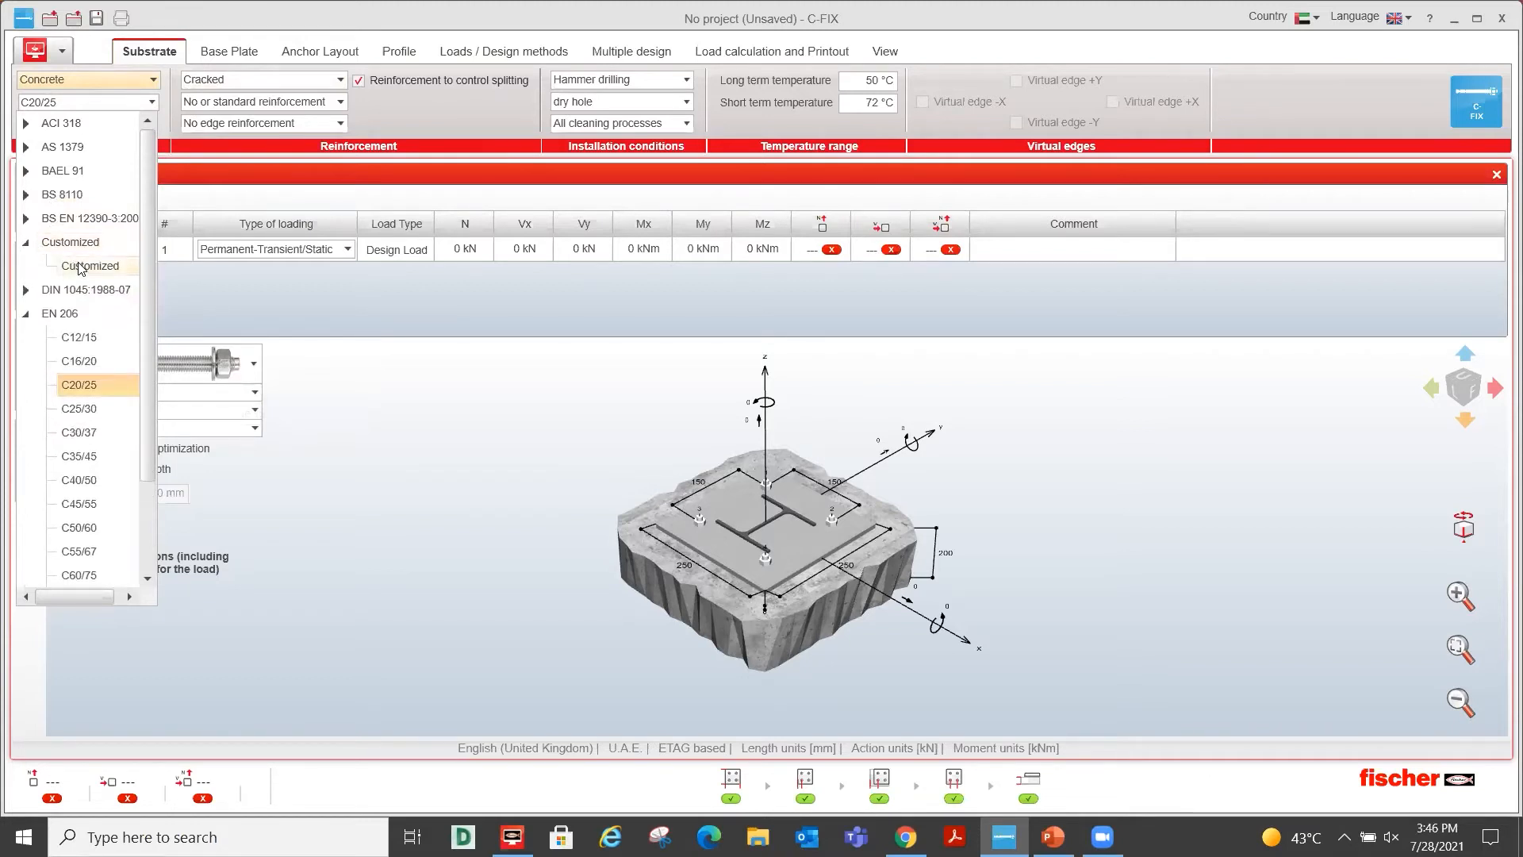
click(80, 268)
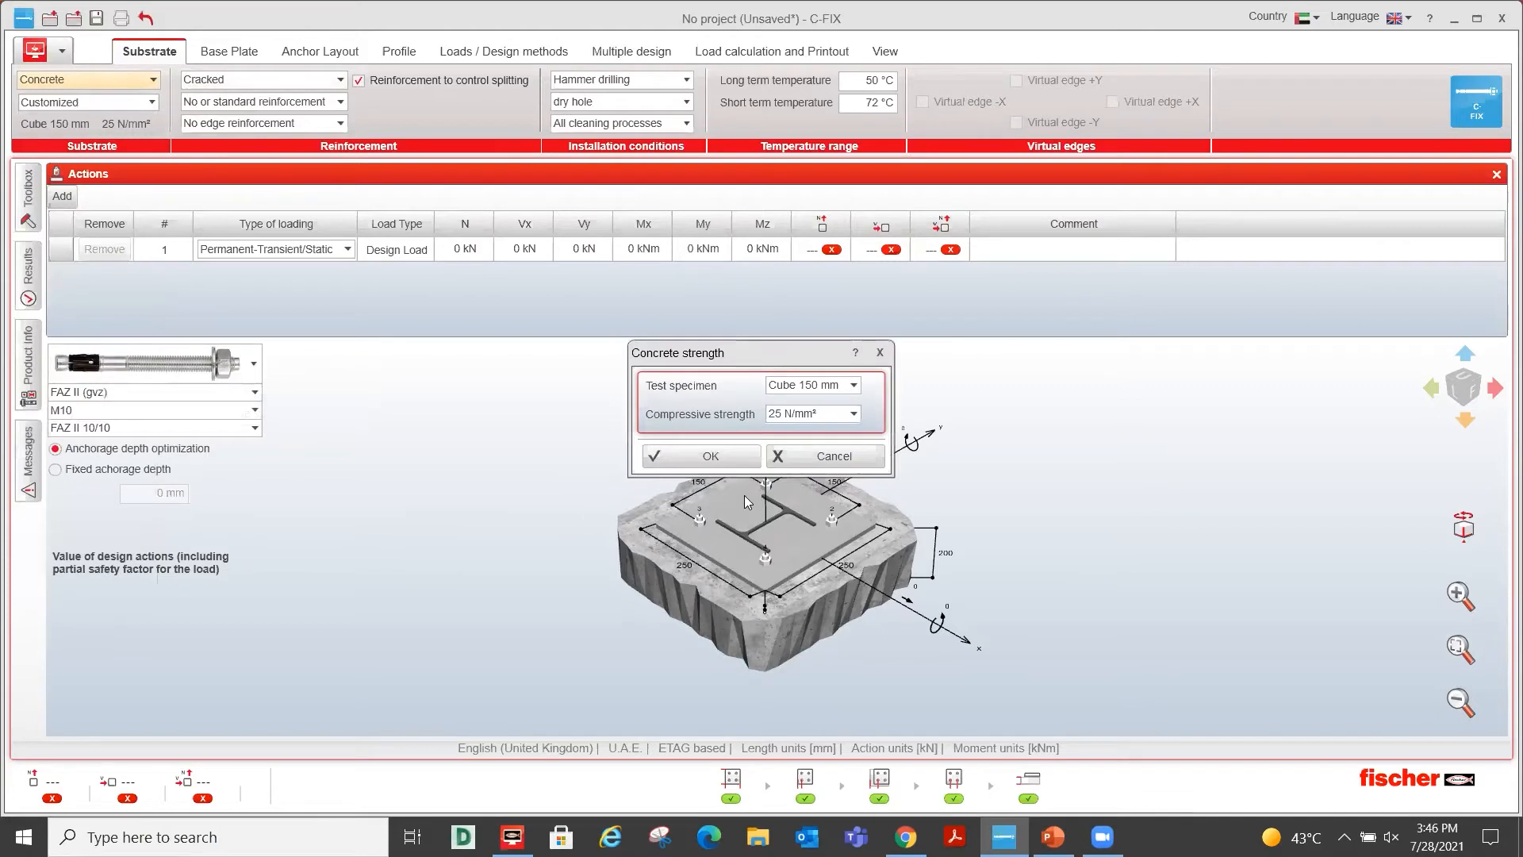
Set the customized concrete's compressive strength to 40 N/mm² with the Cube 150 mm test specimen.
click(826, 388)
click(806, 414)
scroll(809, 476, down, 6)
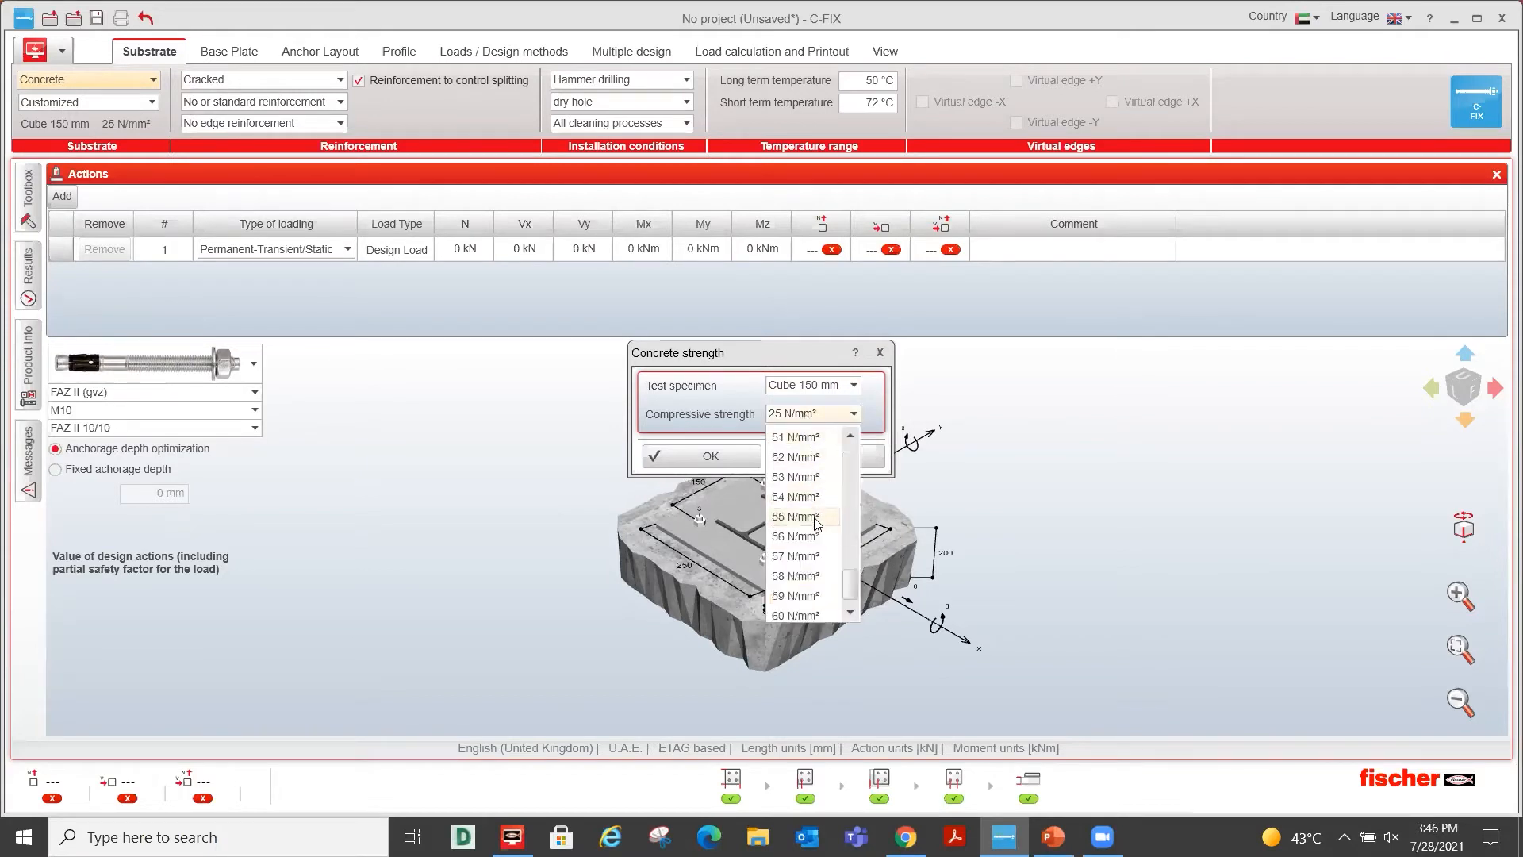
scroll(809, 511, up, 6)
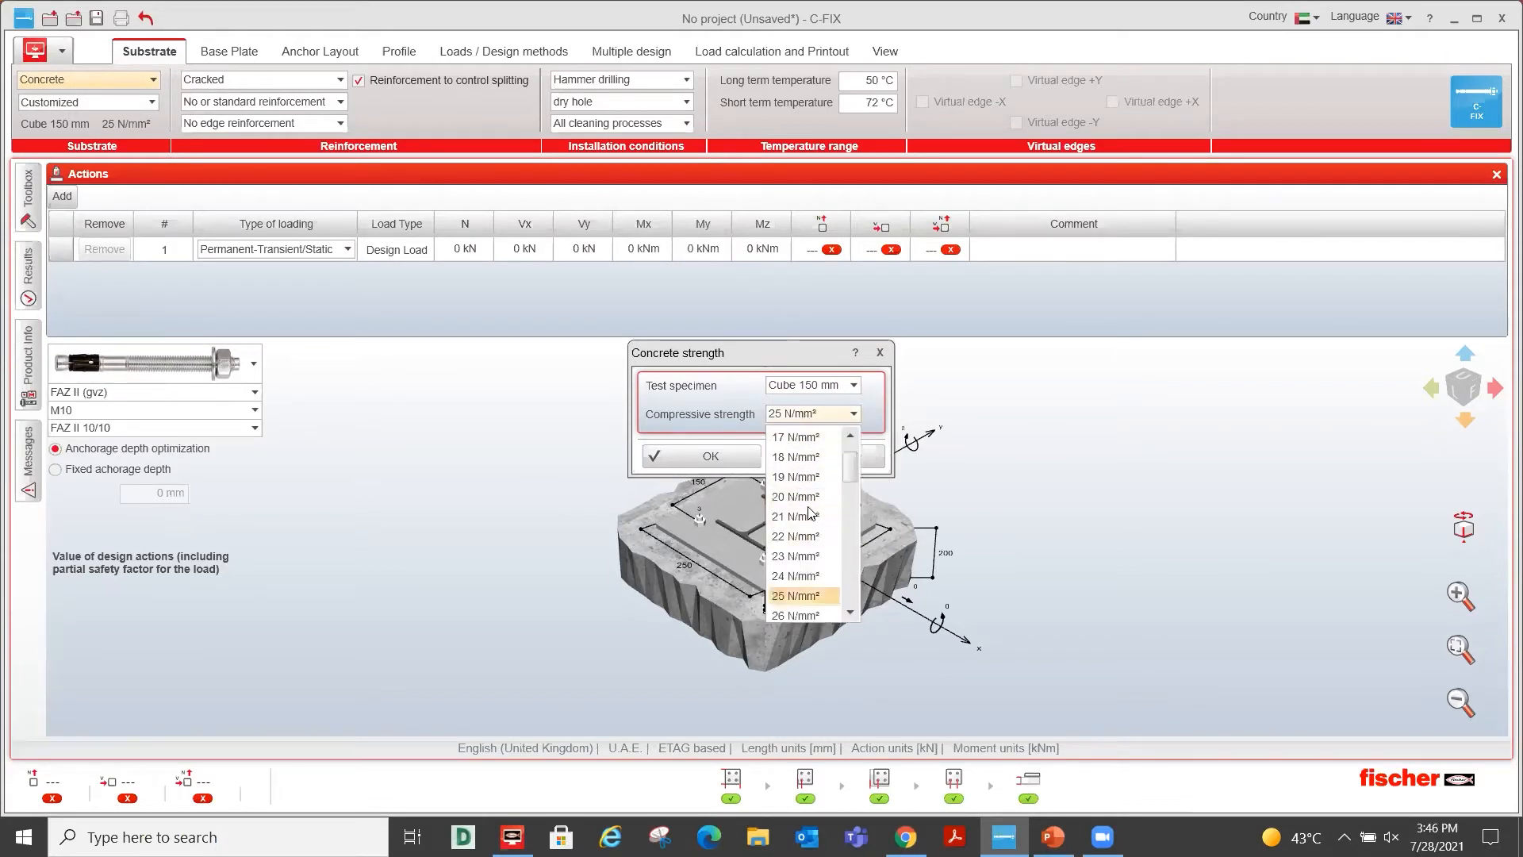
scroll(810, 515, down, 6)
click(819, 558)
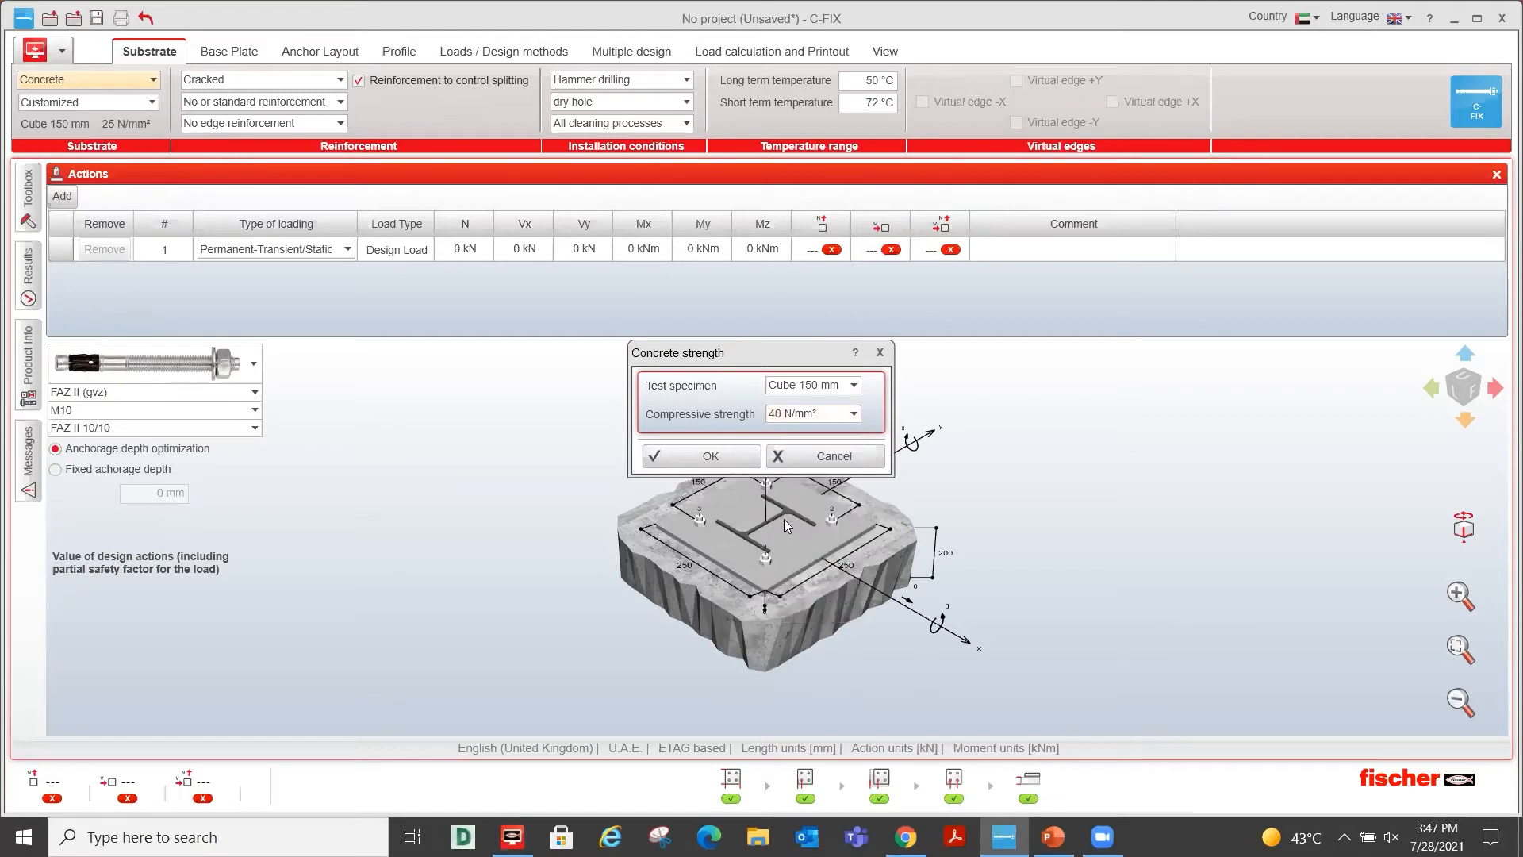
click(722, 450)
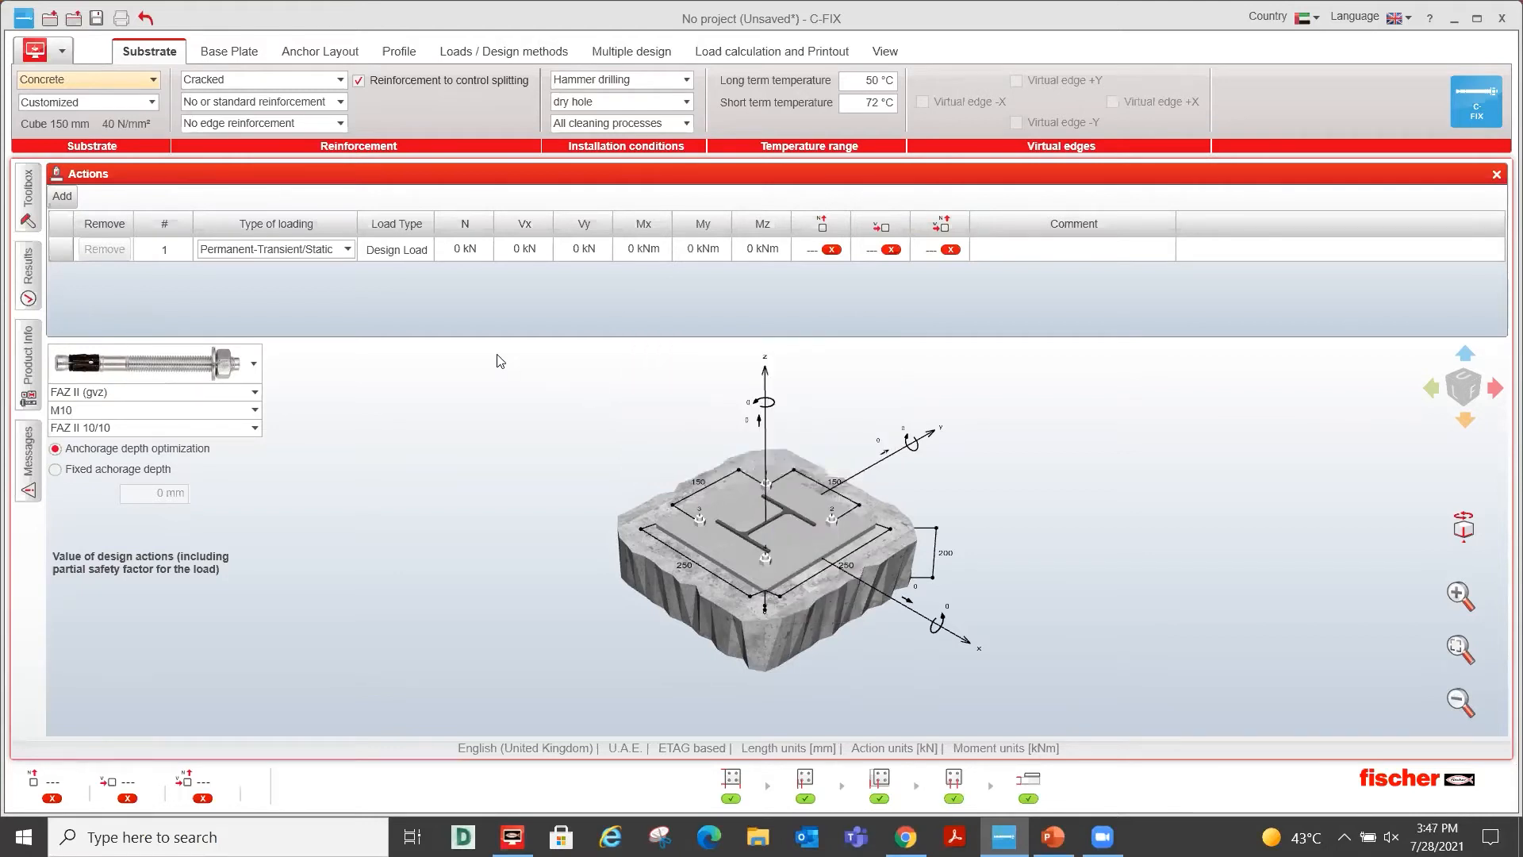
Choose No or standard reinforcement and review the edge reinforcement options, keeping No edge reinforcement.
click(292, 105)
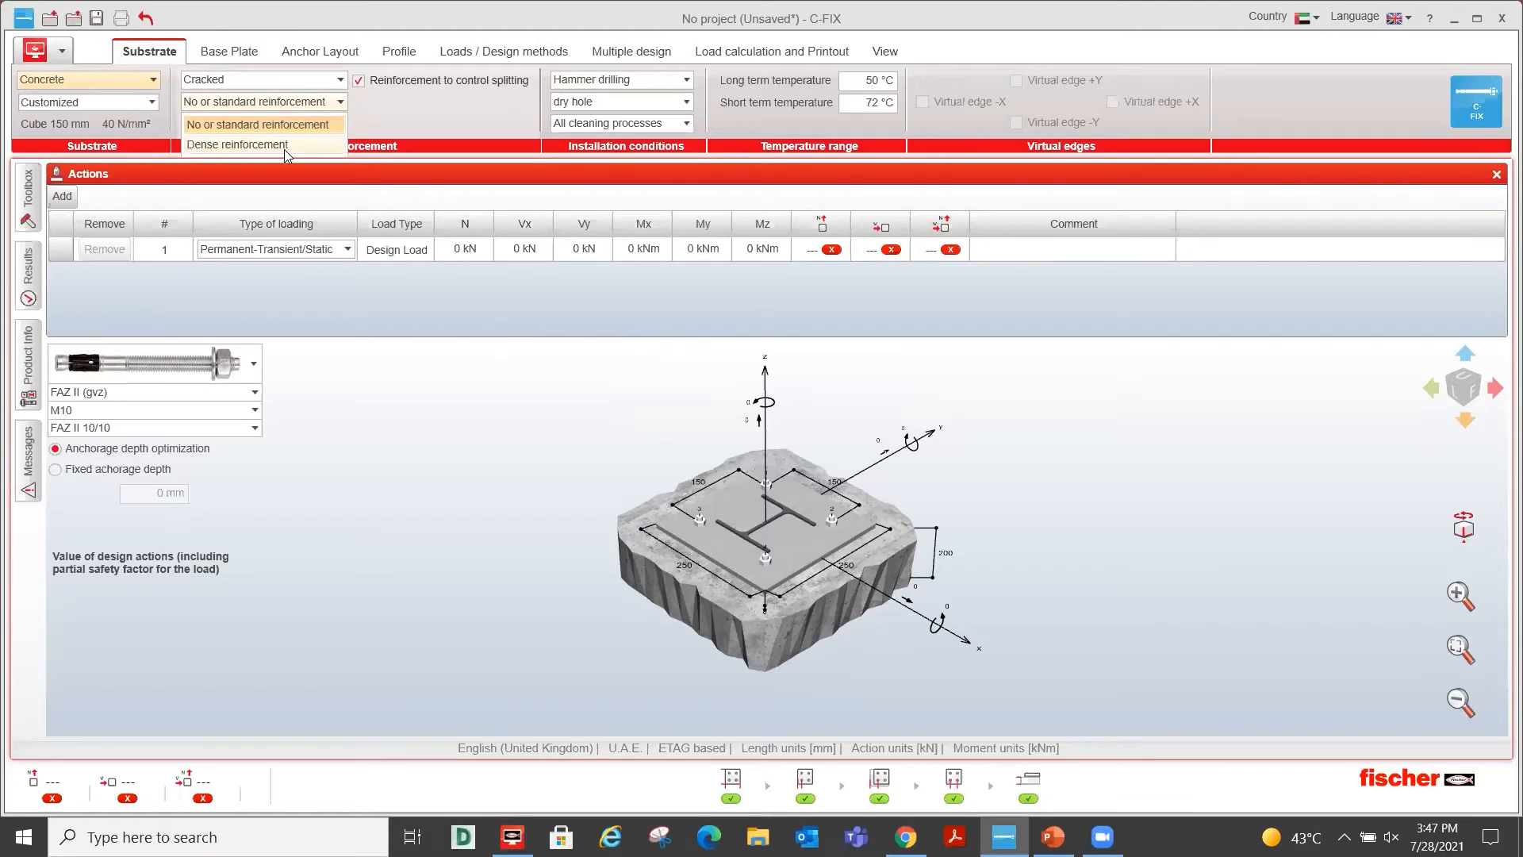
click(243, 123)
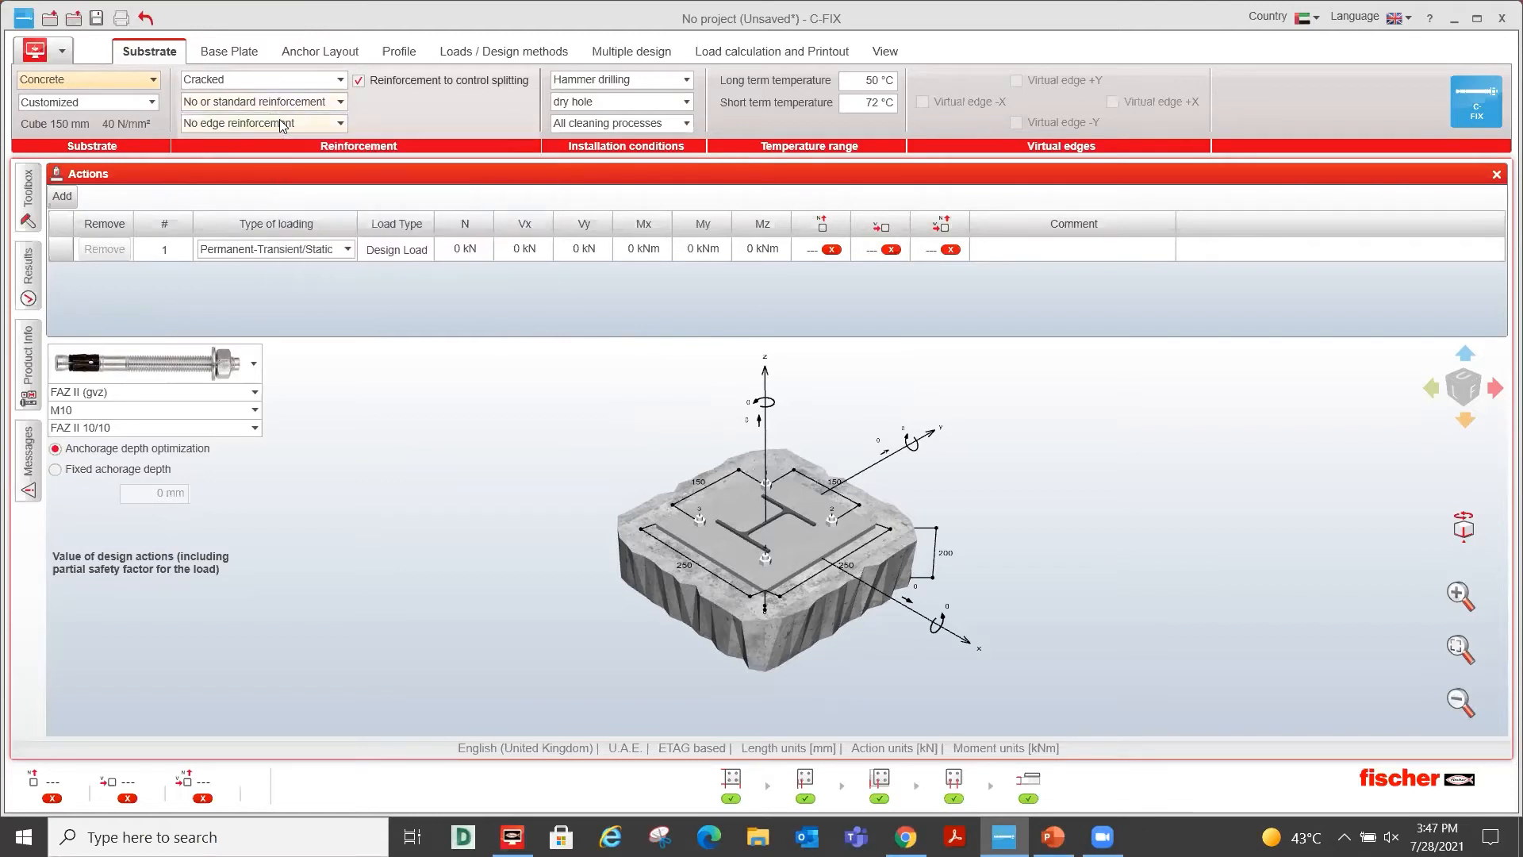
click(282, 124)
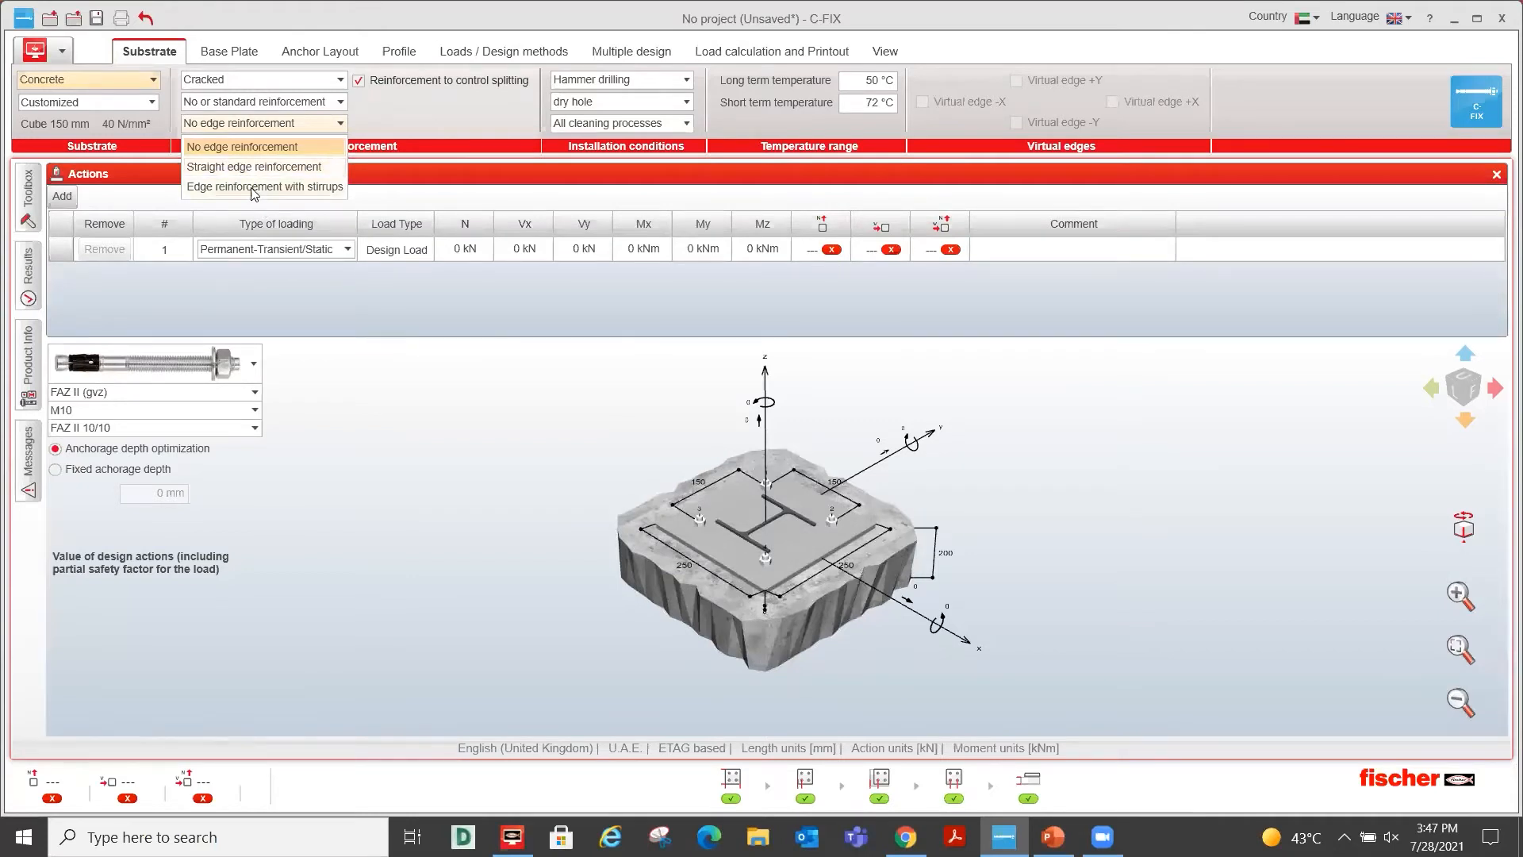
mouse_move(254, 189)
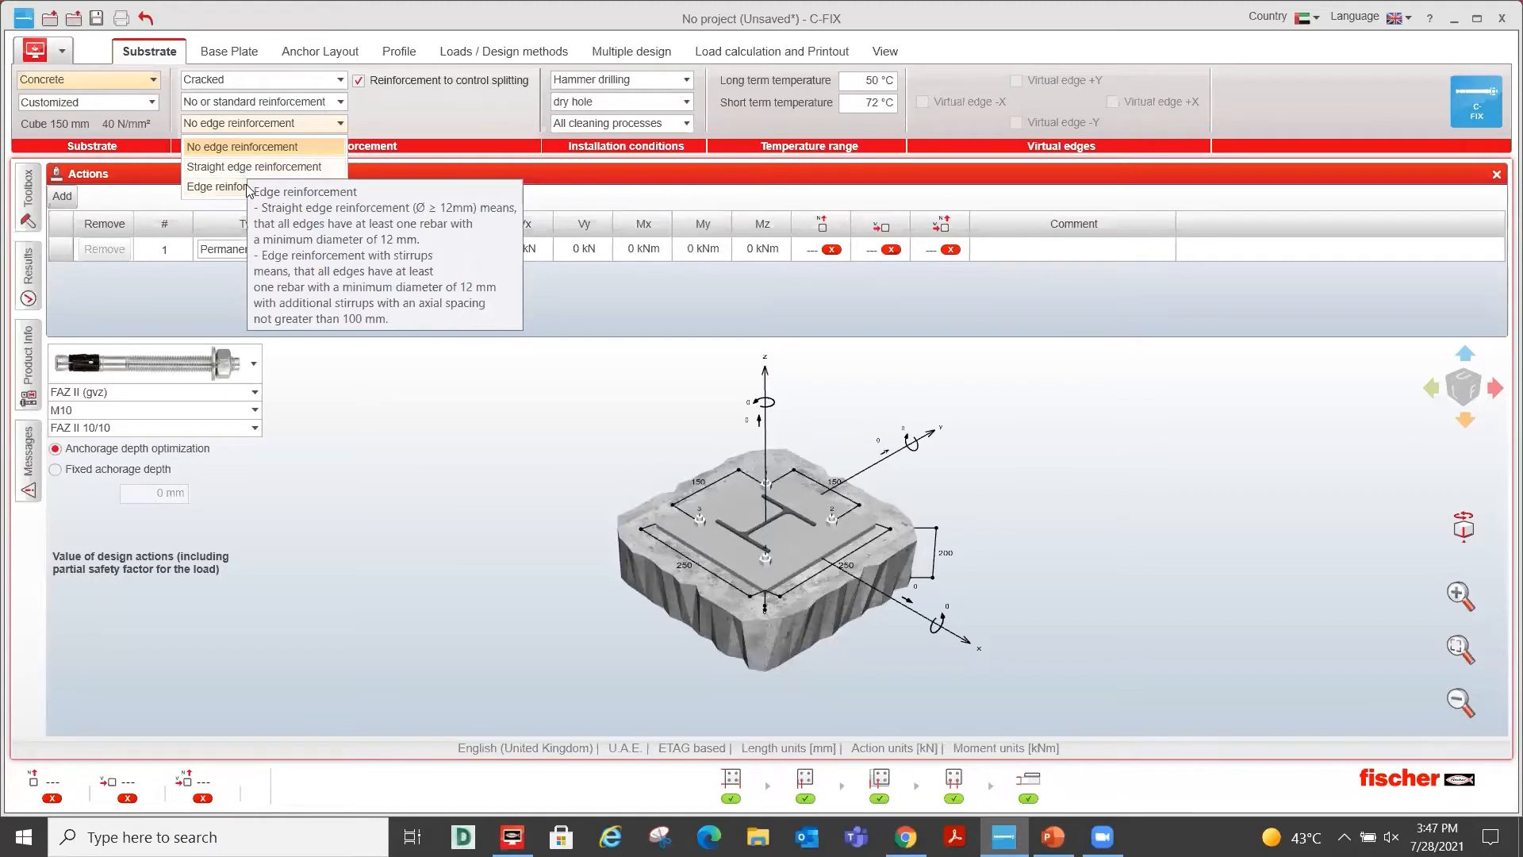
click(477, 140)
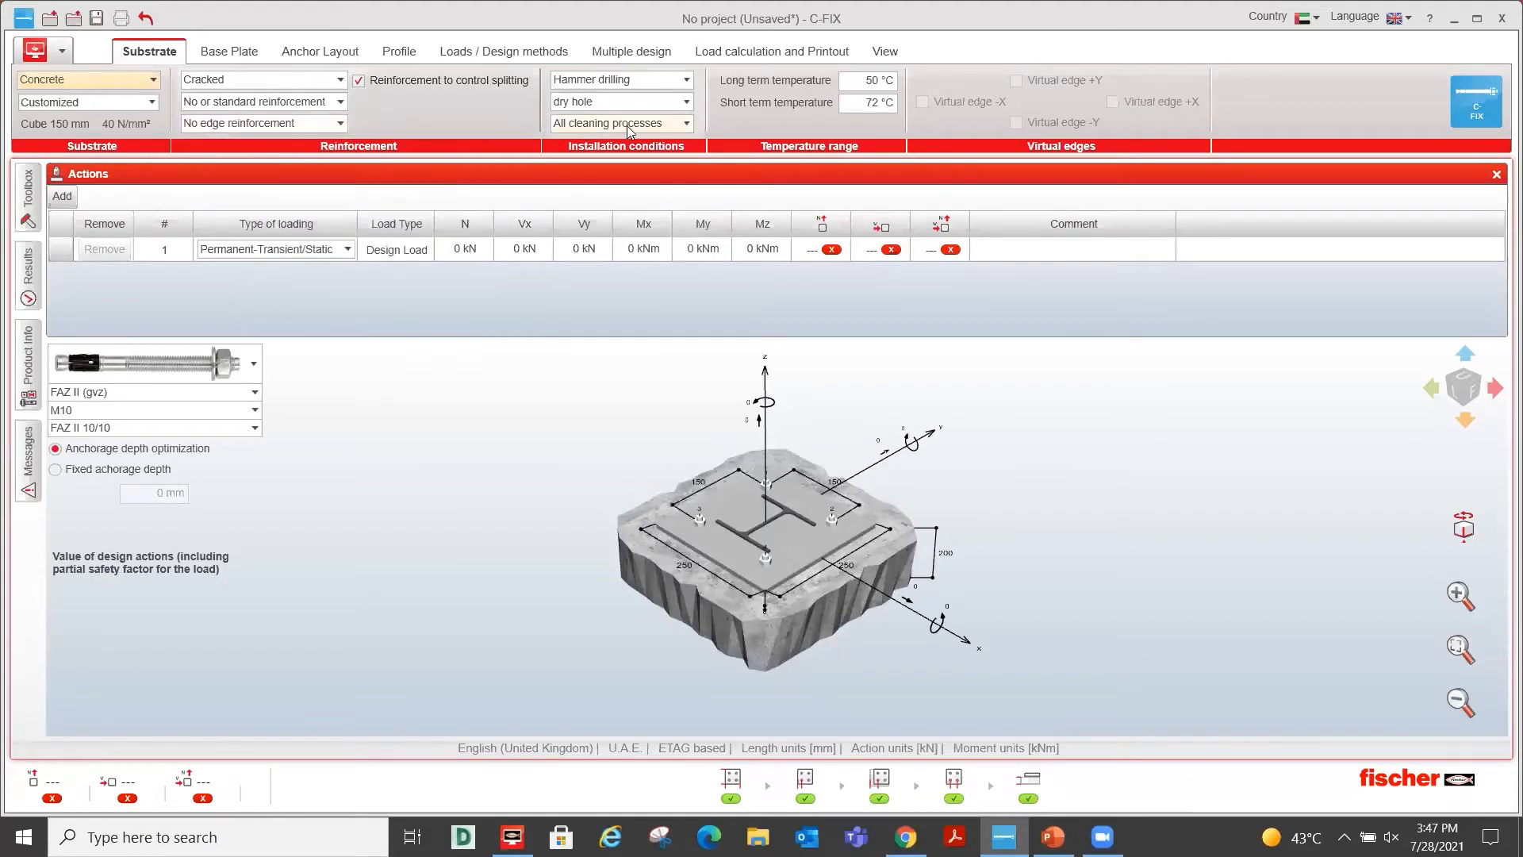
Try Diamond drilling as the installation condition and browse the compatible anchors in the product browser.
click(639, 81)
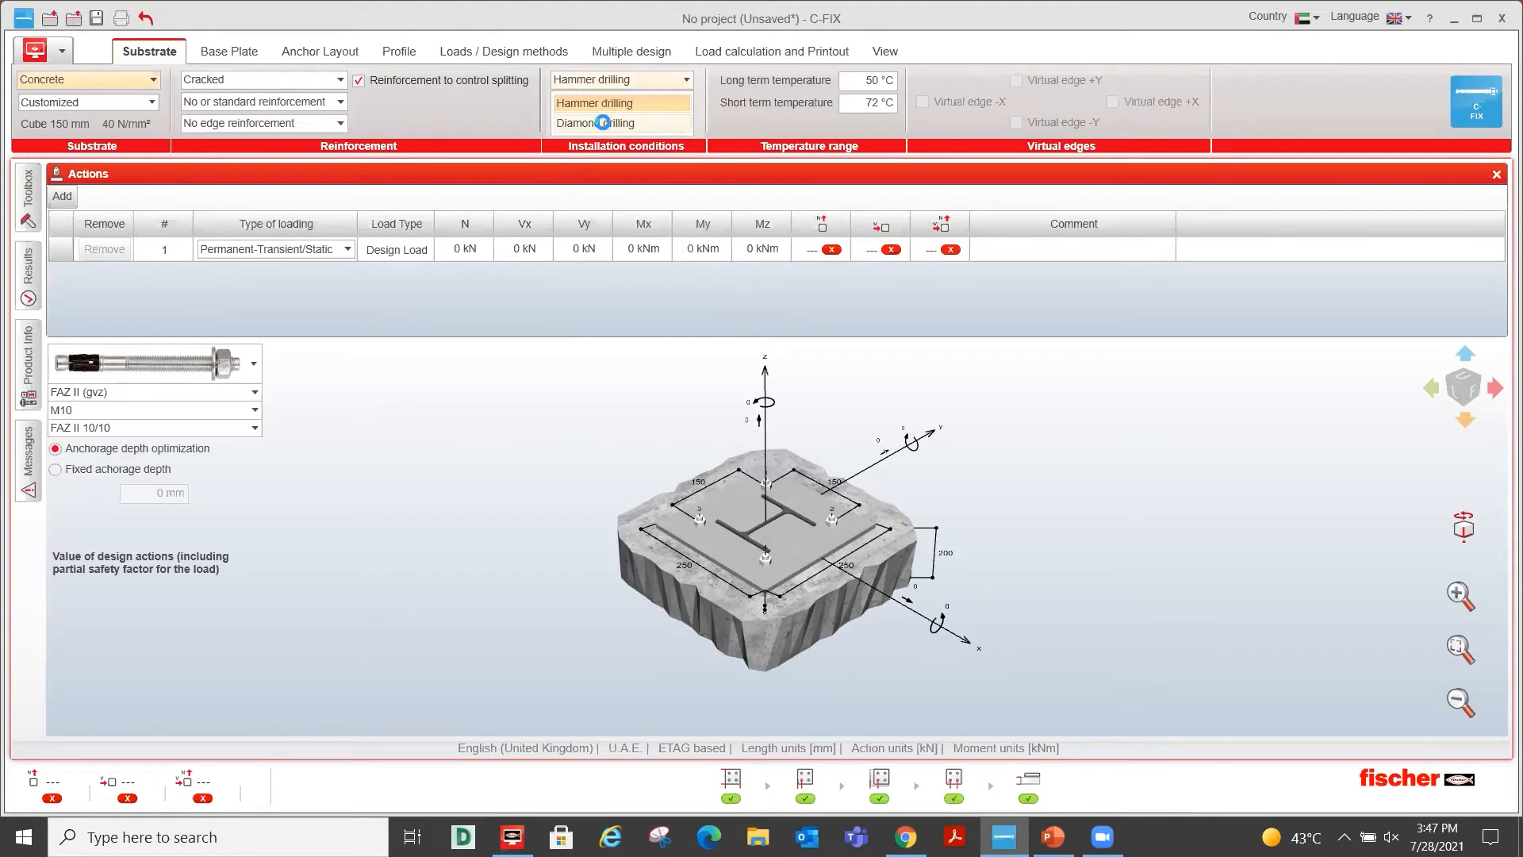
click(603, 122)
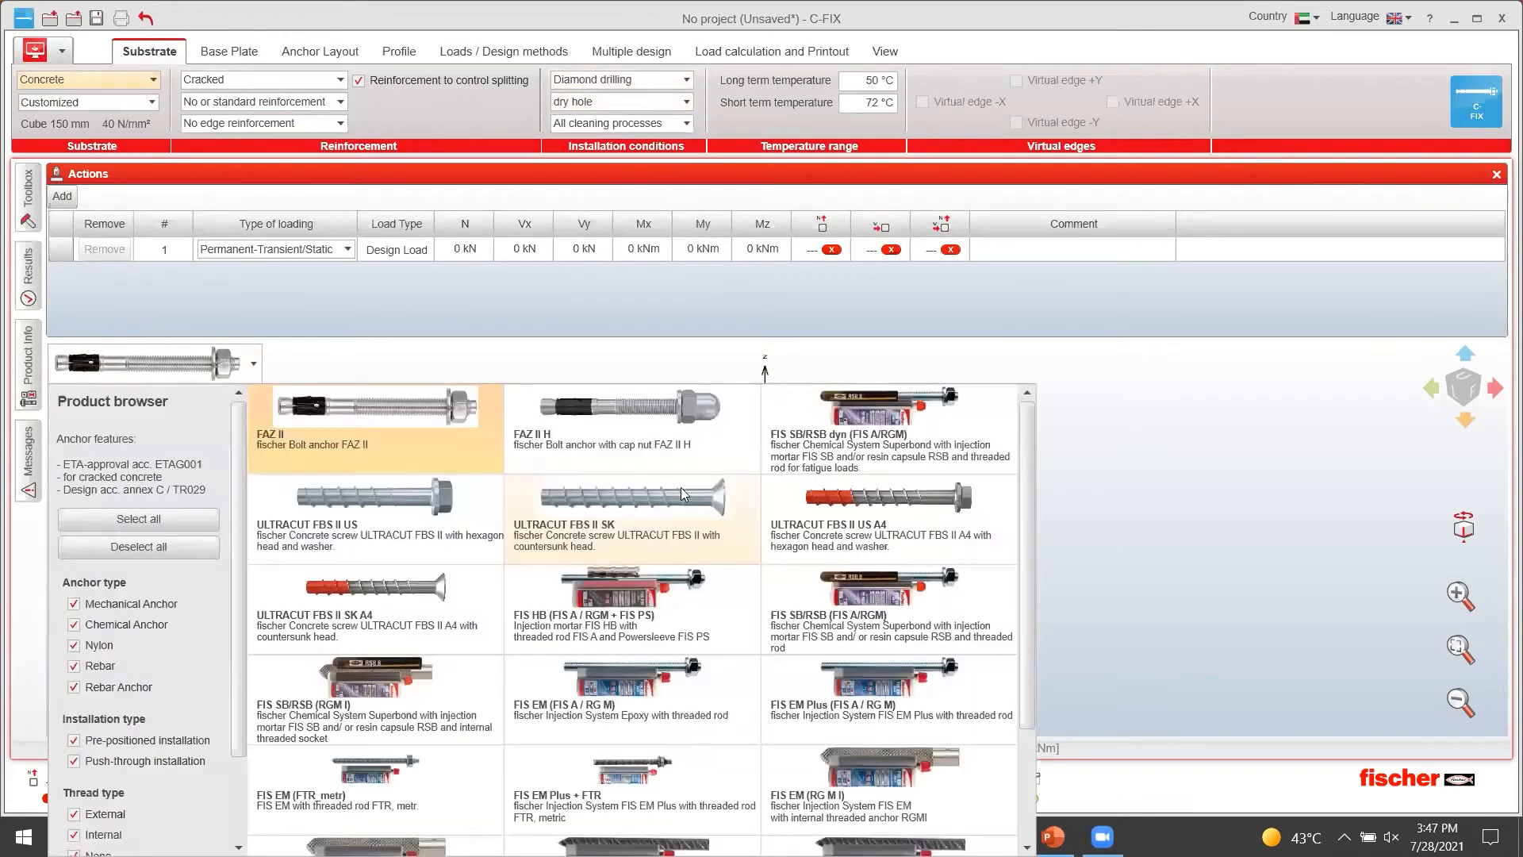
scroll(826, 520, down, 5)
scroll(886, 794, up, 5)
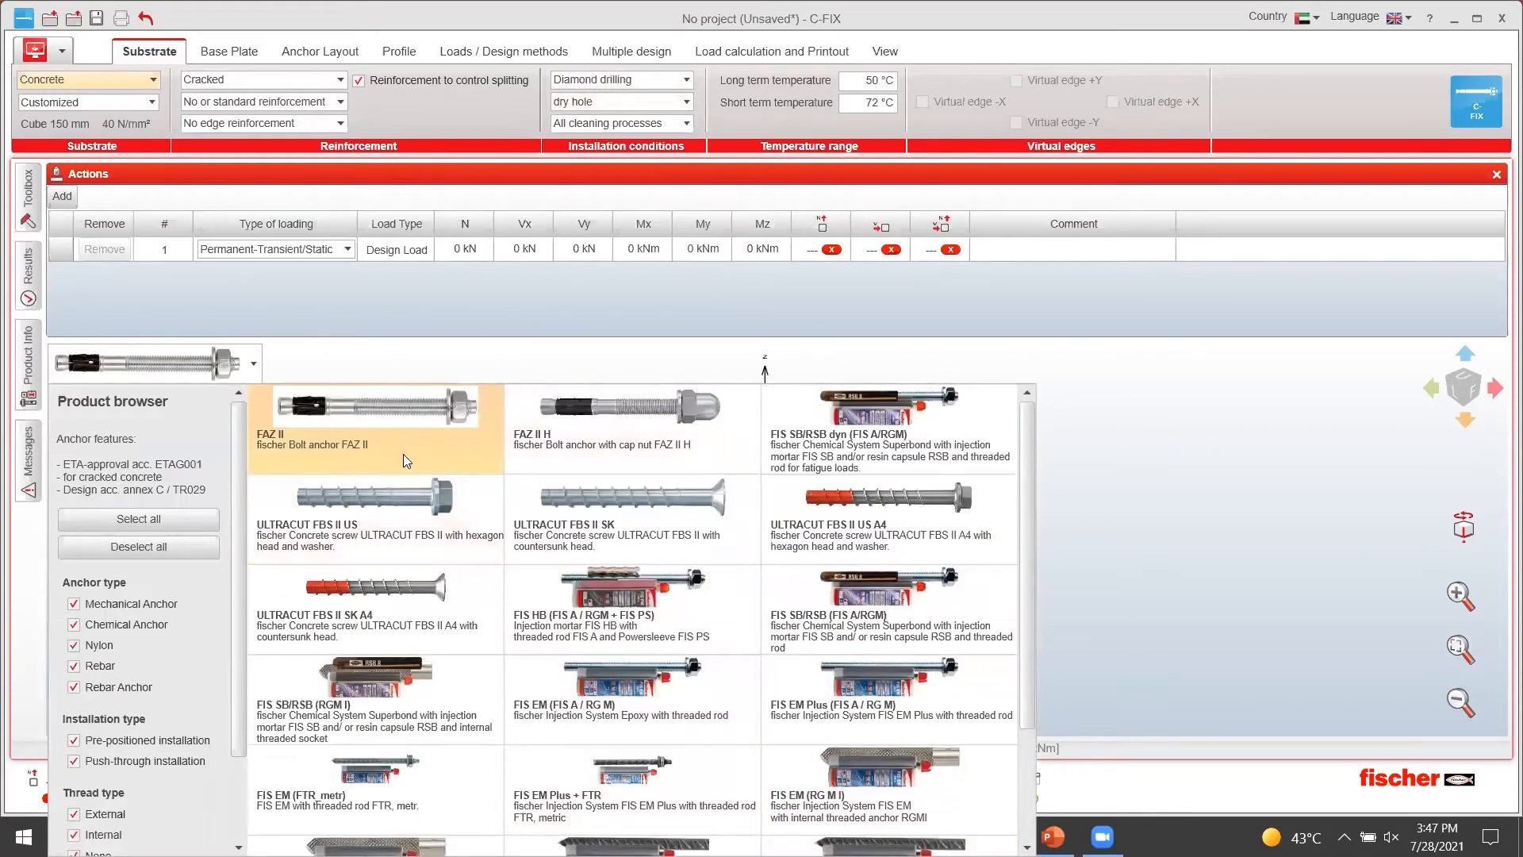
scroll(939, 827, down, 2)
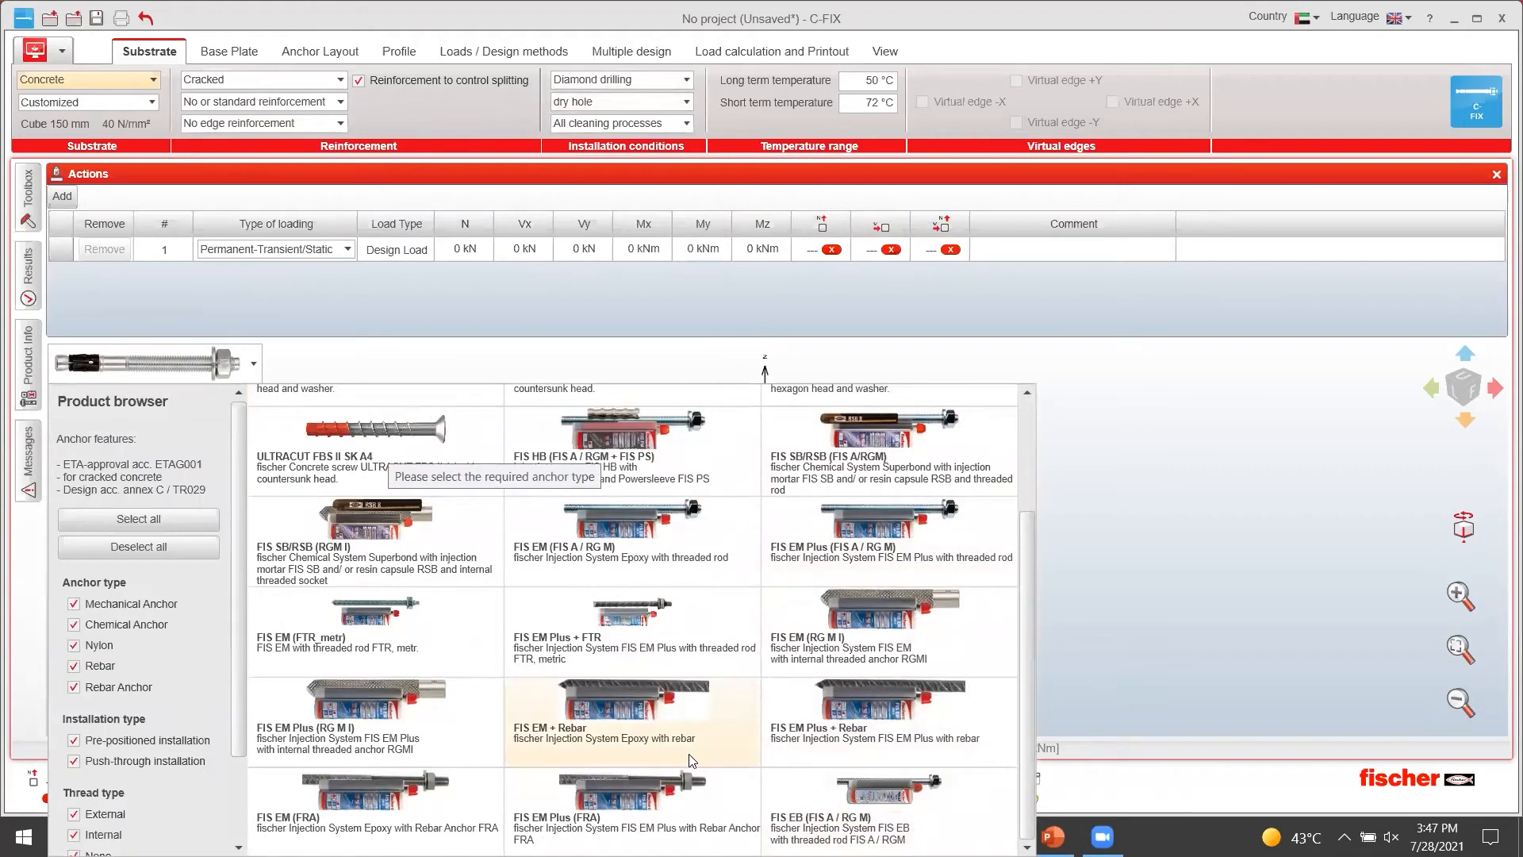
scroll(557, 708, up, 2)
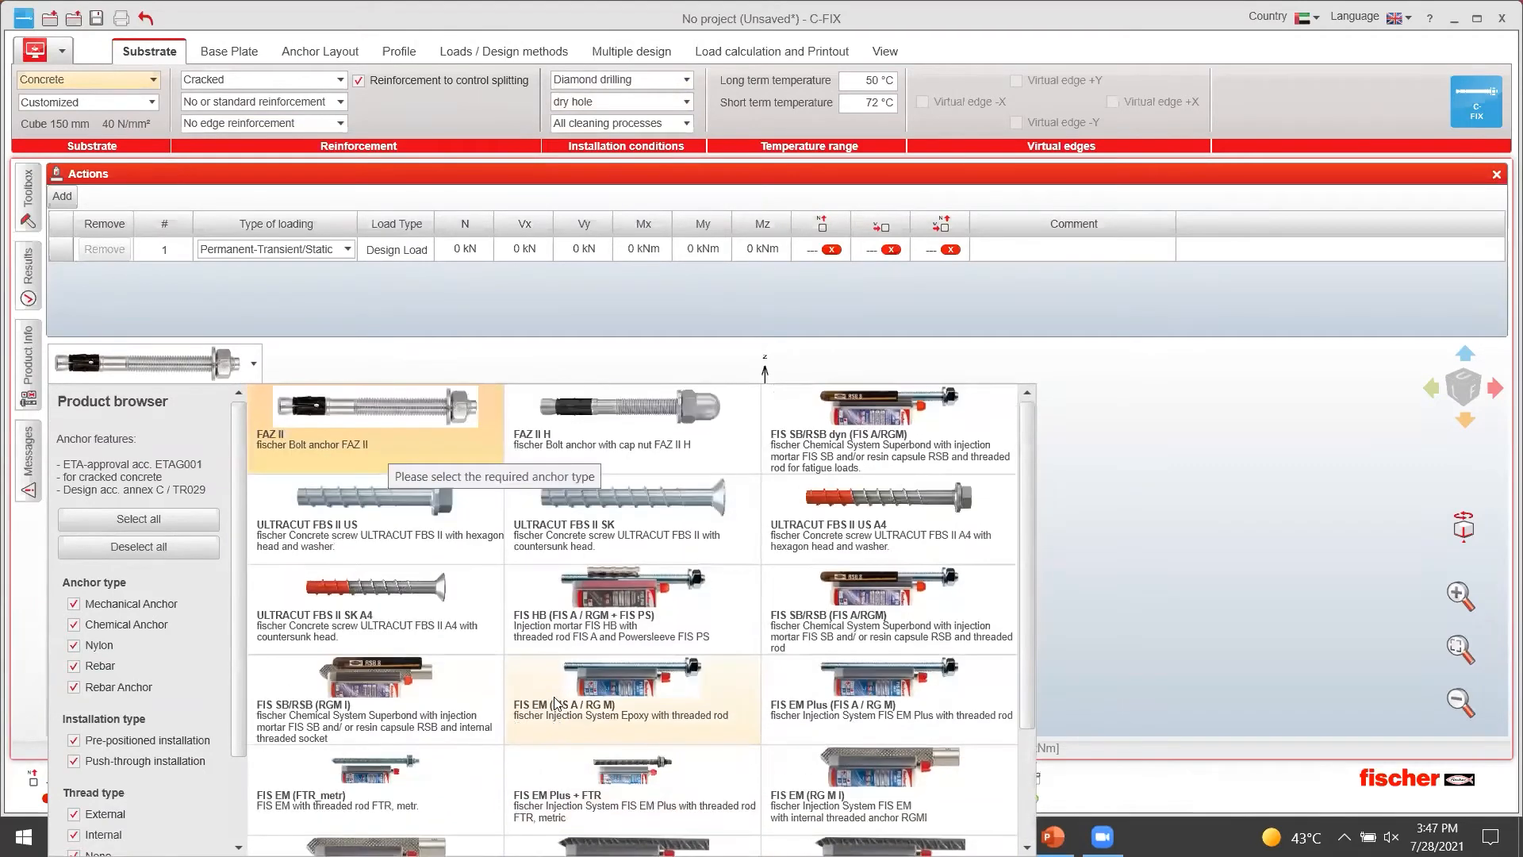
click(596, 279)
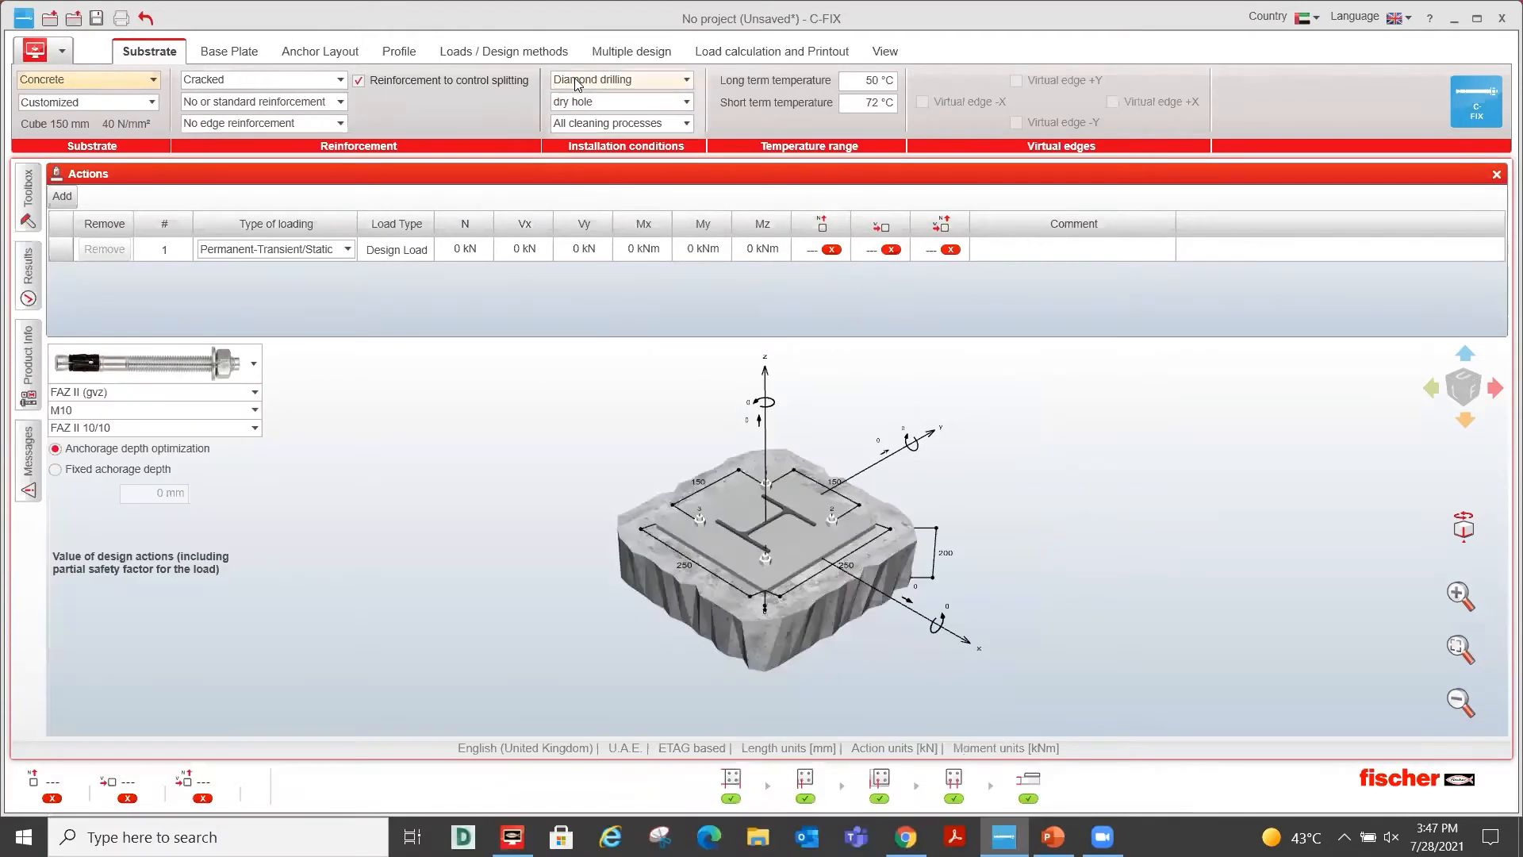
Set the drilling method back to Hammer drilling and browse the anchor types offered for it in the product browser.
click(577, 82)
click(597, 100)
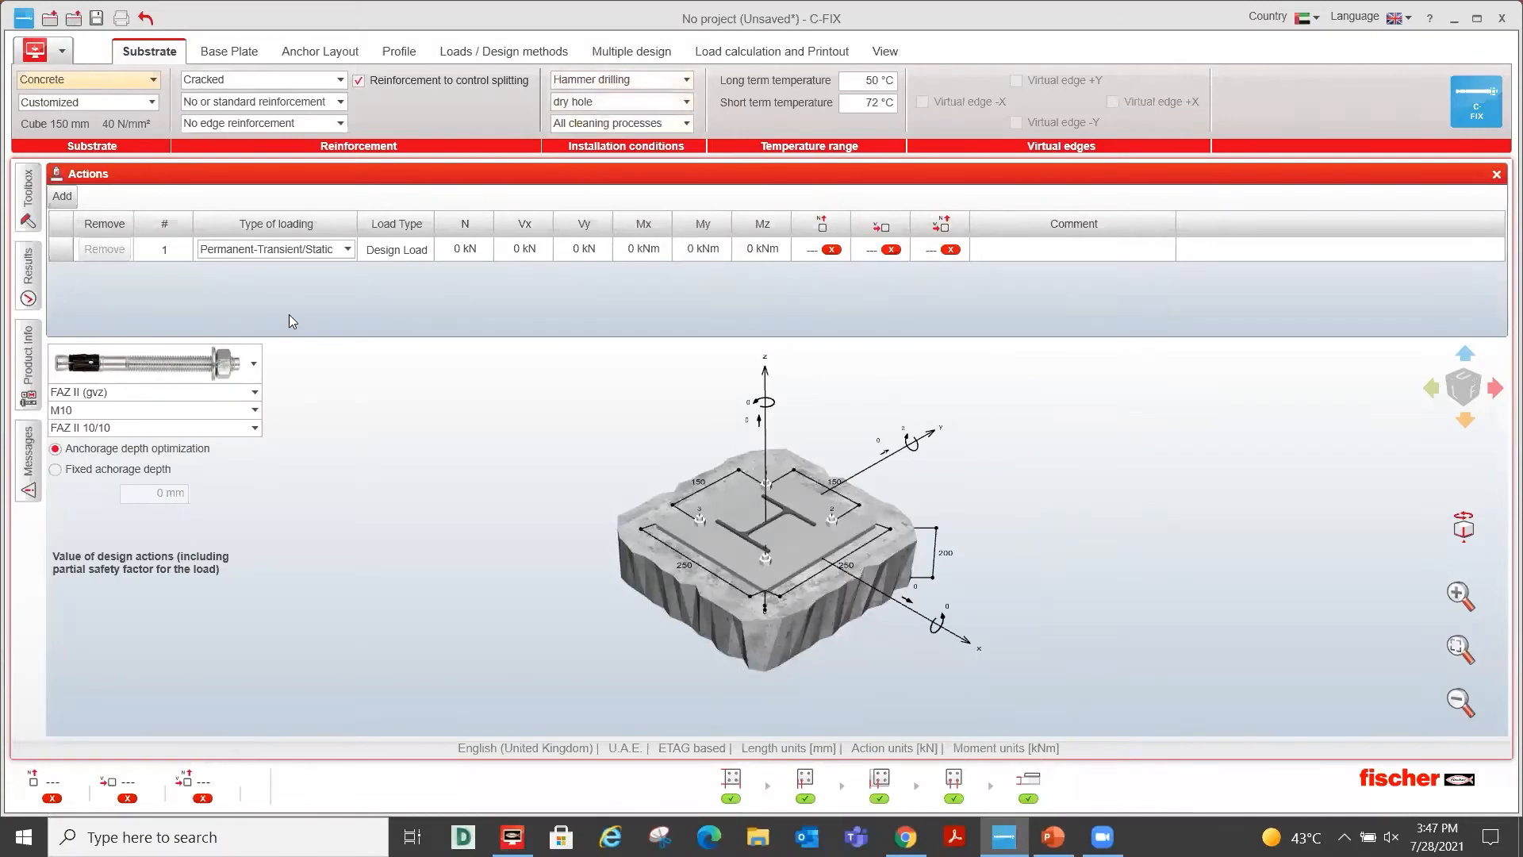
click(258, 361)
scroll(442, 543, down, 3)
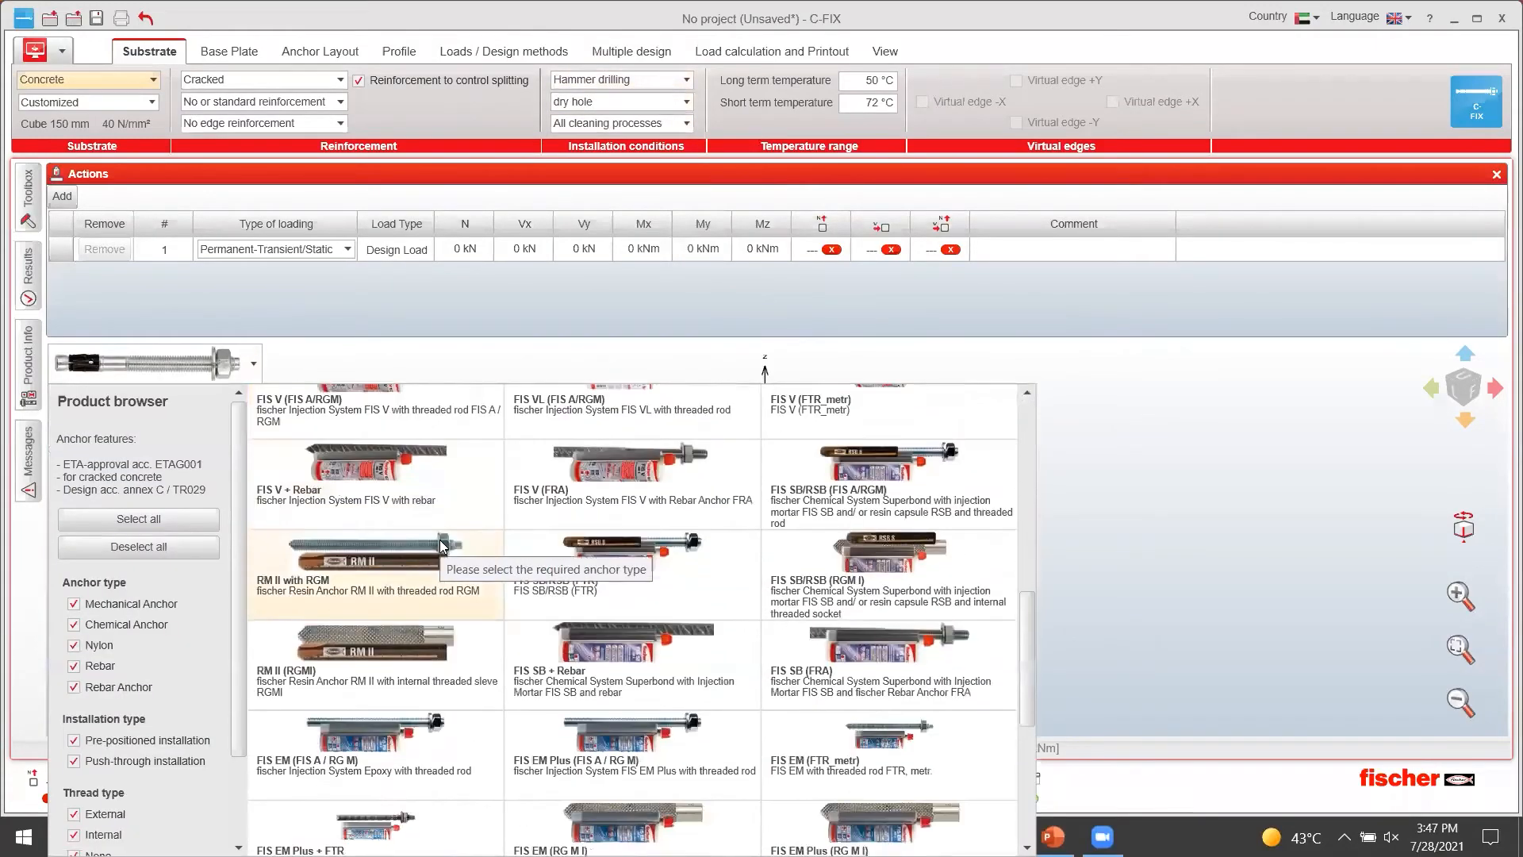
scroll(441, 545, down, 5)
scroll(756, 783, up, 3)
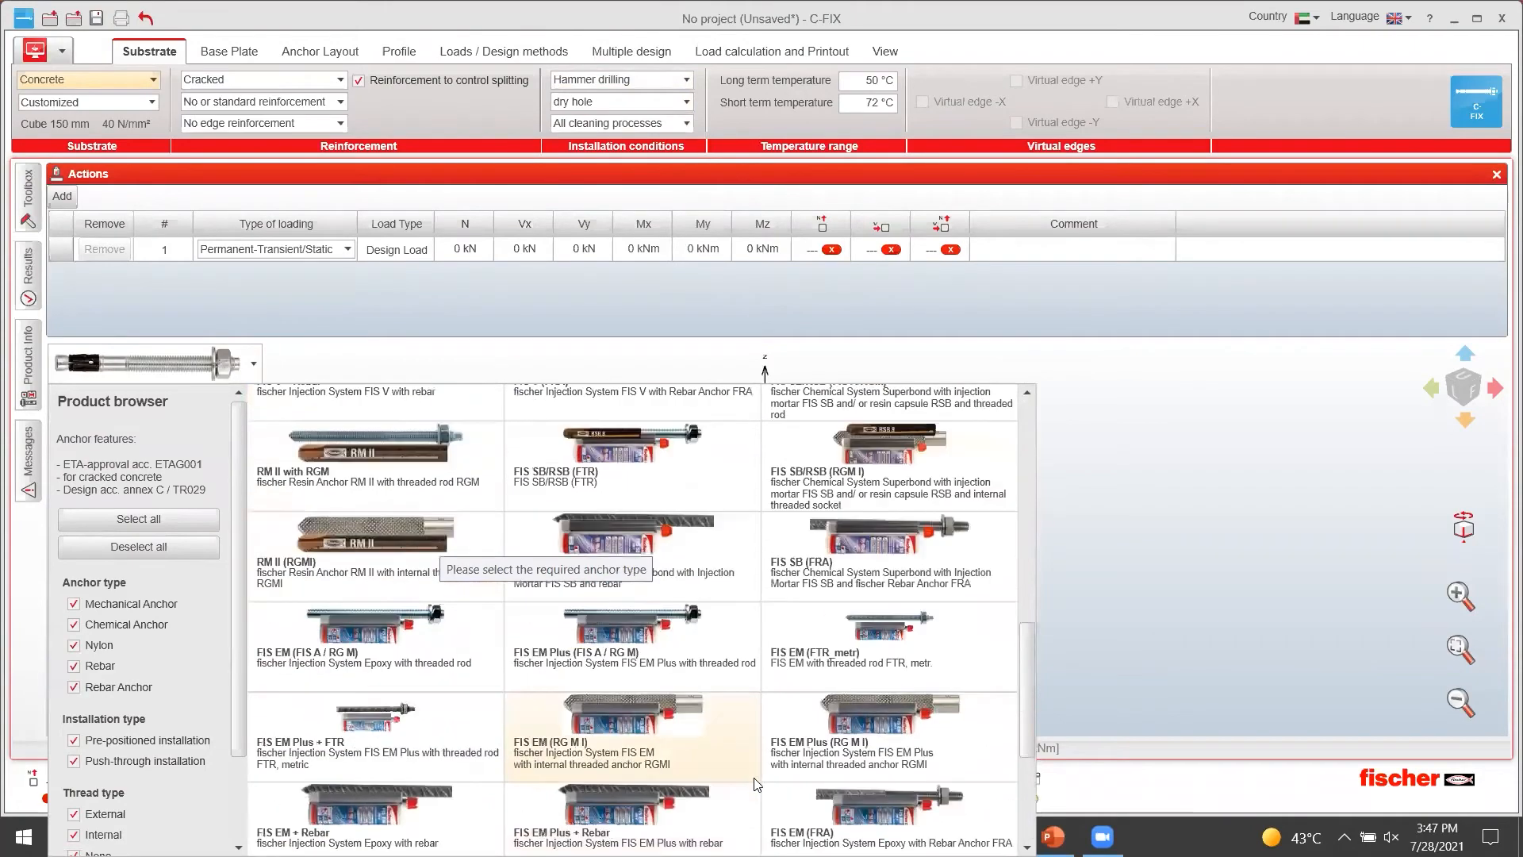
scroll(754, 783, up, 10)
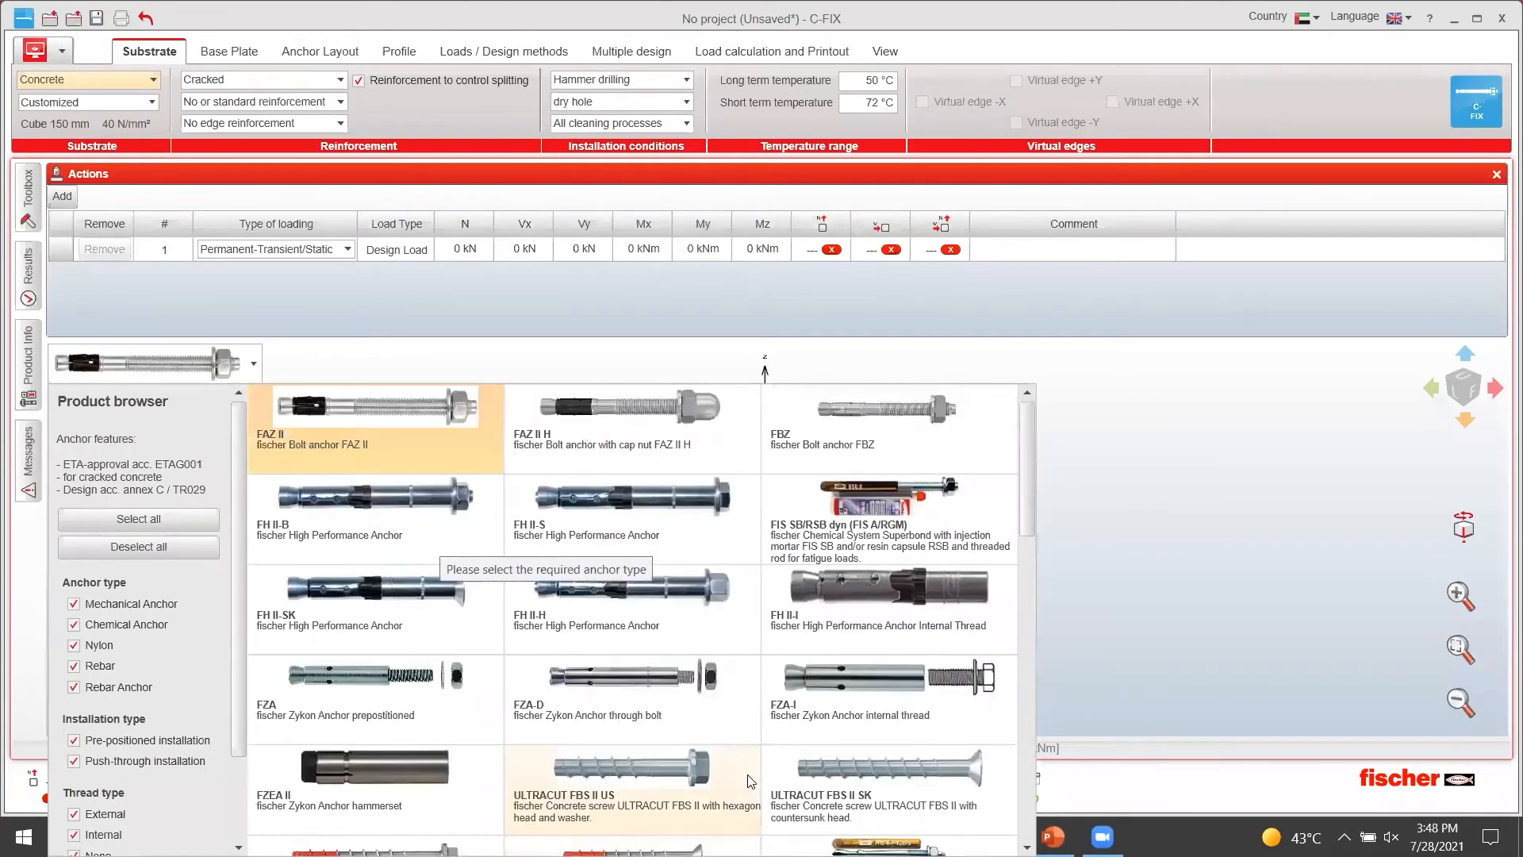
click(1083, 586)
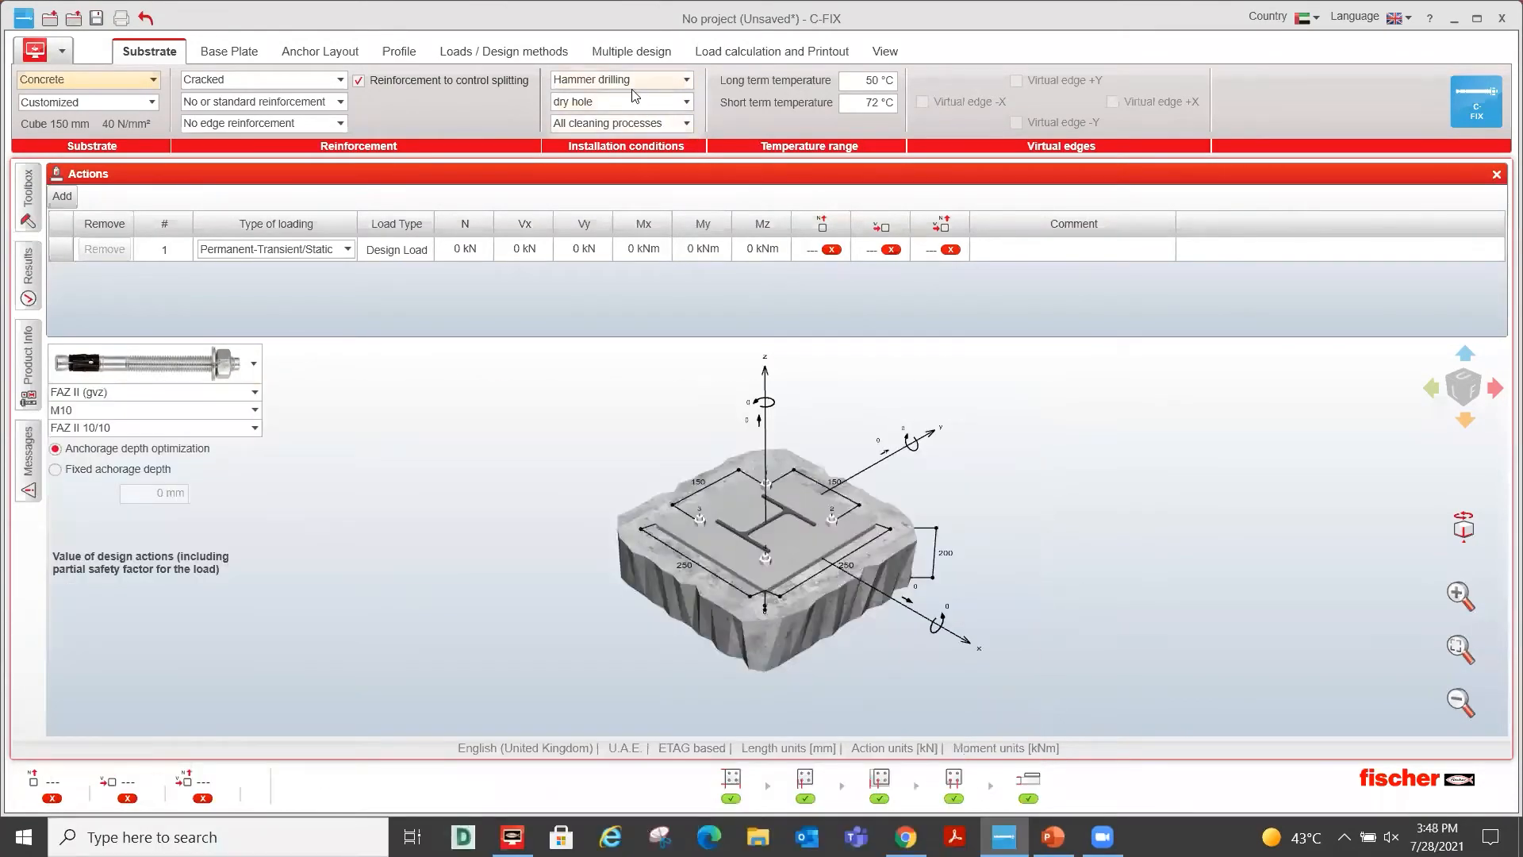
Review the hole condition options, keeping dry hole, and inspect the long term and short term temperature settings.
click(638, 104)
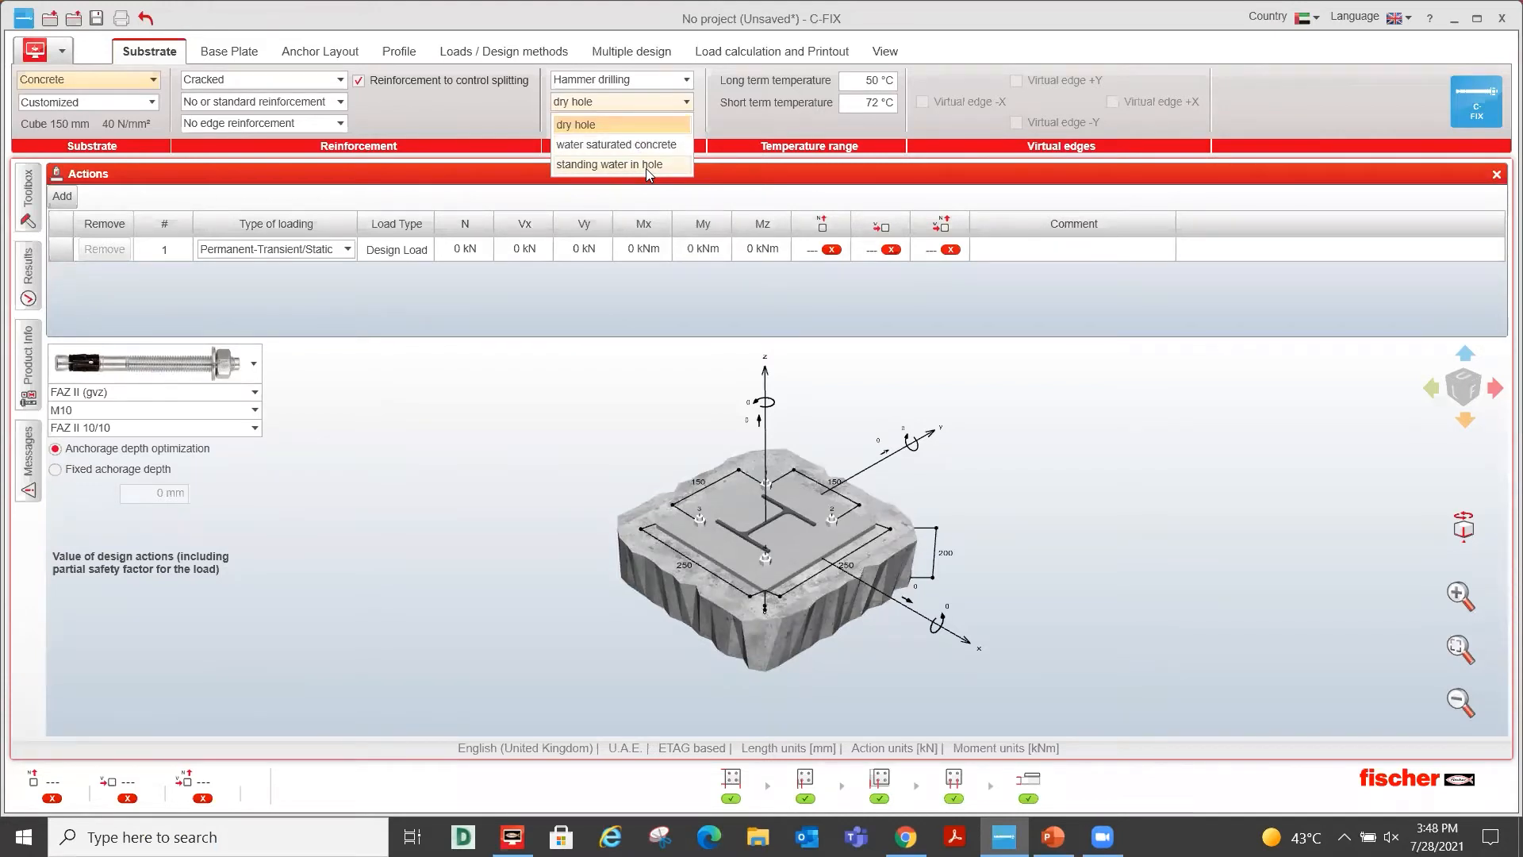
click(734, 196)
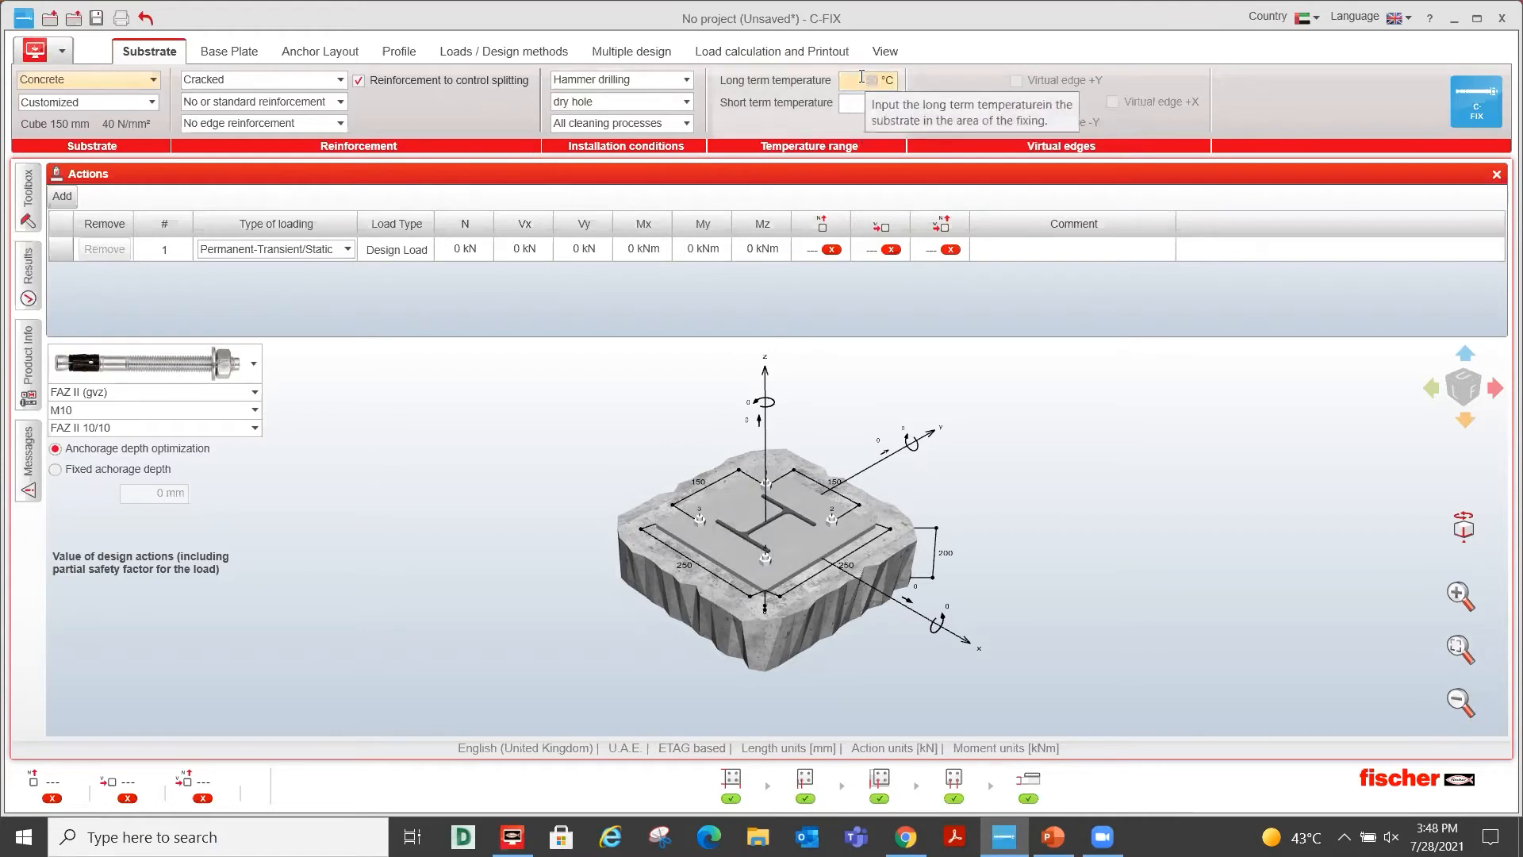
click(890, 80)
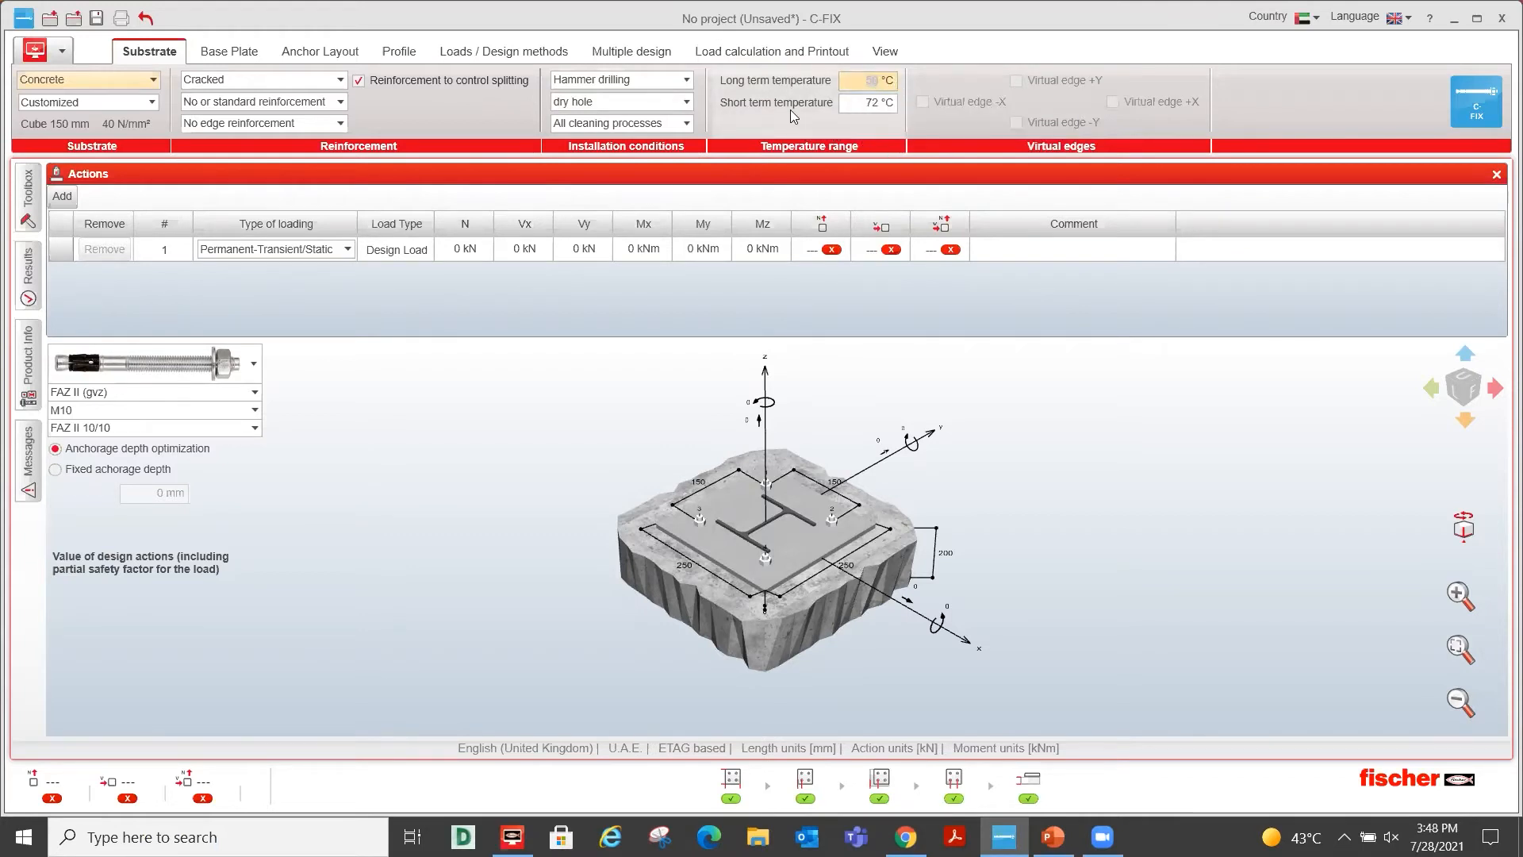
click(872, 106)
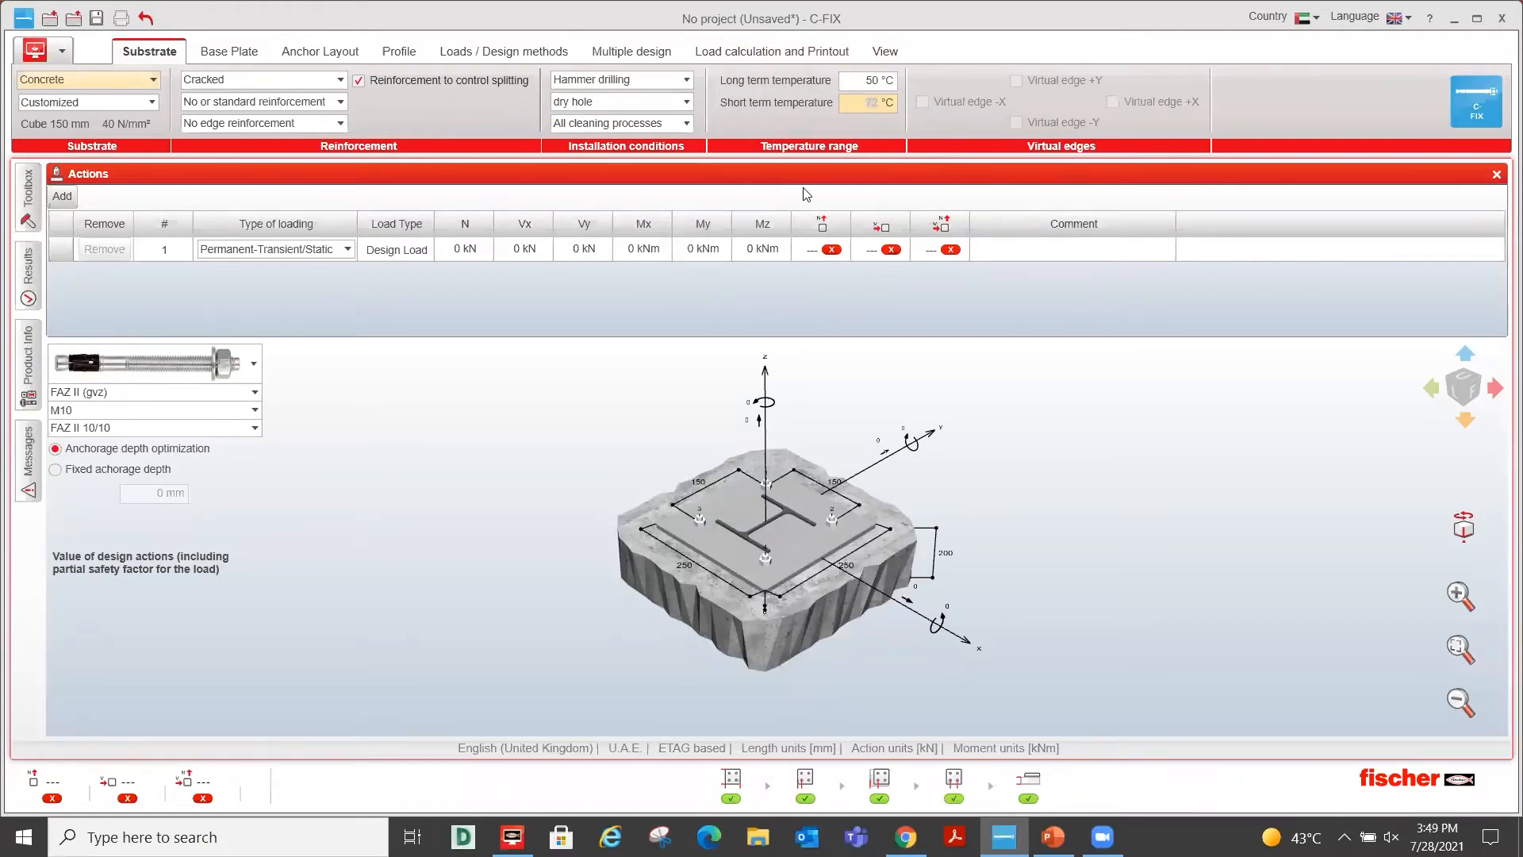
Try the Circle, Ellipse and Triangle shapes for the base plate geometry.
click(249, 53)
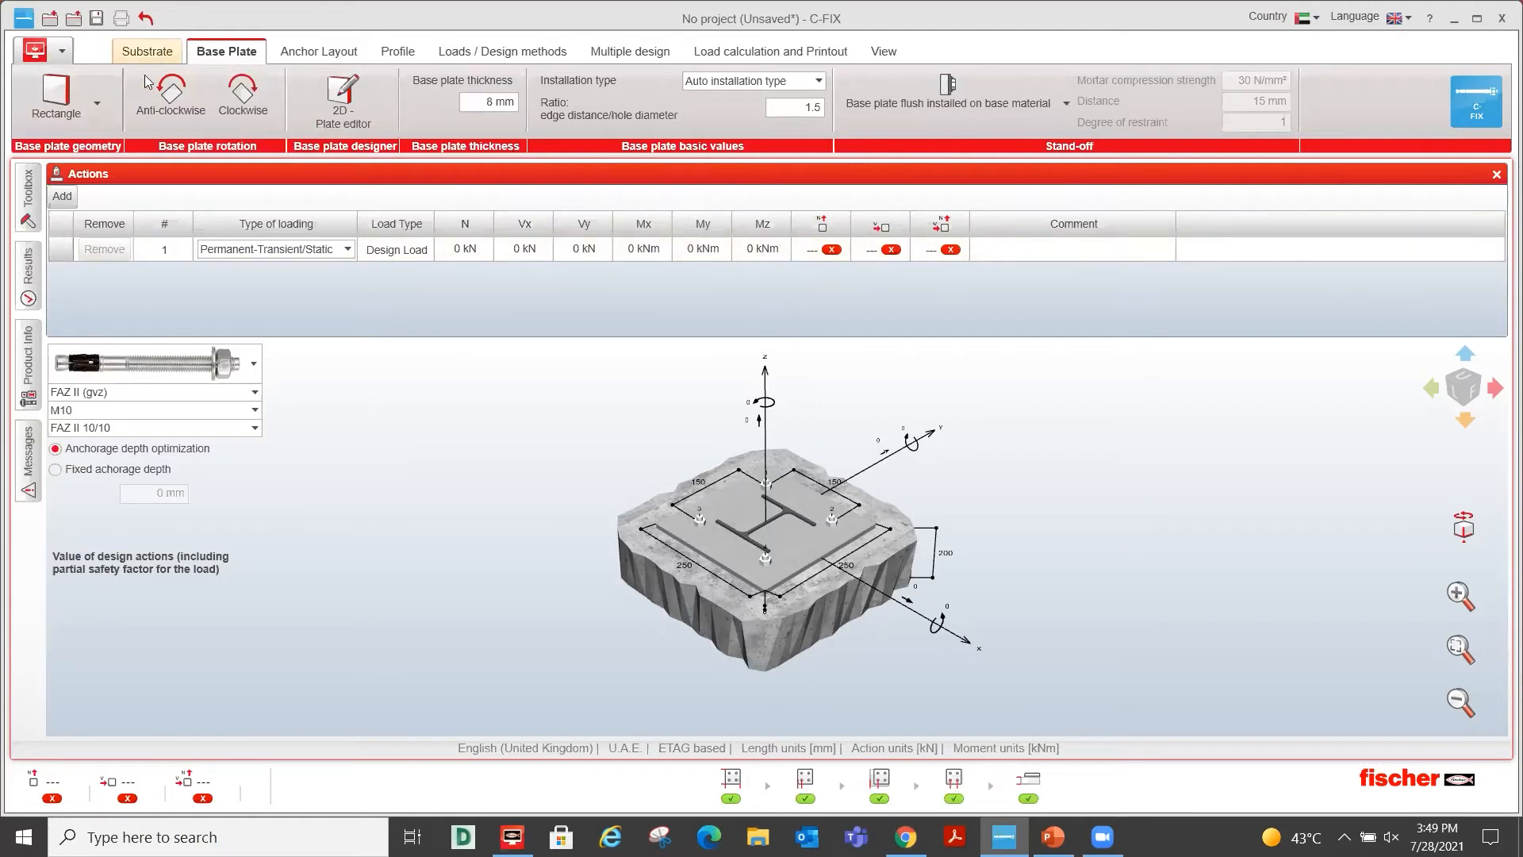
click(92, 118)
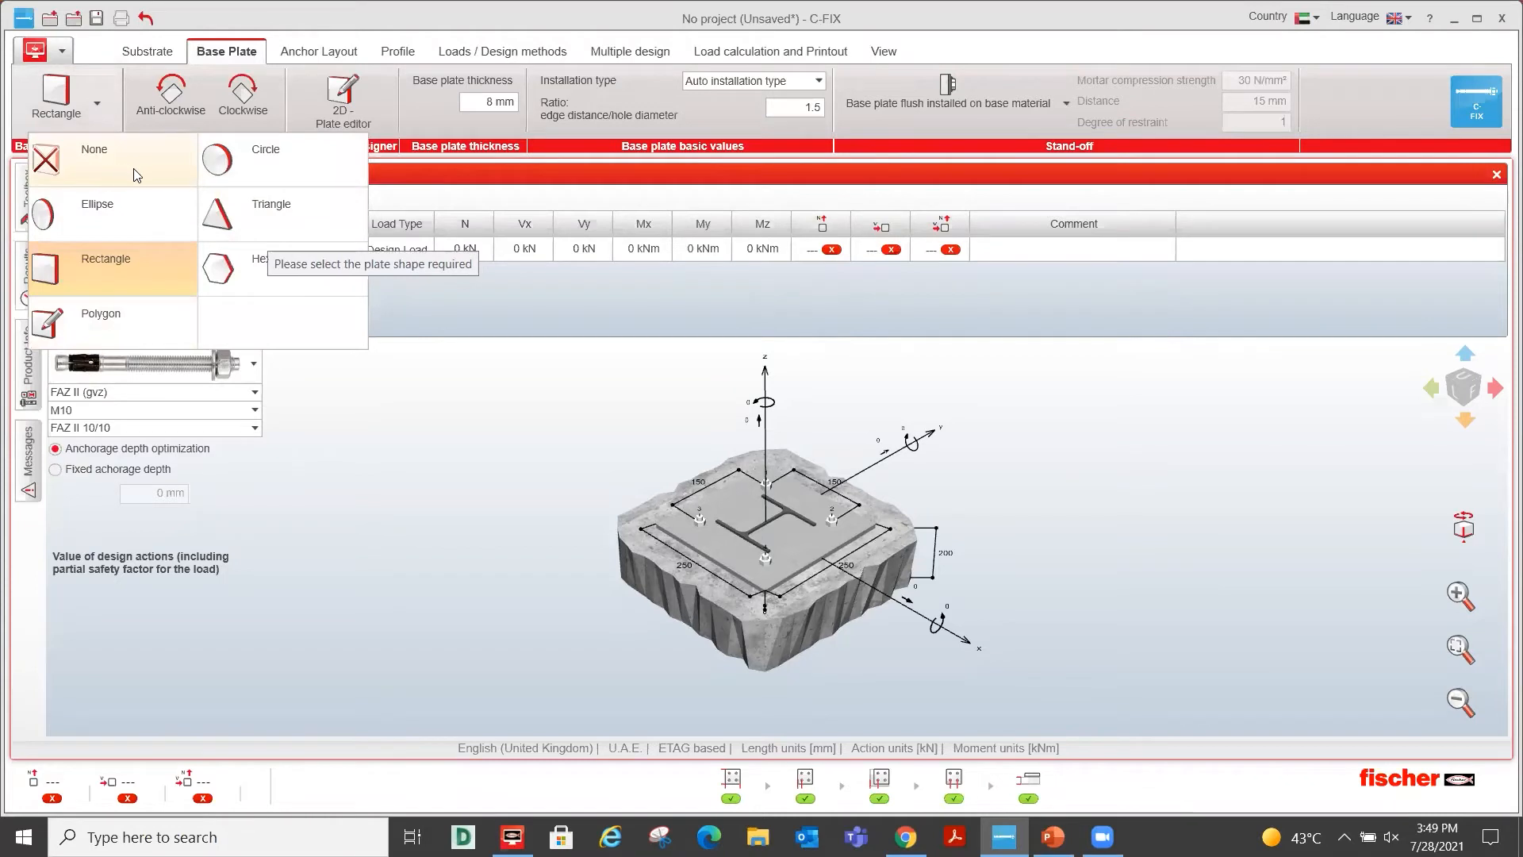
click(273, 170)
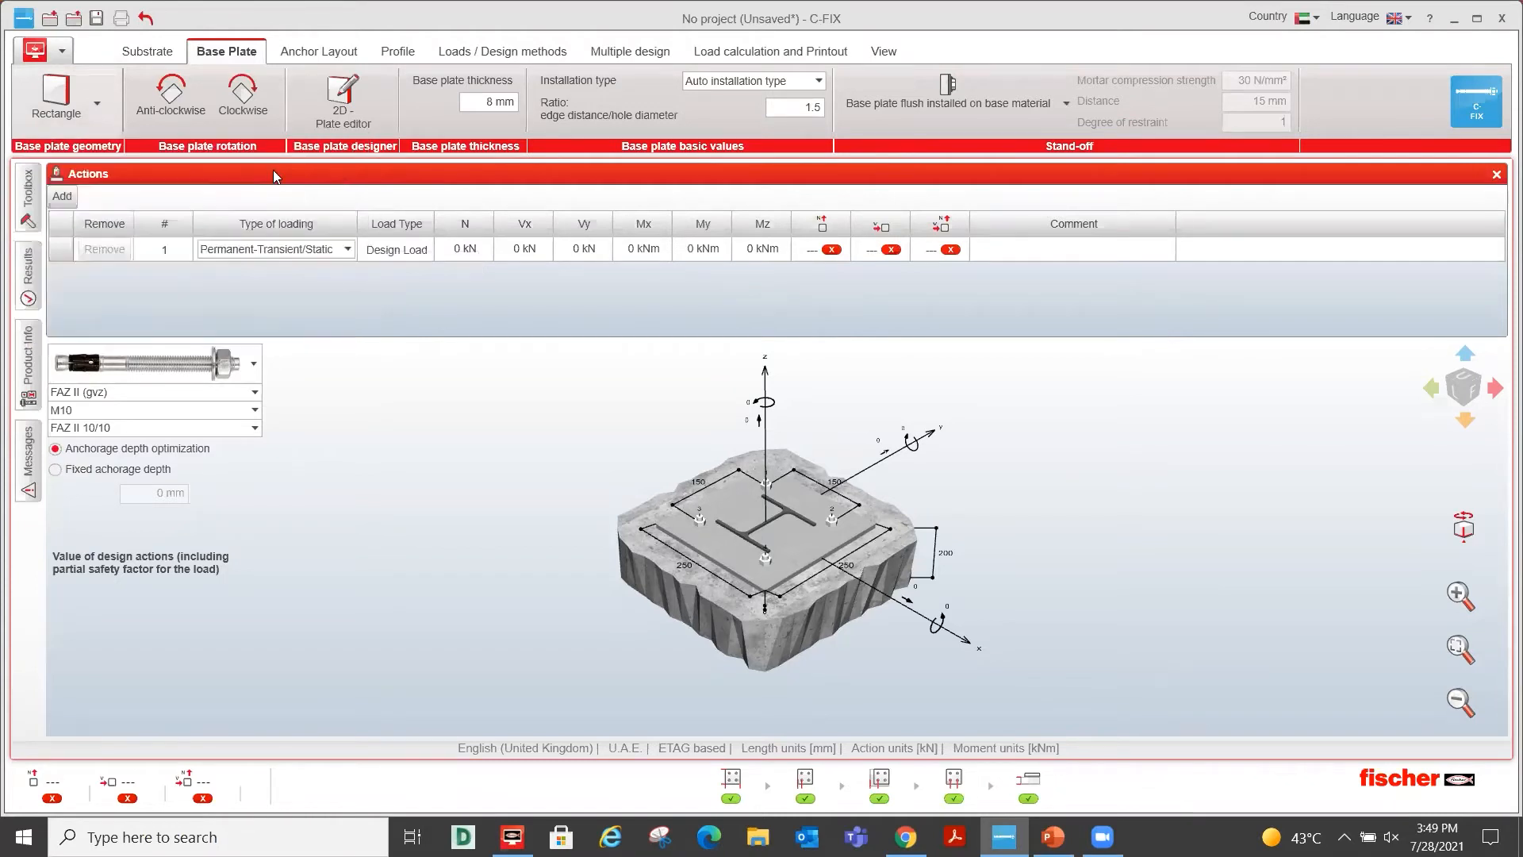
click(90, 108)
click(150, 228)
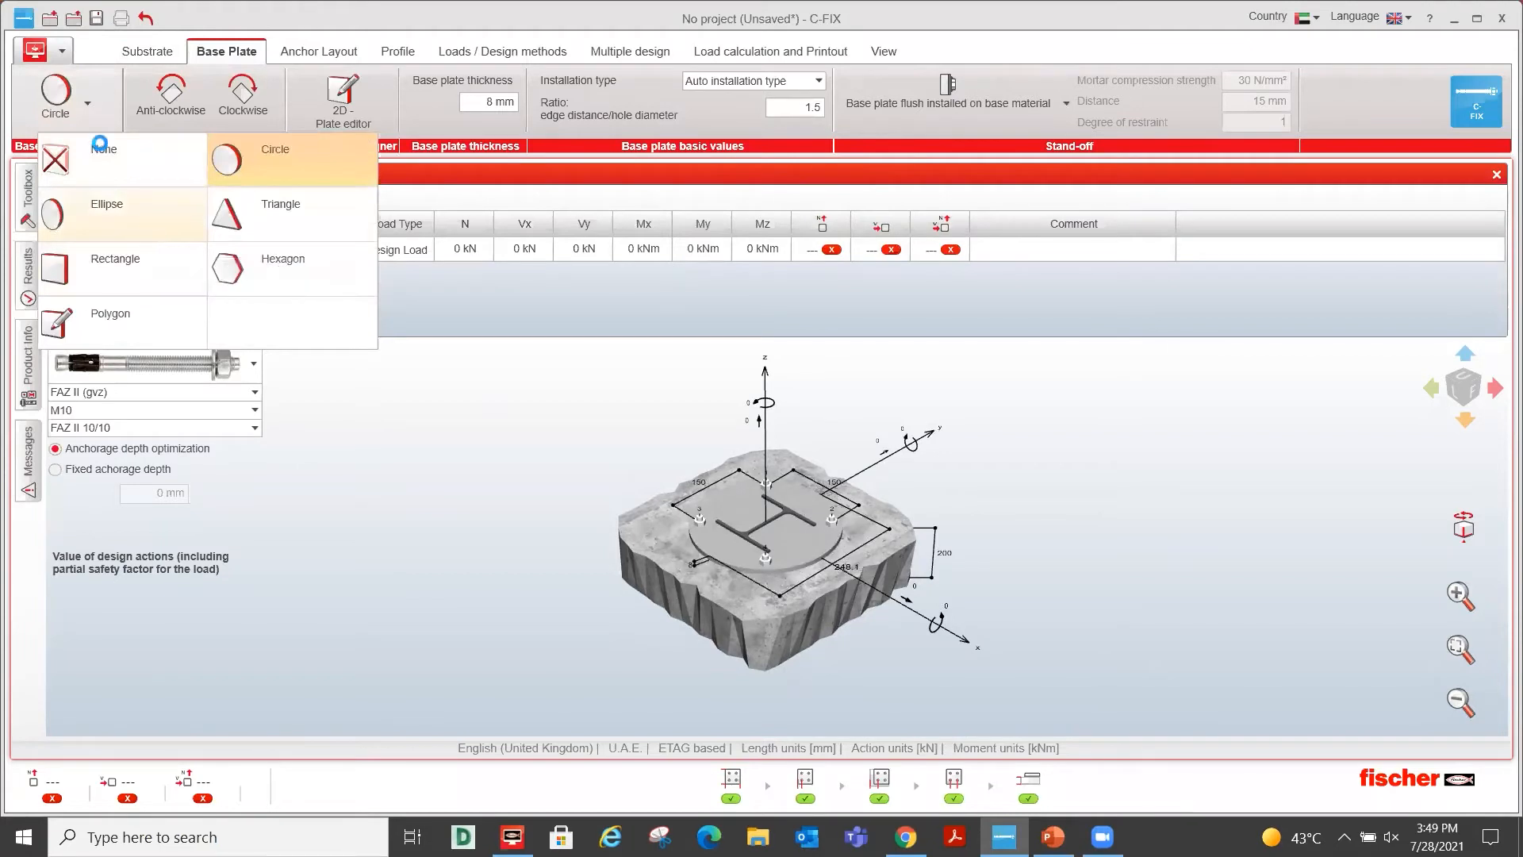
click(87, 103)
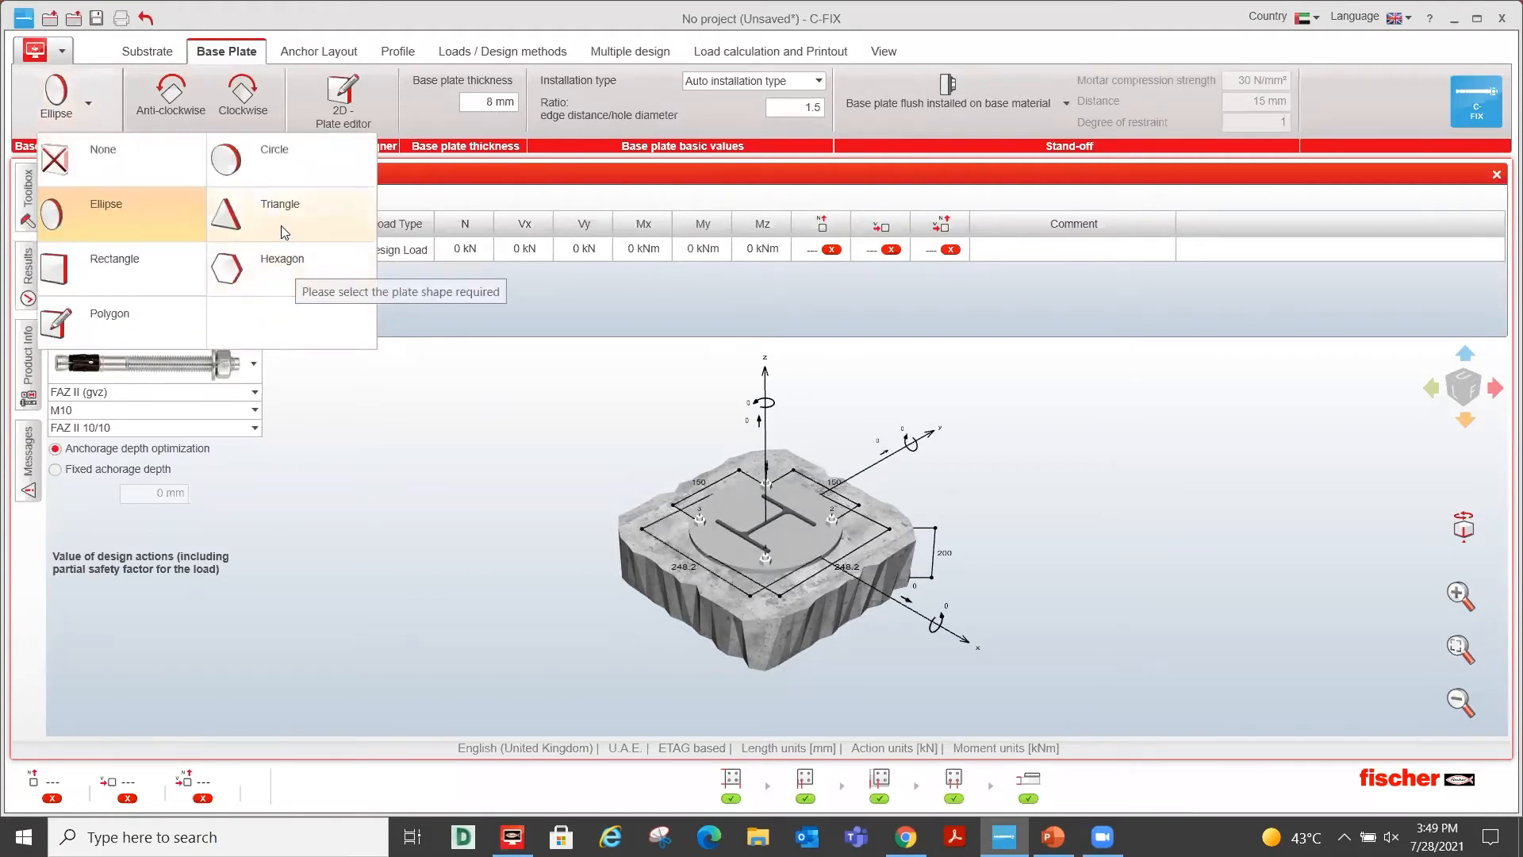
click(274, 226)
Choose the Rectangle base plate shape and set its sides to 250 mm along Y and 200 mm along X.
click(89, 102)
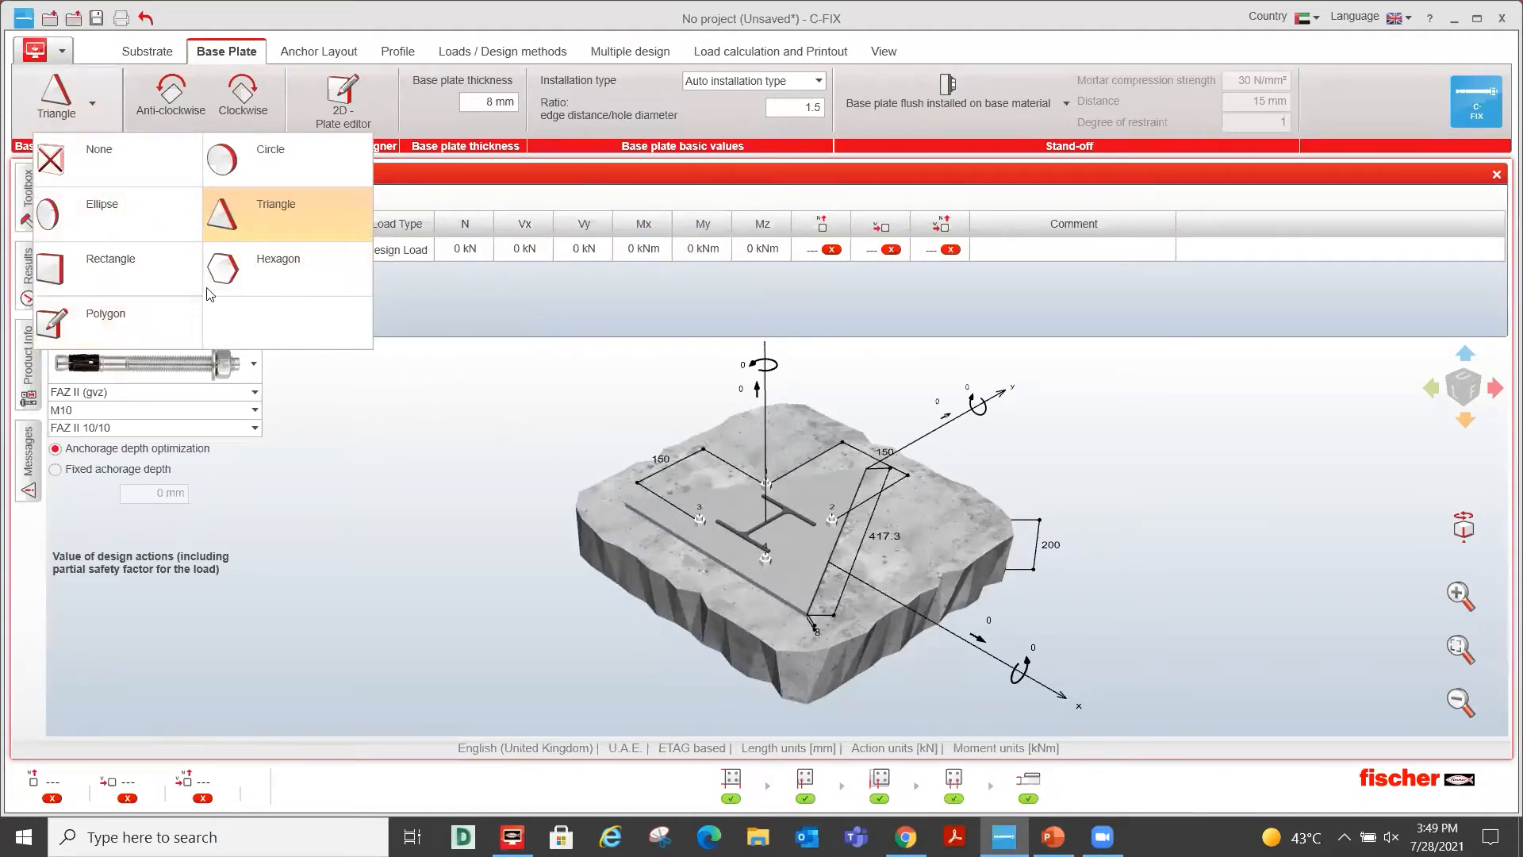
click(136, 279)
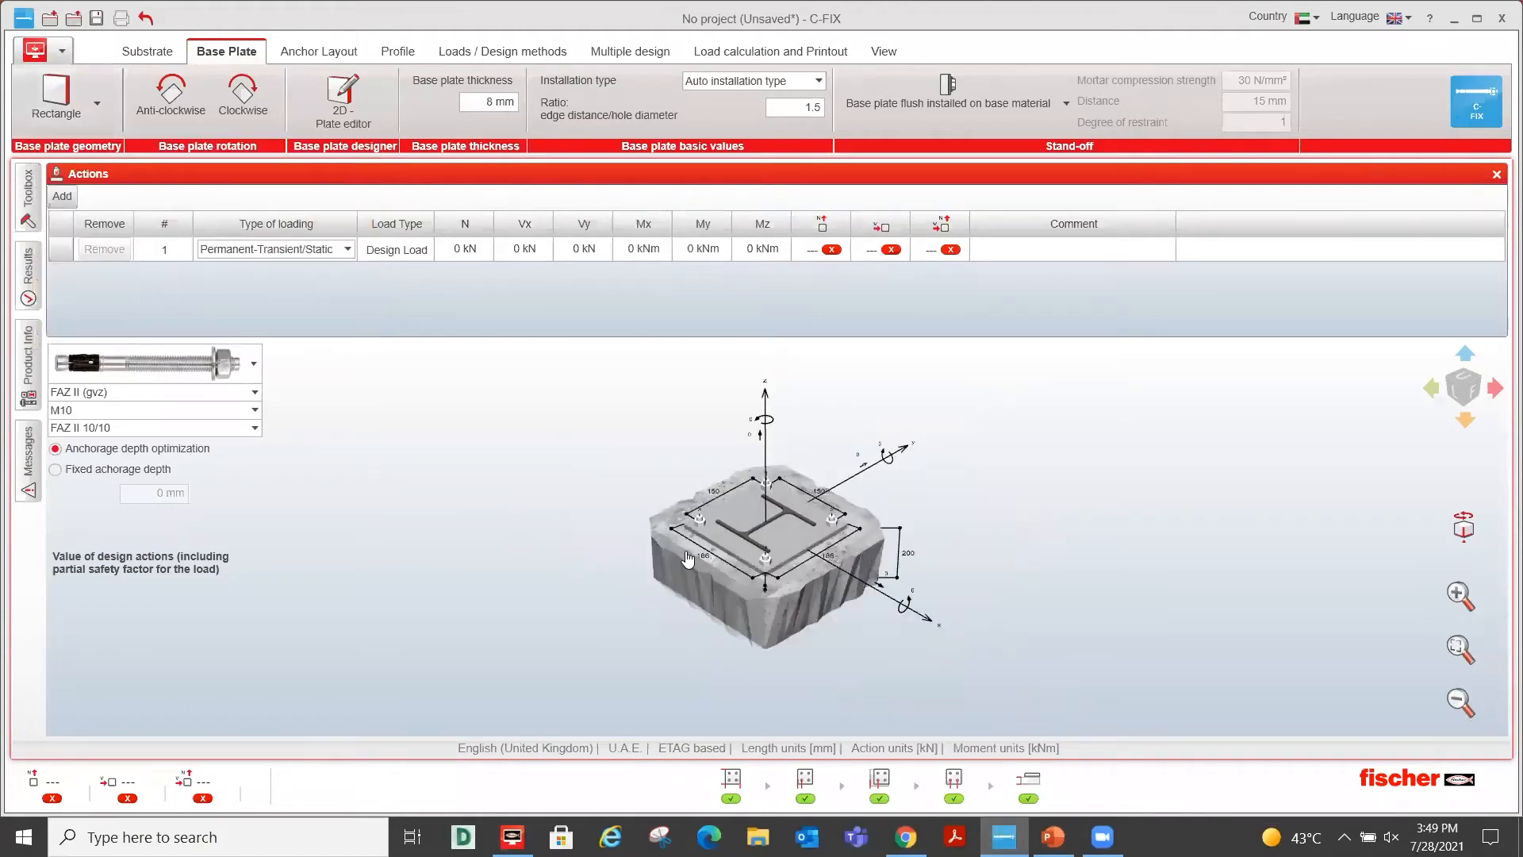
click(898, 582)
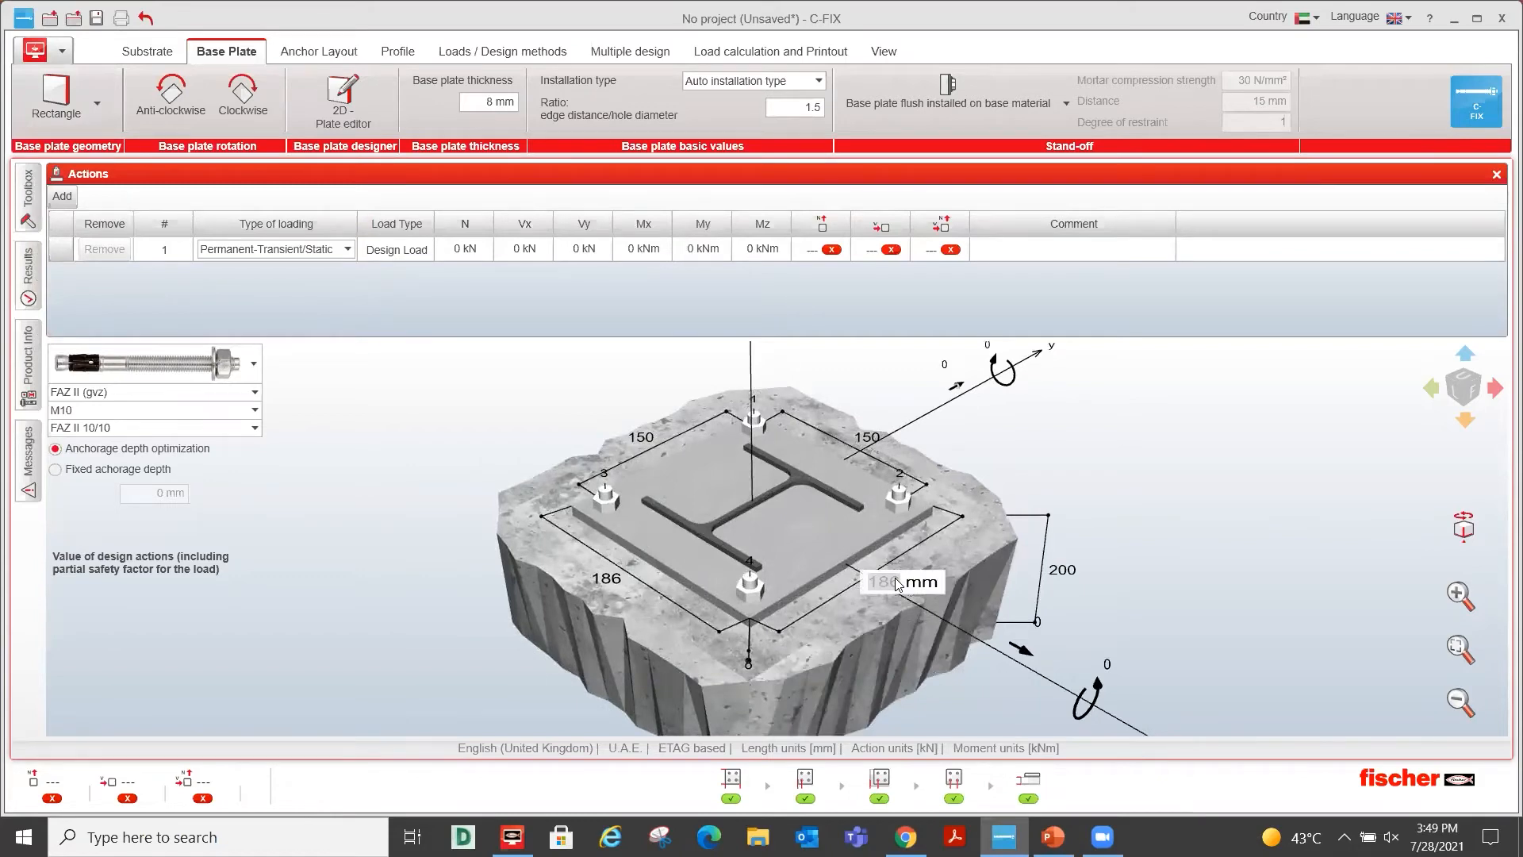
text(250)
key(Return)
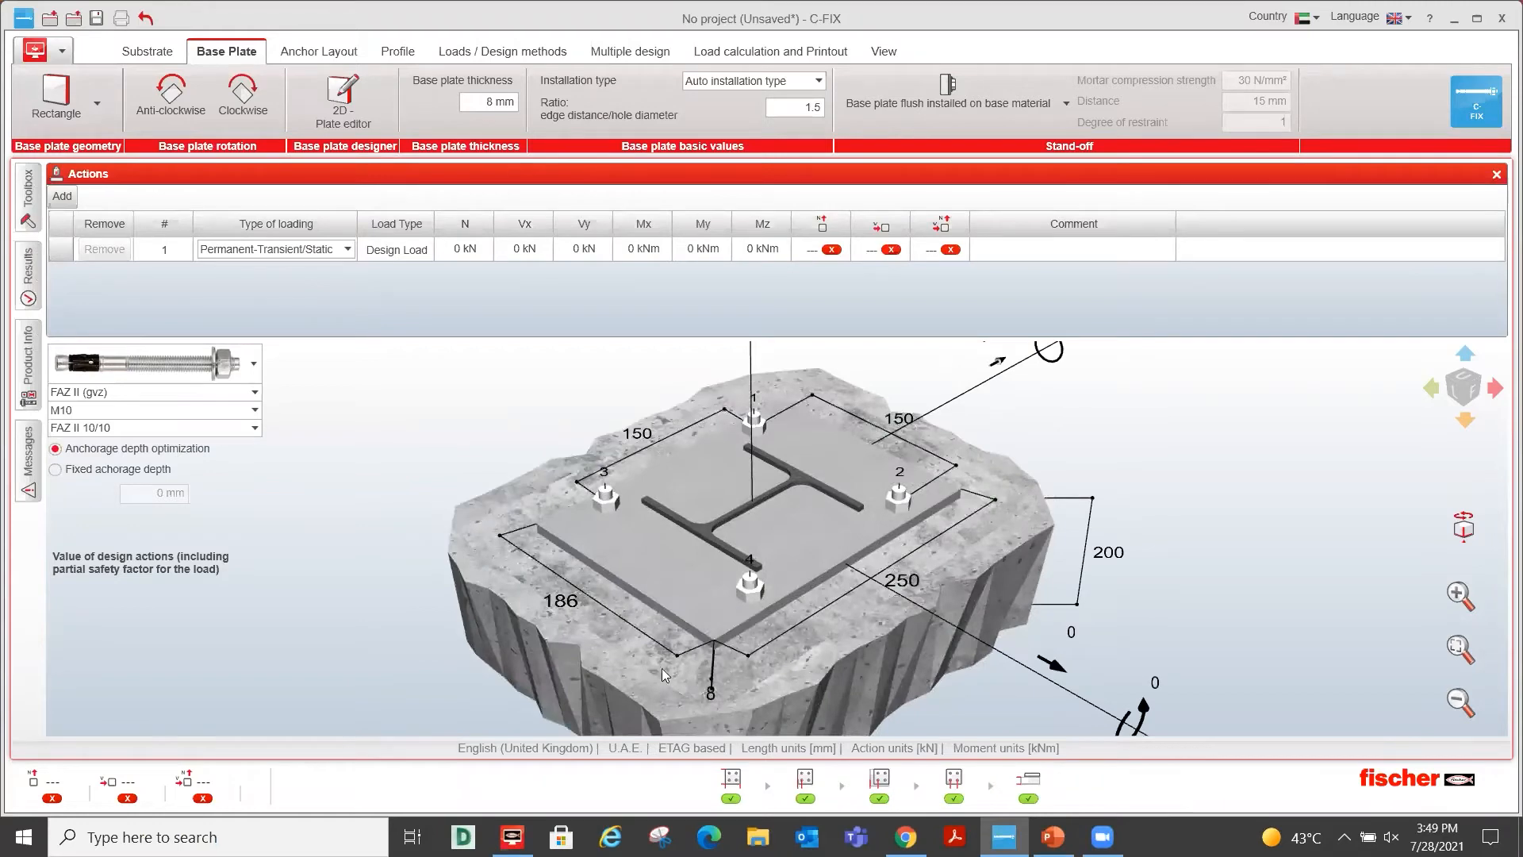
click(554, 596)
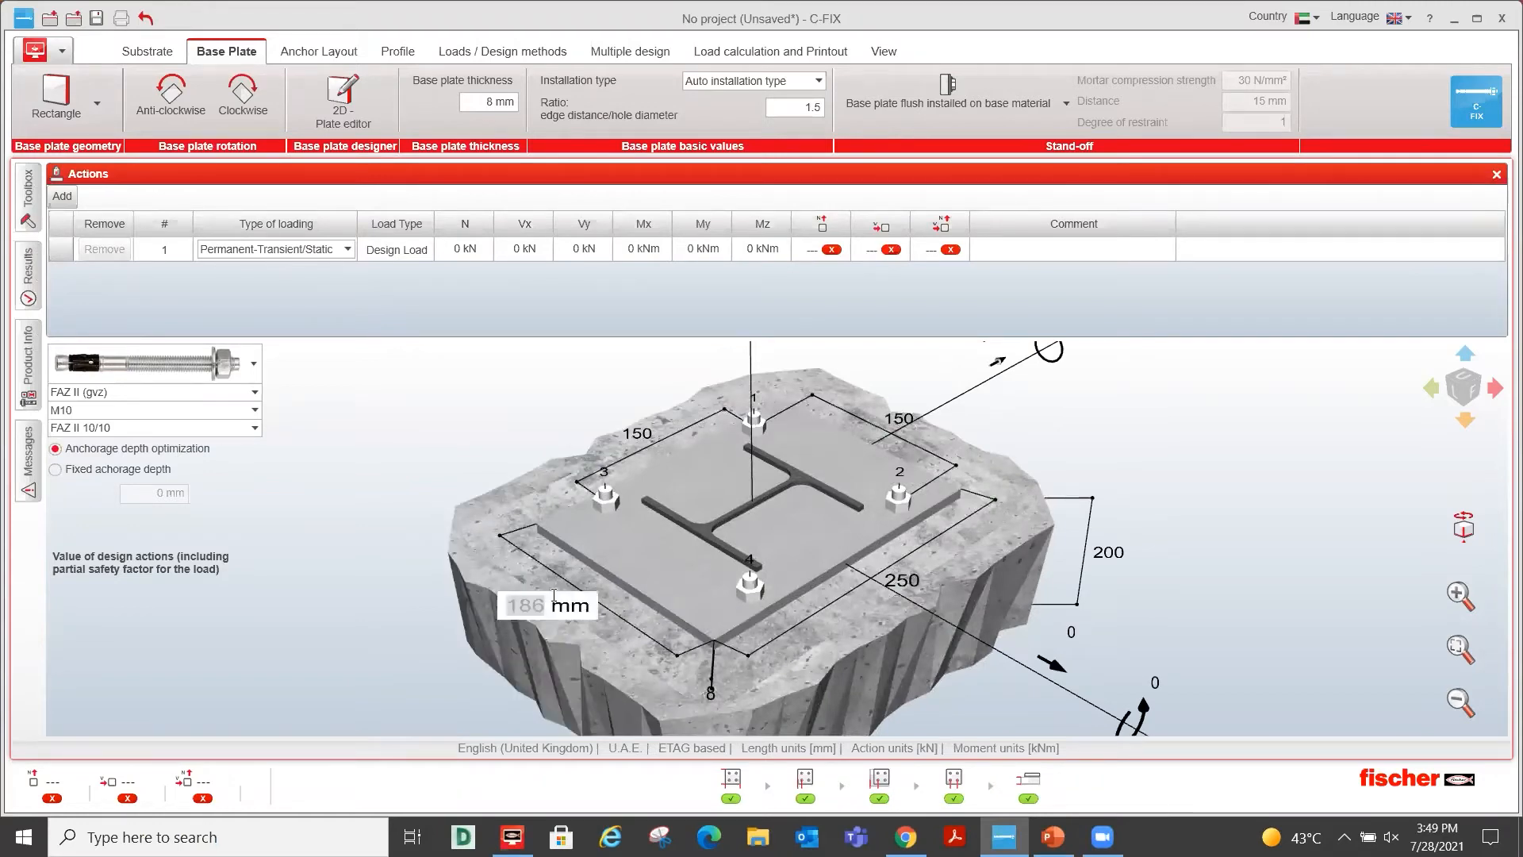
text(200)
key(Return)
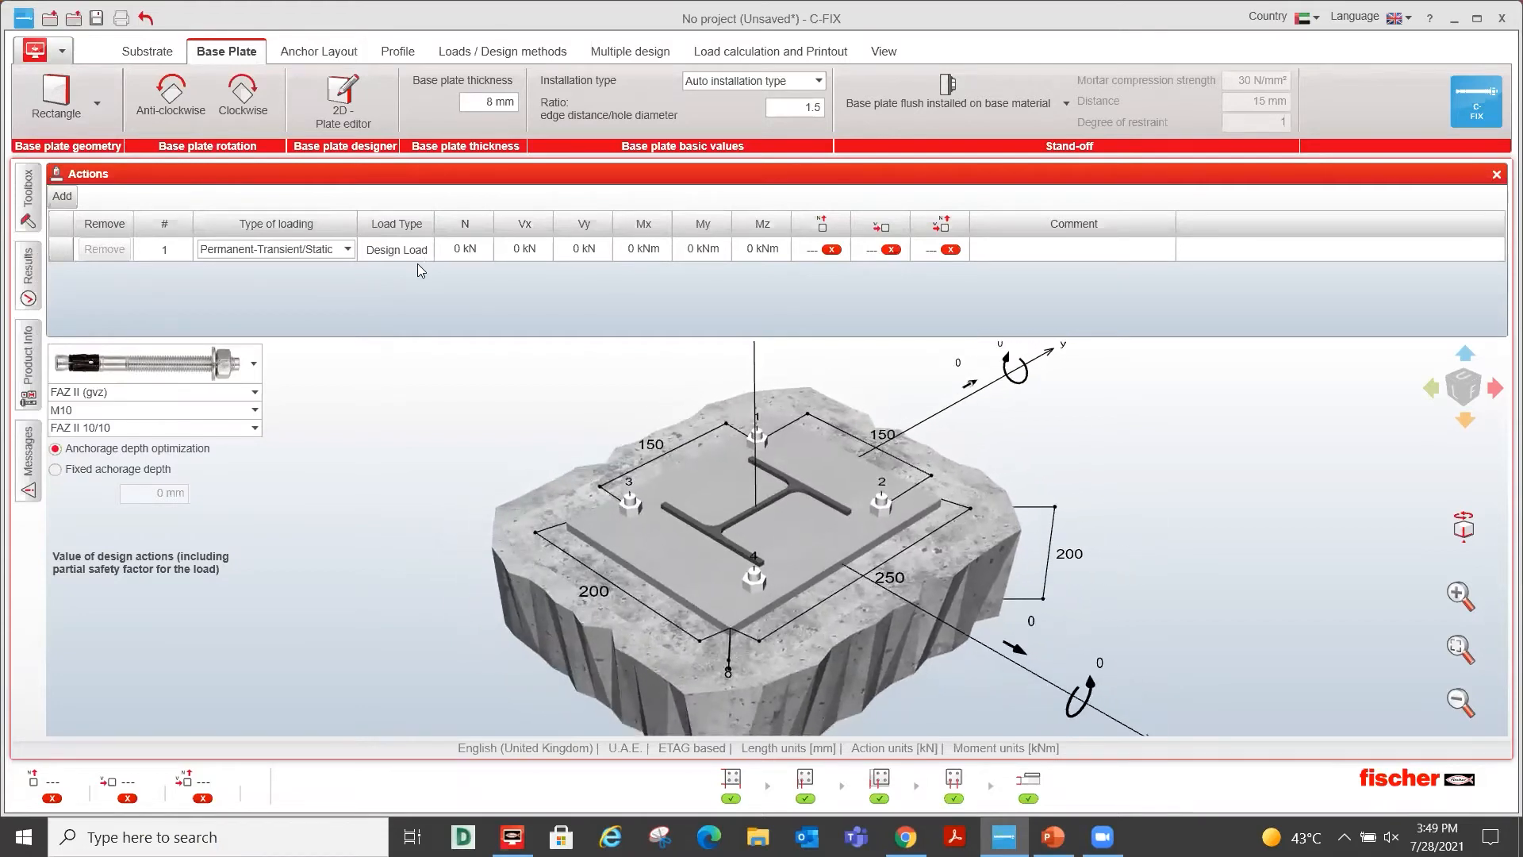
Rotate the base plate 45° anti-clockwise and back 45° clockwise.
click(171, 109)
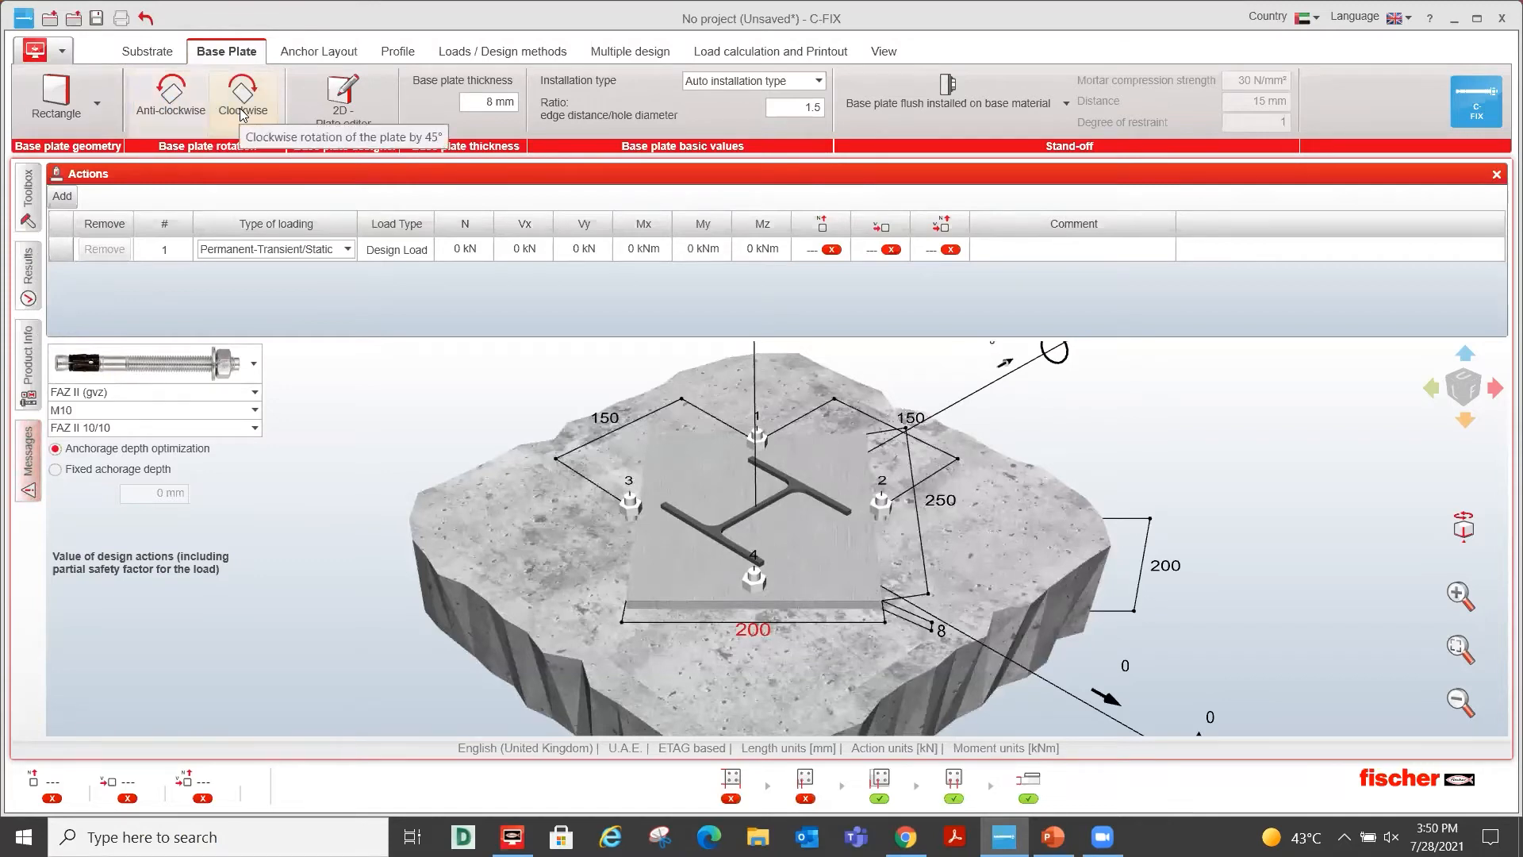
click(243, 111)
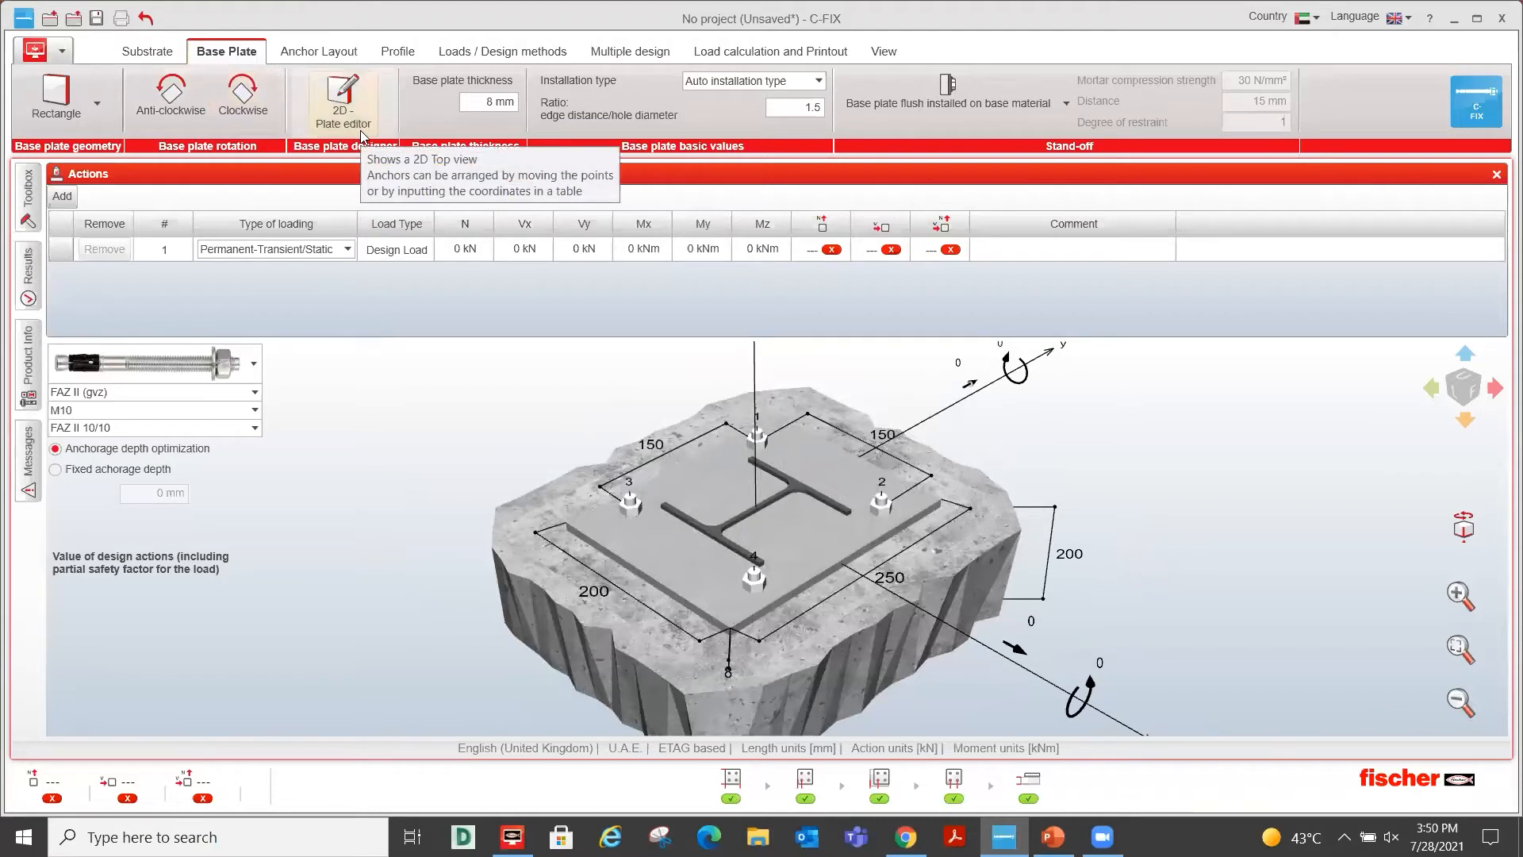
In the 2D plate editor, move corner points 4 and 1 of the base plate to Y = 160 and accept the shape.
click(343, 111)
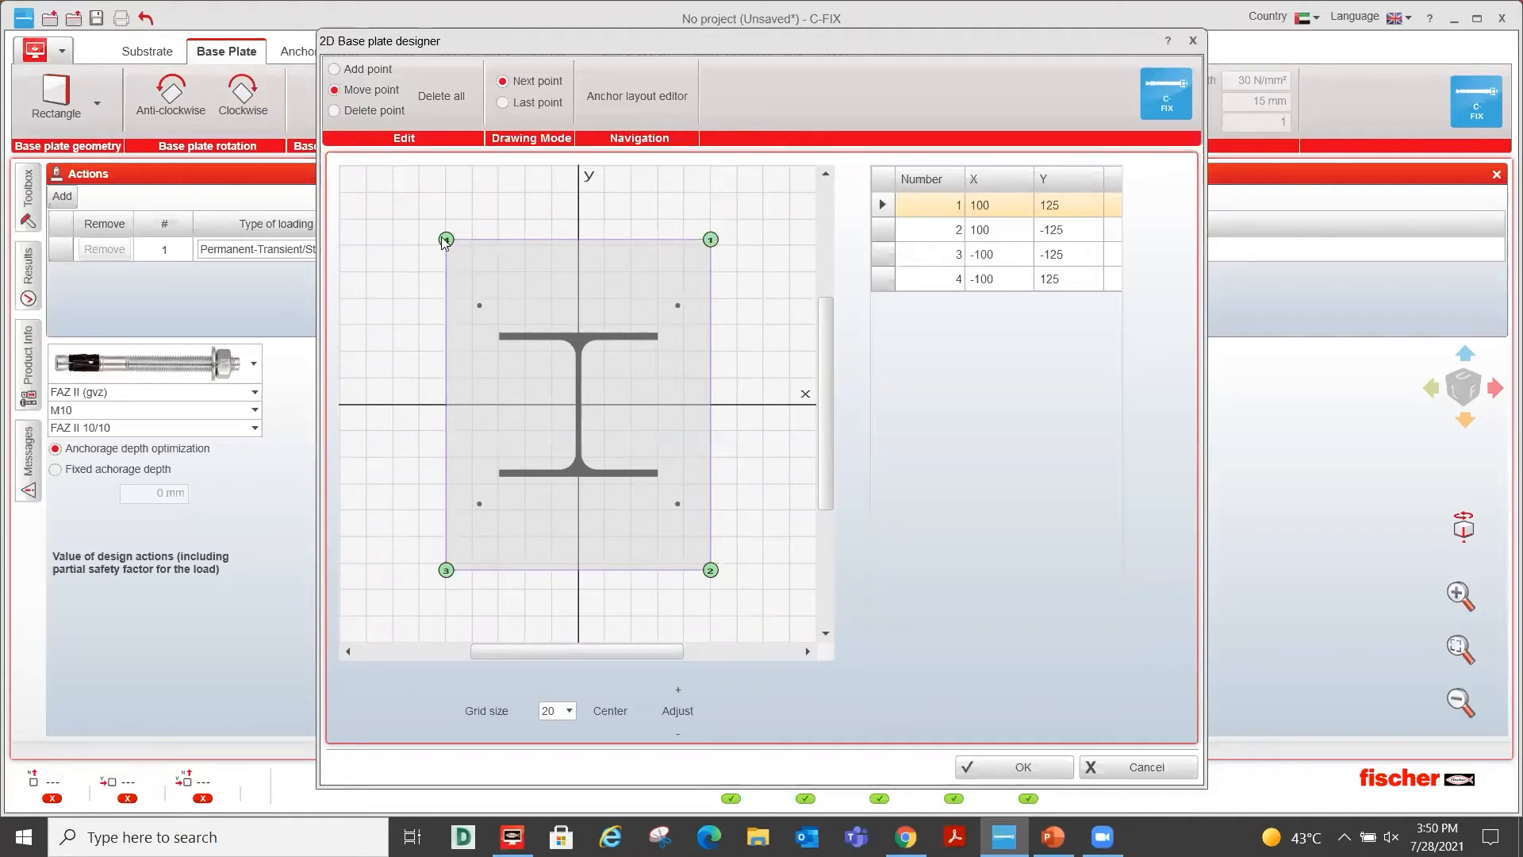
drag(447, 239, 446, 194)
drag(711, 239, 710, 194)
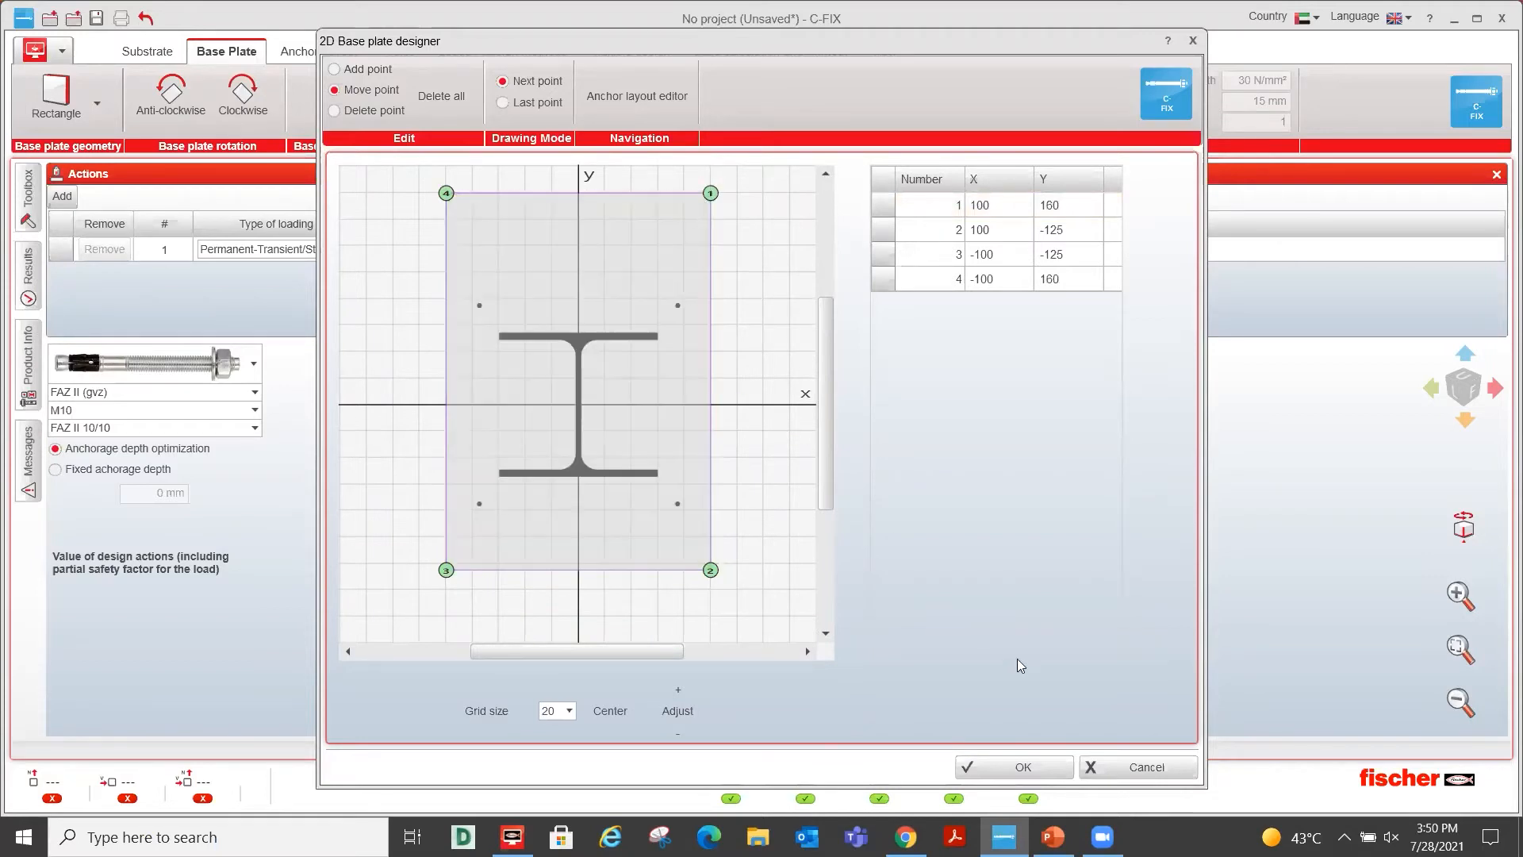
drag(875, 42, 774, 52)
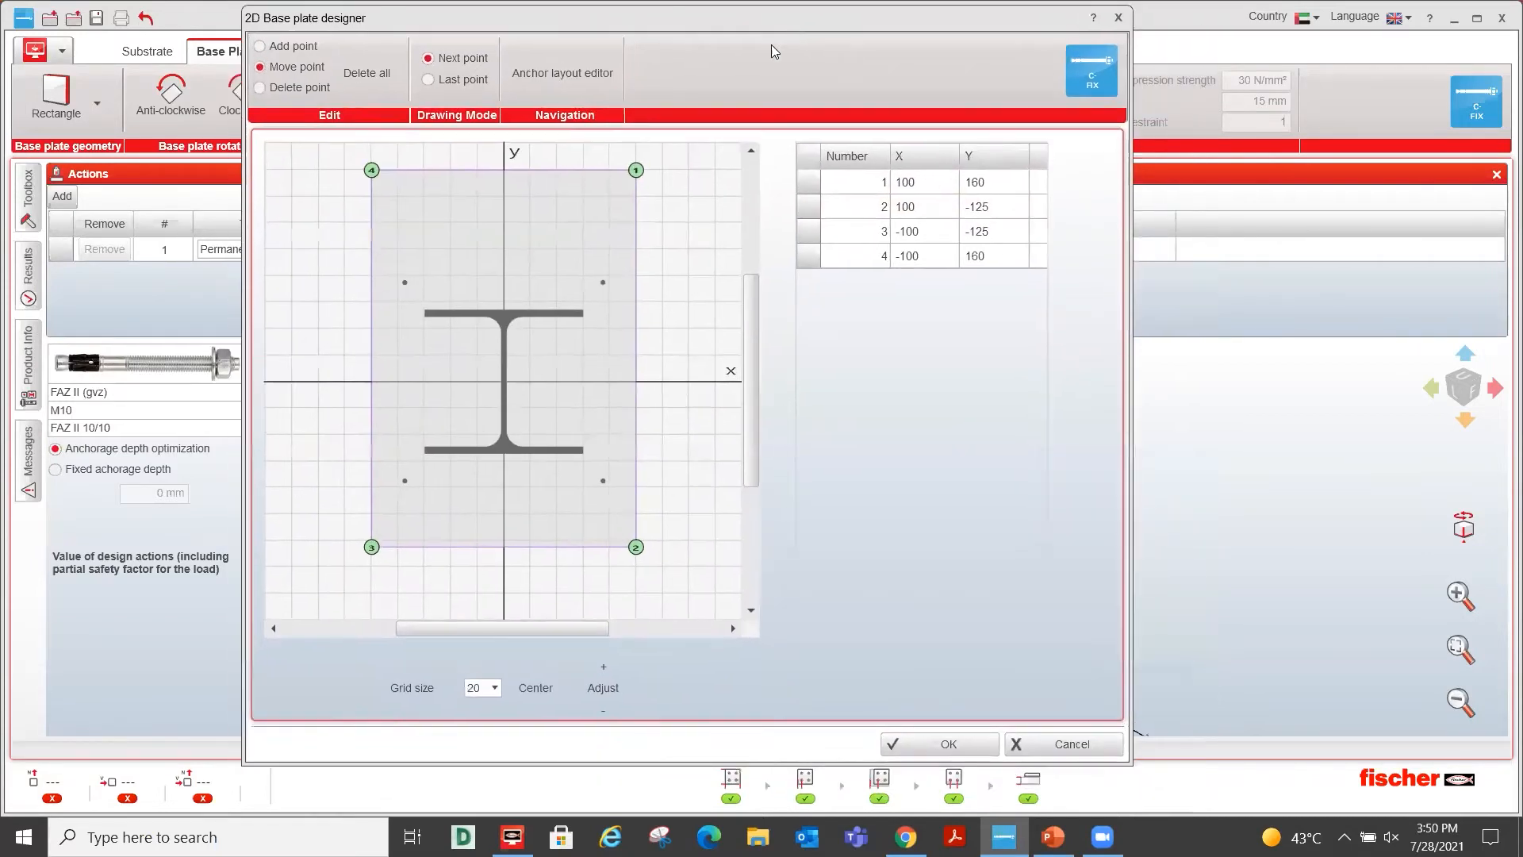
click(948, 744)
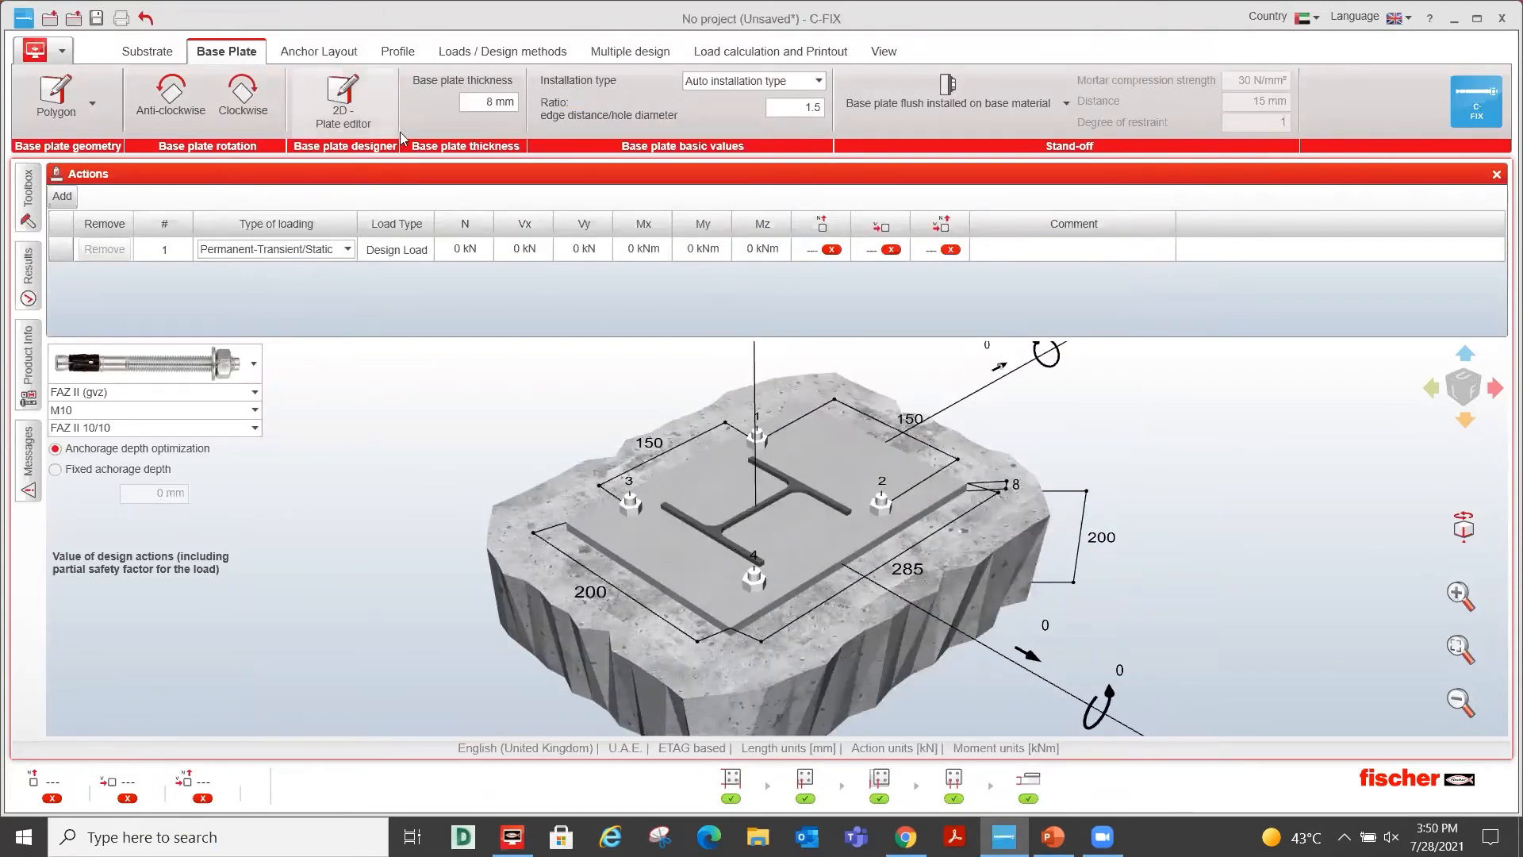
Set the base plate thickness to 10 mm, and change it to 12 mm through its dimension in the 3D model.
click(500, 108)
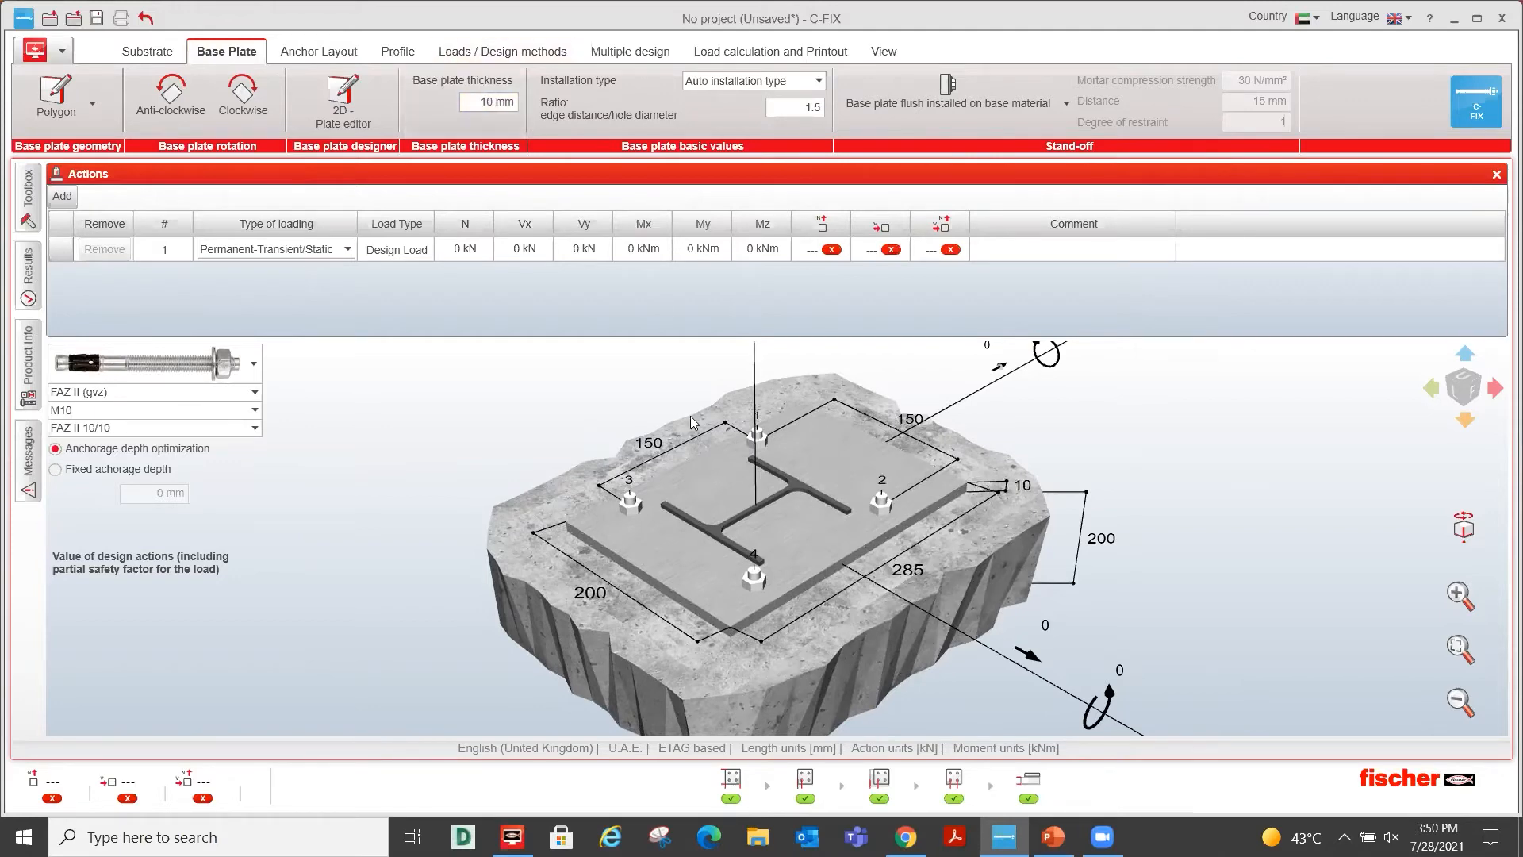
click(1023, 492)
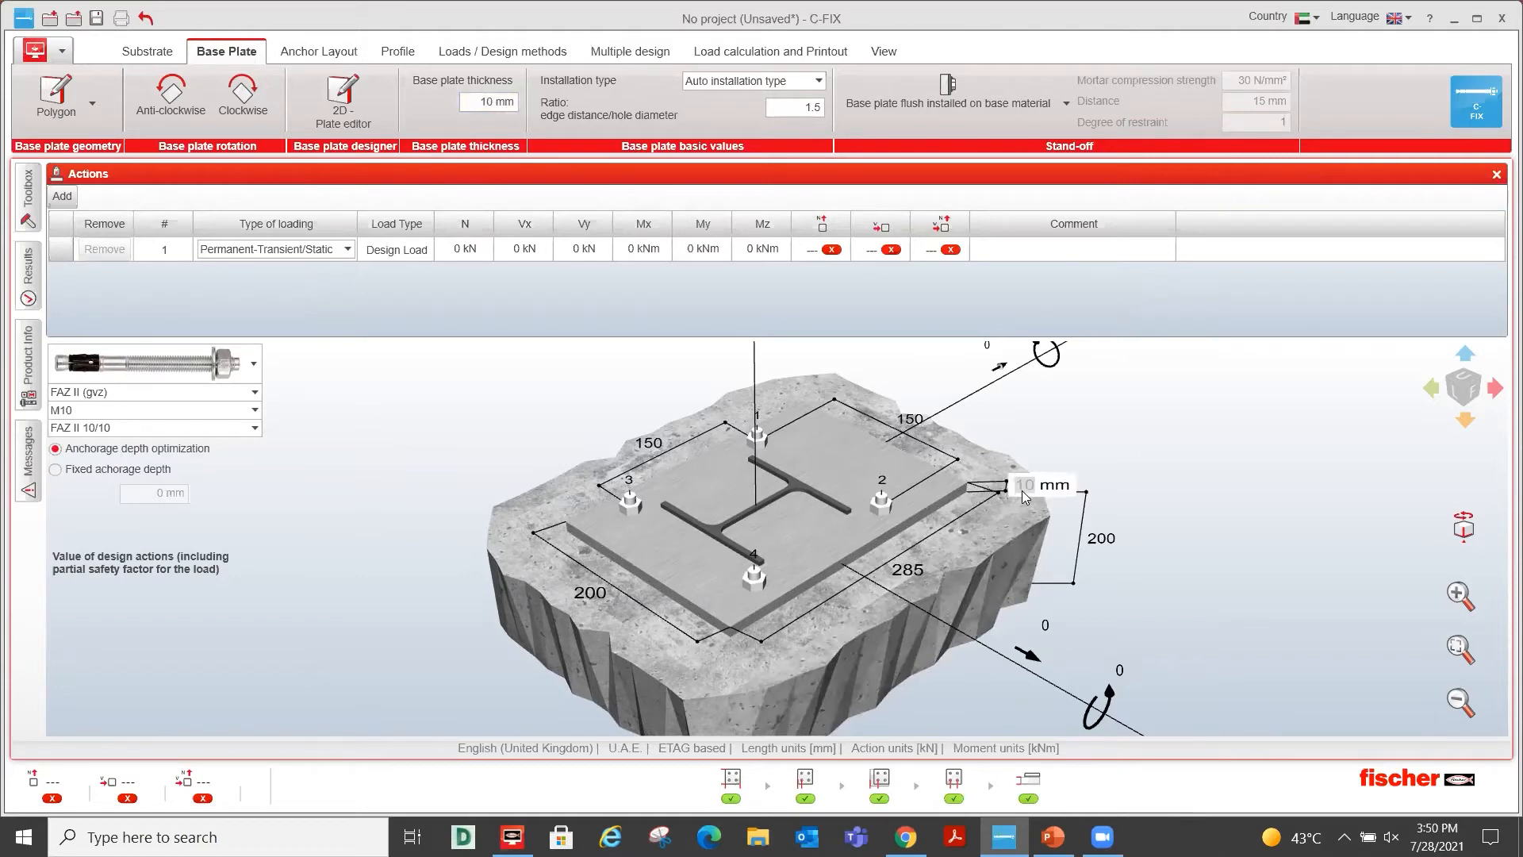
text(12)
key(Return)
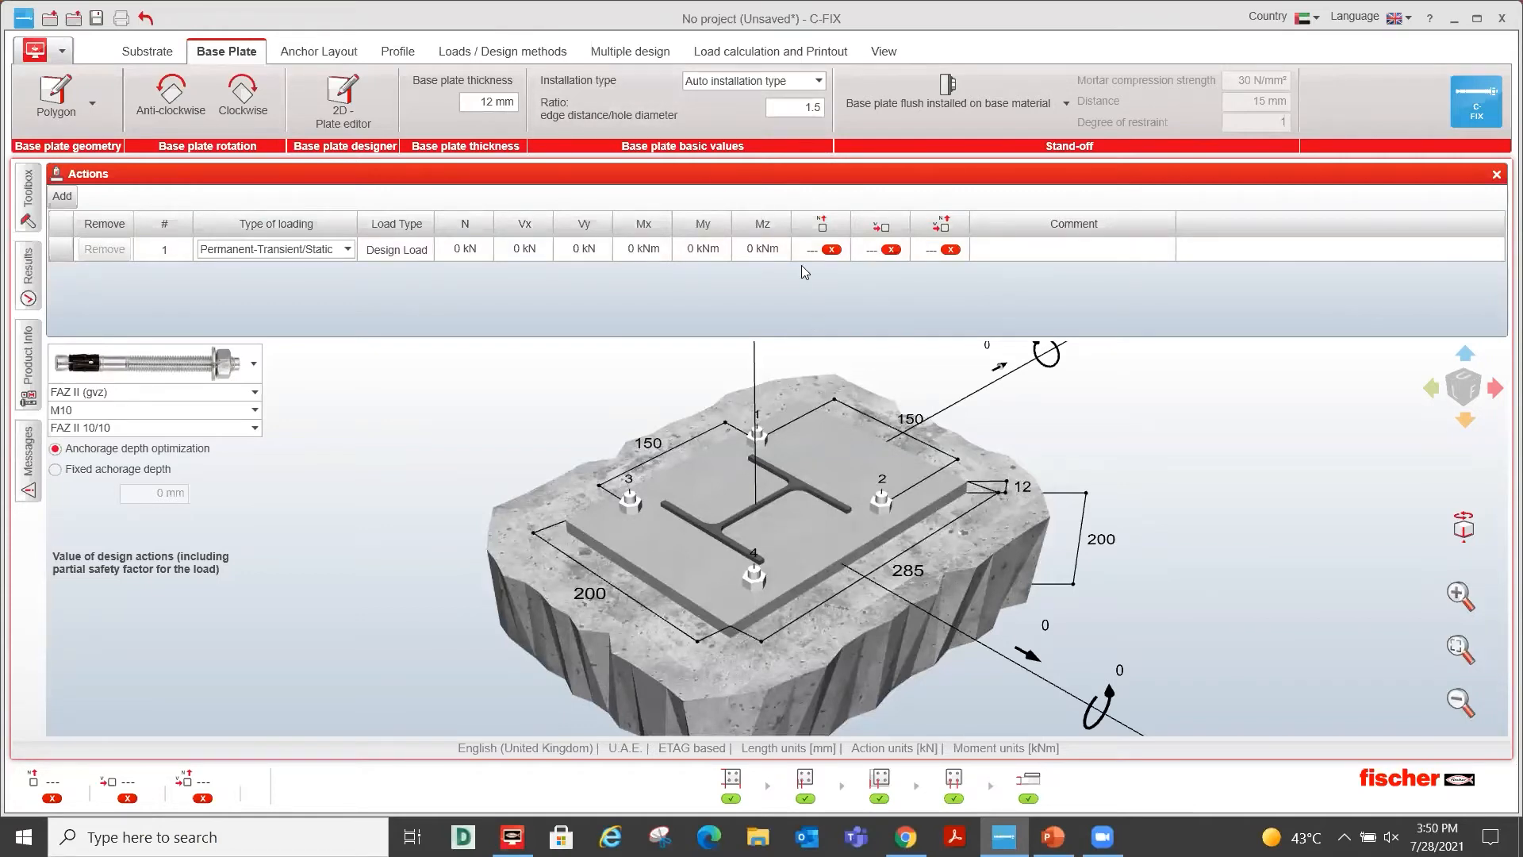
Review the available installation types and the base plate stand-off options.
click(739, 94)
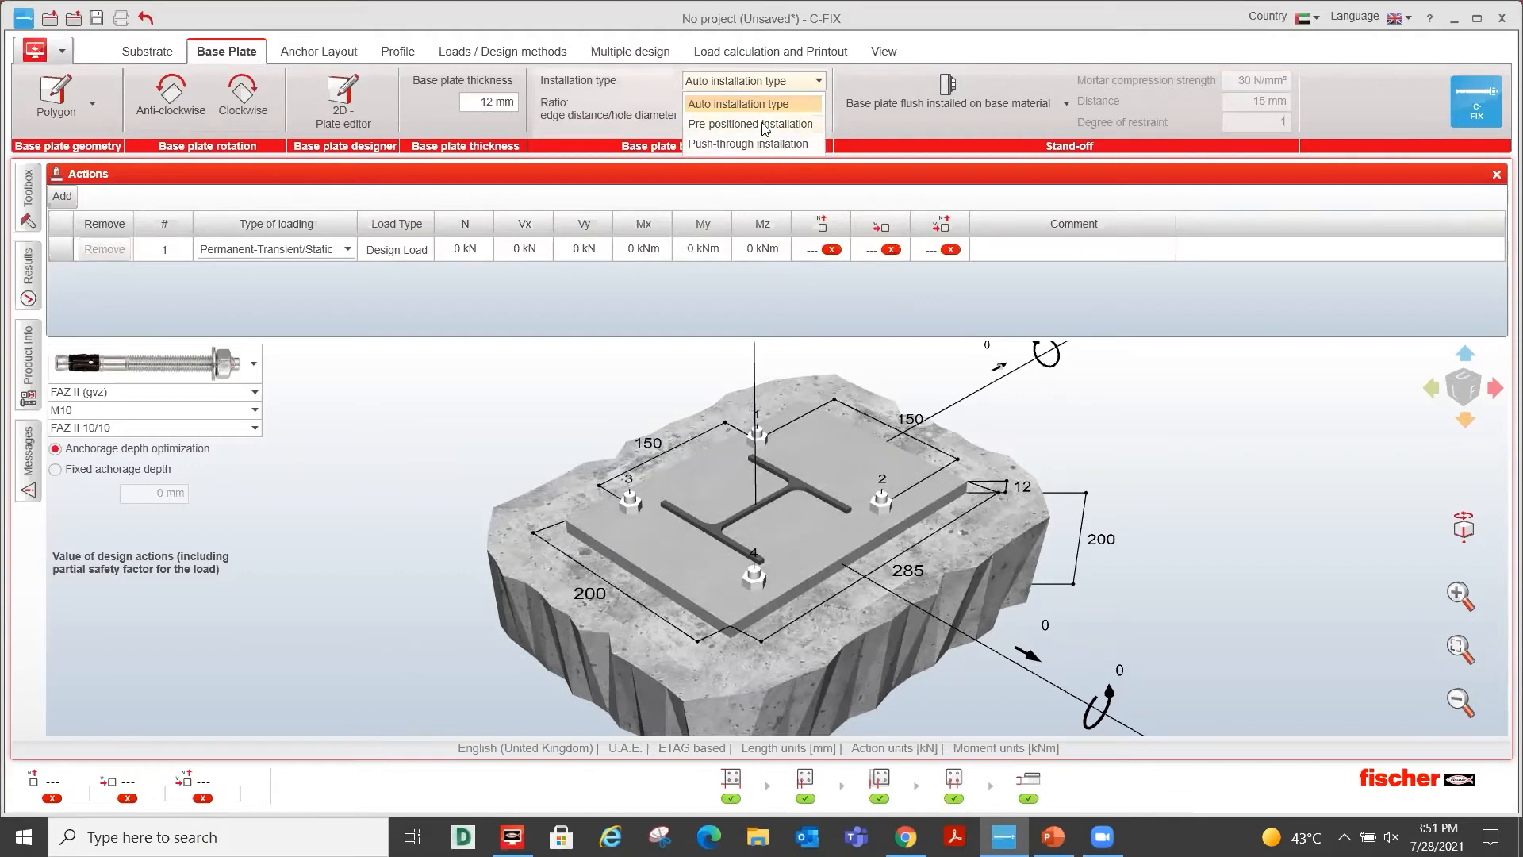
click(755, 89)
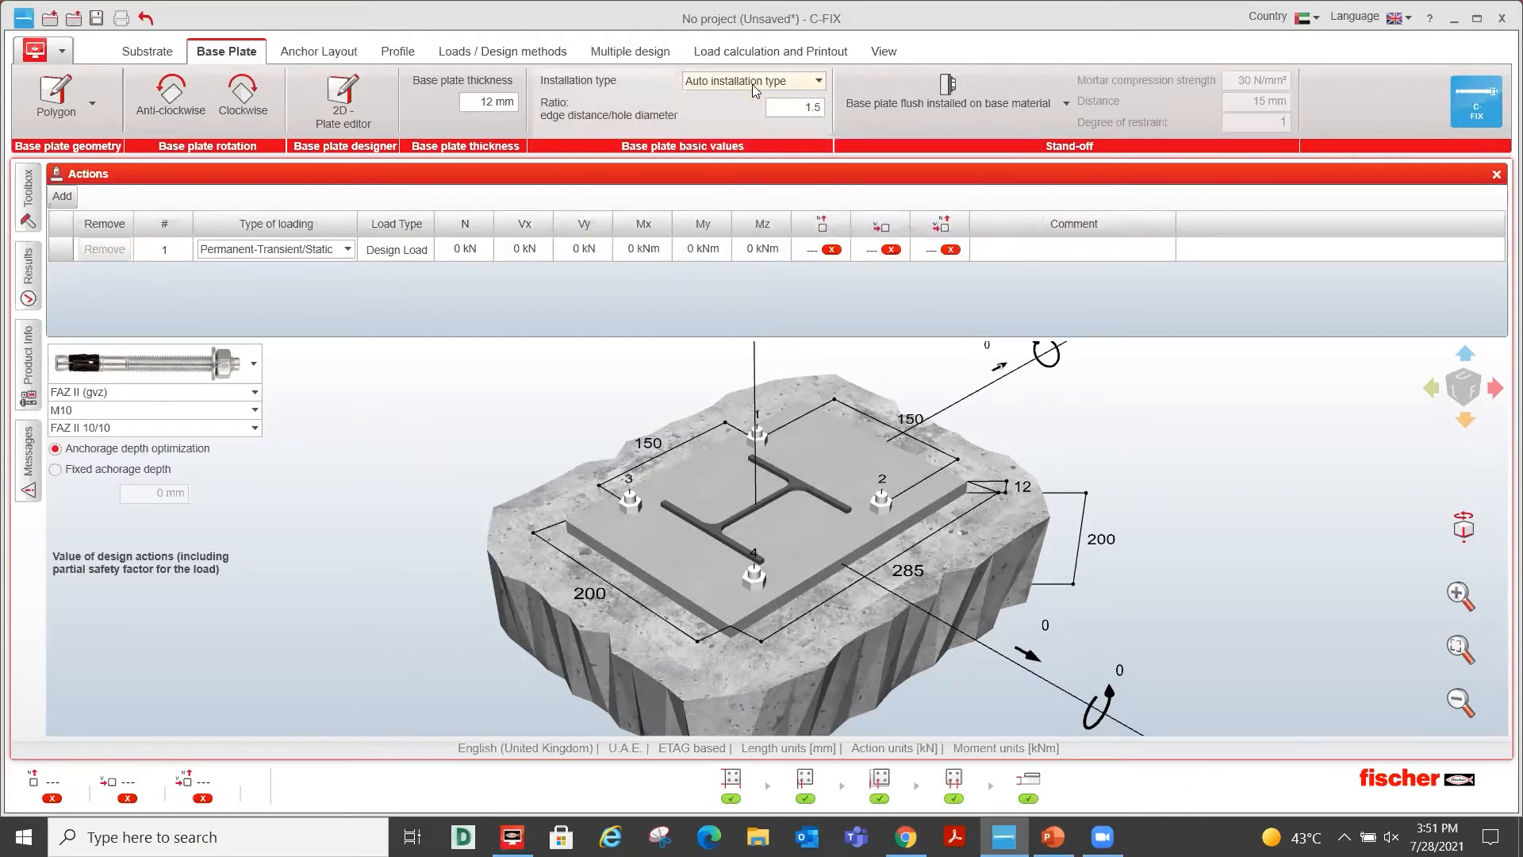
click(755, 89)
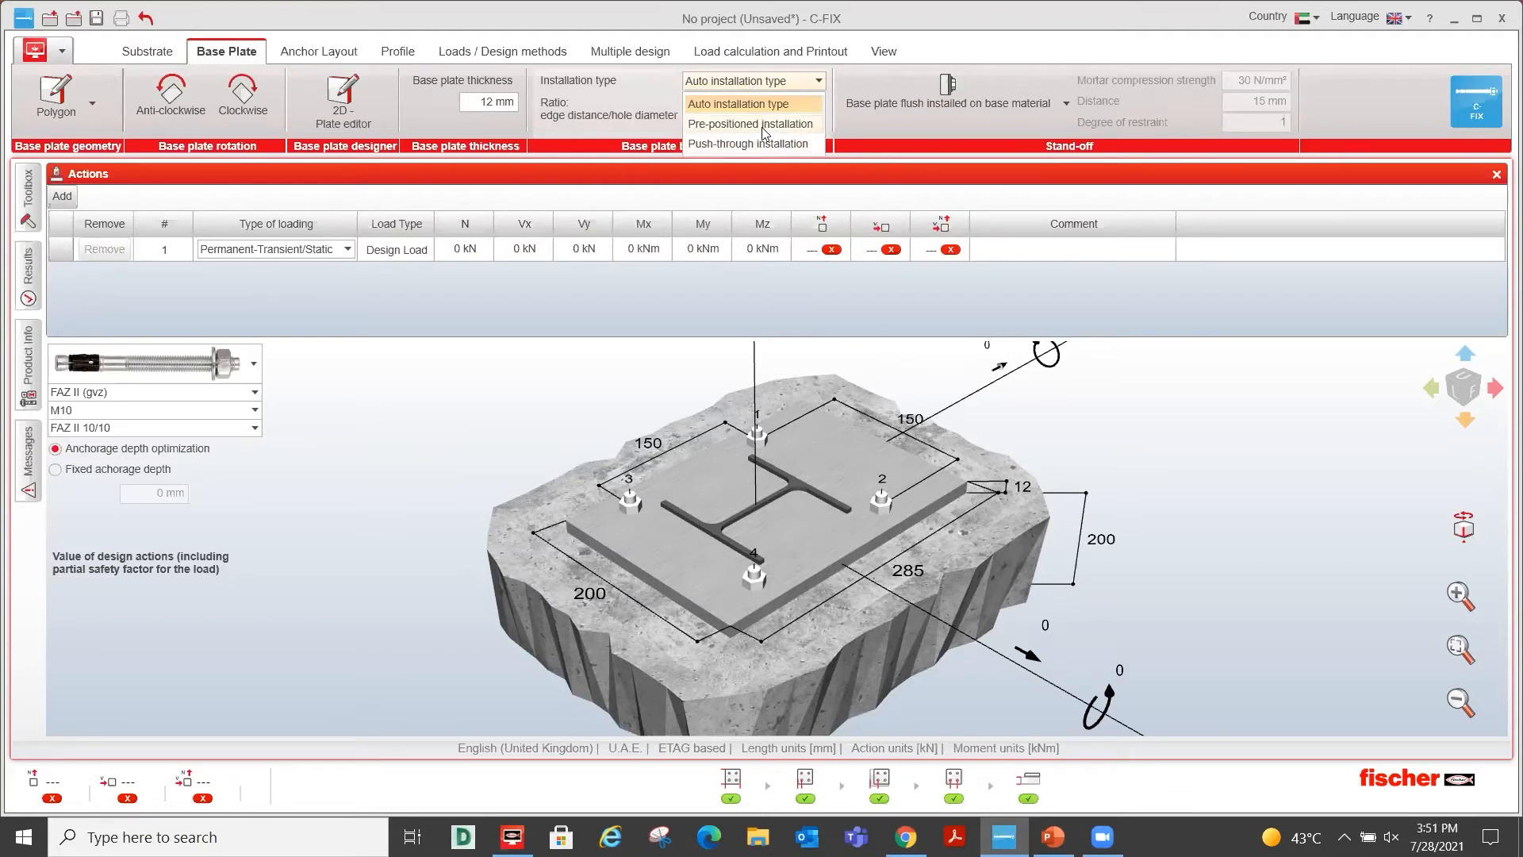
click(744, 83)
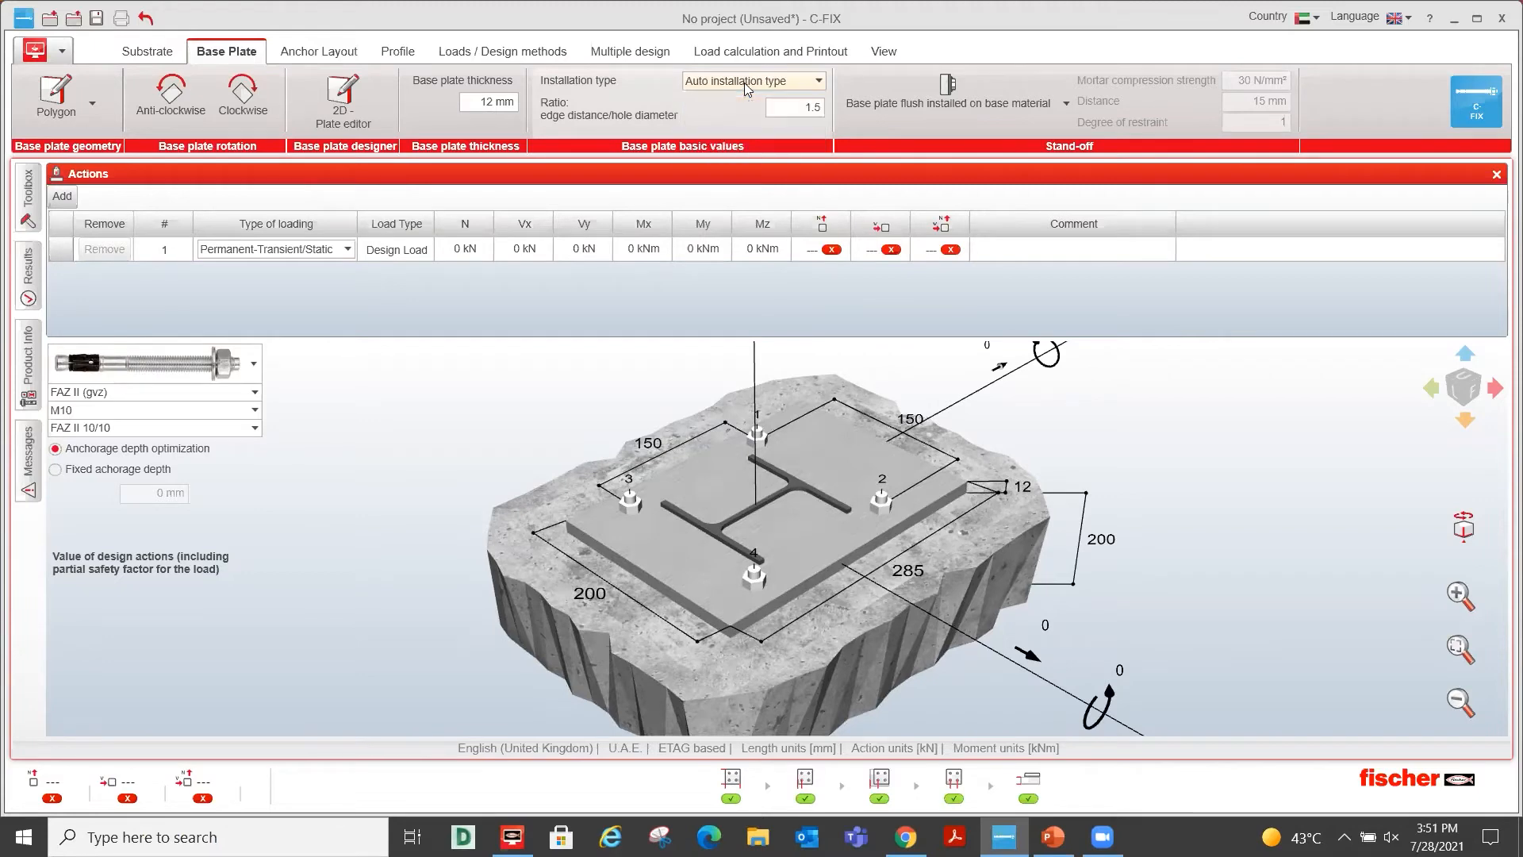
click(966, 127)
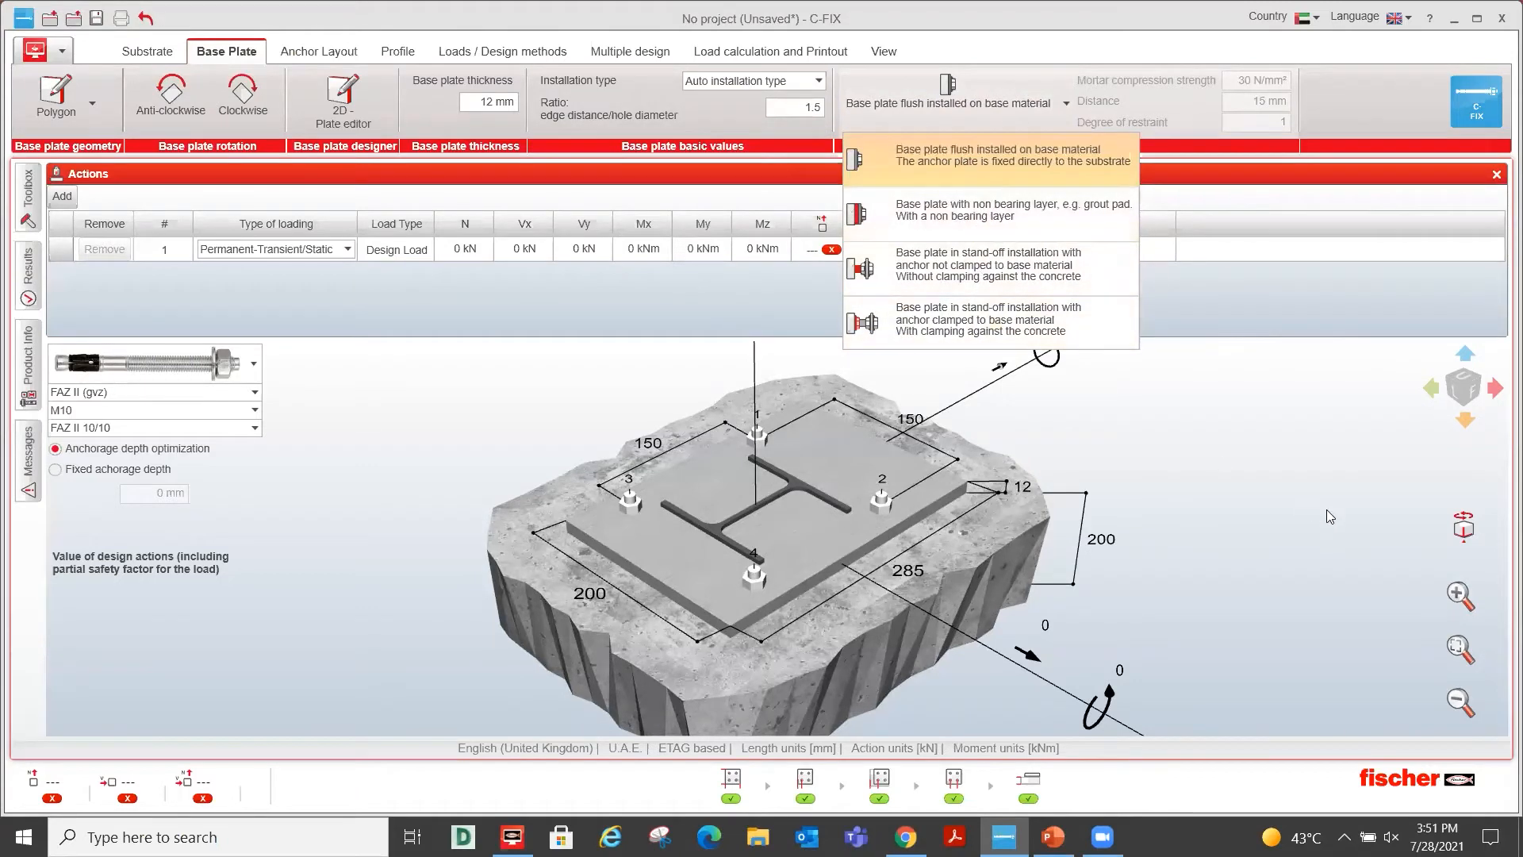
click(1247, 472)
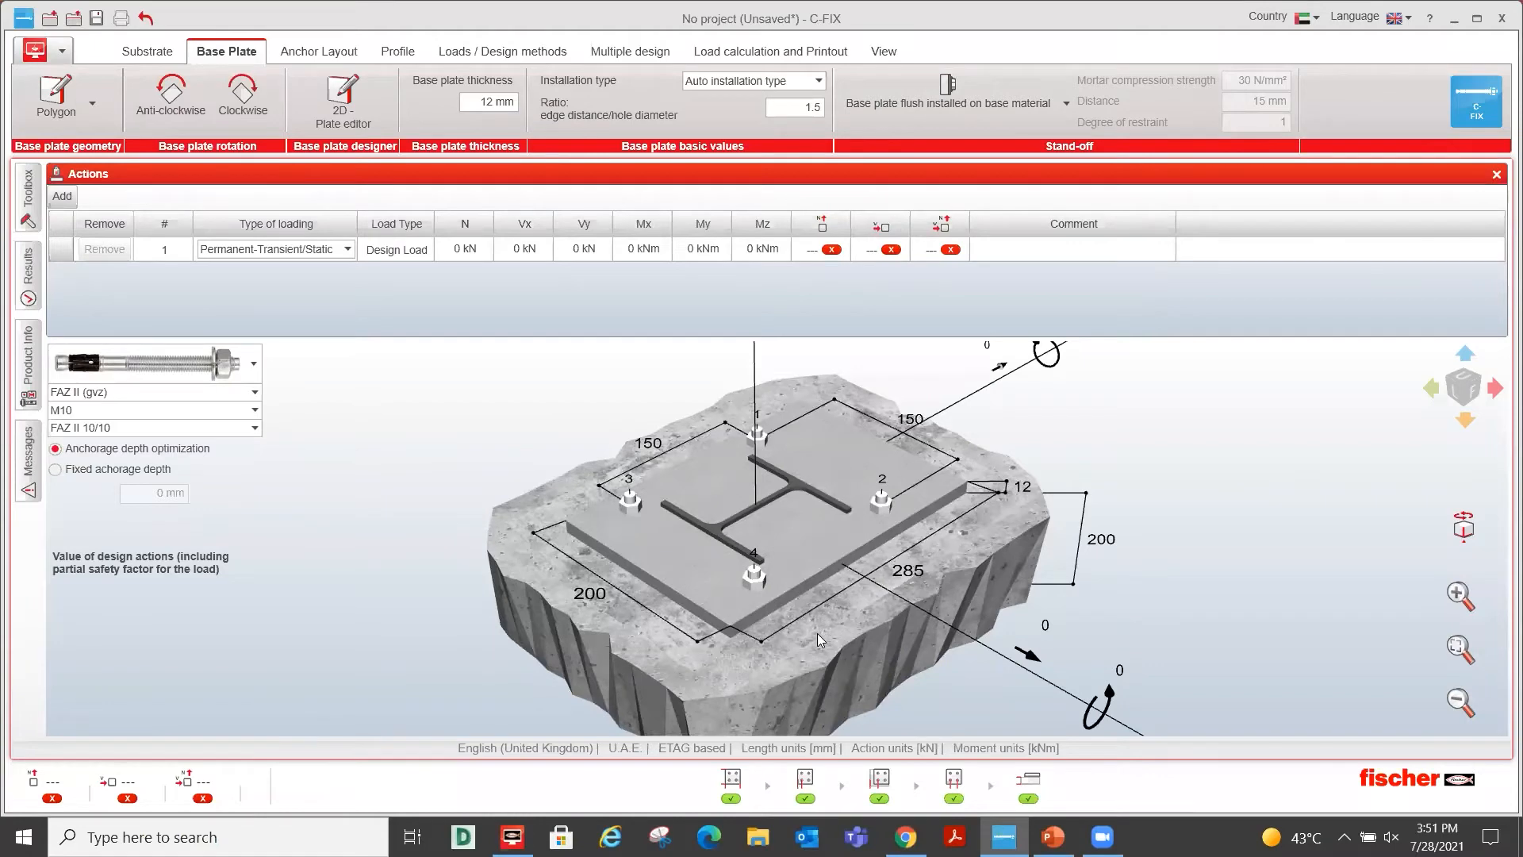
Switch to a base plate with non bearing layer and set the base plate thickness to 15 mm.
click(881, 102)
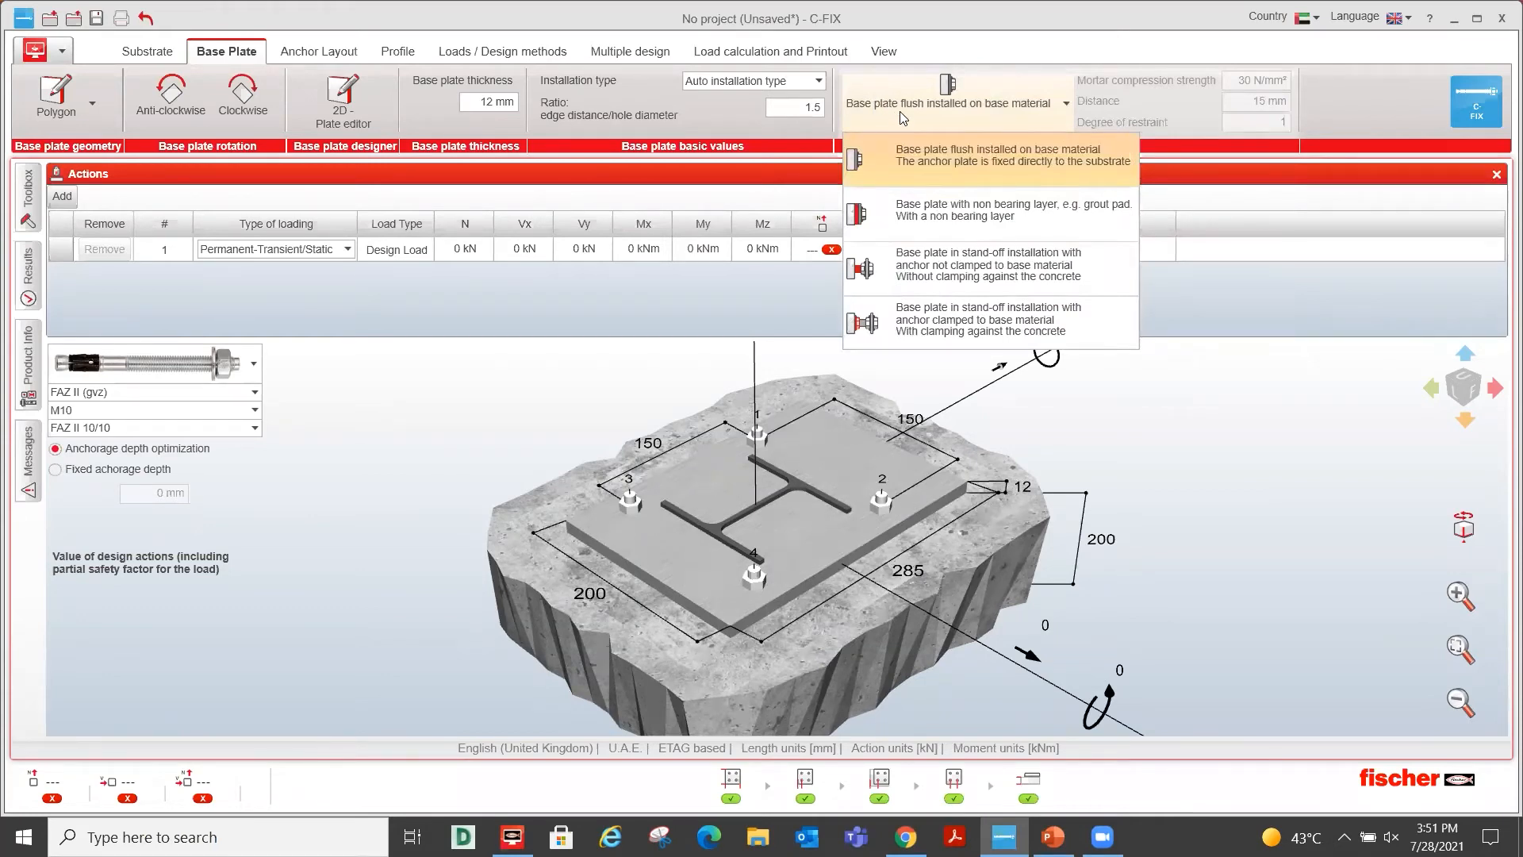
click(933, 229)
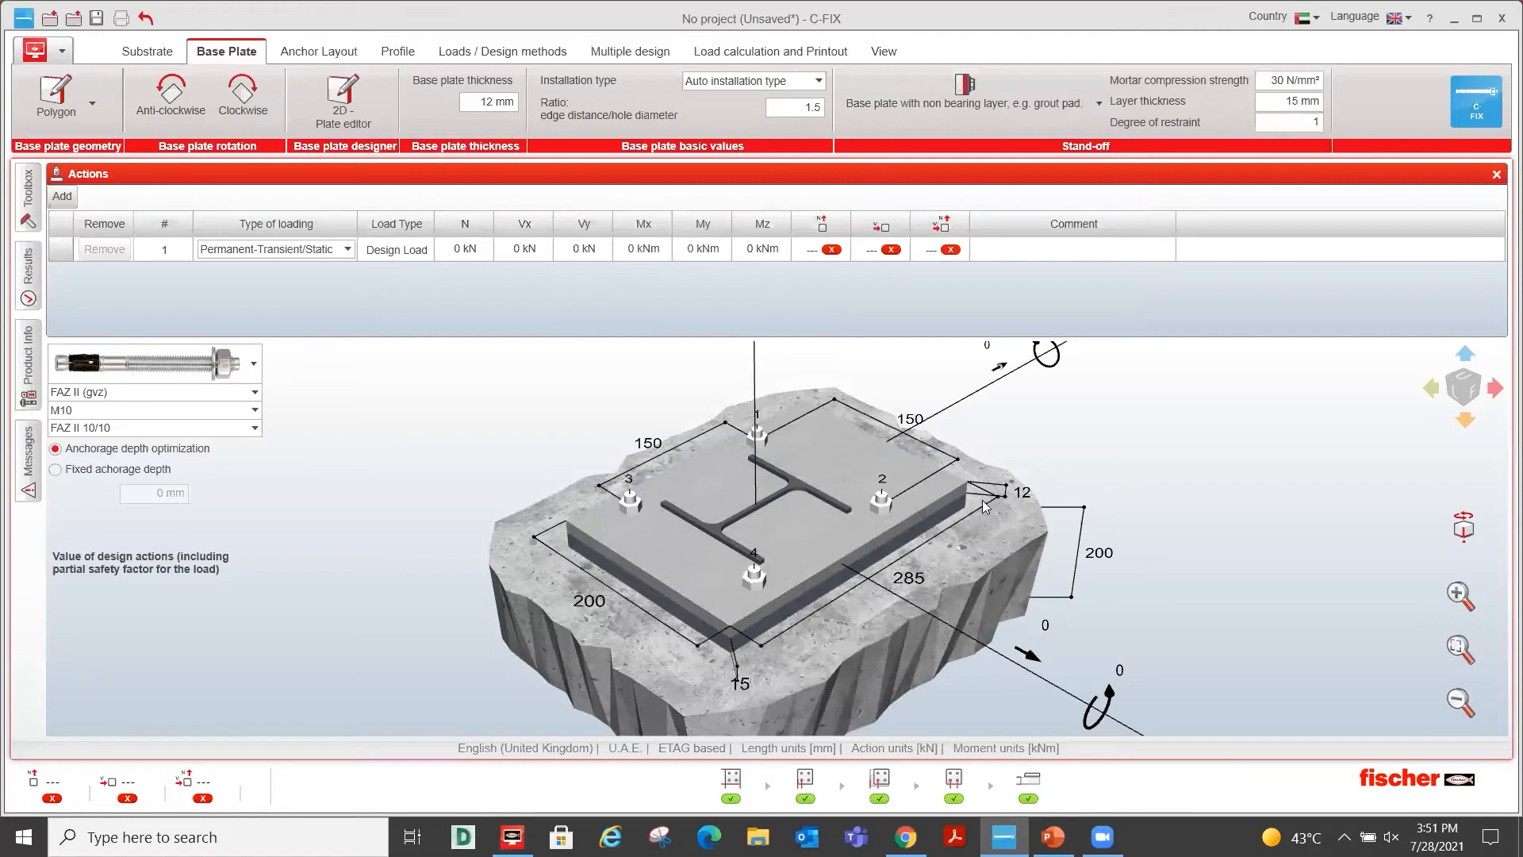
click(1027, 503)
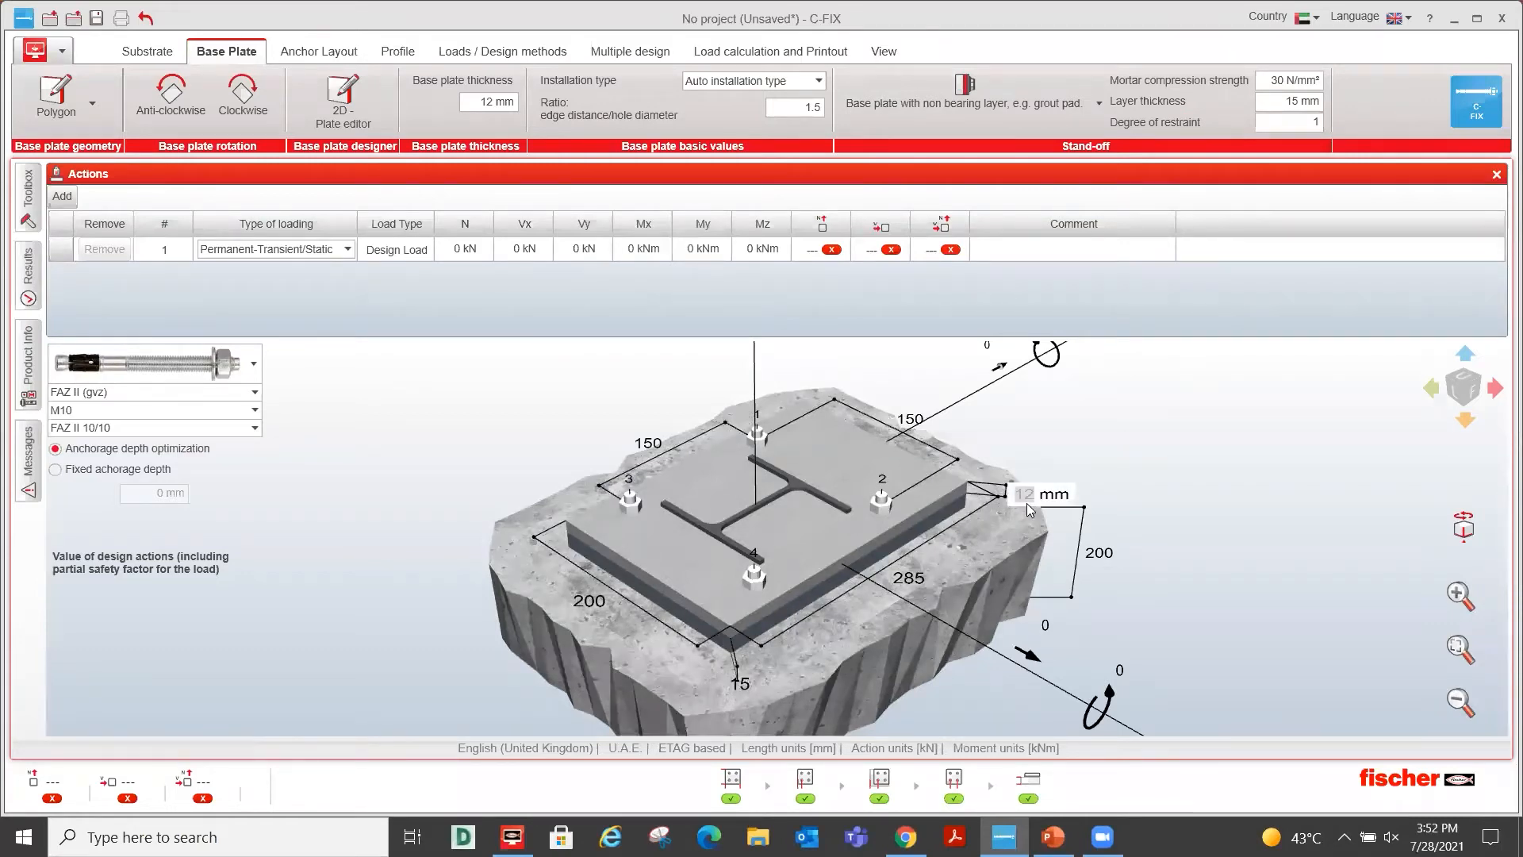
text(15)
key(Return)
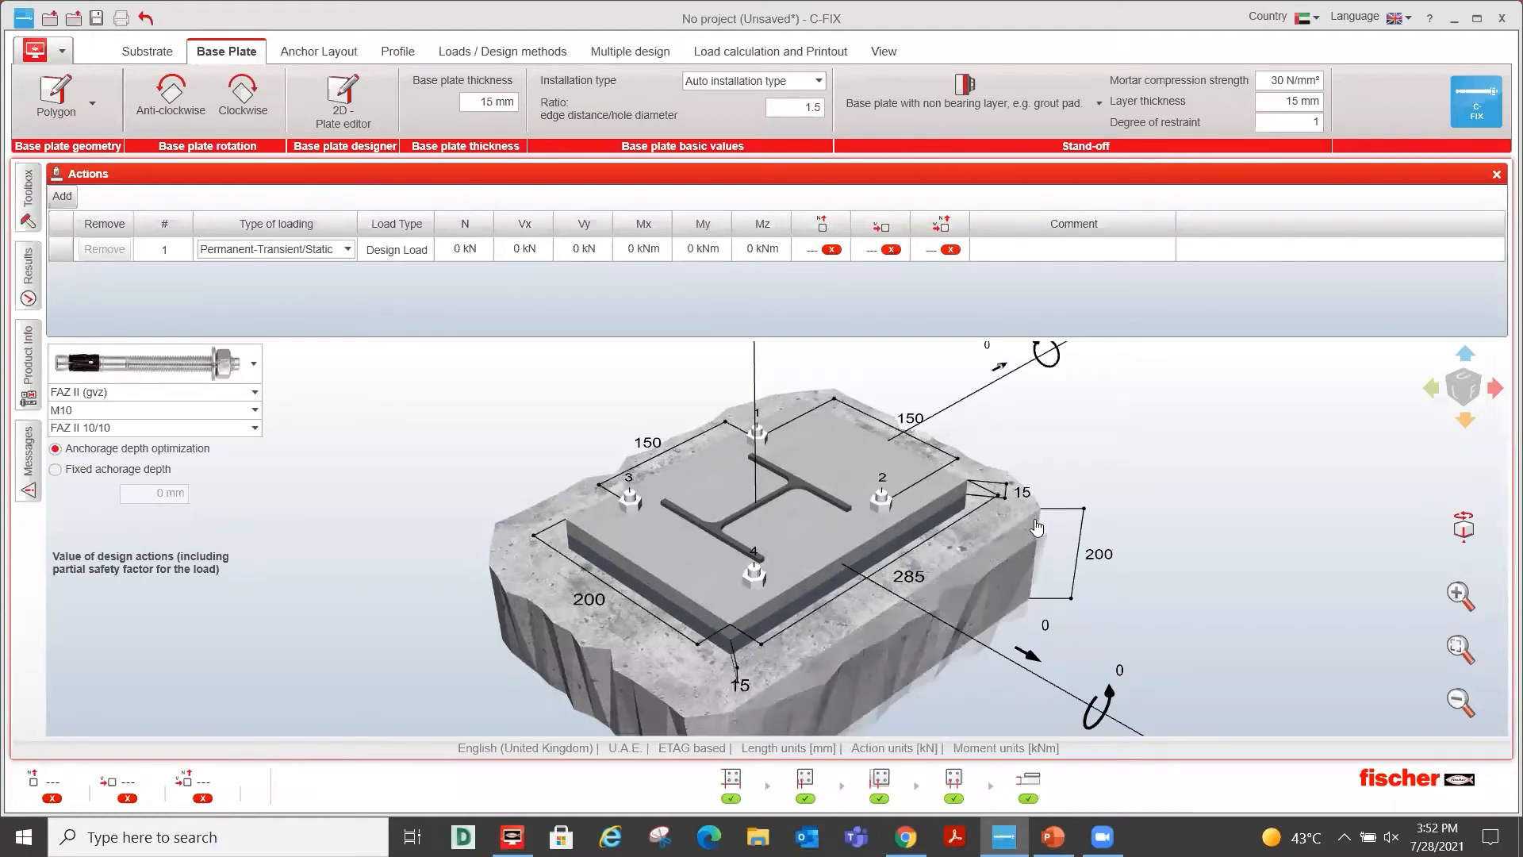
Switch to stand-off installation with the anchor not clamped to the base material, and set the base plate thickness to 30 mm.
click(953, 122)
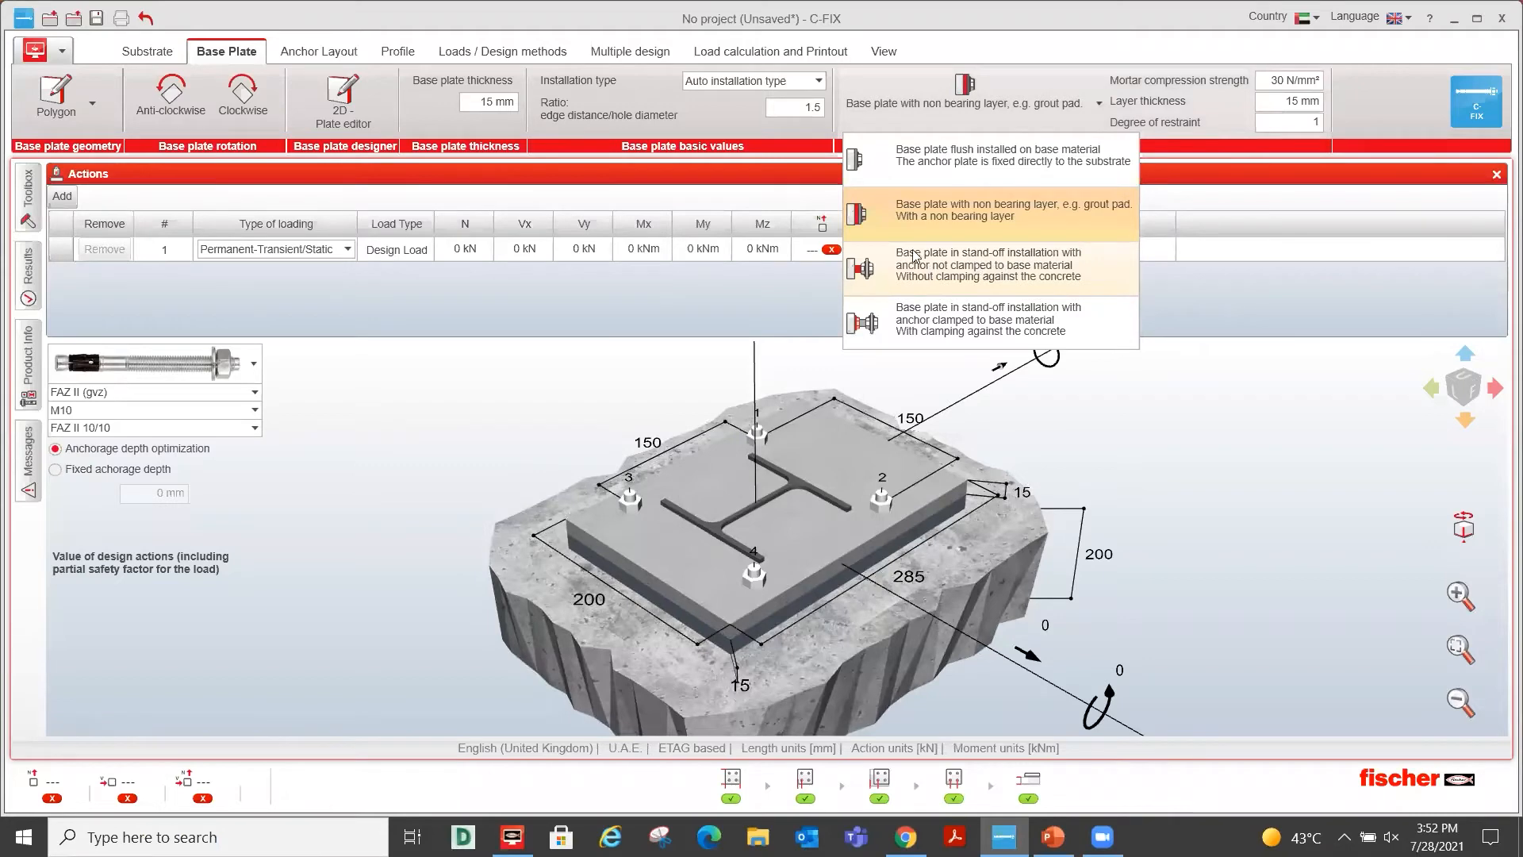
click(971, 278)
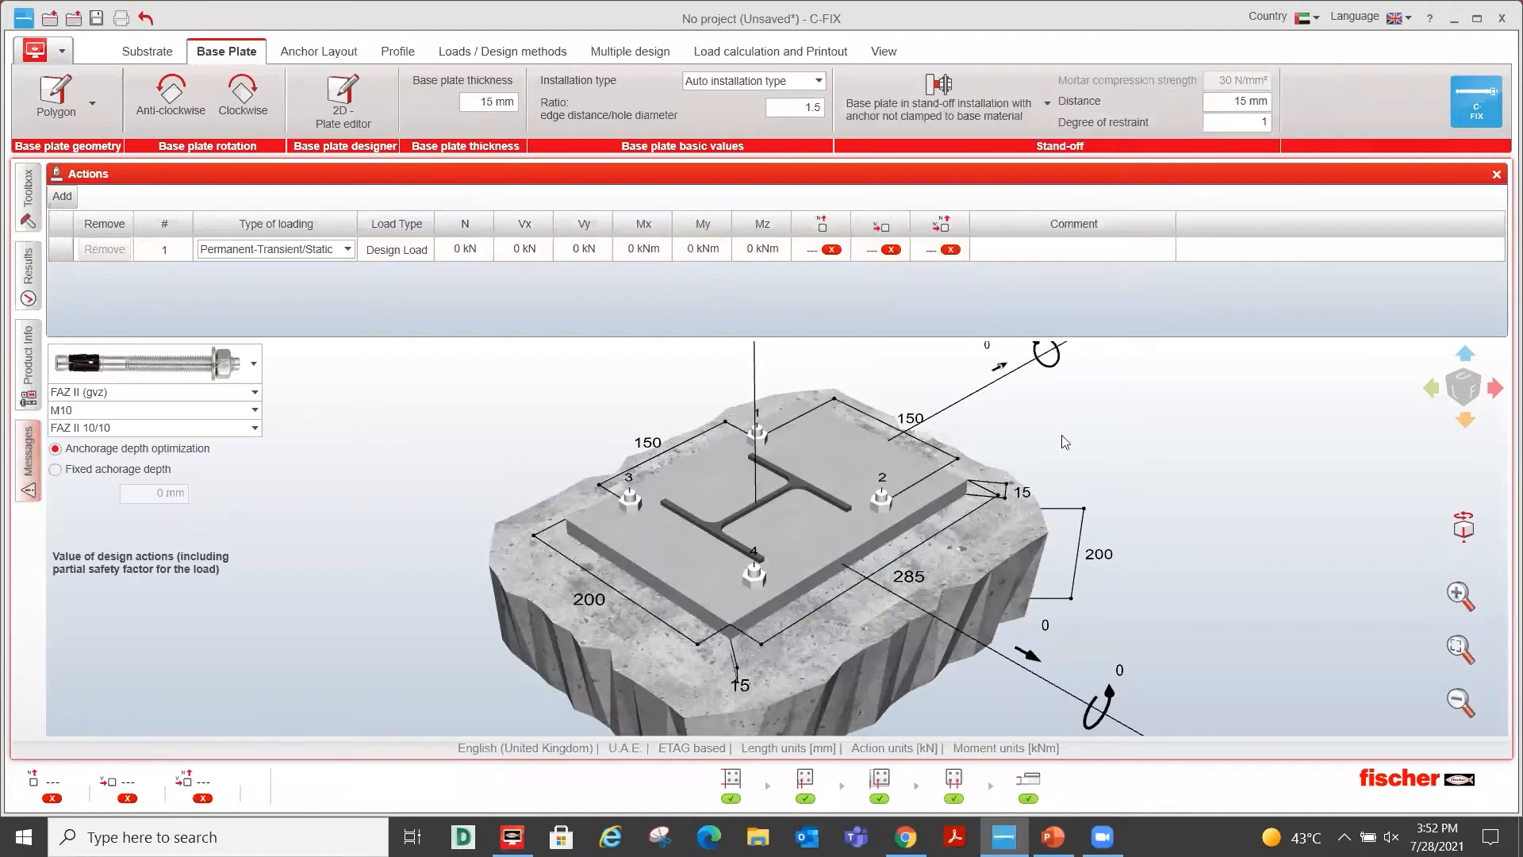
click(1022, 493)
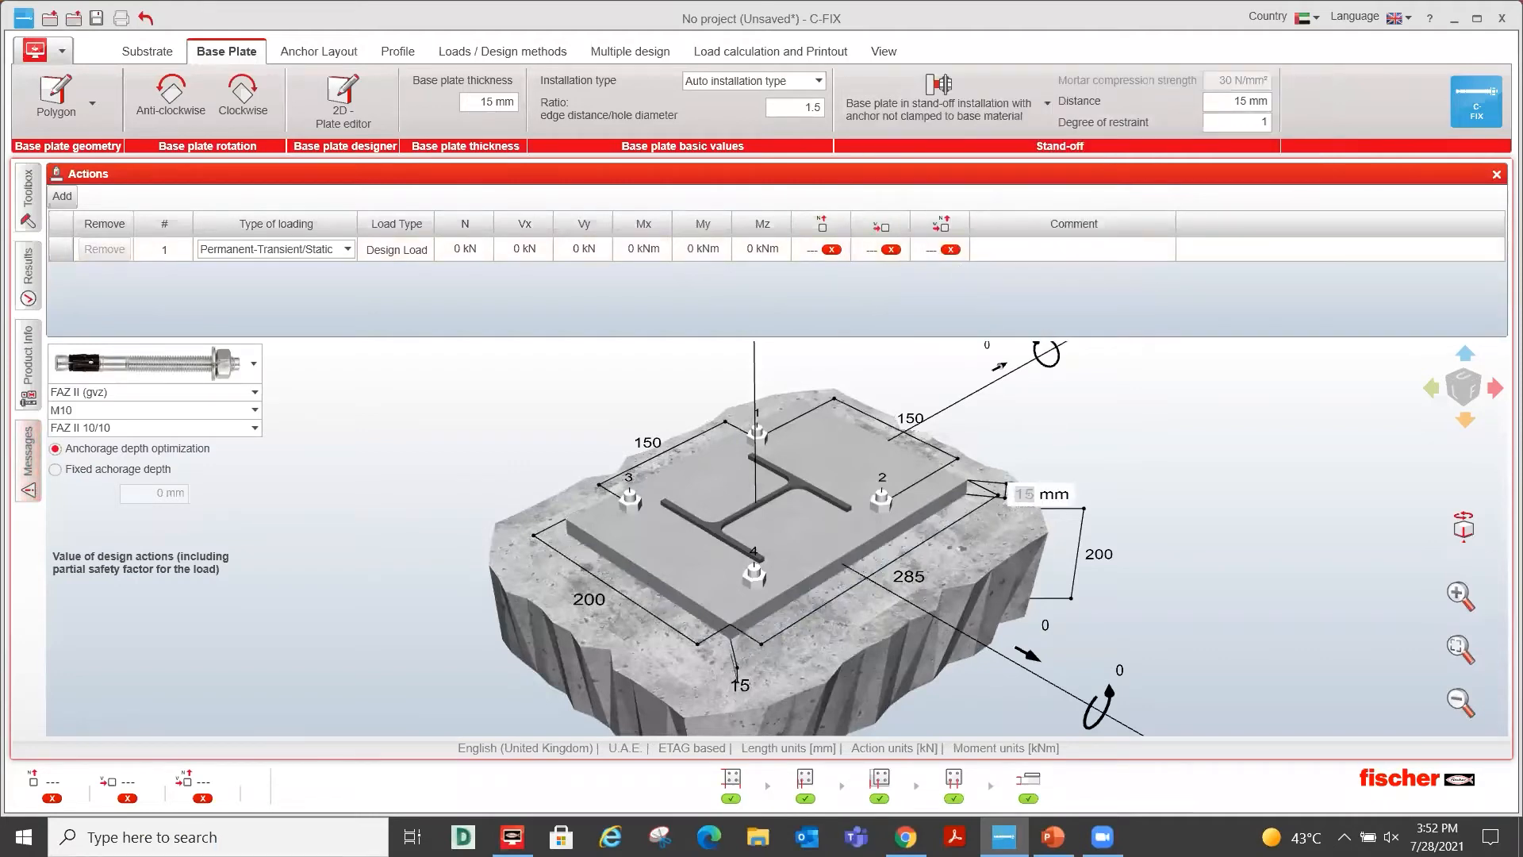
text(30)
key(Return)
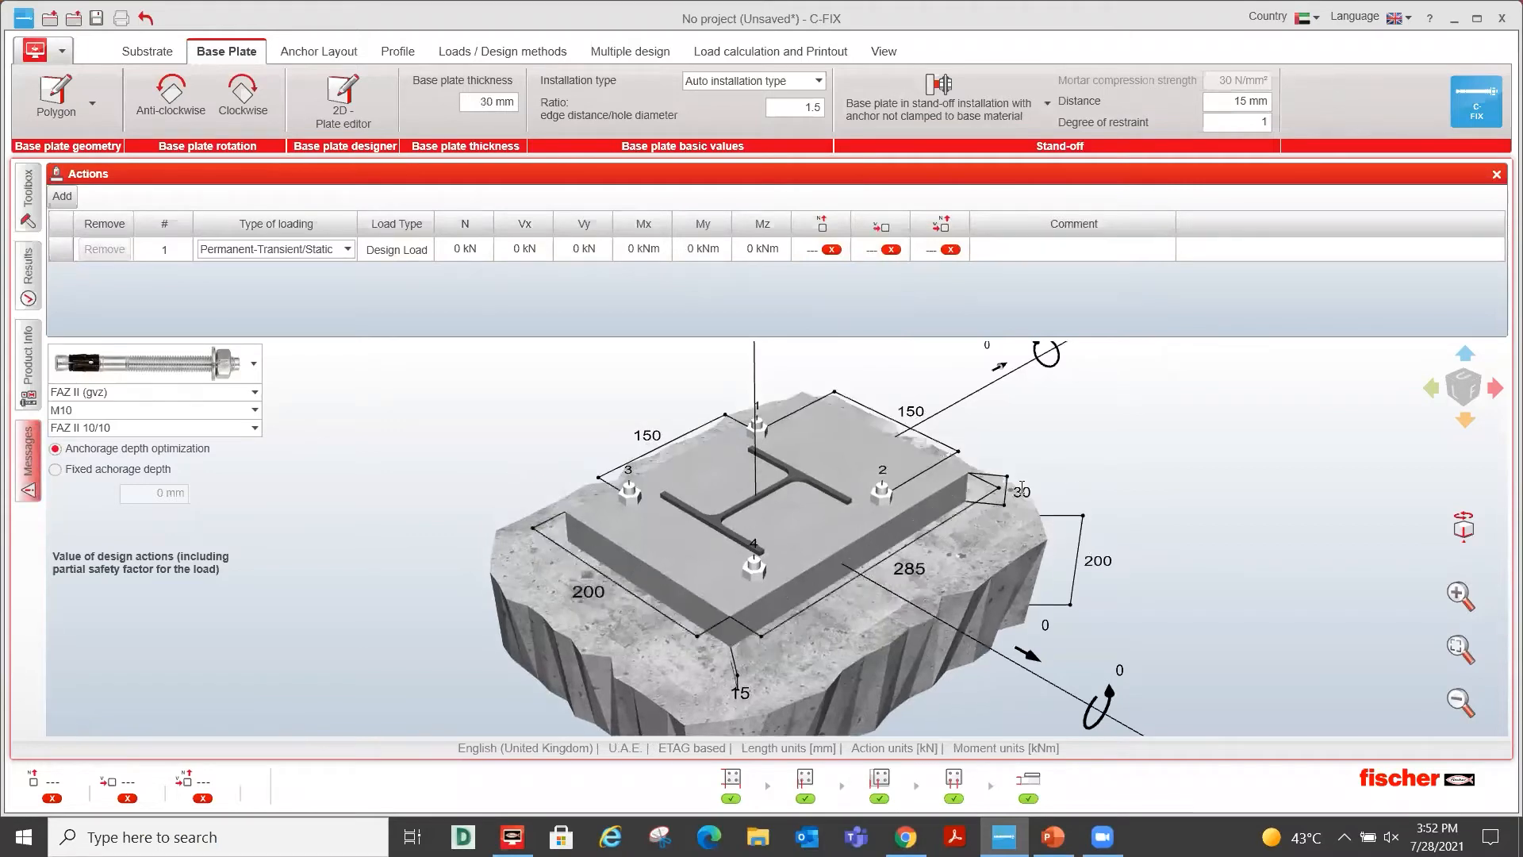
click(1017, 490)
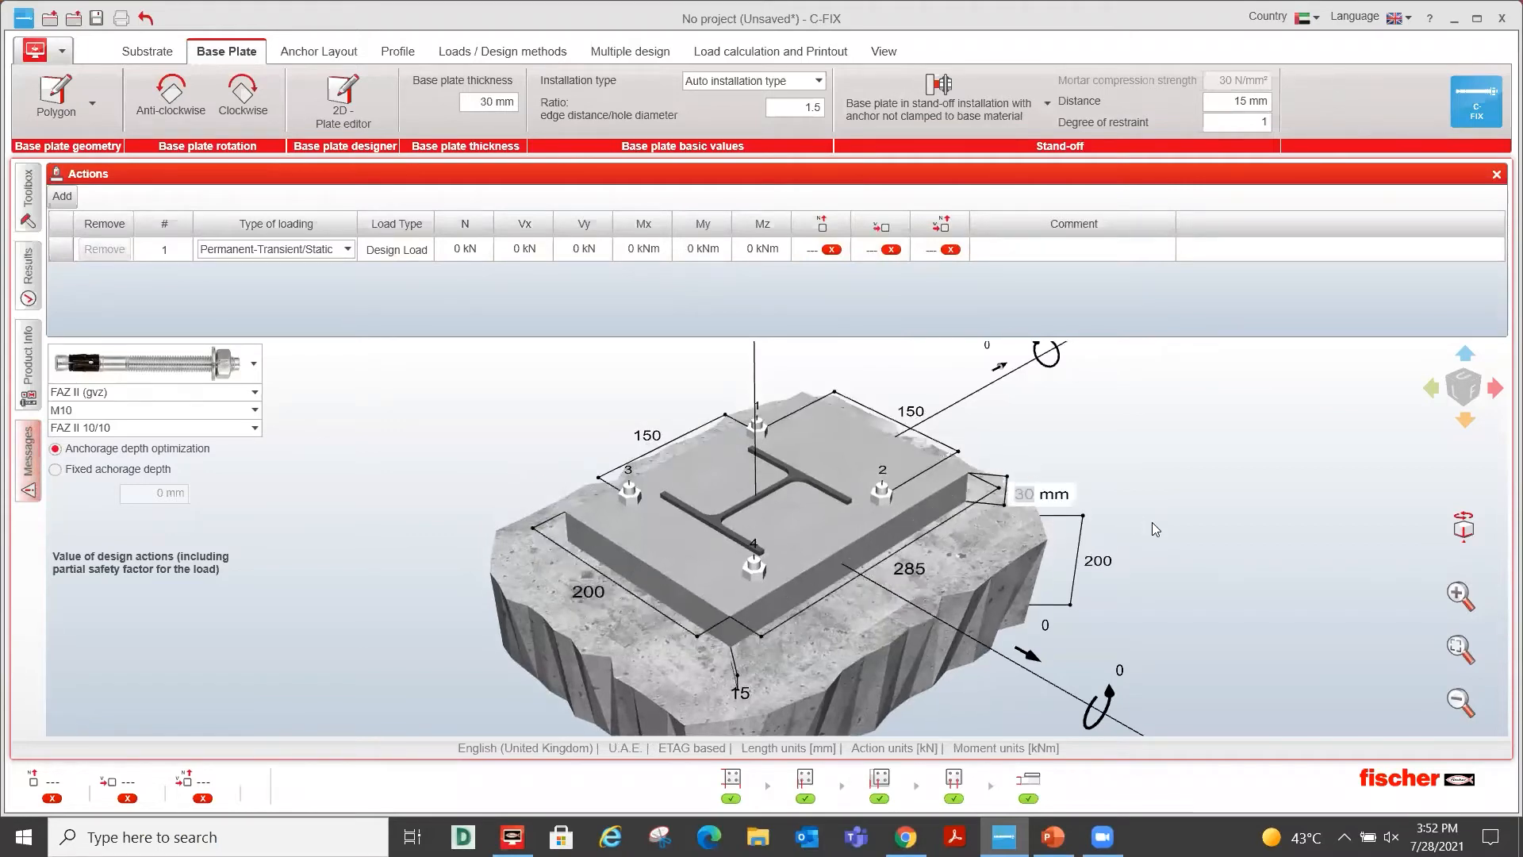
drag(1153, 523, 1143, 470)
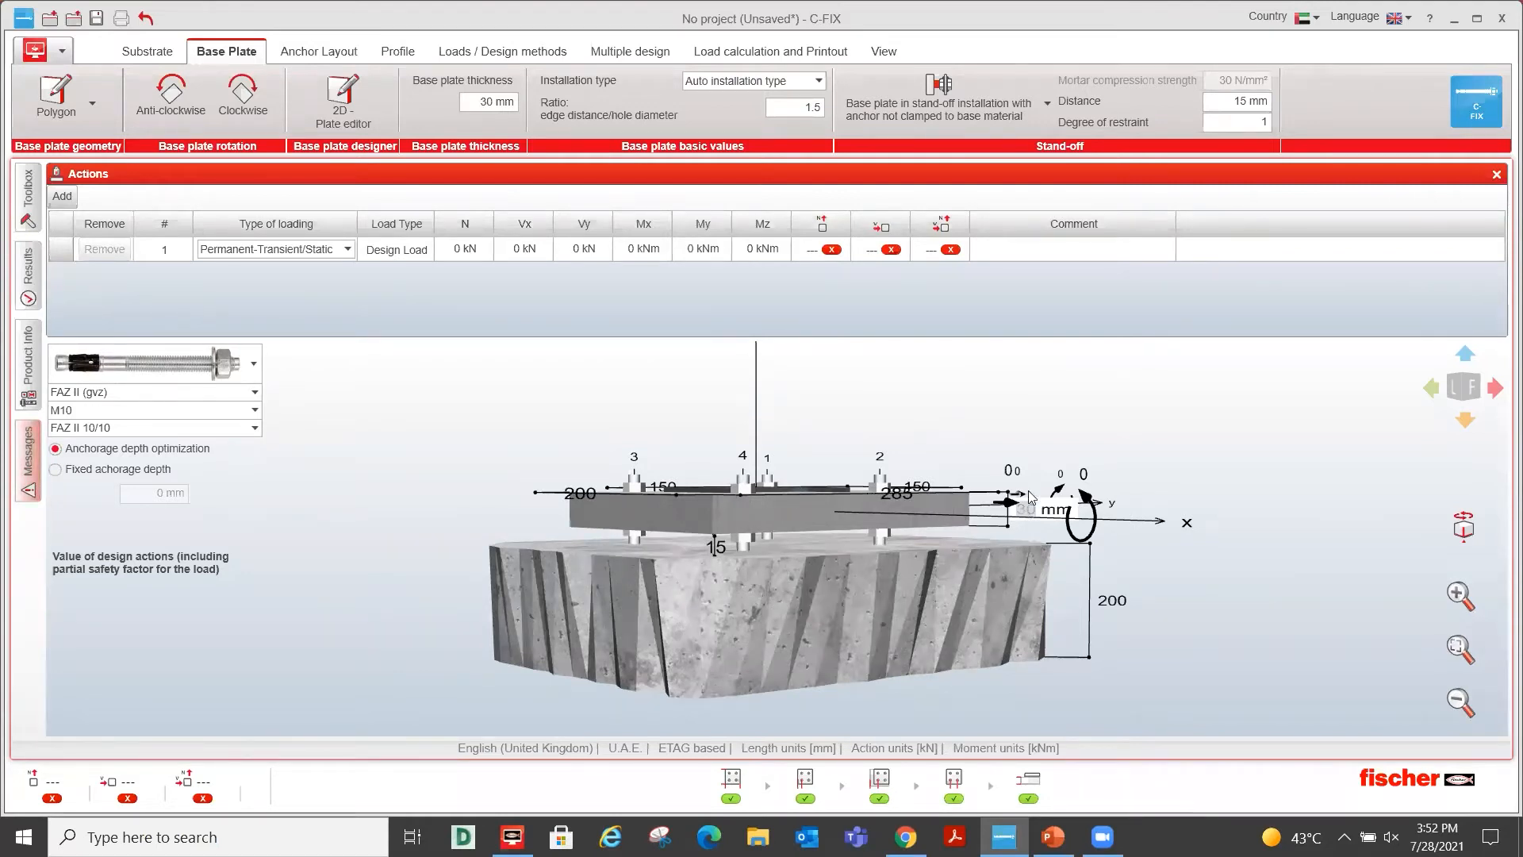
Switch to stand-off installation with the anchor clamped to the base material, and change the base plate thickness to 50 mm and finally 20 mm.
click(944, 102)
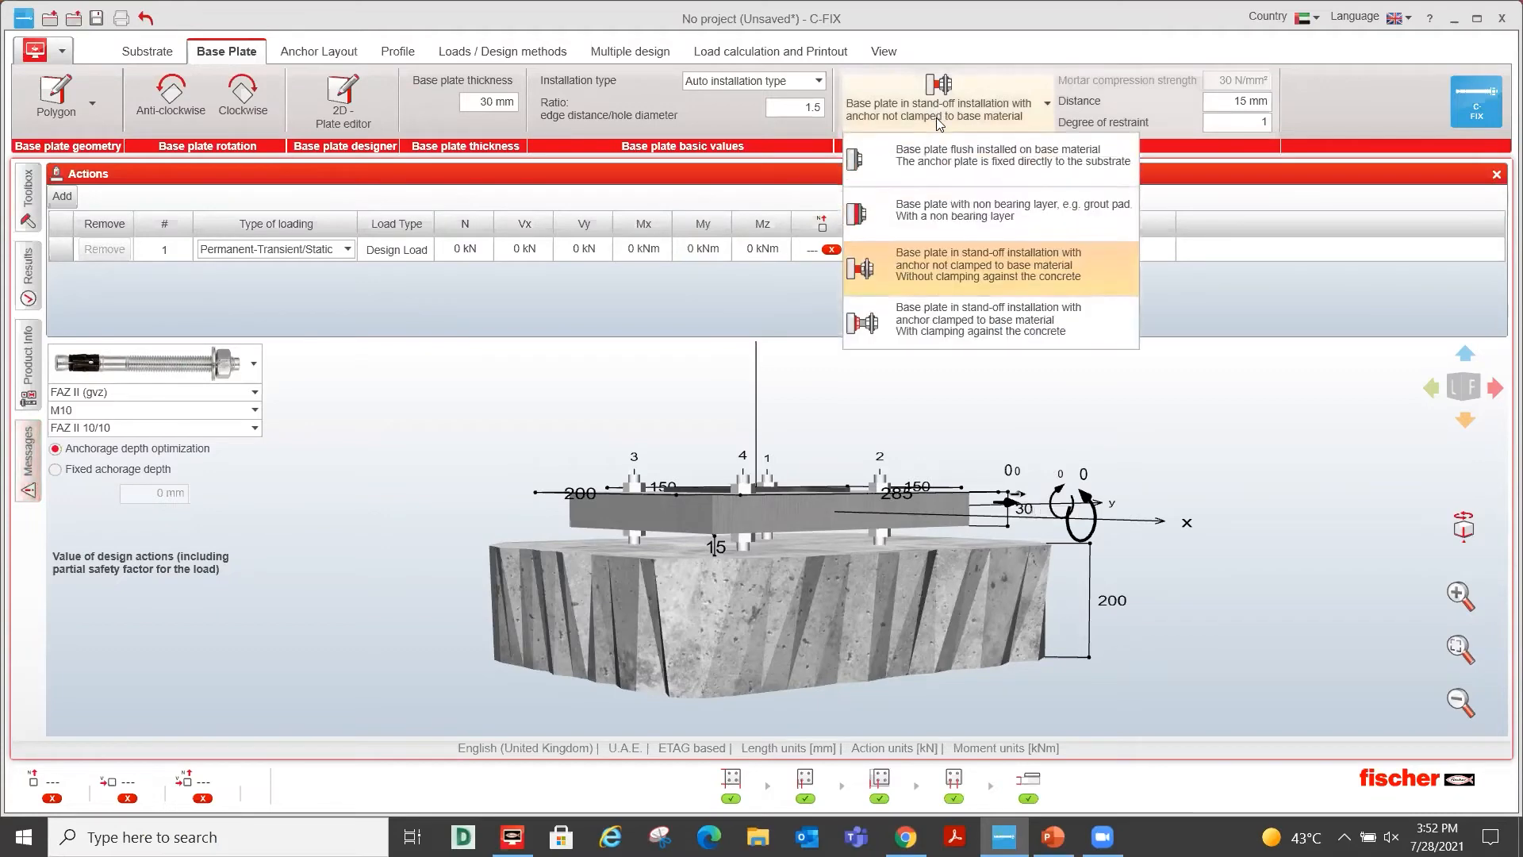
click(912, 321)
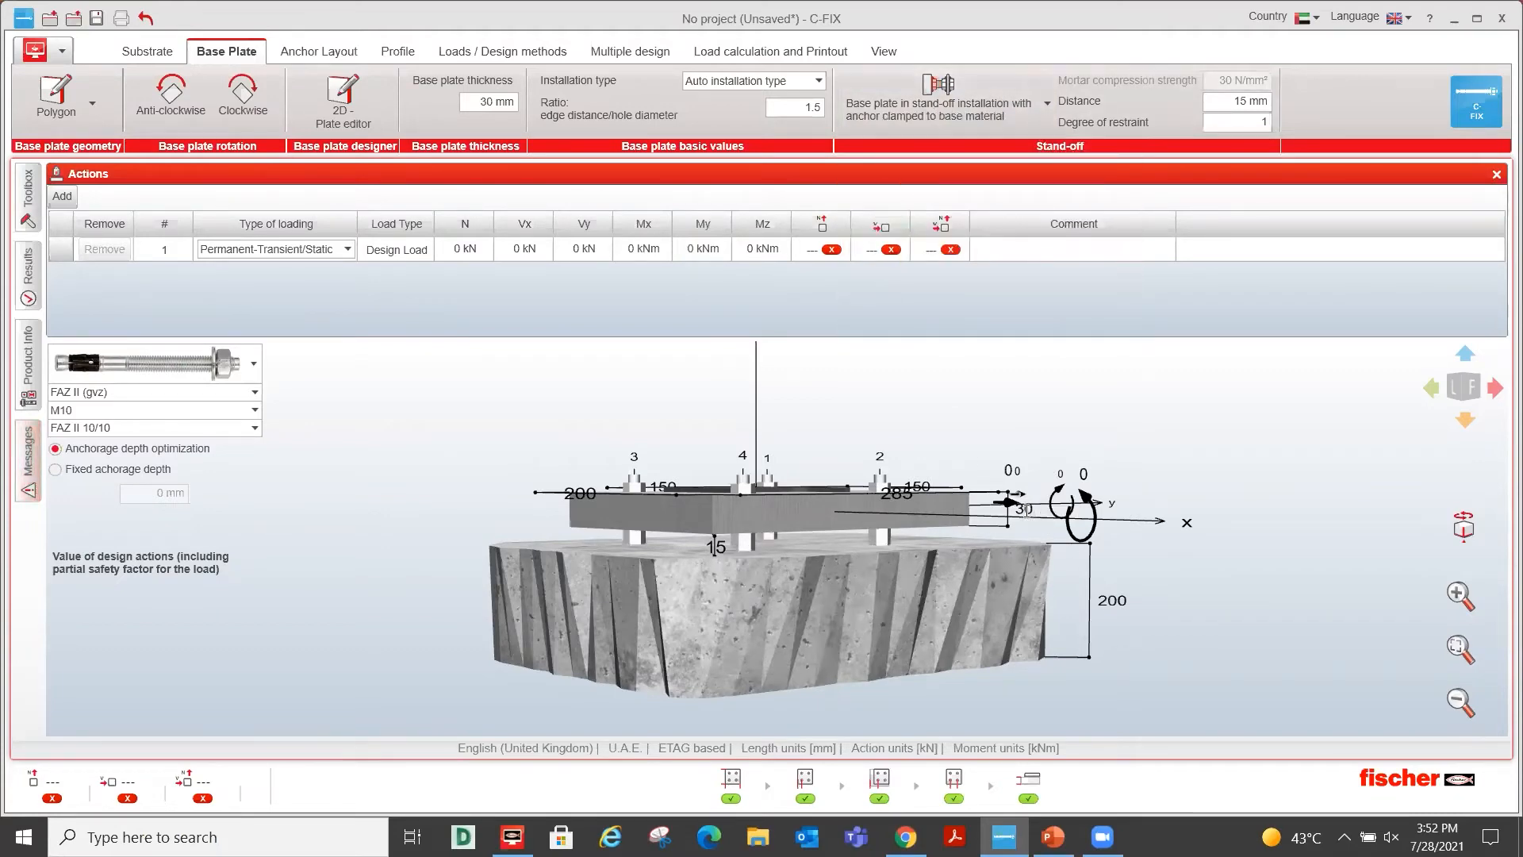
click(1026, 511)
text(50)
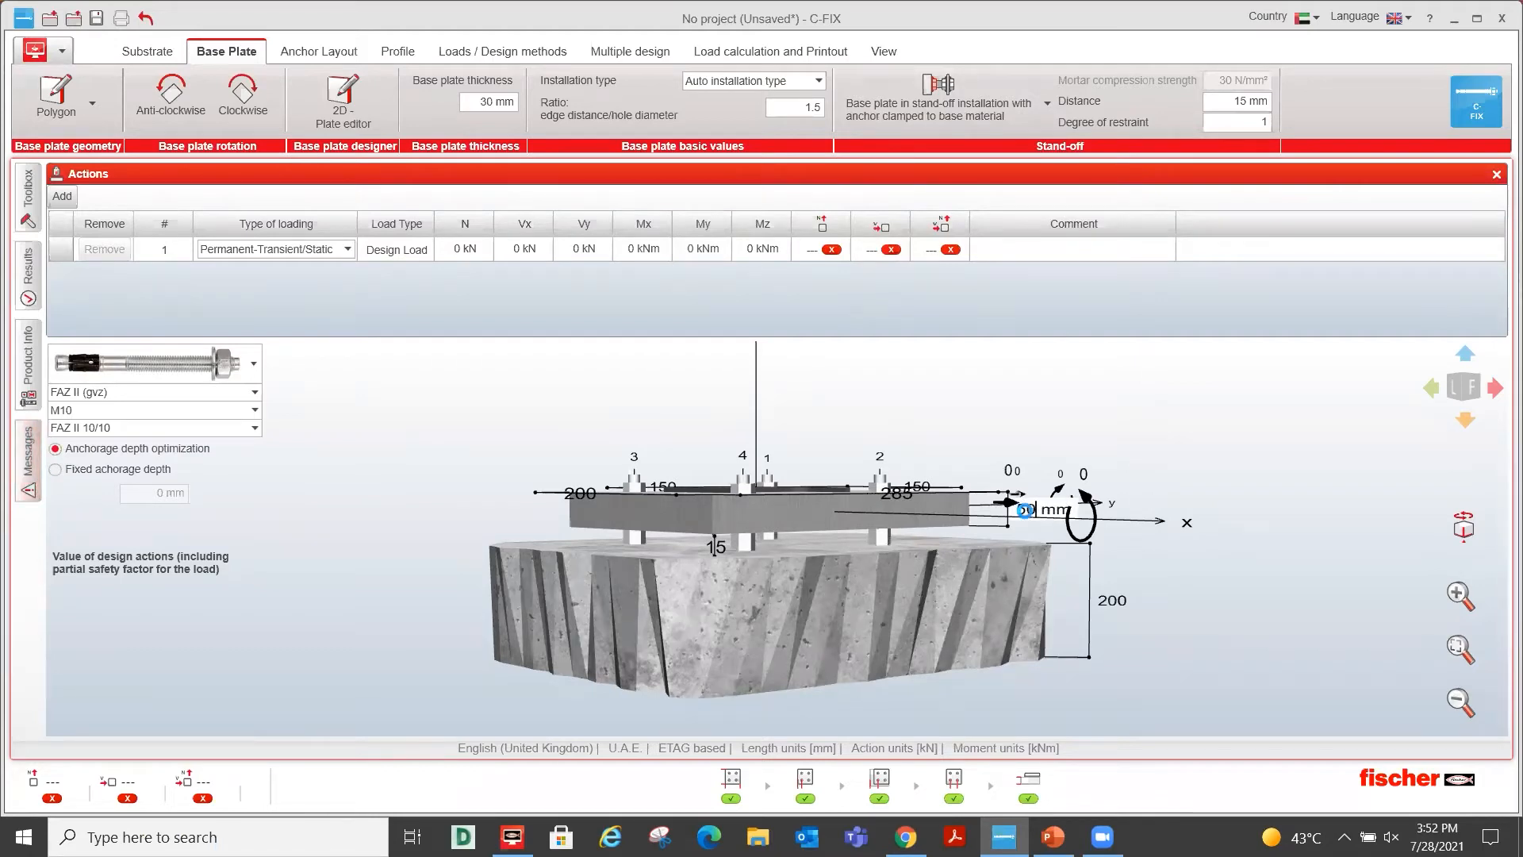
key(Return)
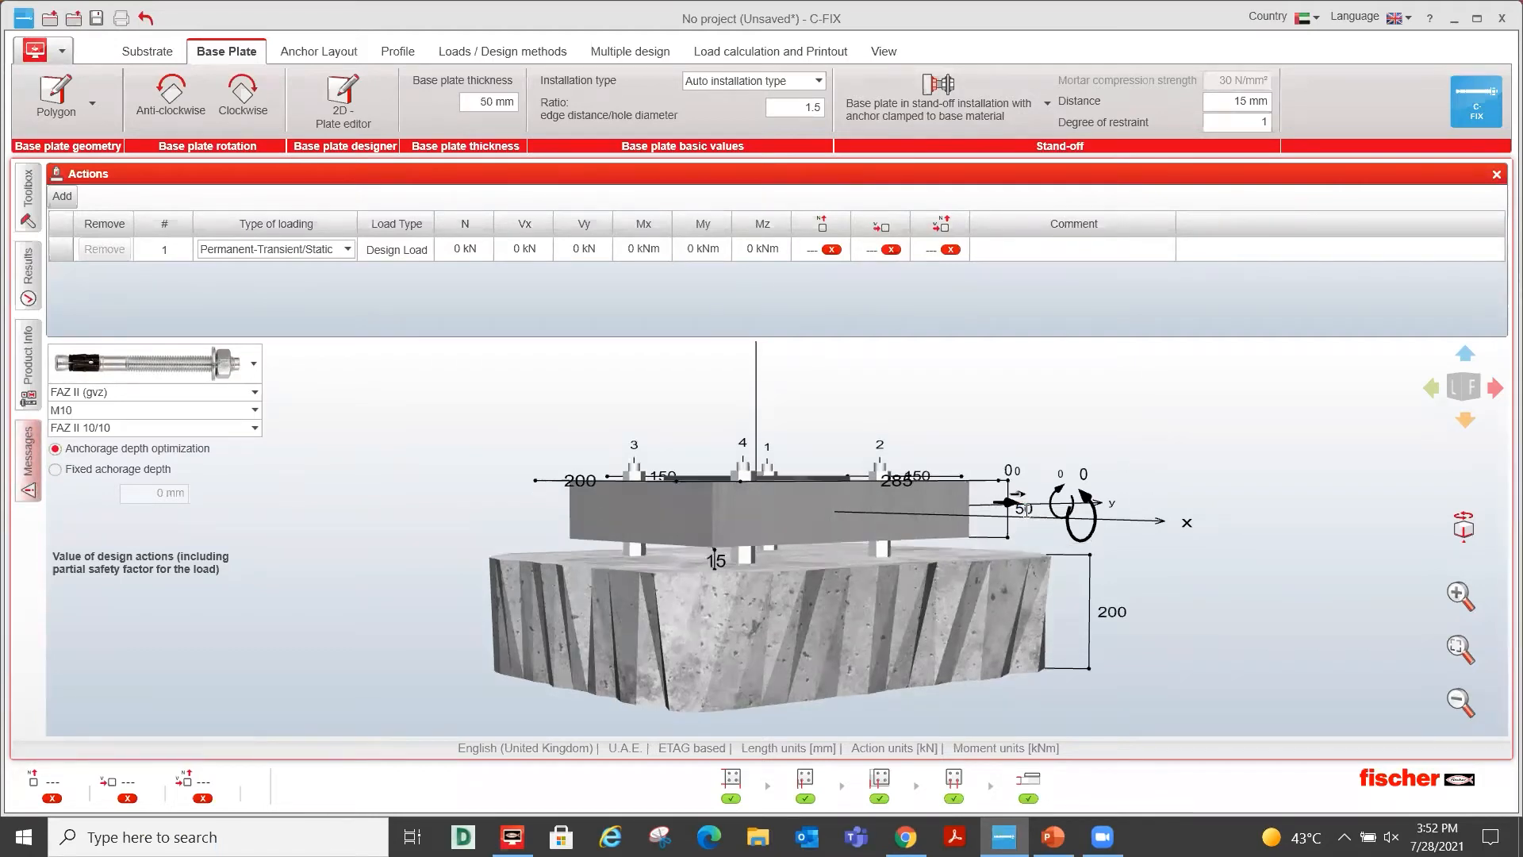
click(1018, 512)
text(20)
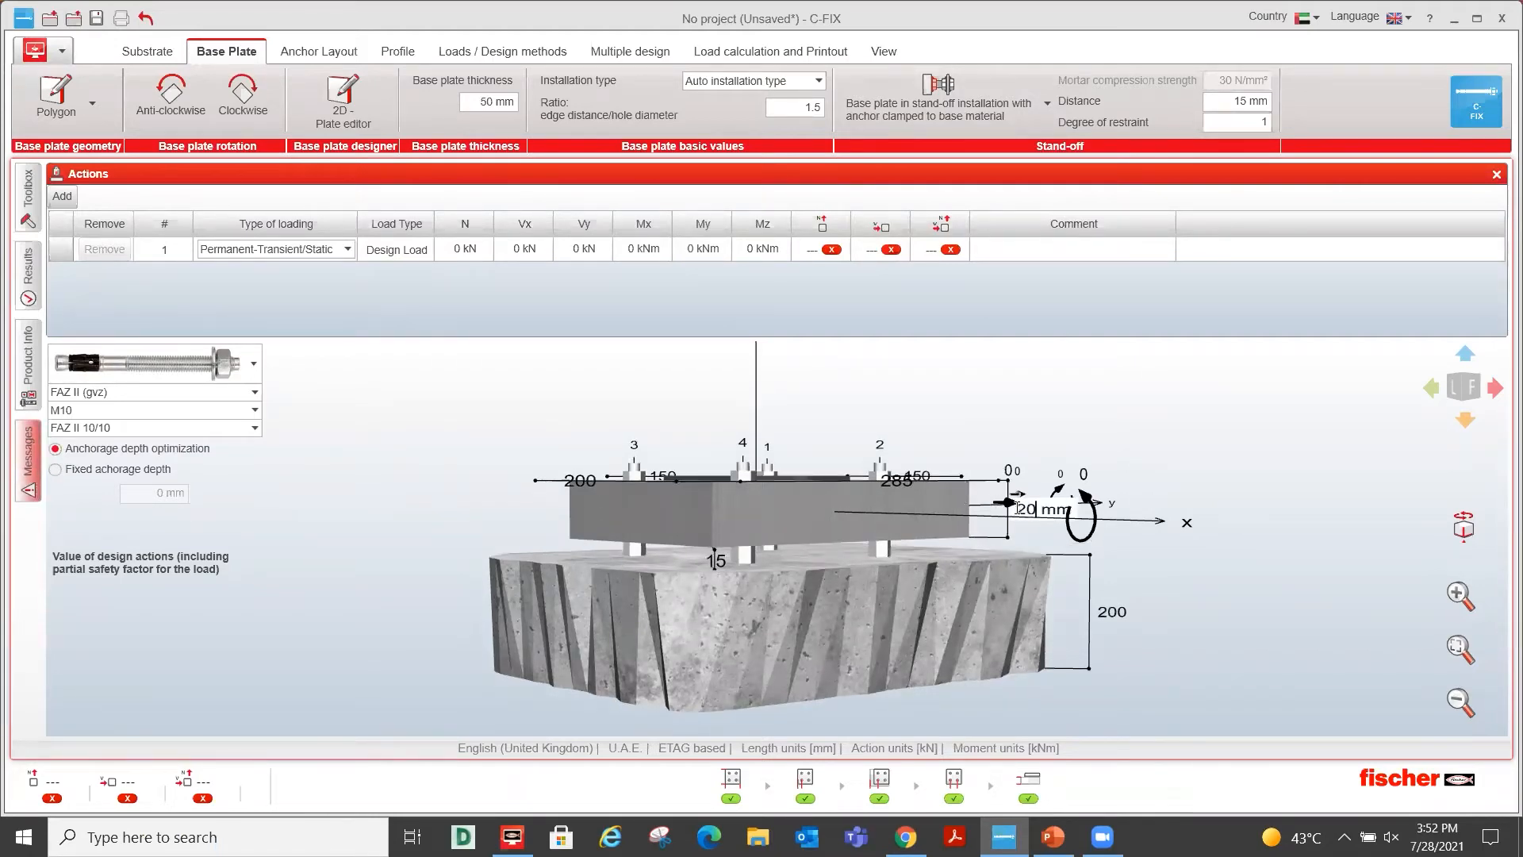
key(Return)
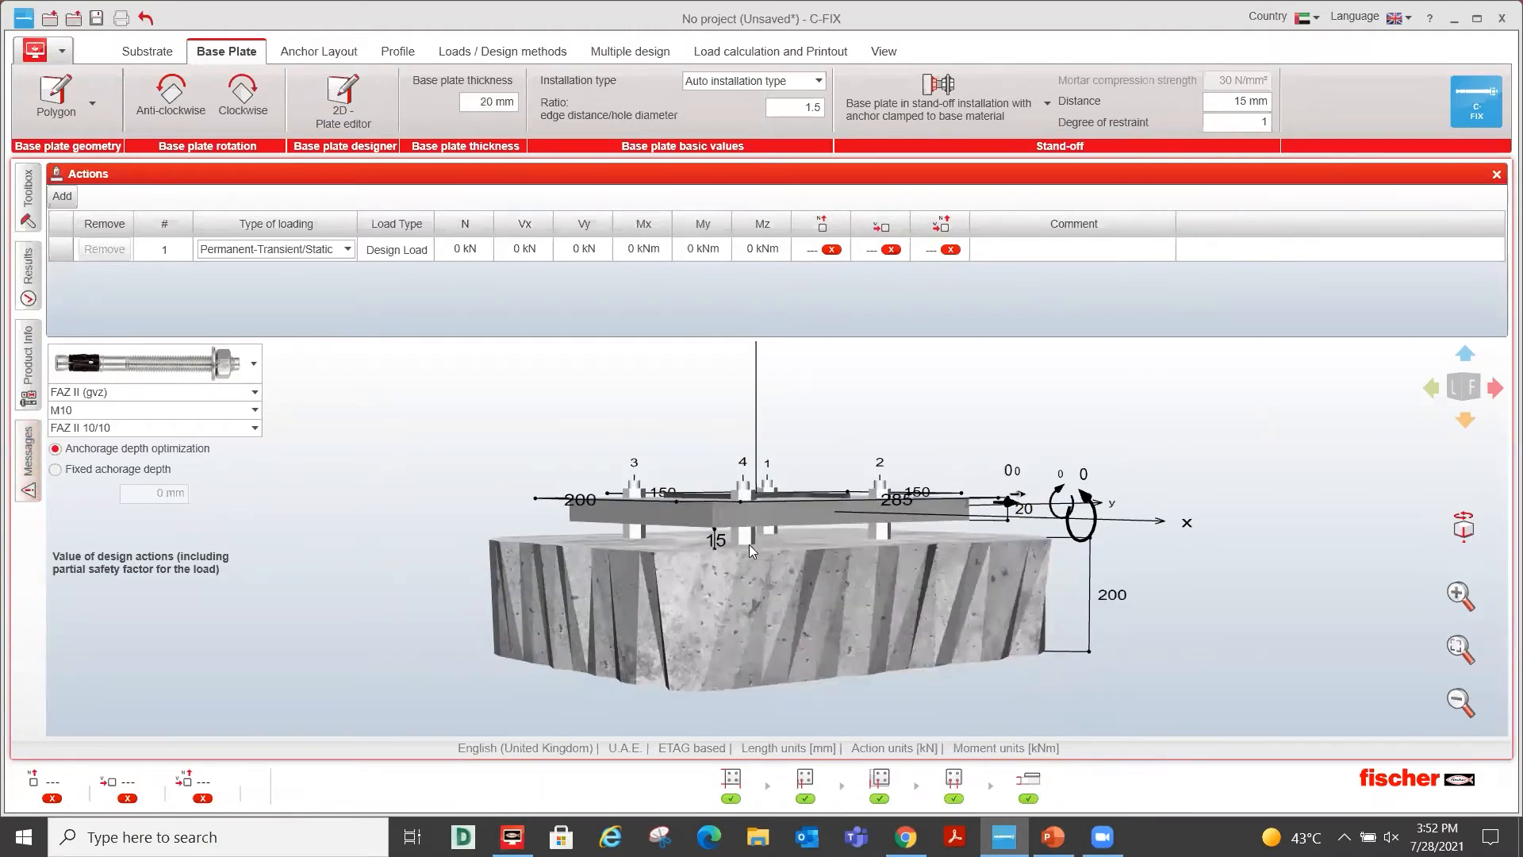
Set the stand-off distance between the base plate and the concrete to 30 mm in the 3D model.
click(718, 541)
text(30)
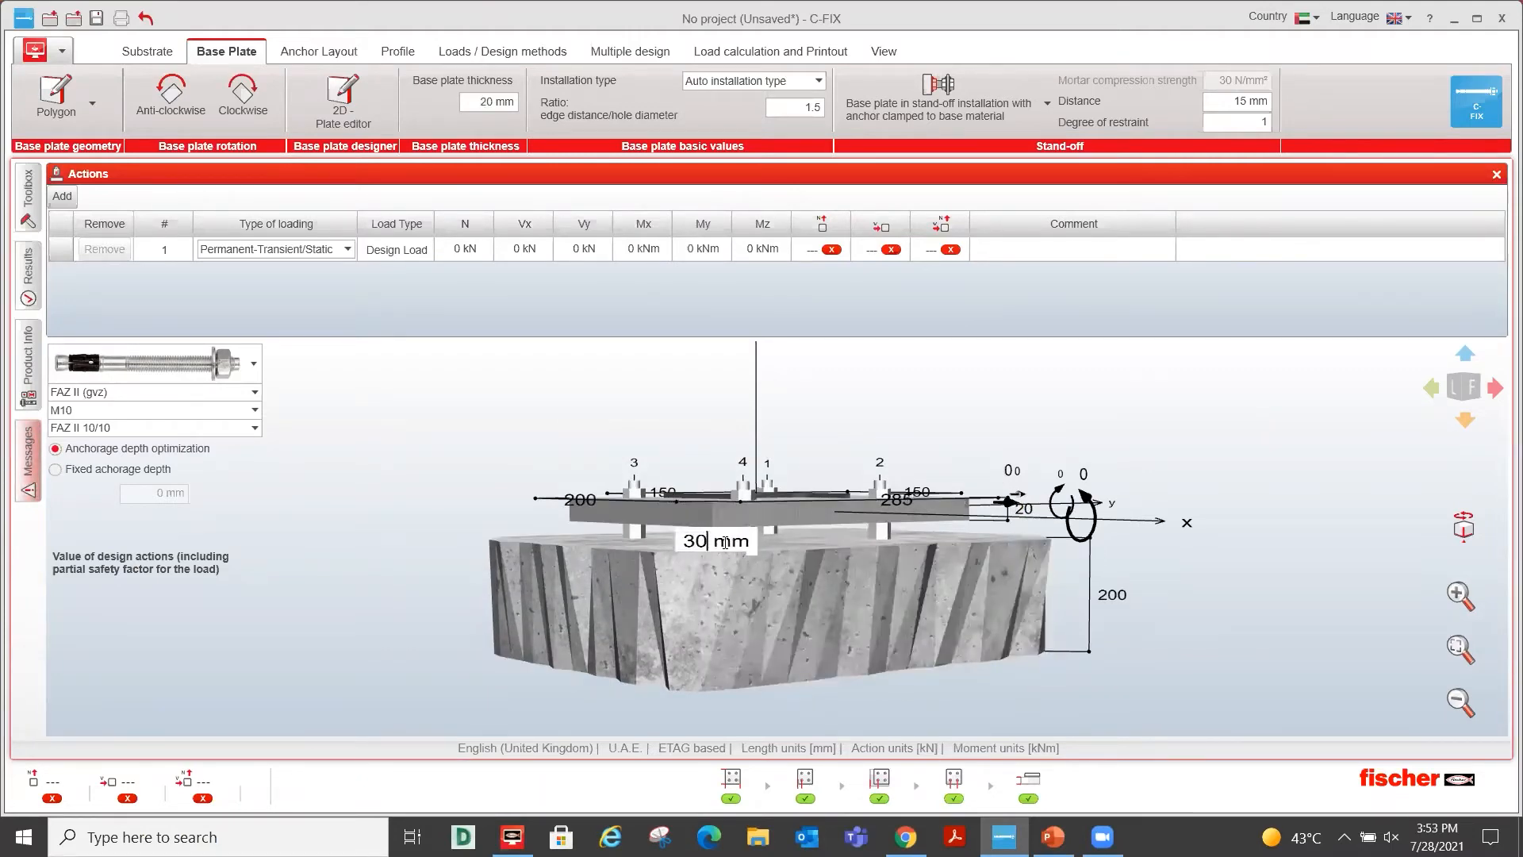
key(Return)
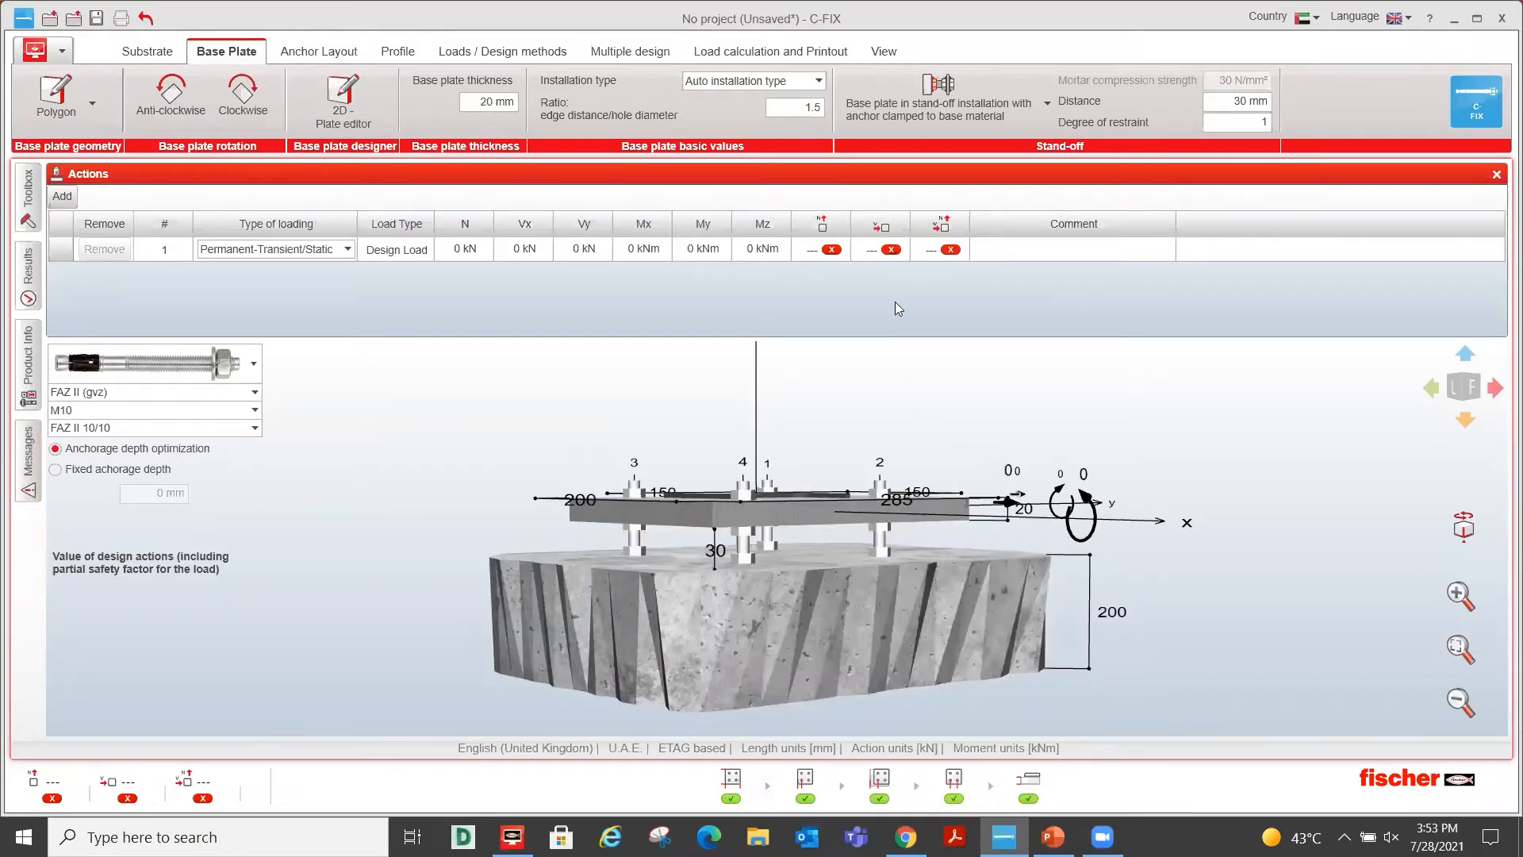
Set the base plate to flush installation on the base material and restore the default 3D view.
click(958, 111)
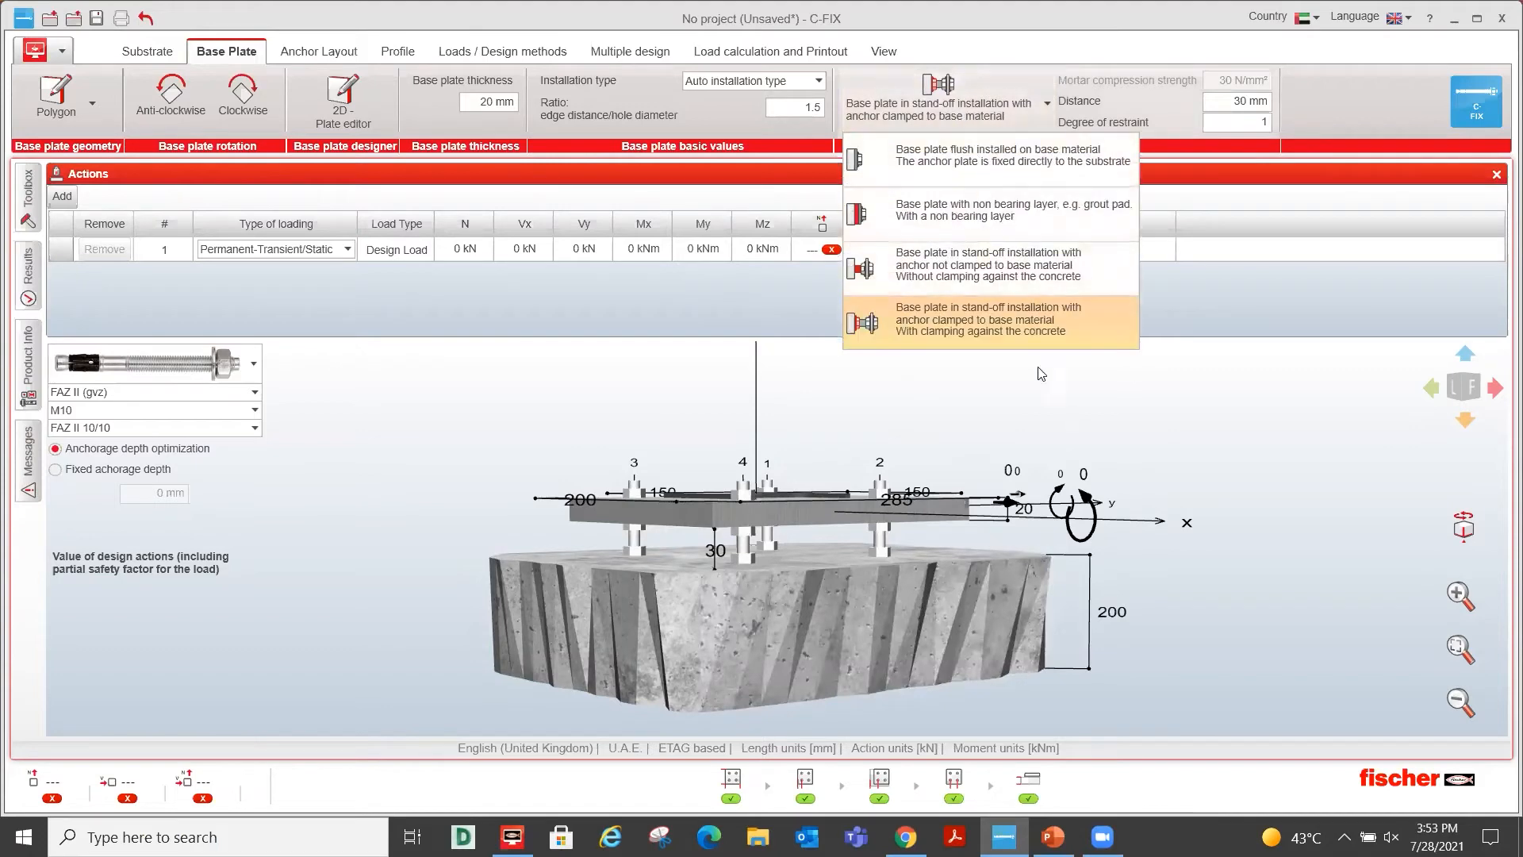
click(955, 157)
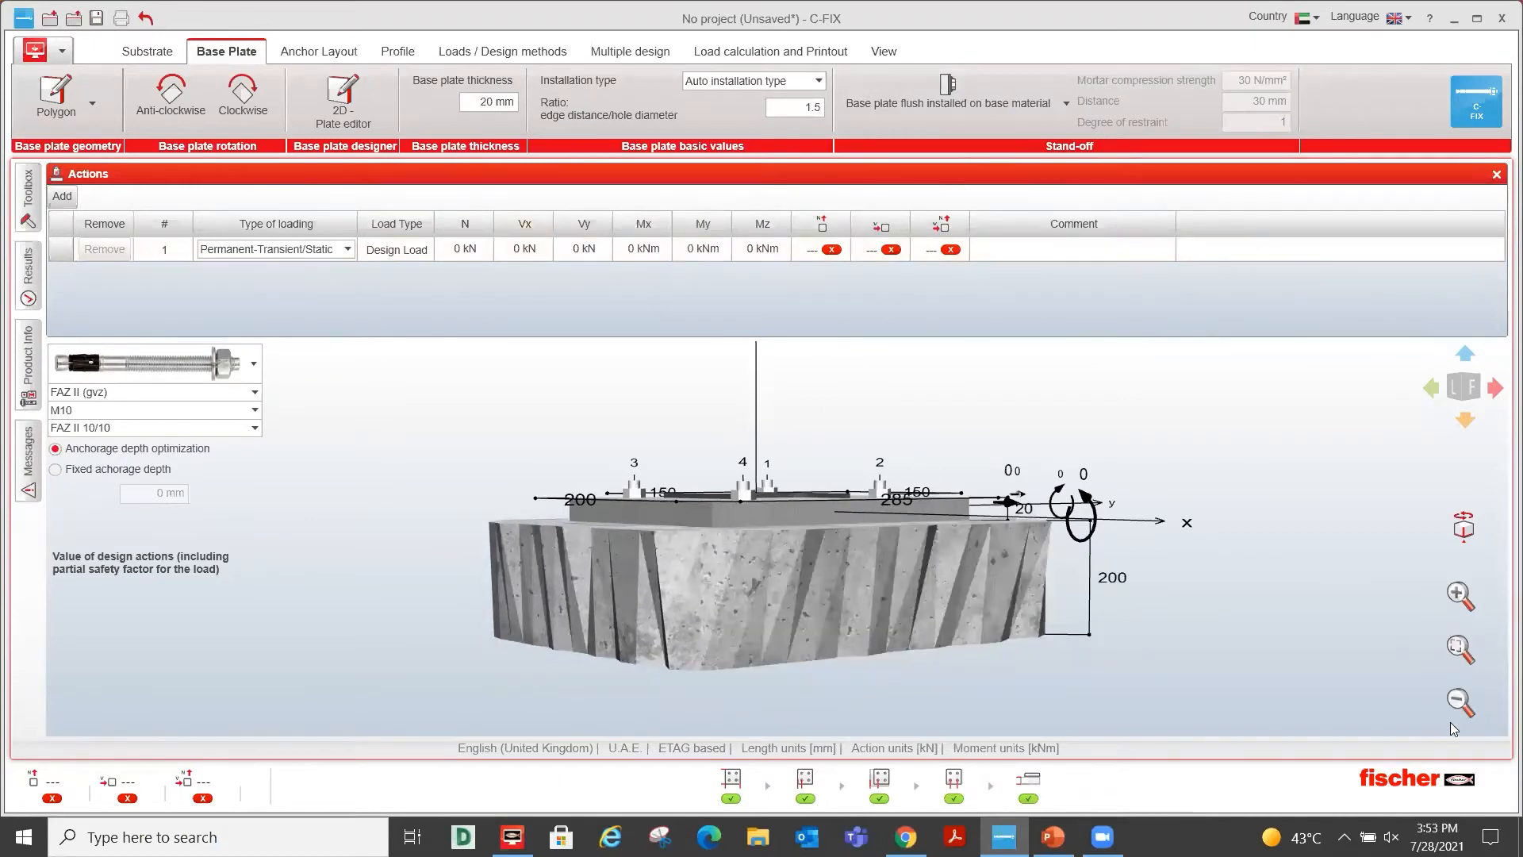
click(1463, 527)
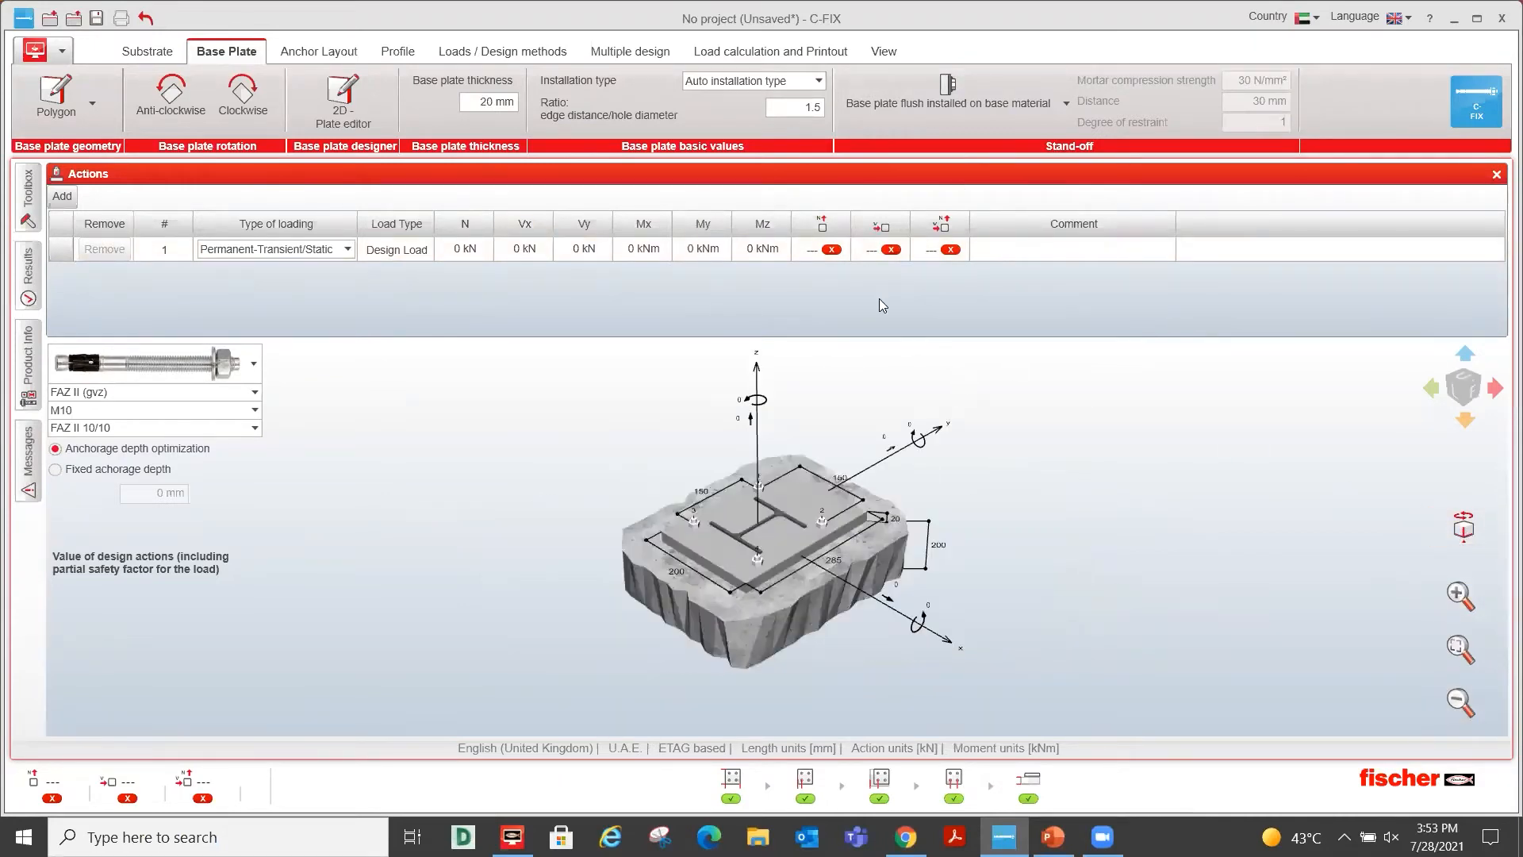
Change the anchor layout to Six and rotate it 90° clockwise.
click(312, 50)
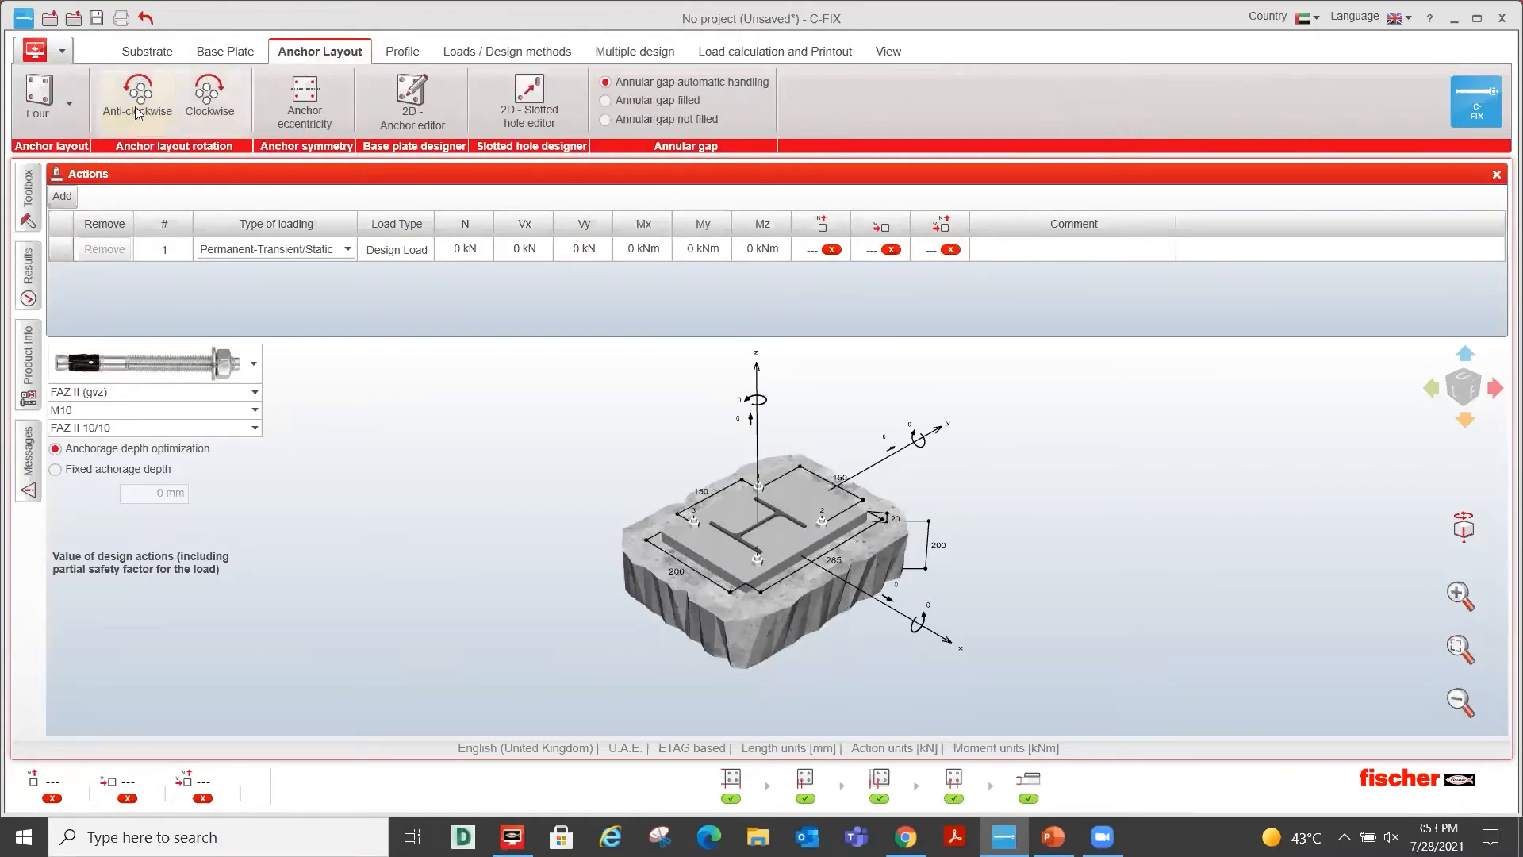
click(46, 105)
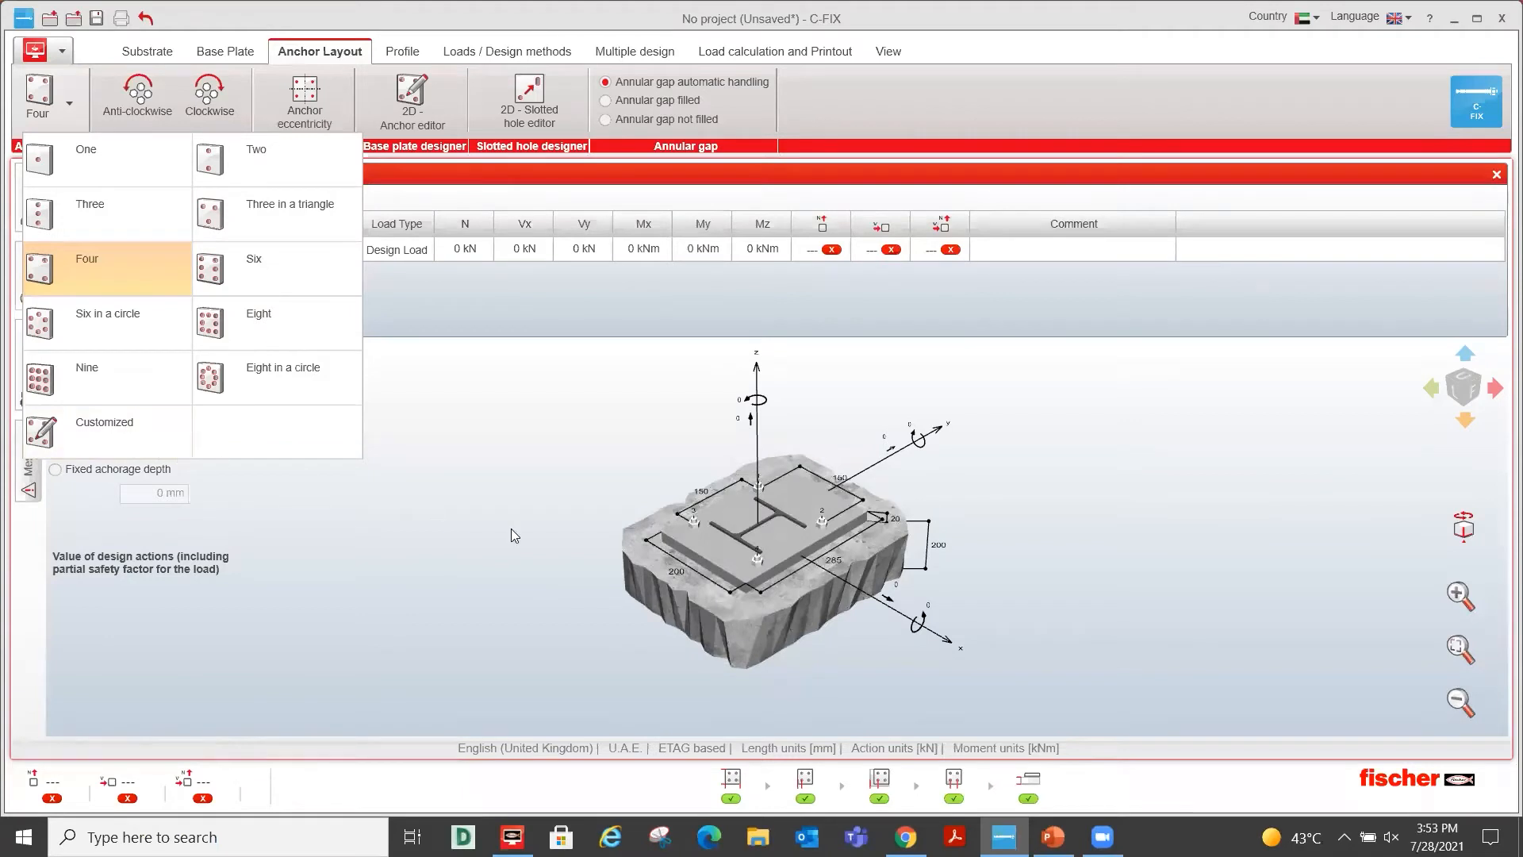
click(109, 271)
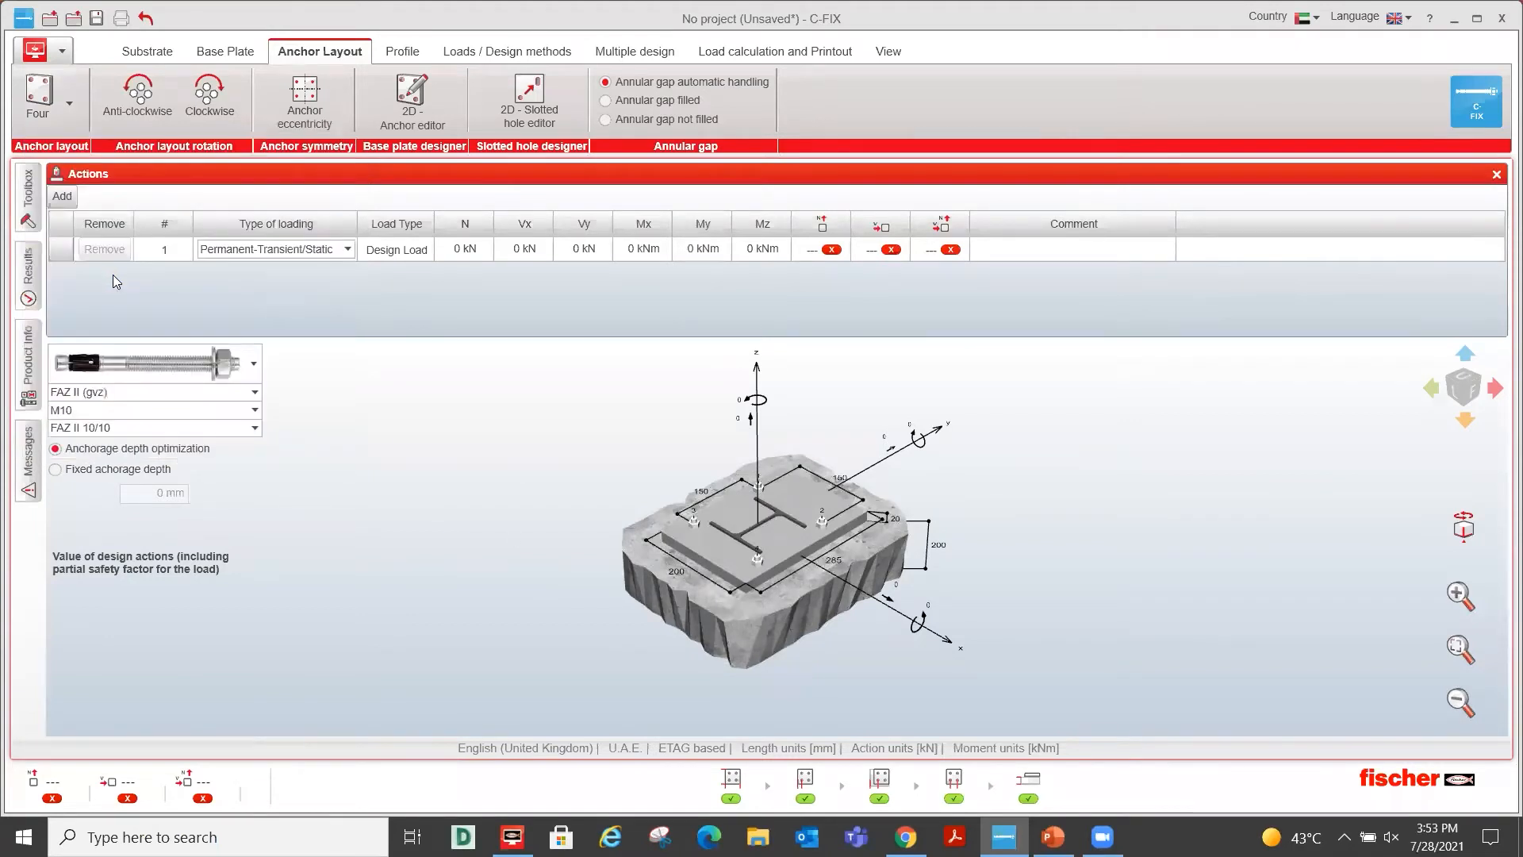
click(69, 106)
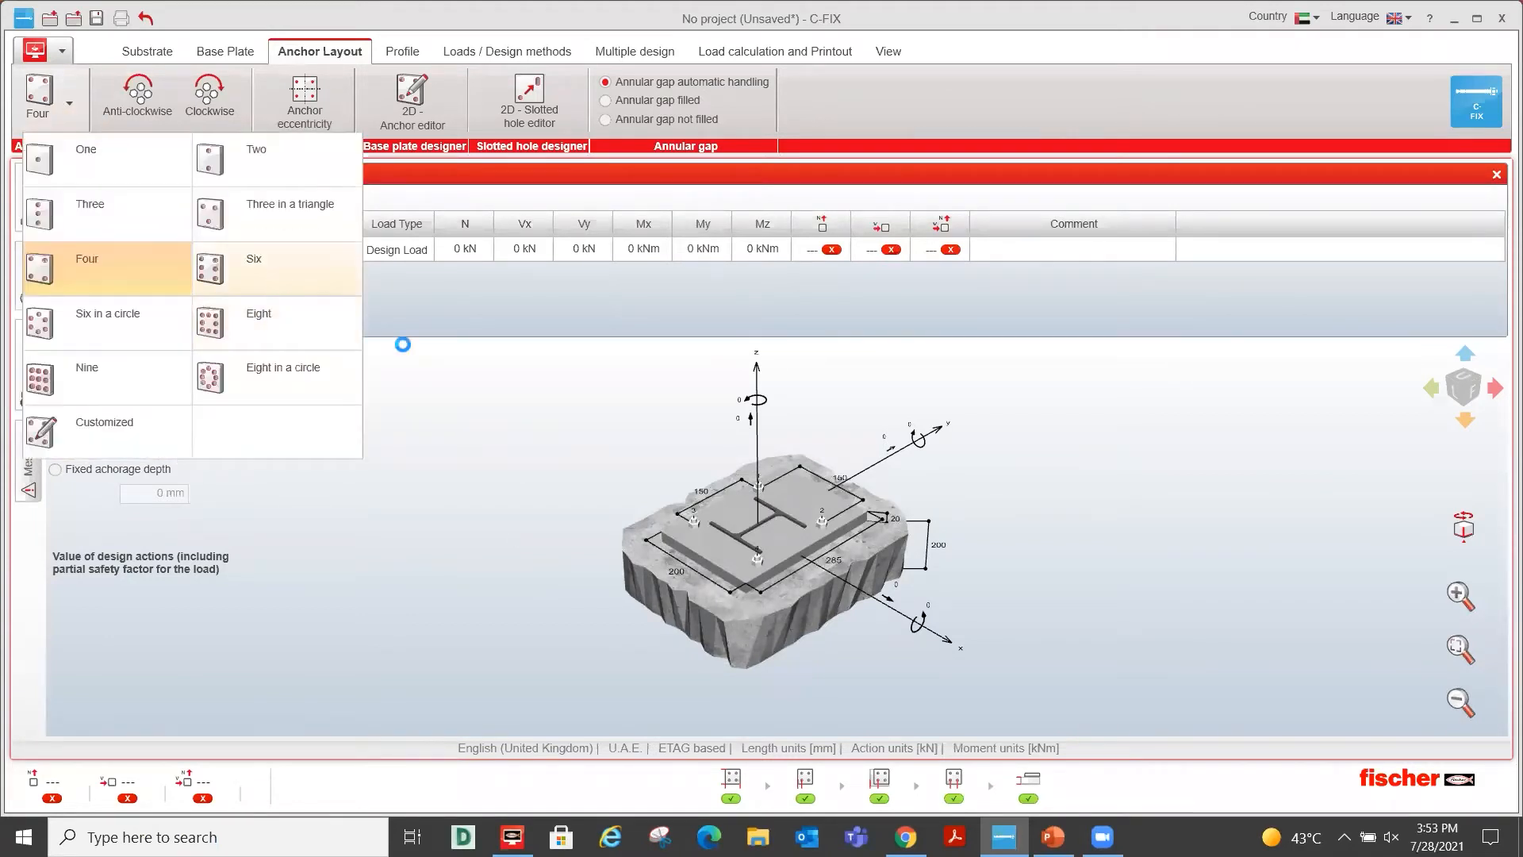
click(274, 274)
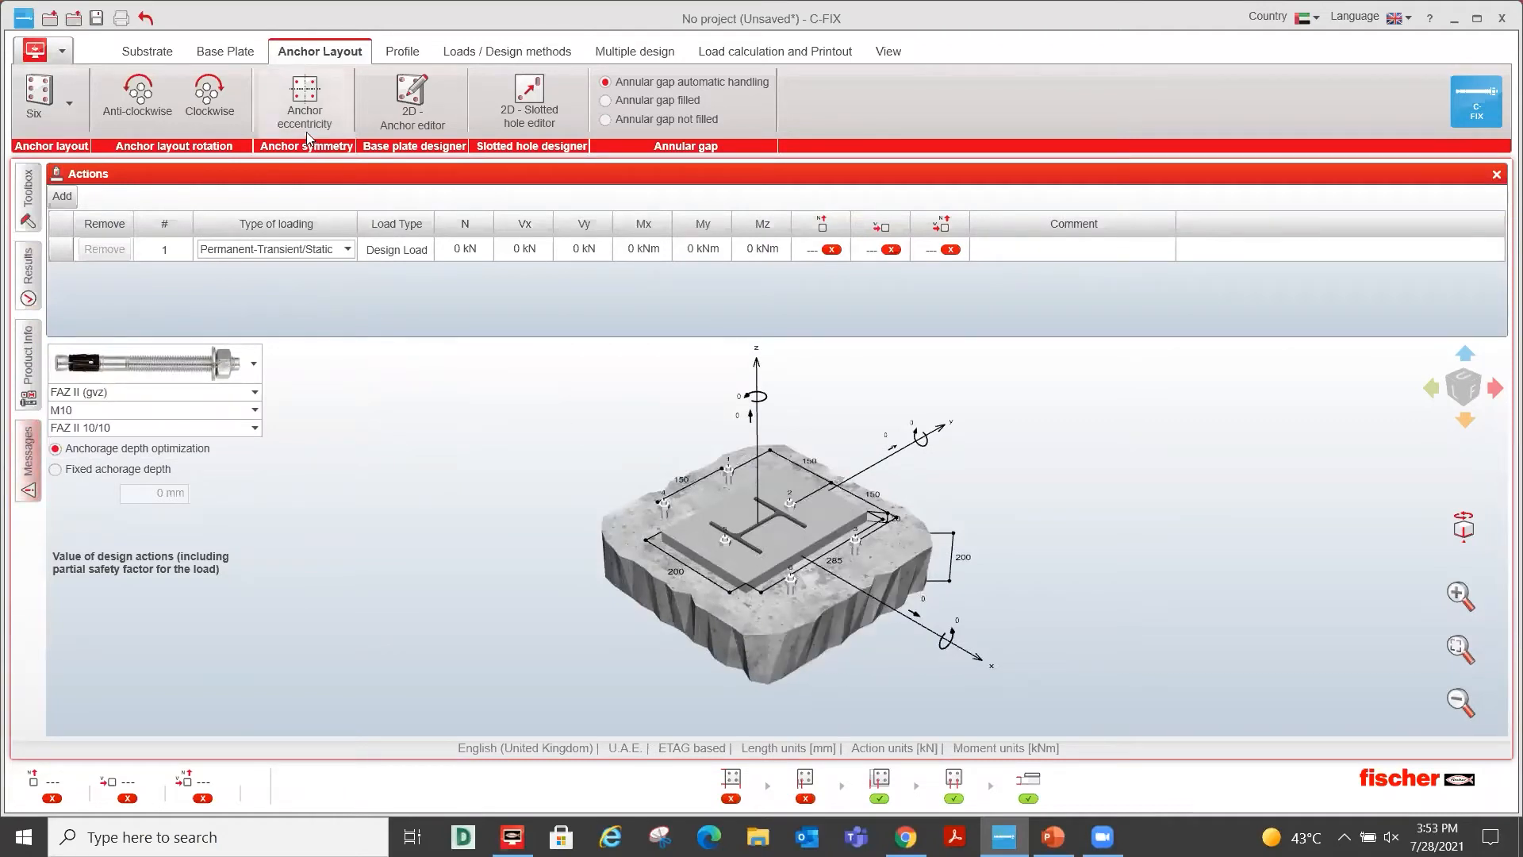
click(224, 116)
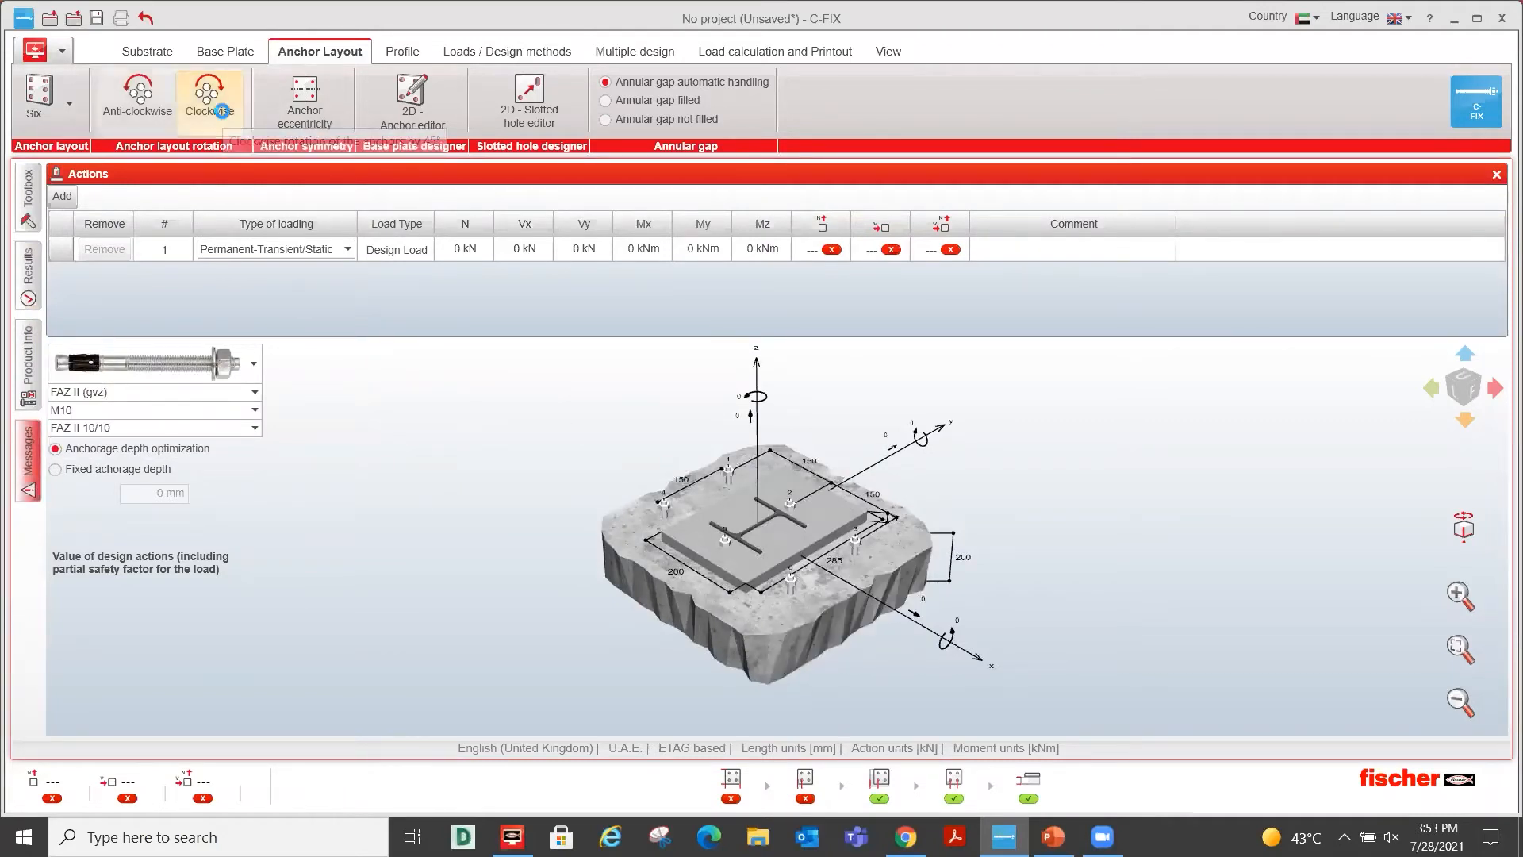
click(223, 115)
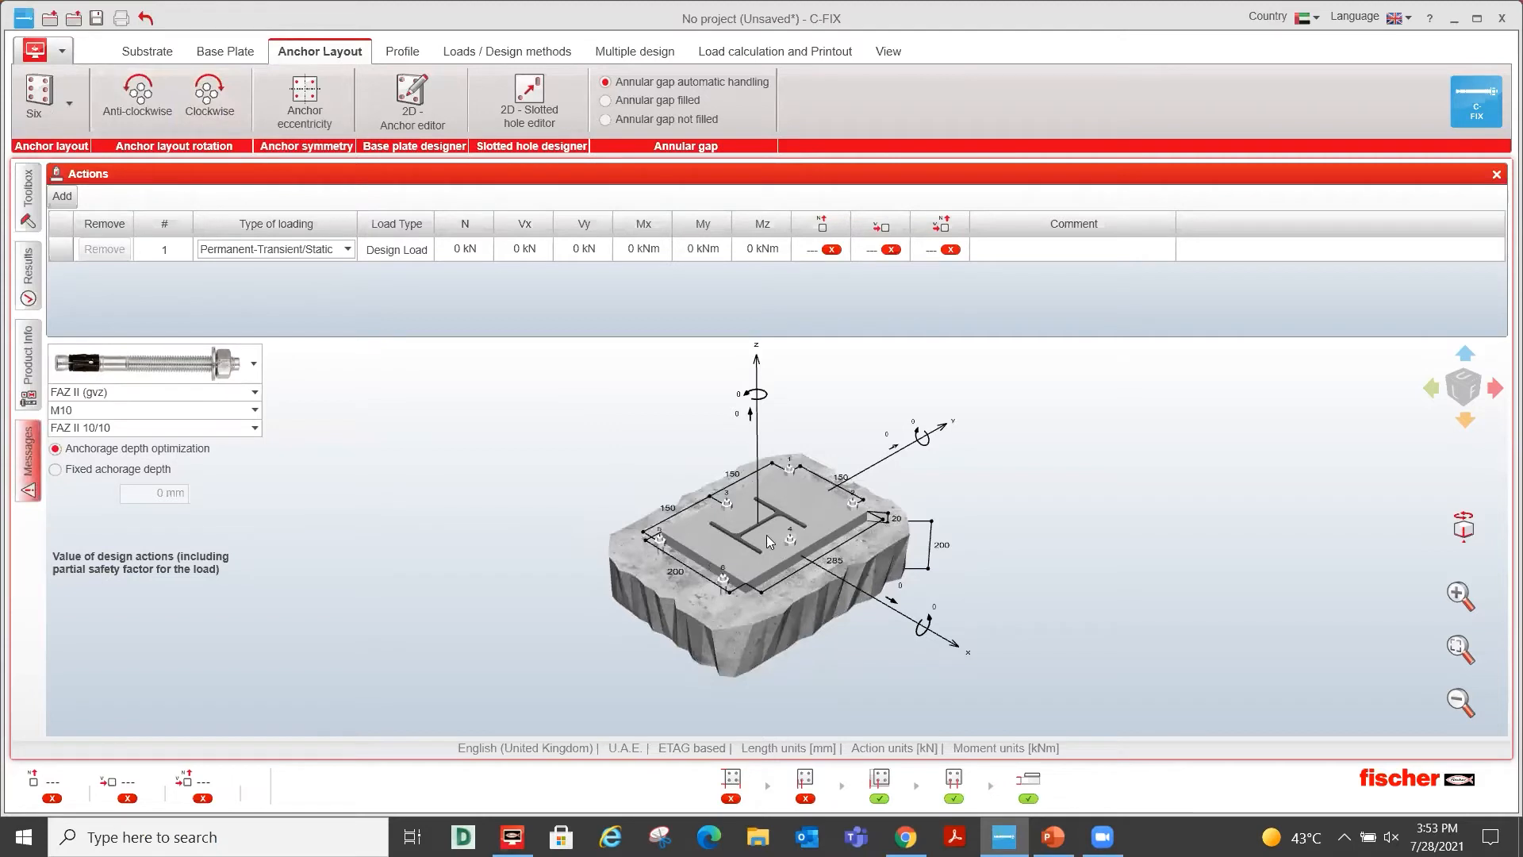
Change the anchor layout to Four and activate anchor eccentricity for the group.
click(69, 102)
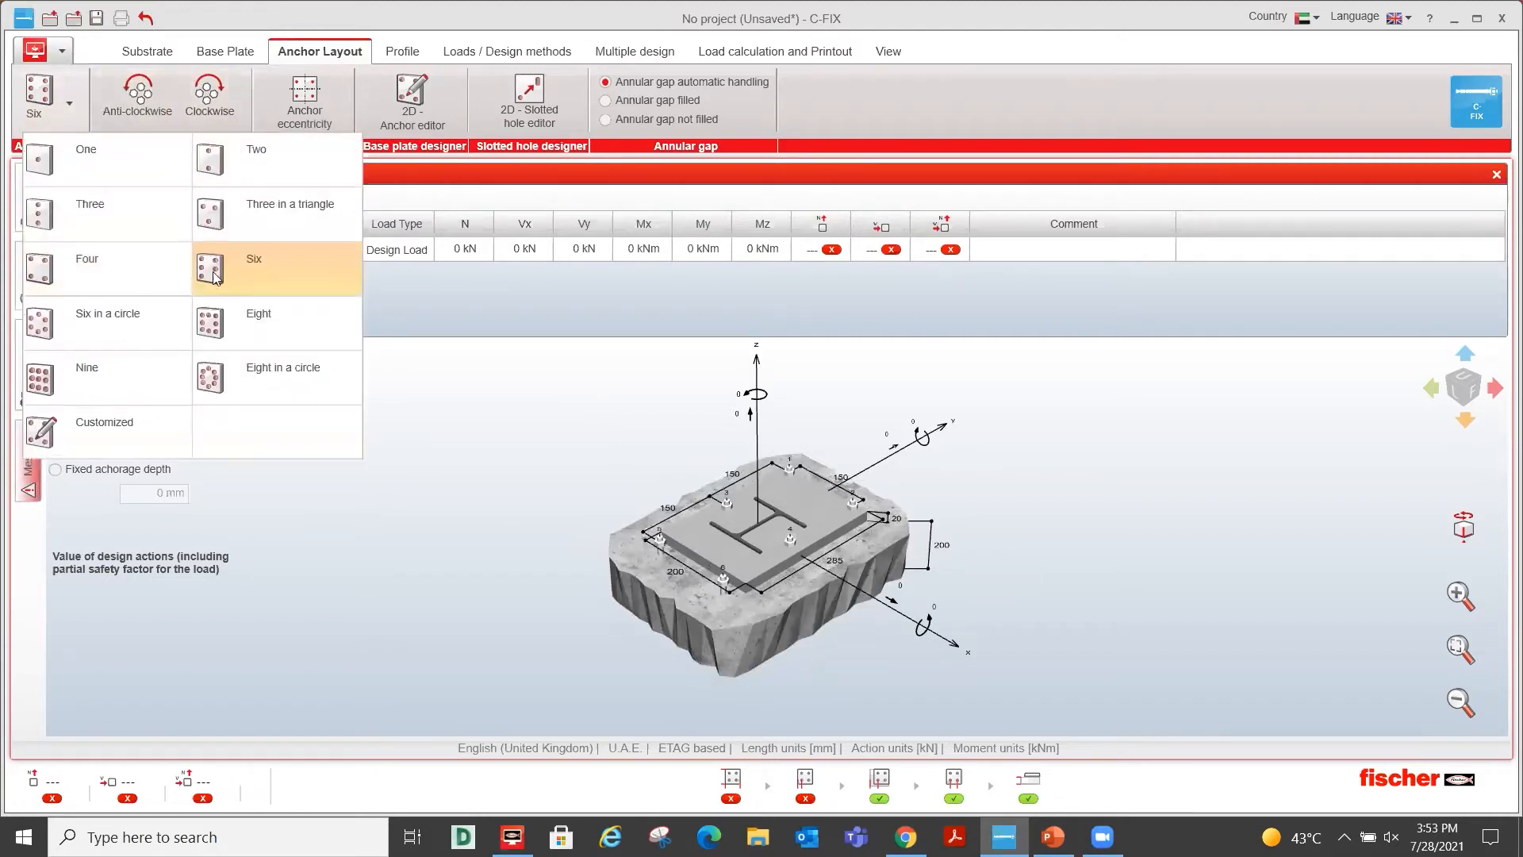
click(132, 272)
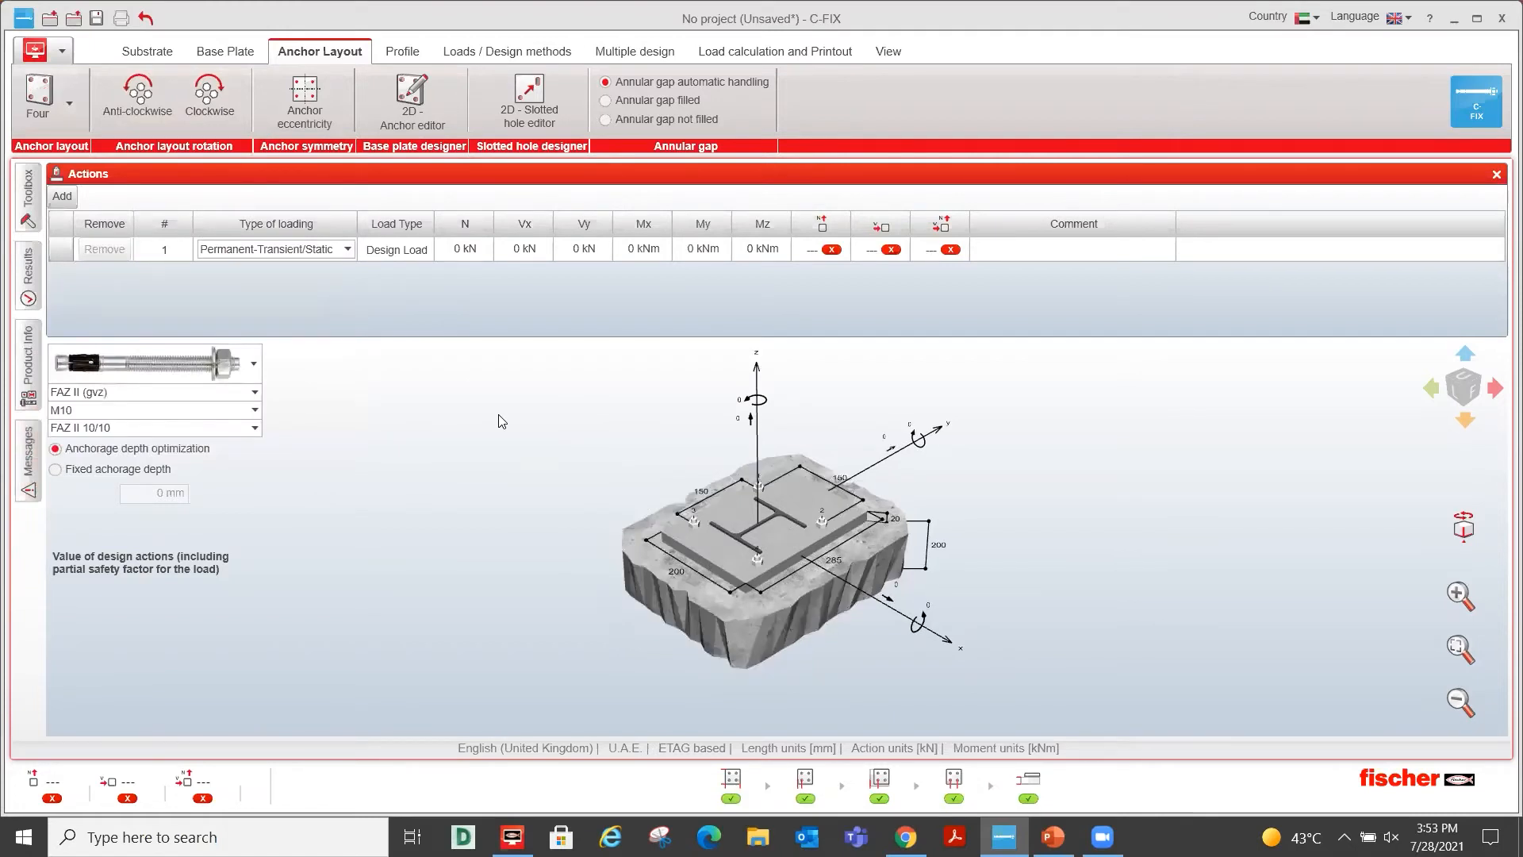
click(306, 117)
Change the anchor group's eccentricity dimension along the base plate's y-direction to 50 mm and finally 60 mm in the 3D model.
scroll(747, 513, up, 4)
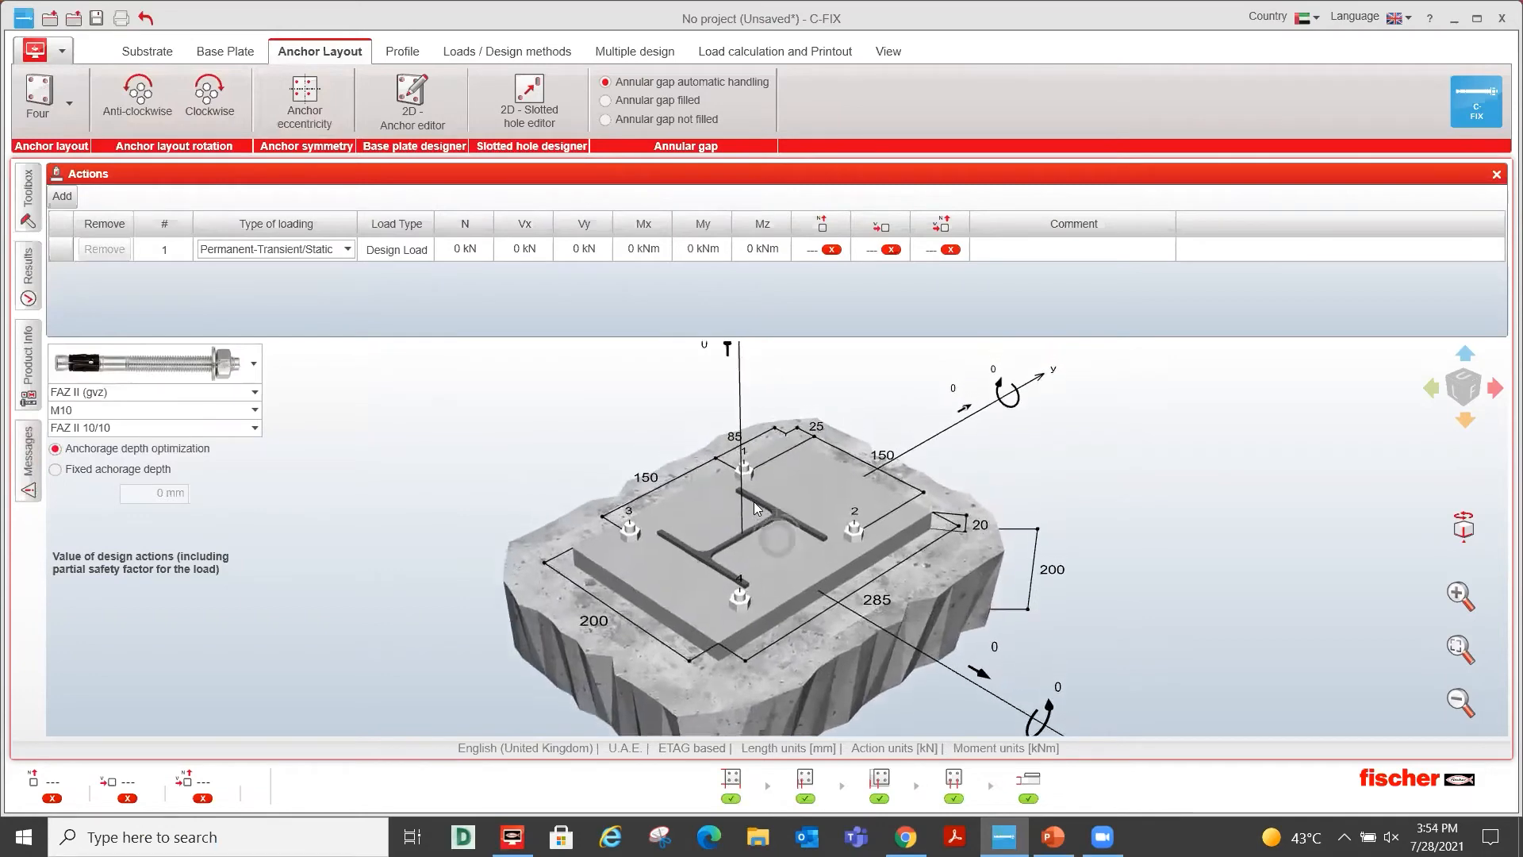
drag(754, 502, 752, 510)
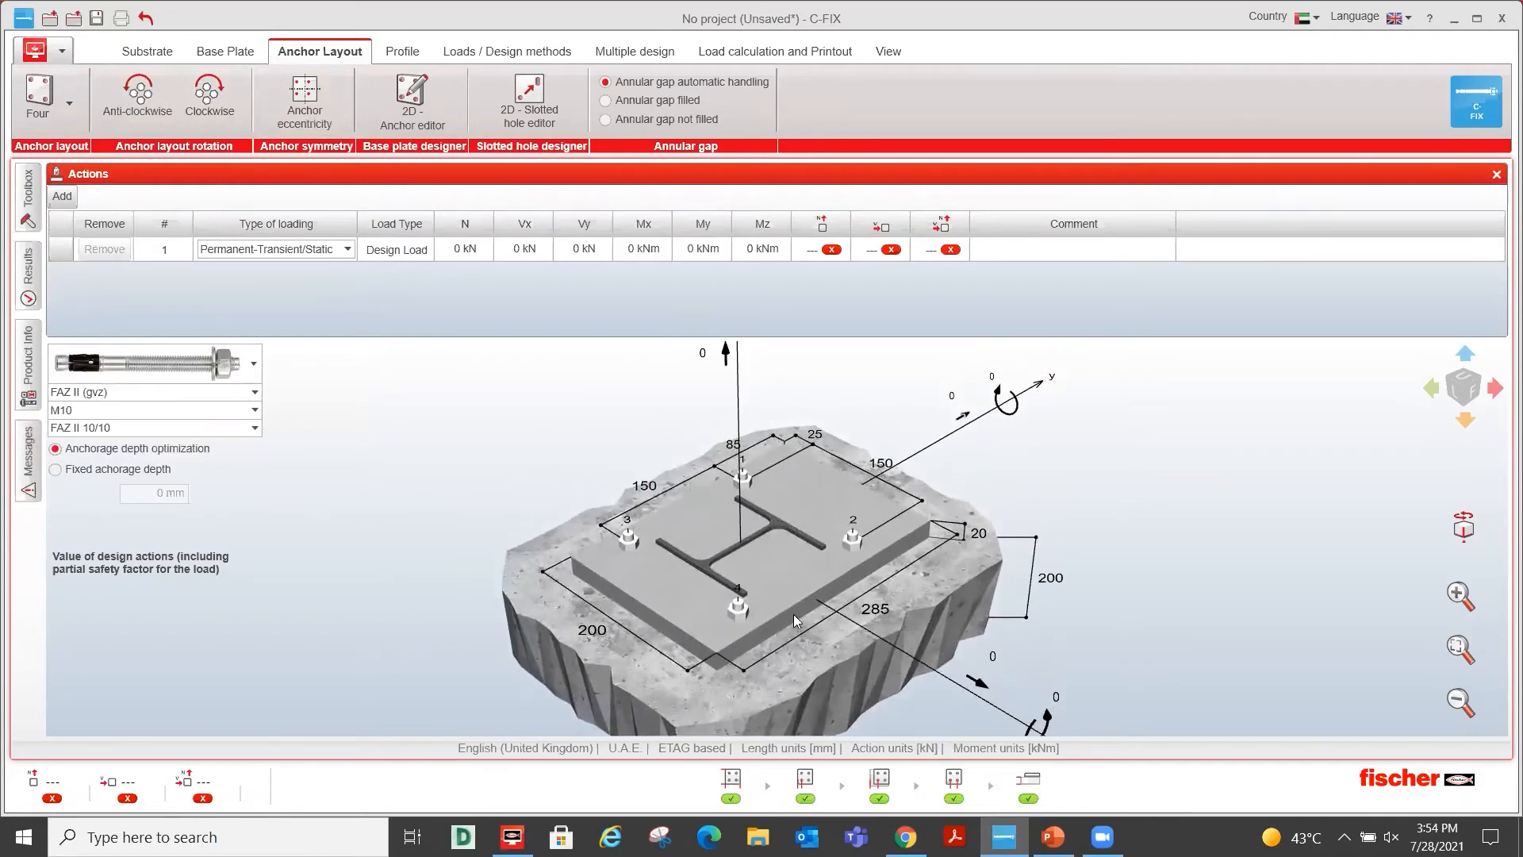
click(733, 445)
text(50)
key(Return)
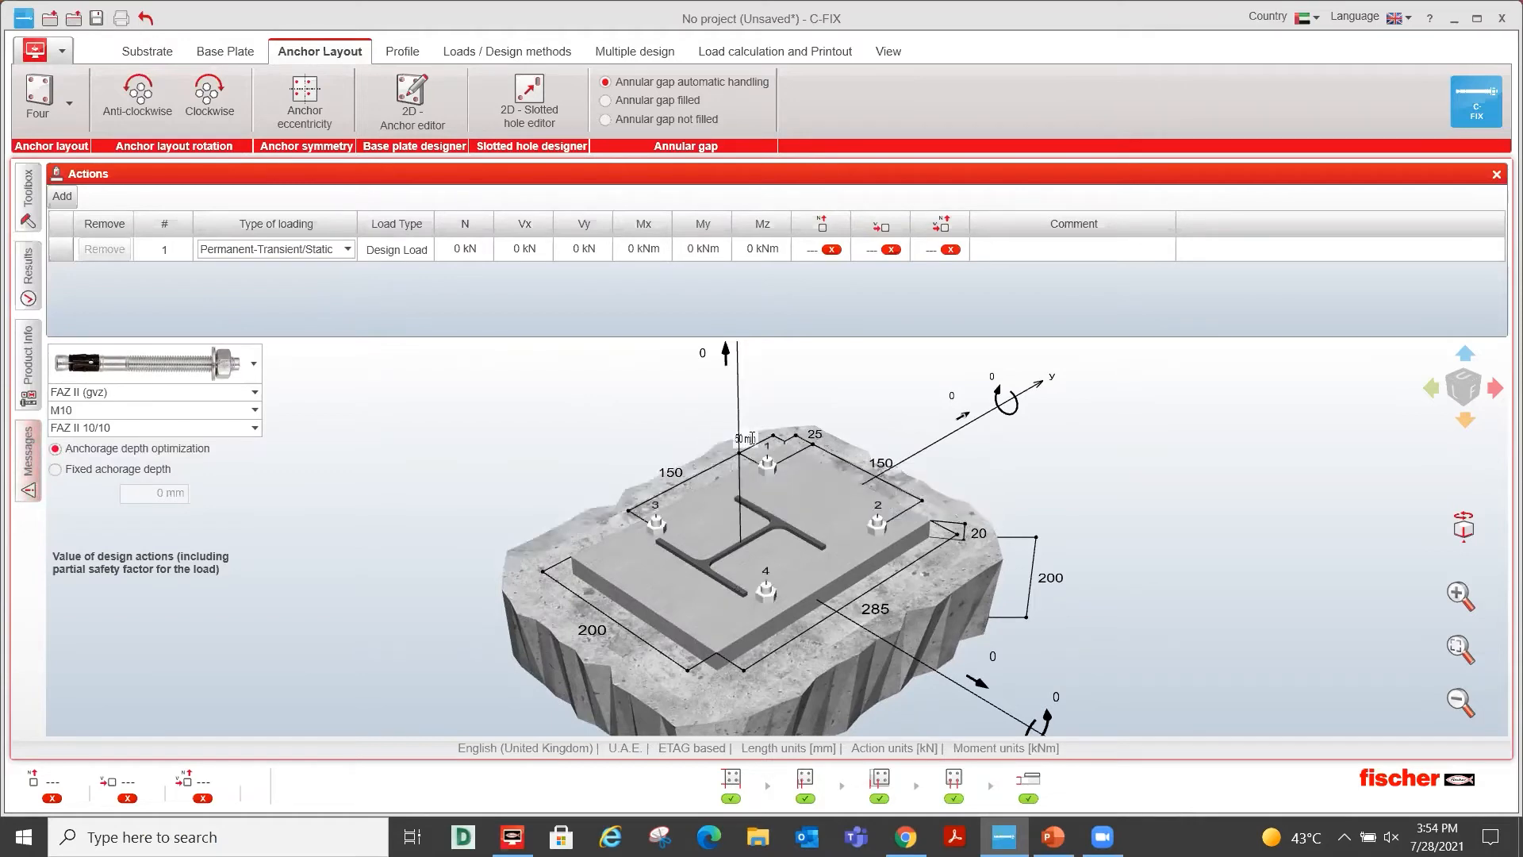
click(750, 439)
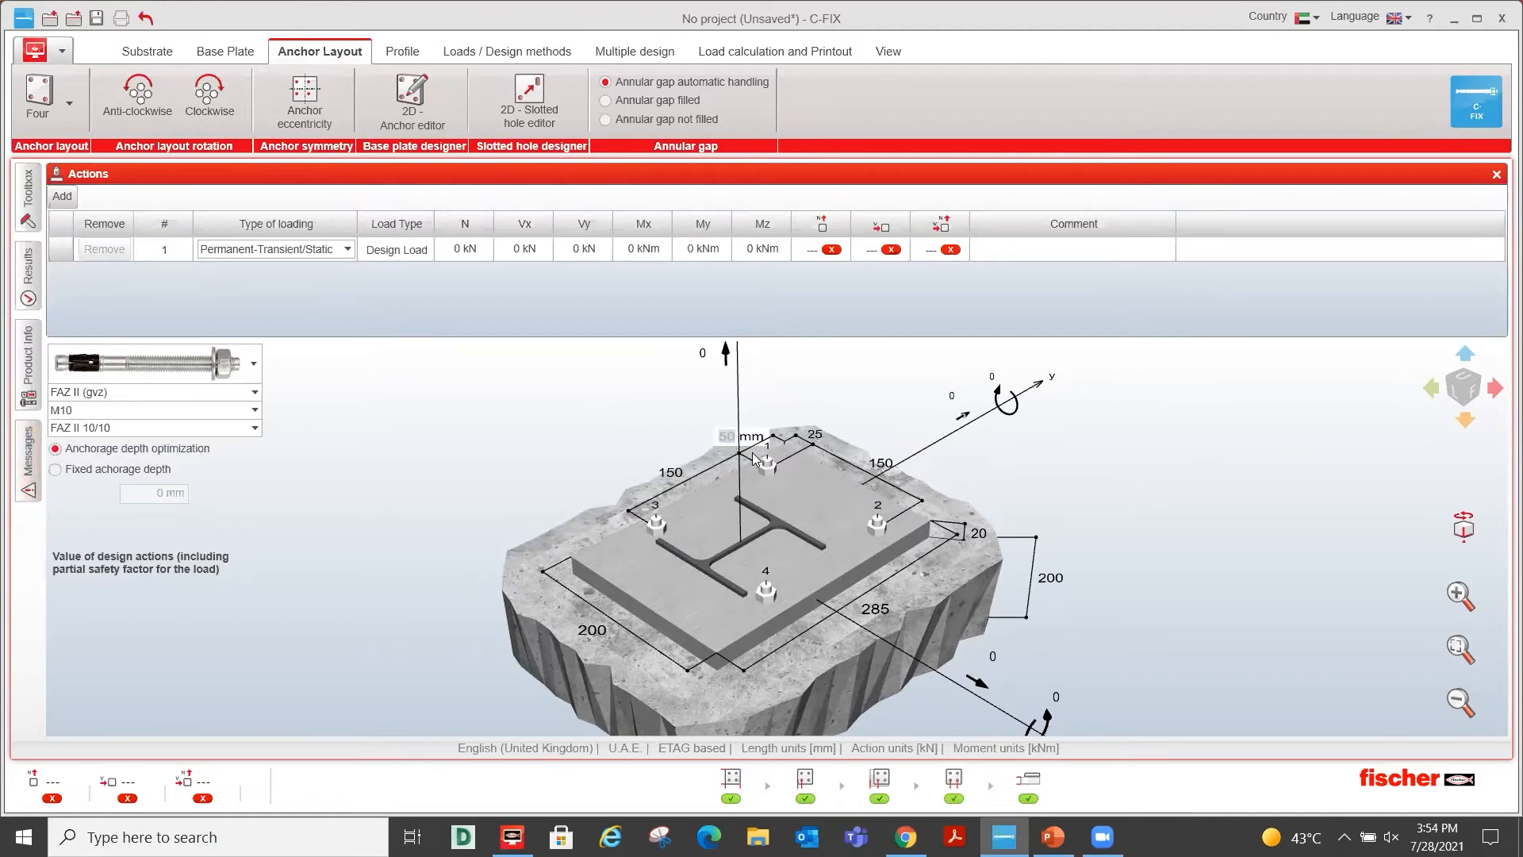
text(60)
key(Return)
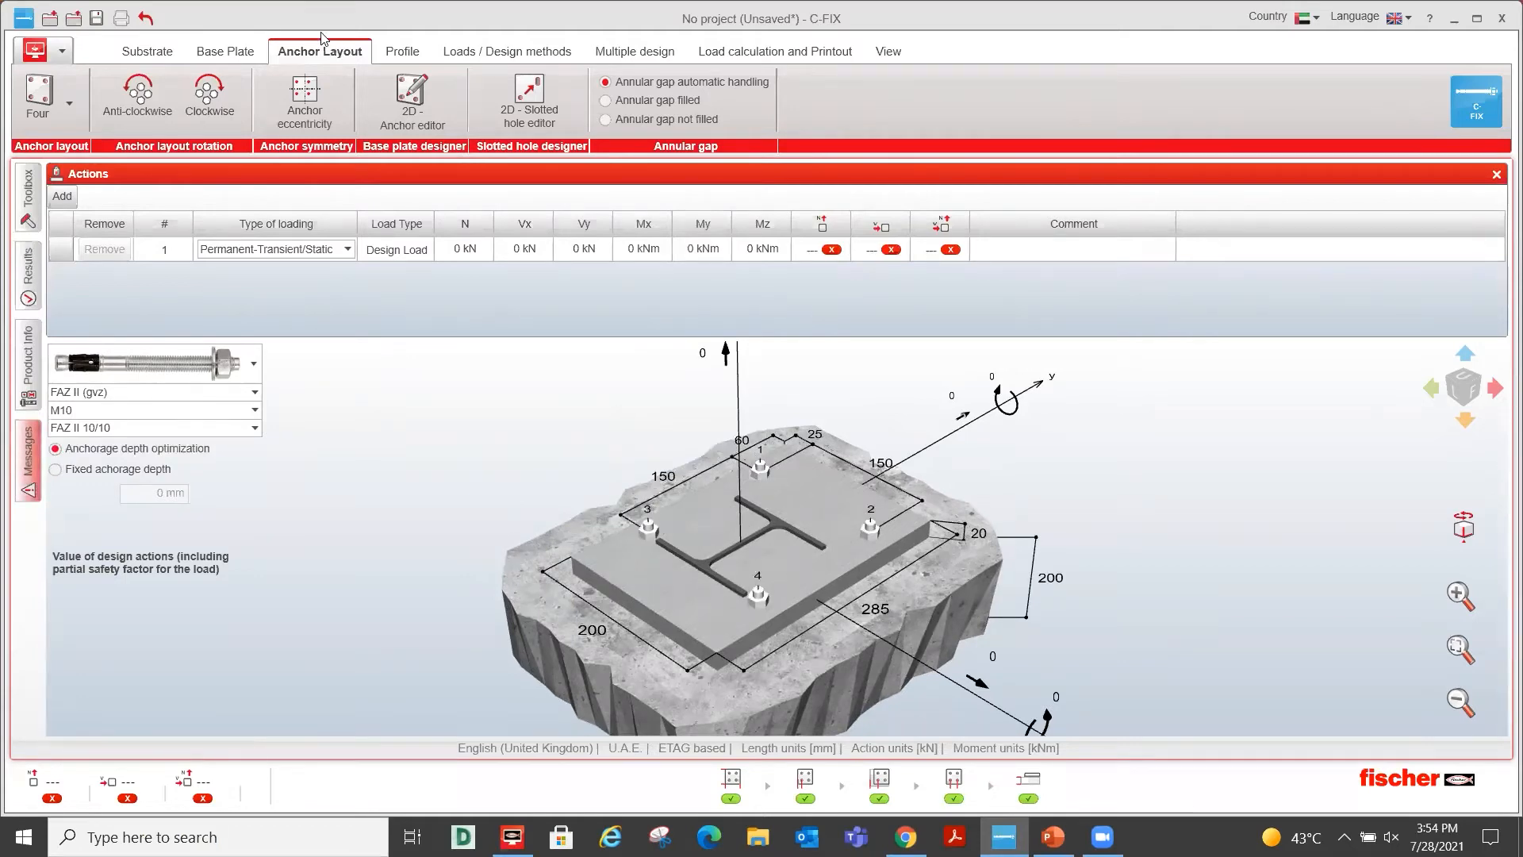
Delete the two anchors at Y -50 in the 2D anchor editor.
click(423, 99)
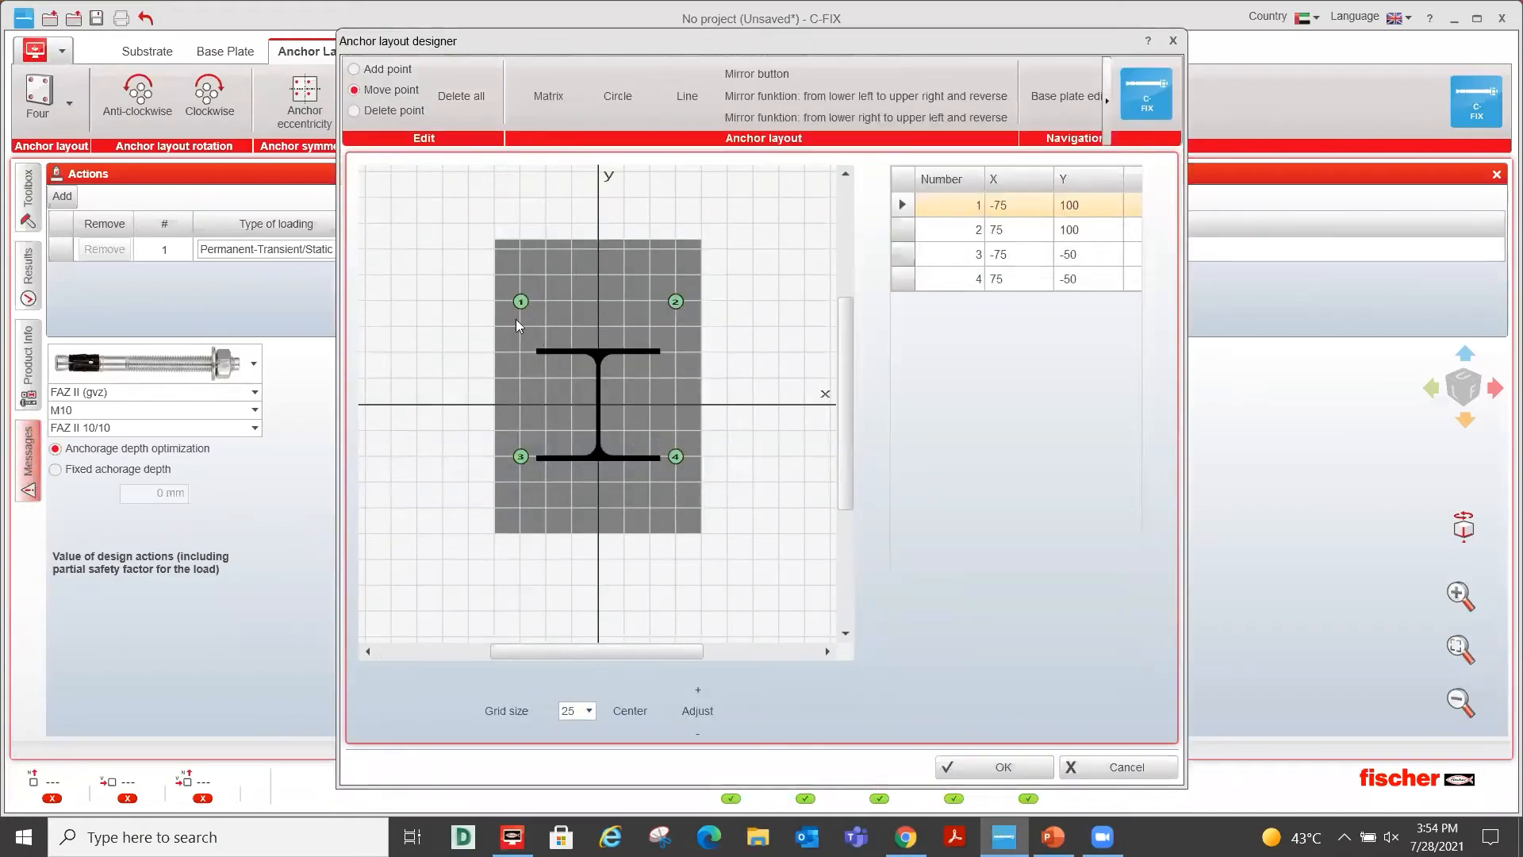
click(359, 110)
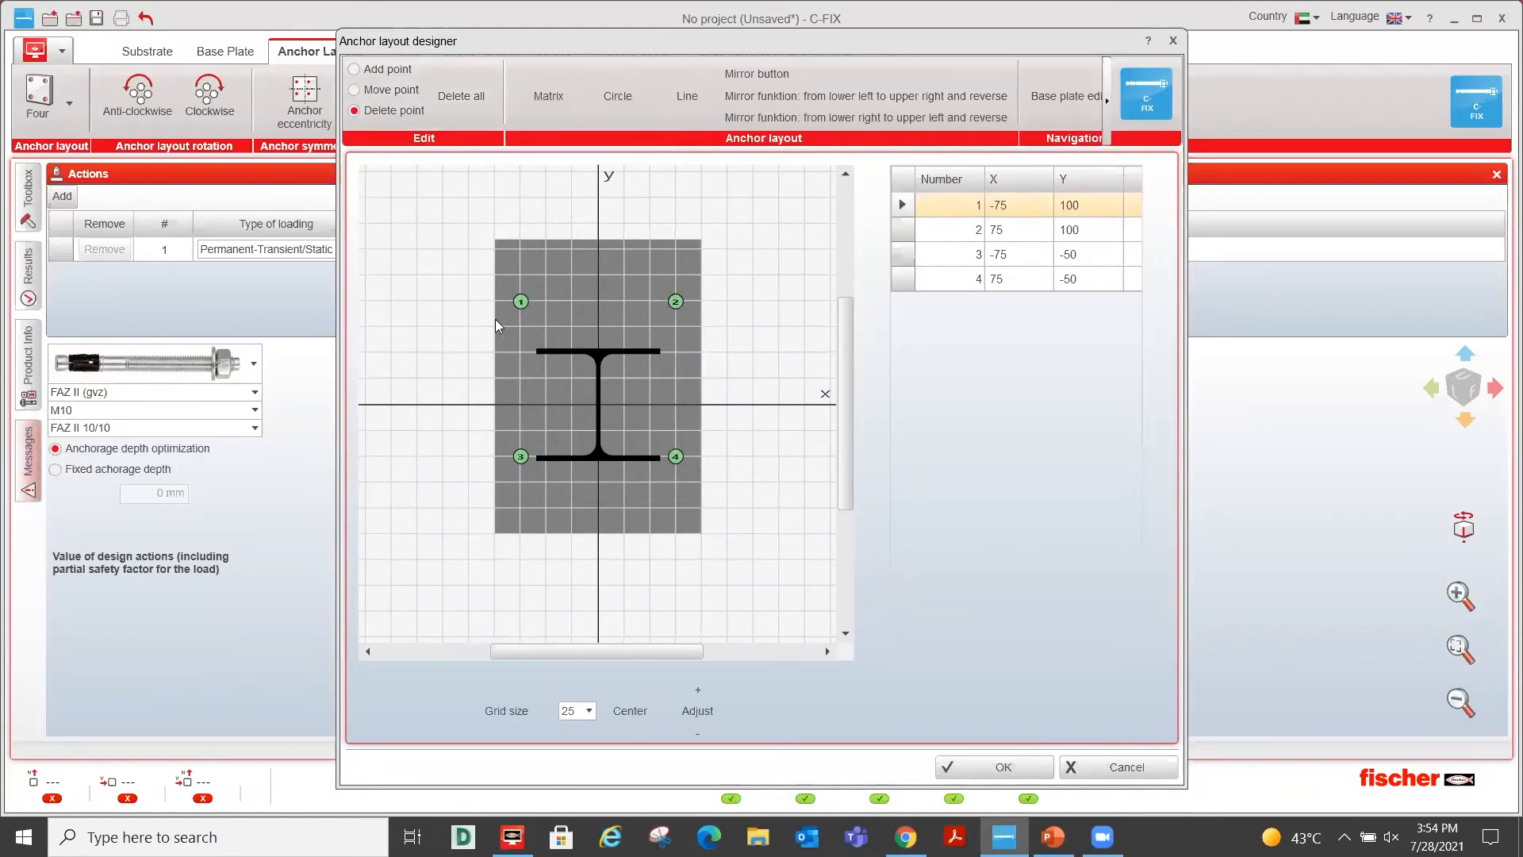
click(522, 459)
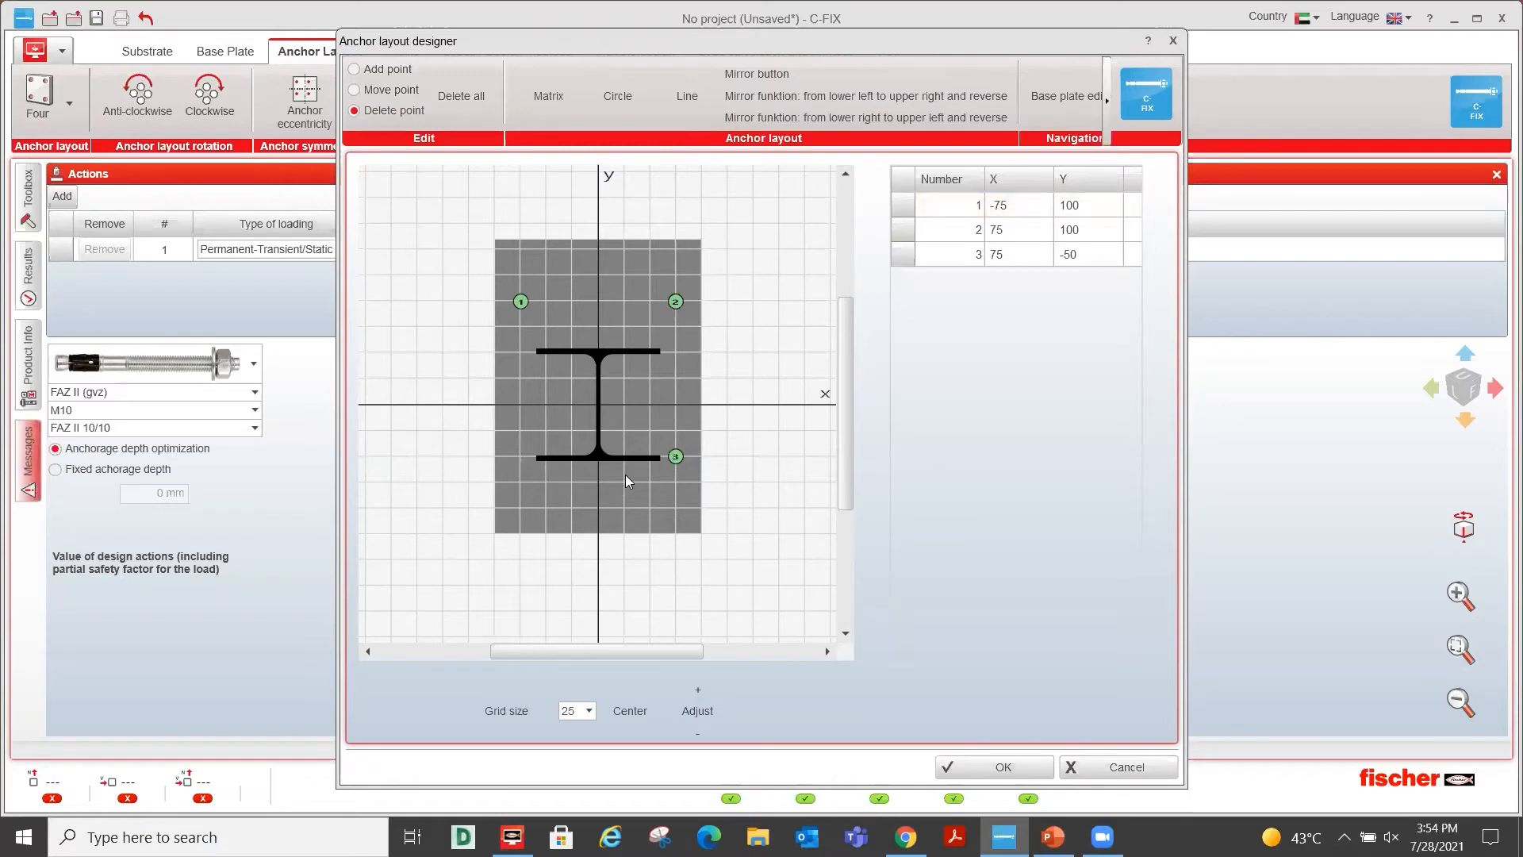
click(678, 459)
Add two anchor points at X -75, Y -75 and X 75, Y -75, and apply the edited layout.
click(355, 69)
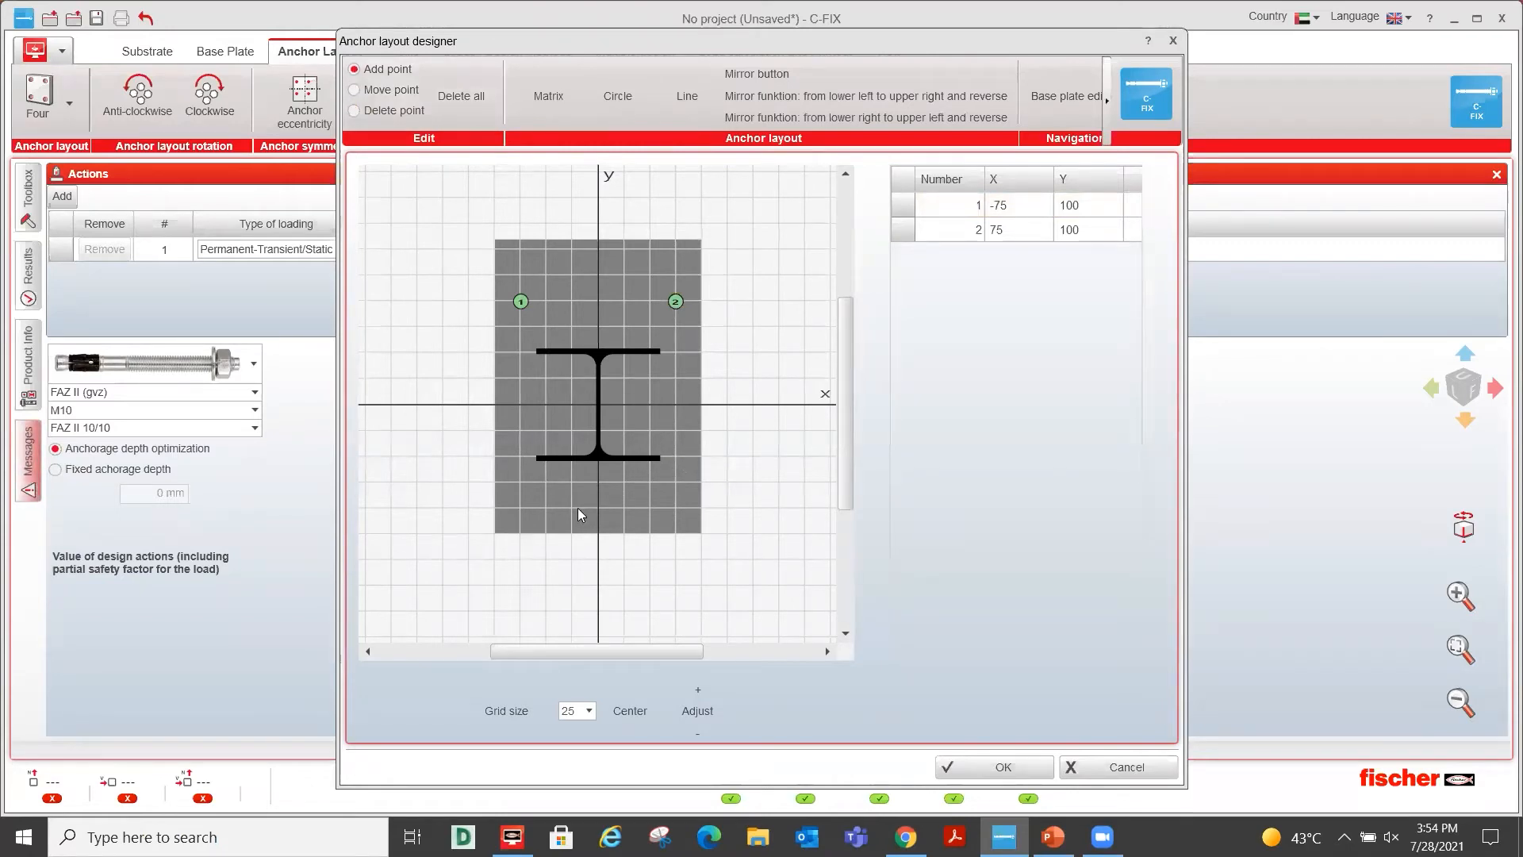
click(522, 484)
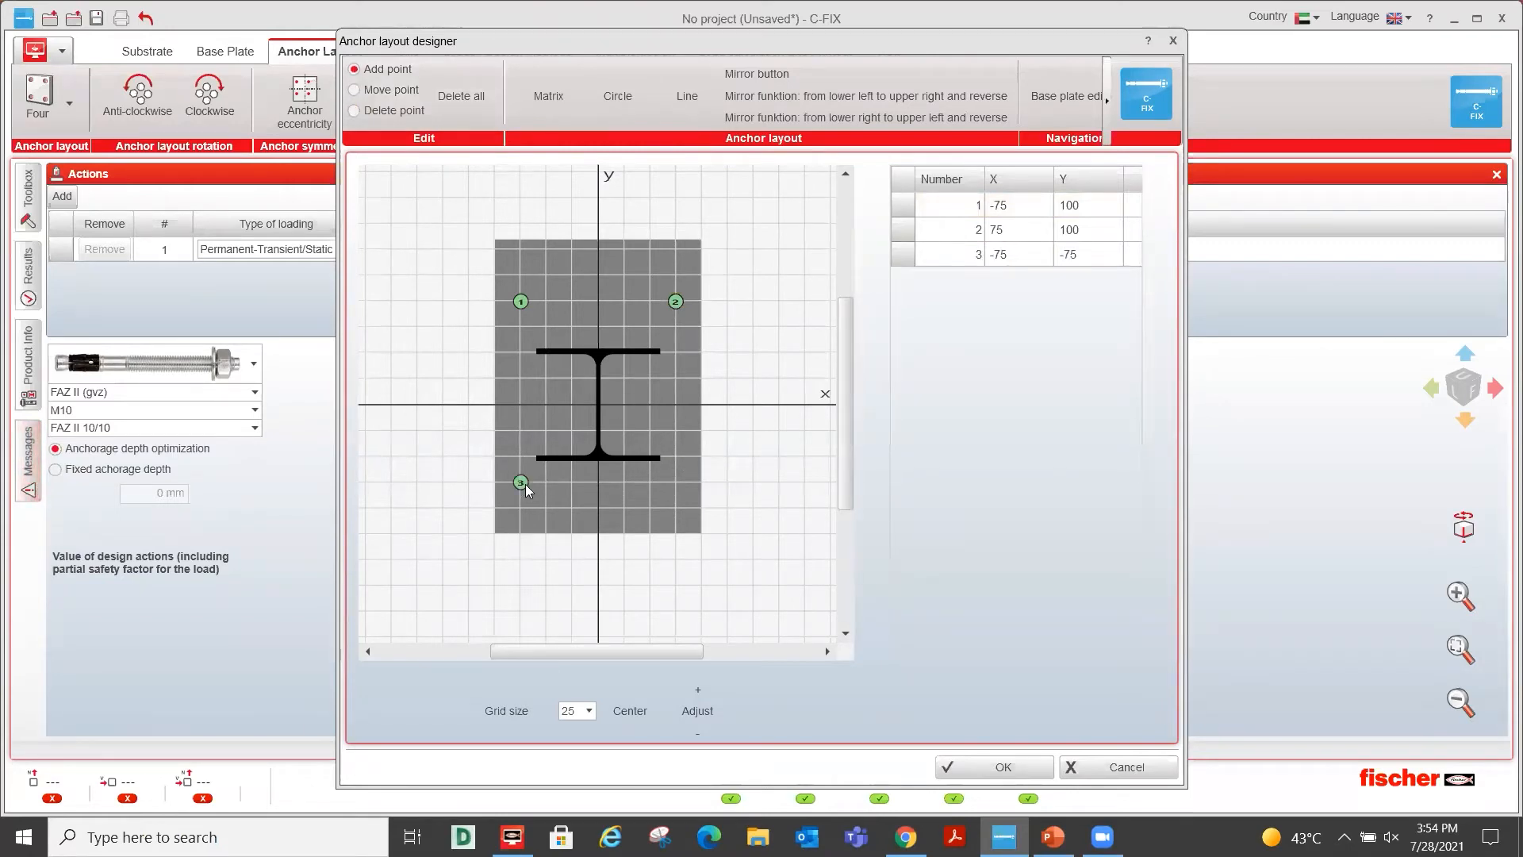
click(680, 482)
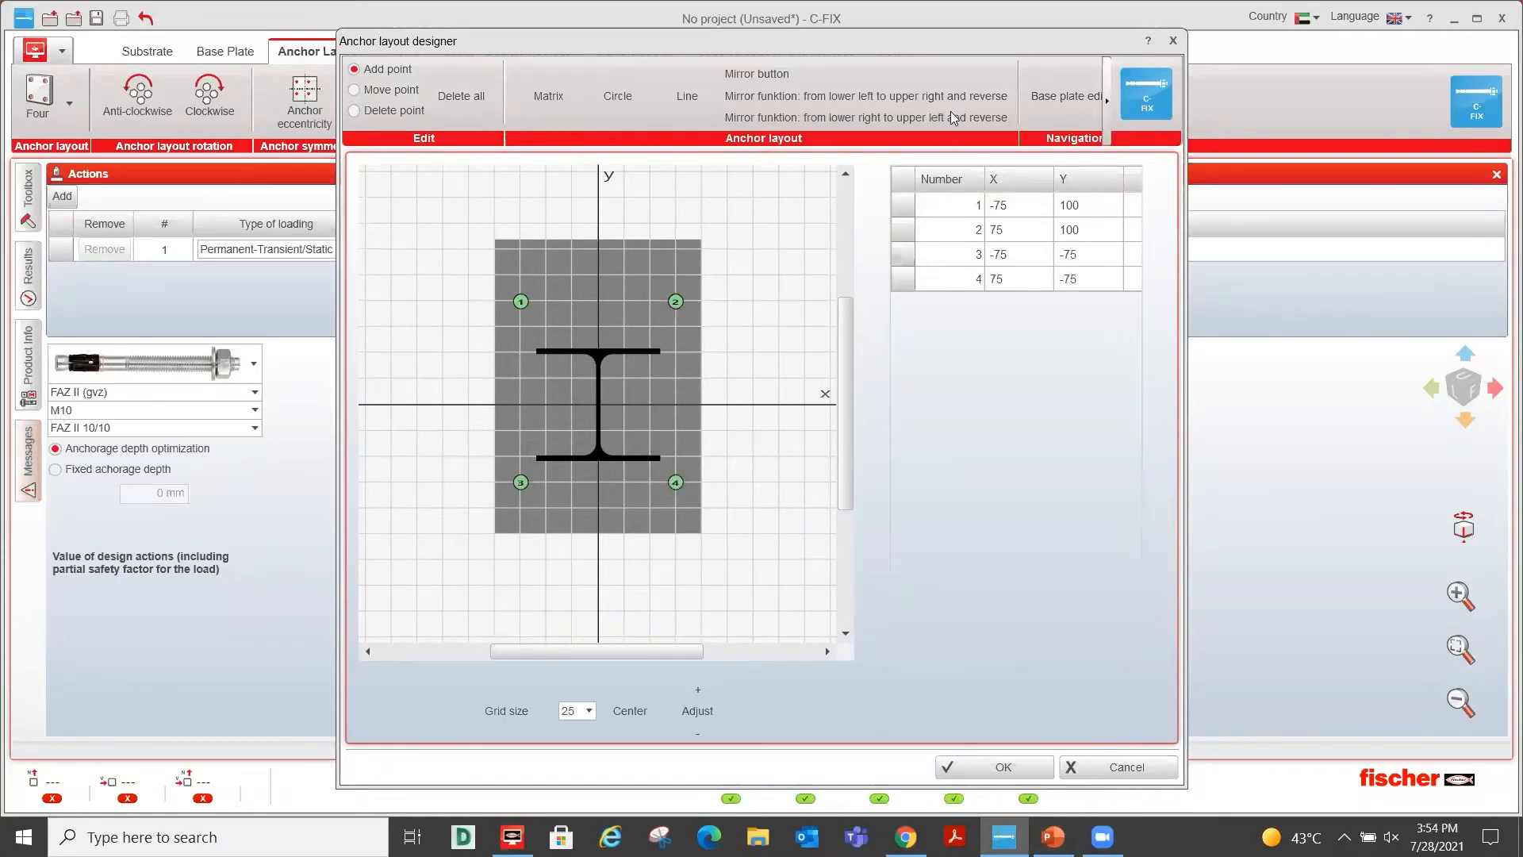
drag(778, 26, 641, 1)
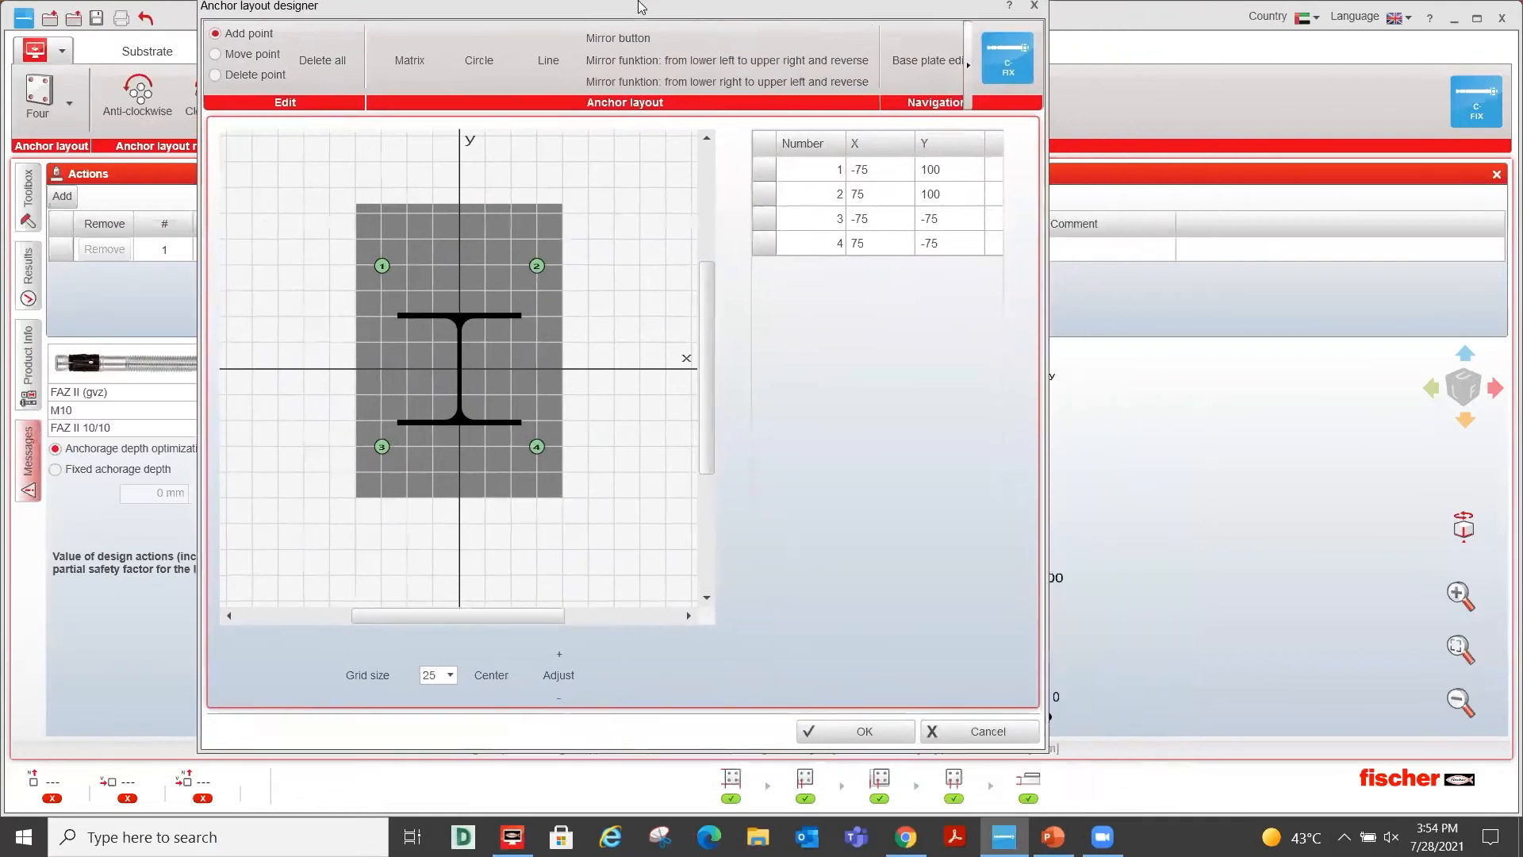
click(886, 729)
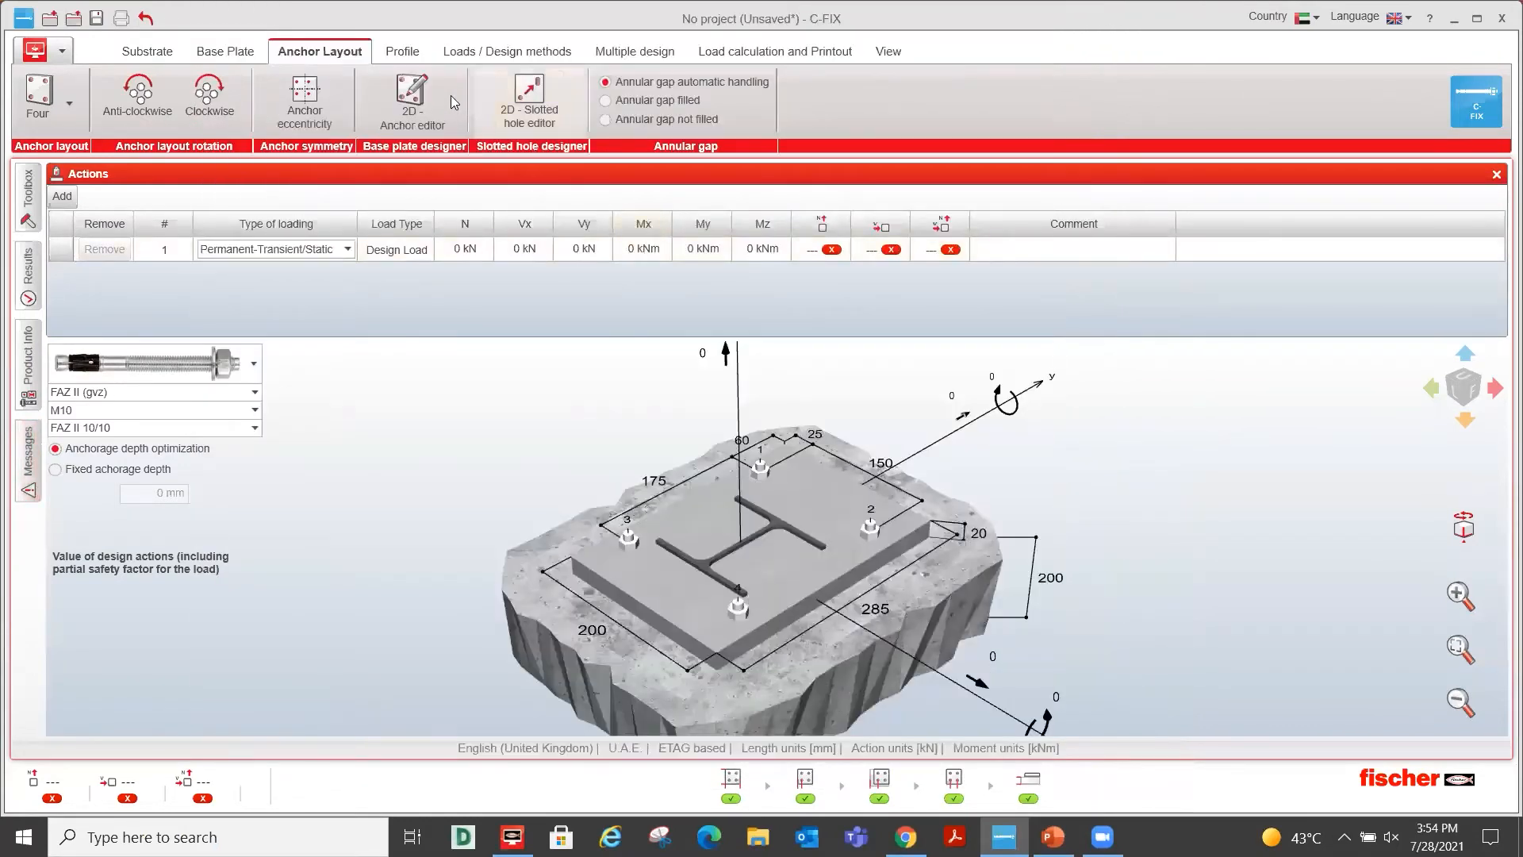
Try slotted holes along the x-direction at the four anchors, restore round holes on the negative-x pair, and discard the edits.
click(523, 133)
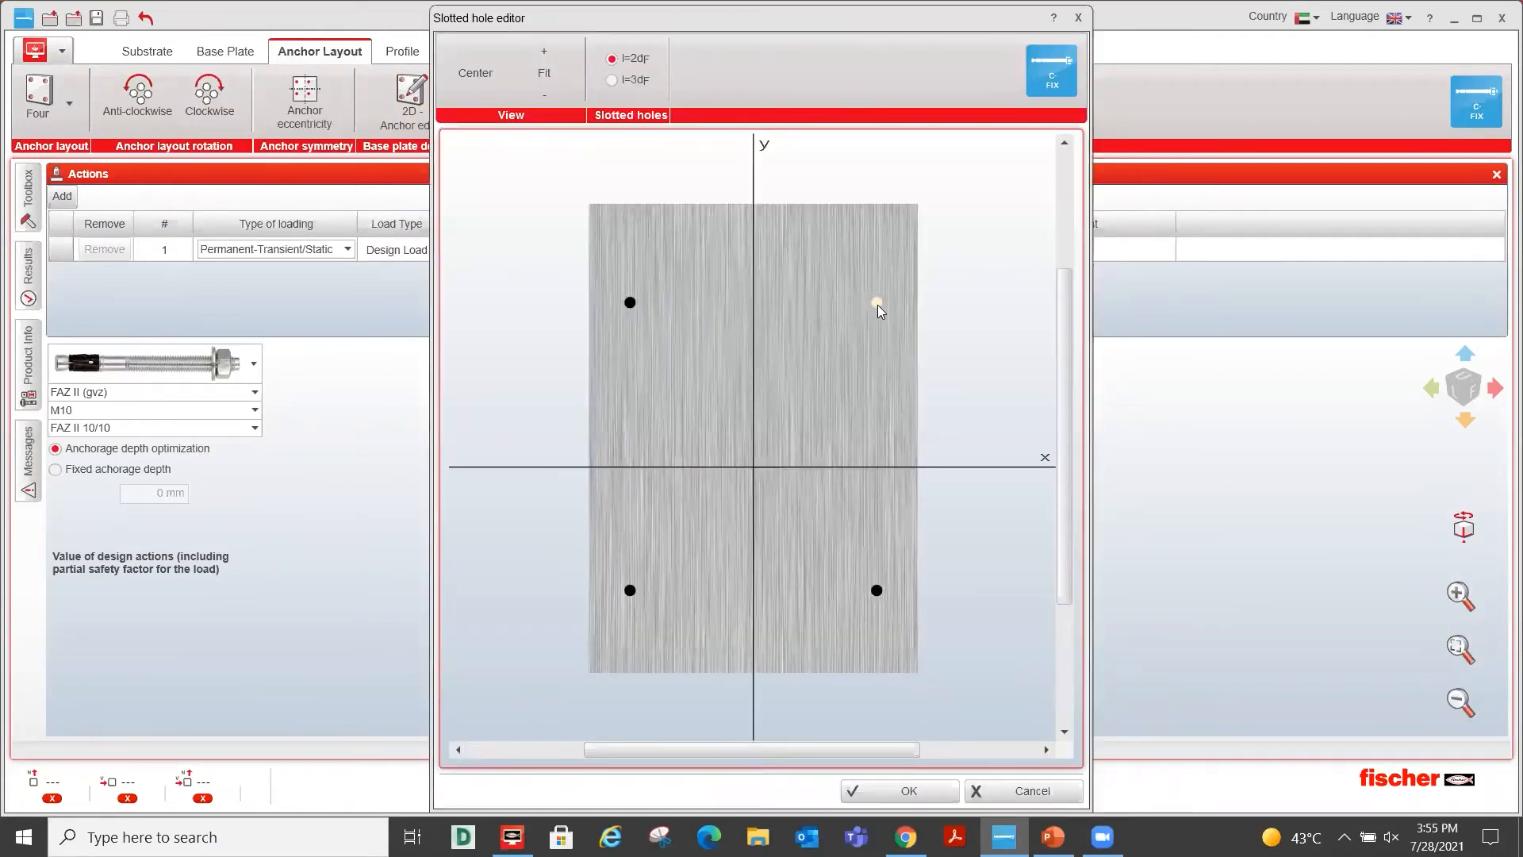
click(877, 304)
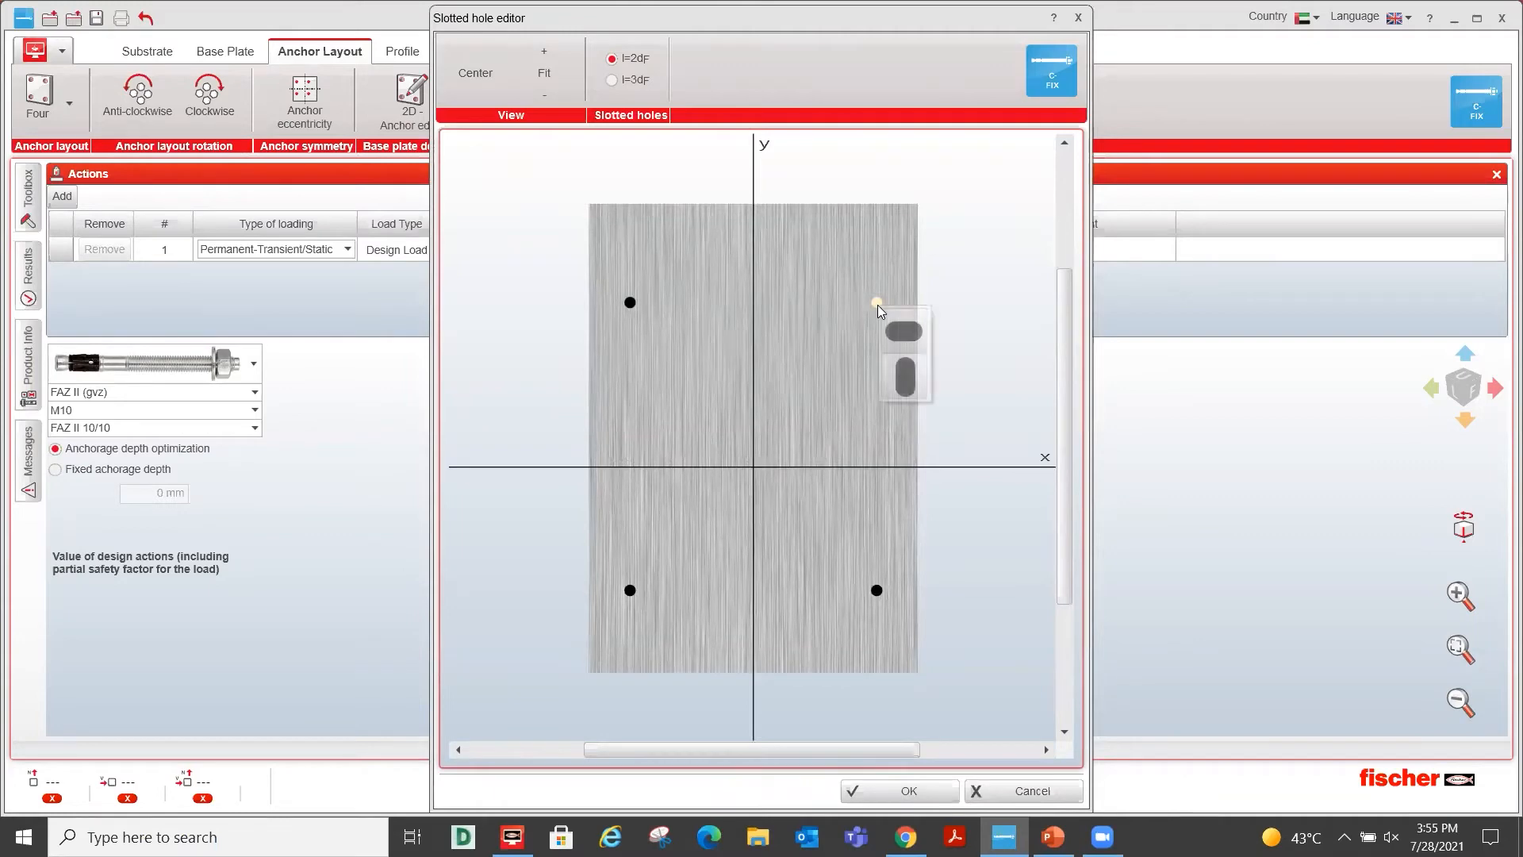
click(911, 340)
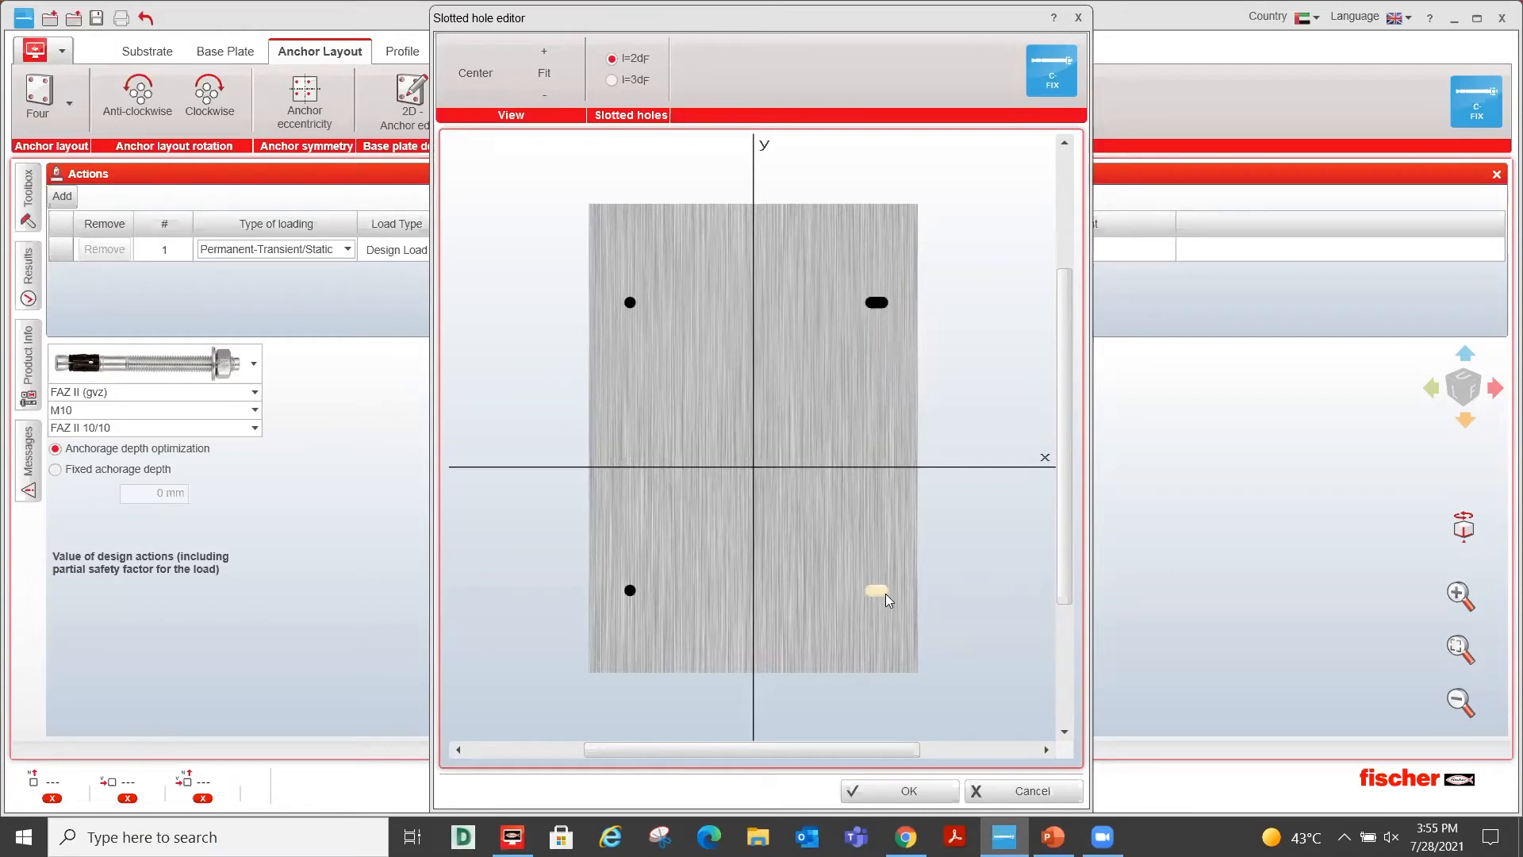
click(630, 302)
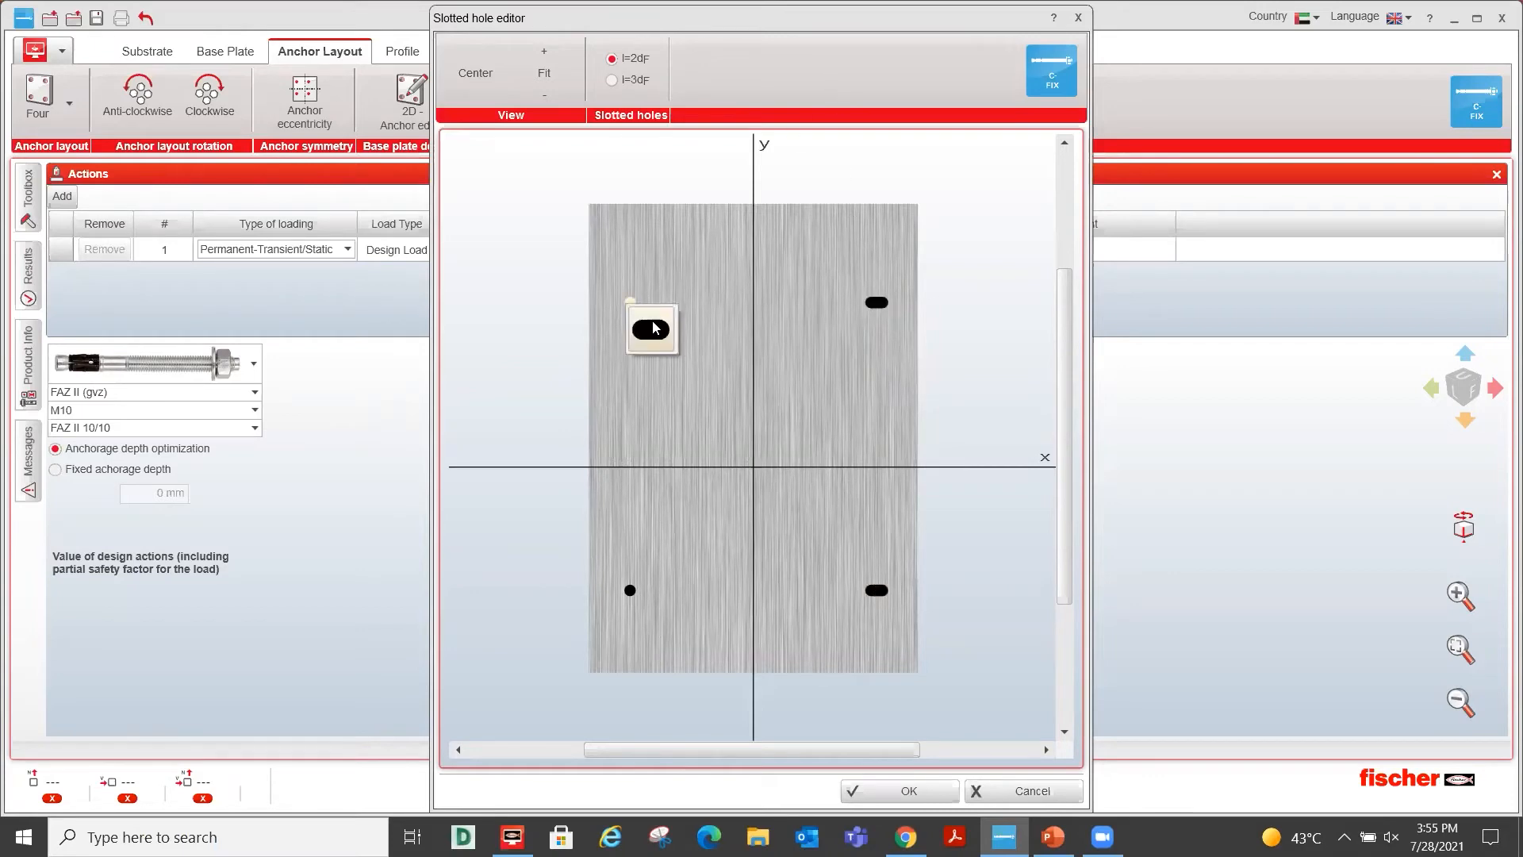
click(656, 328)
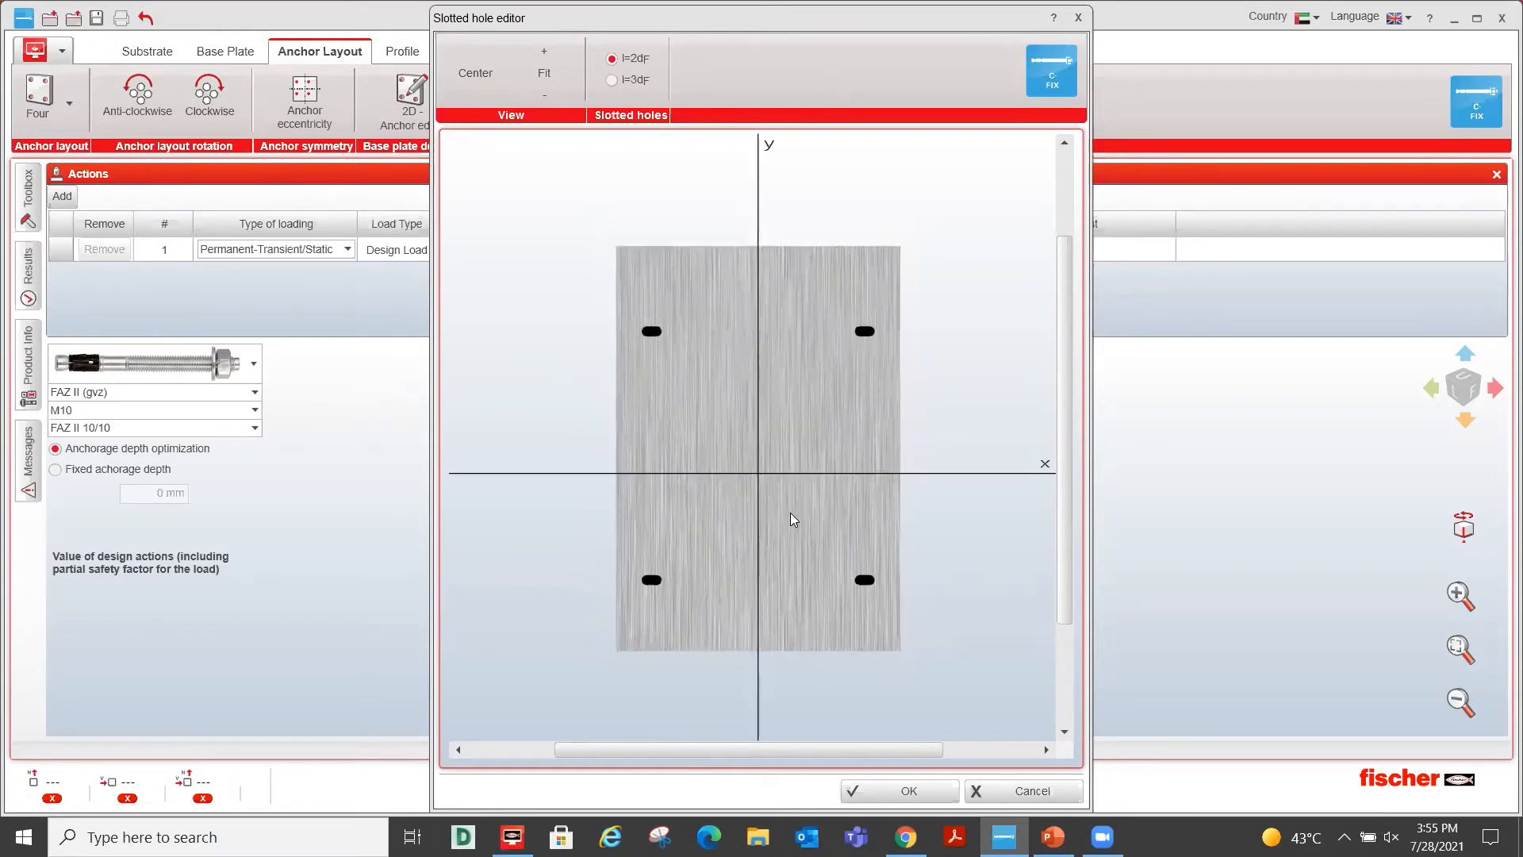
drag(807, 19, 620, 14)
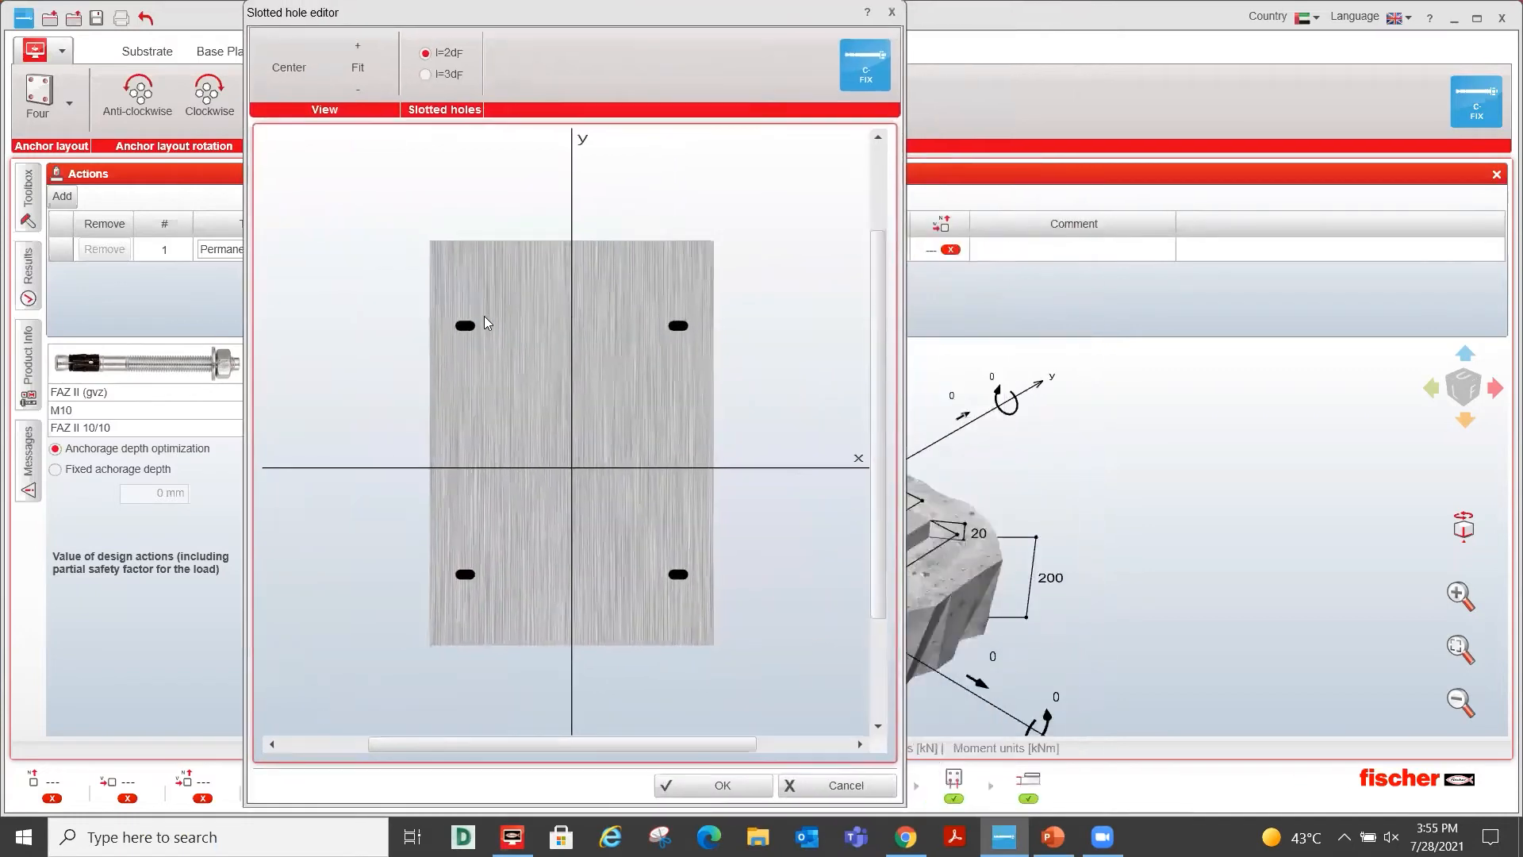
click(496, 351)
drag(647, 19, 620, 16)
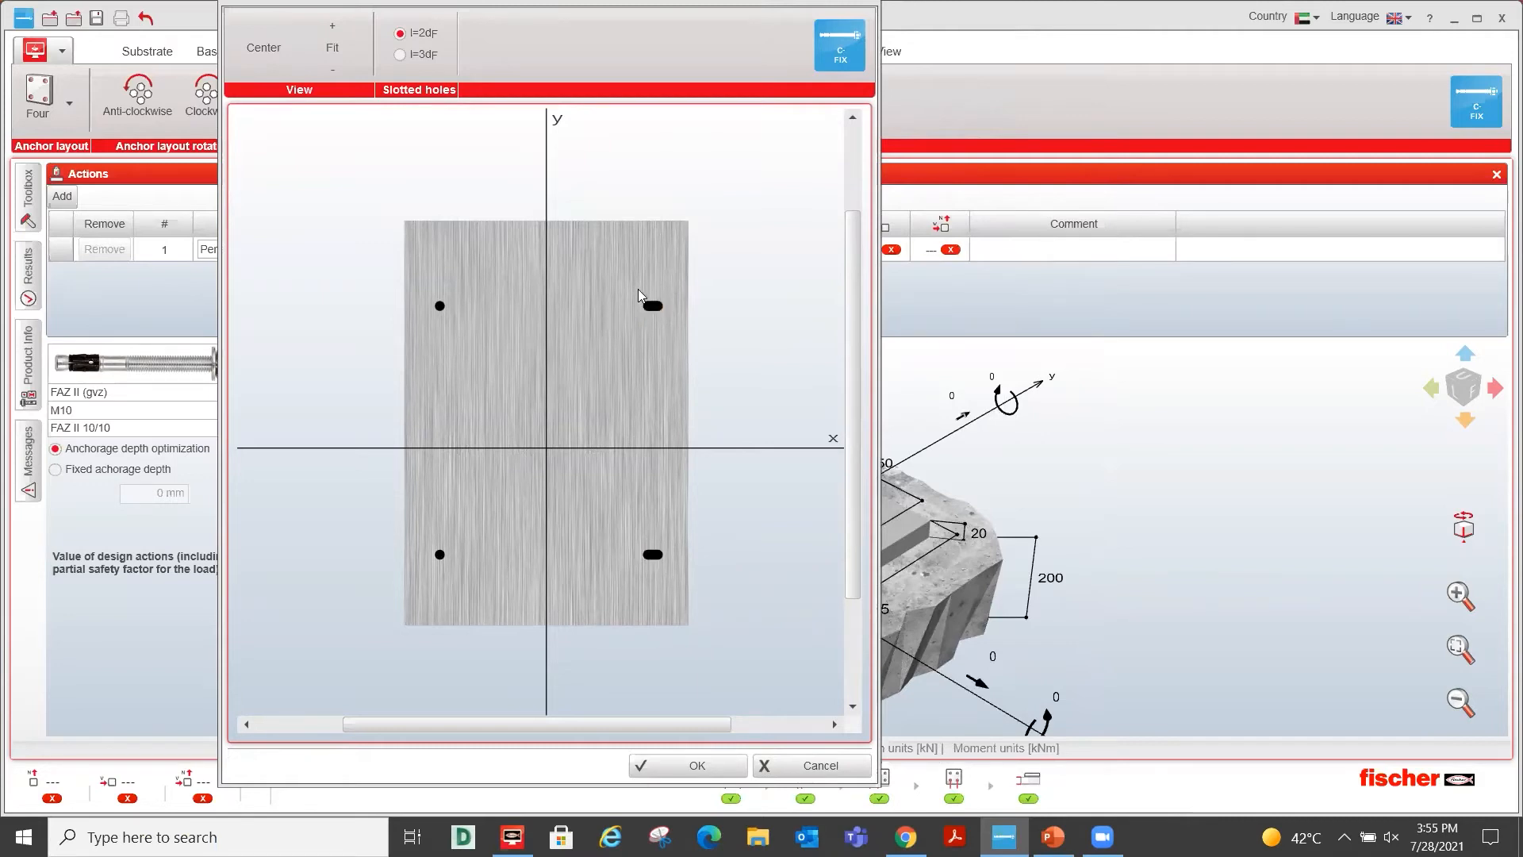
click(794, 766)
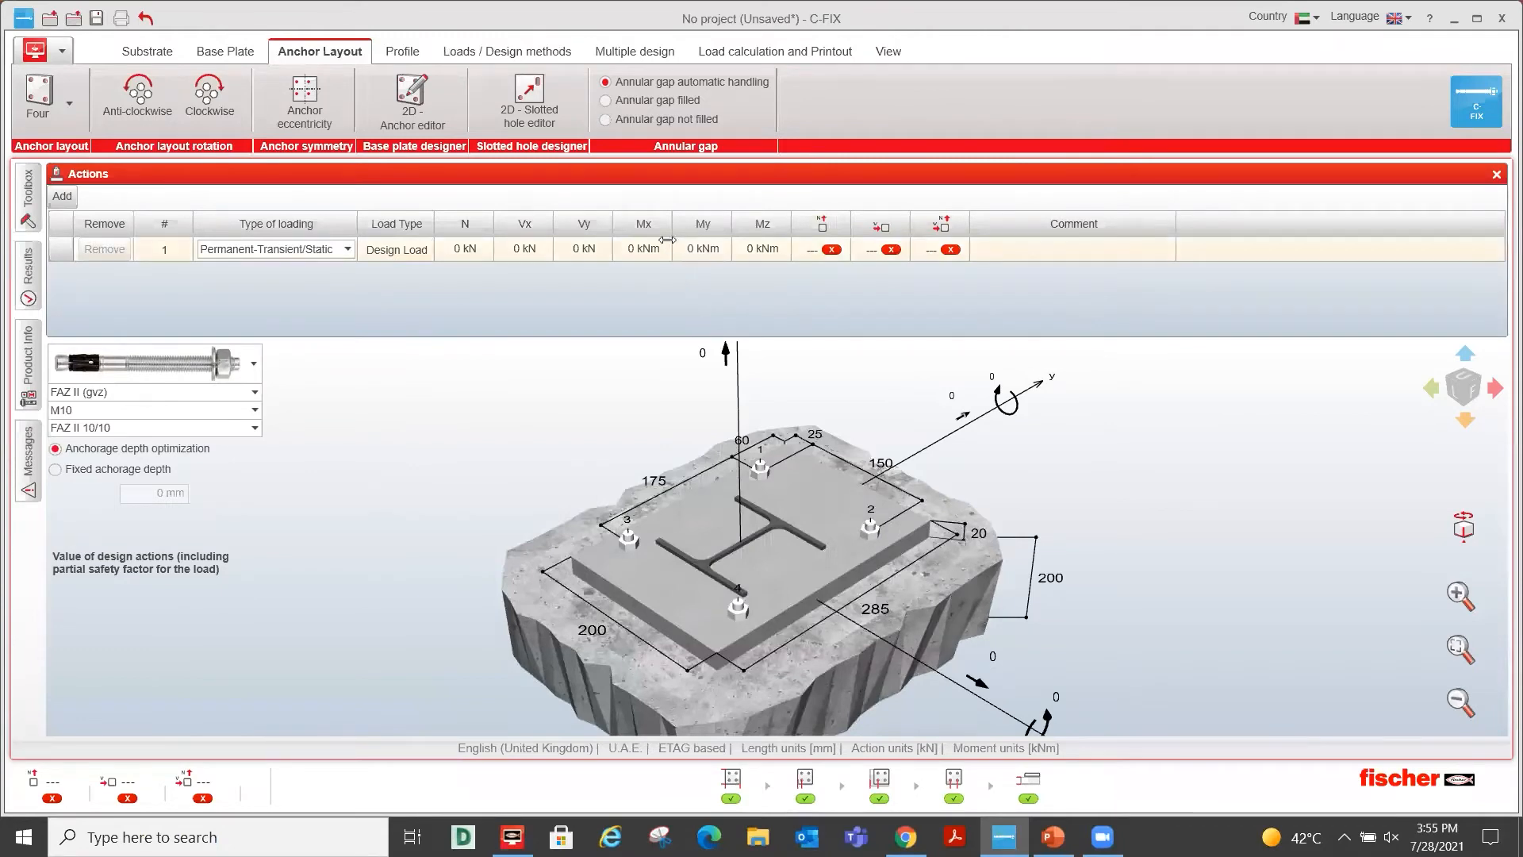
Try the filled annular gap option, inspect the anchors in the 3D model, and restore automatic annular gap handling.
mouse_move(647, 90)
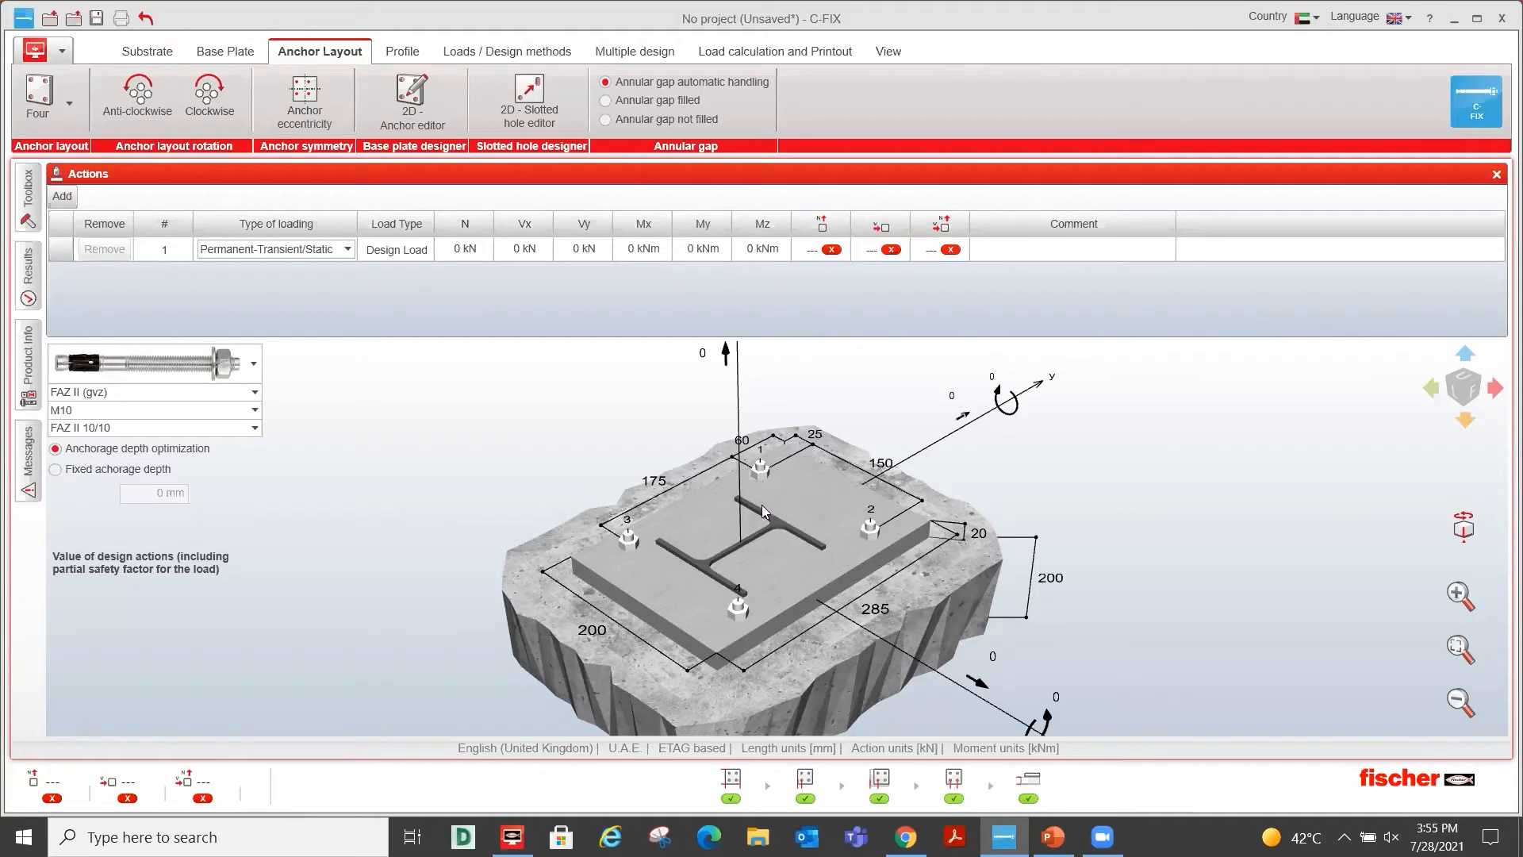
click(643, 103)
scroll(746, 469, up, 5)
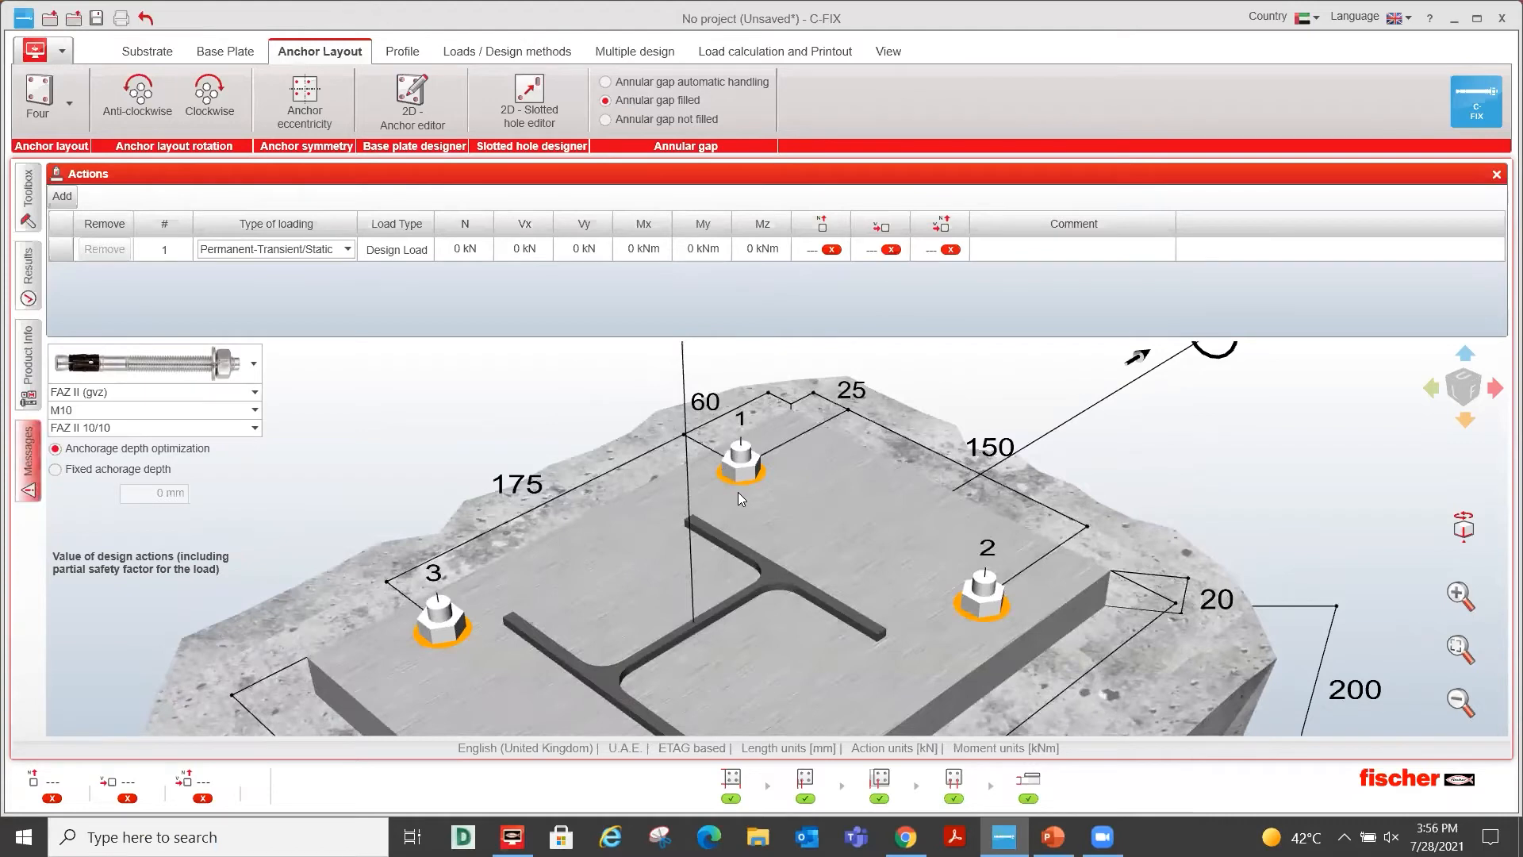
scroll(736, 490, down, 3)
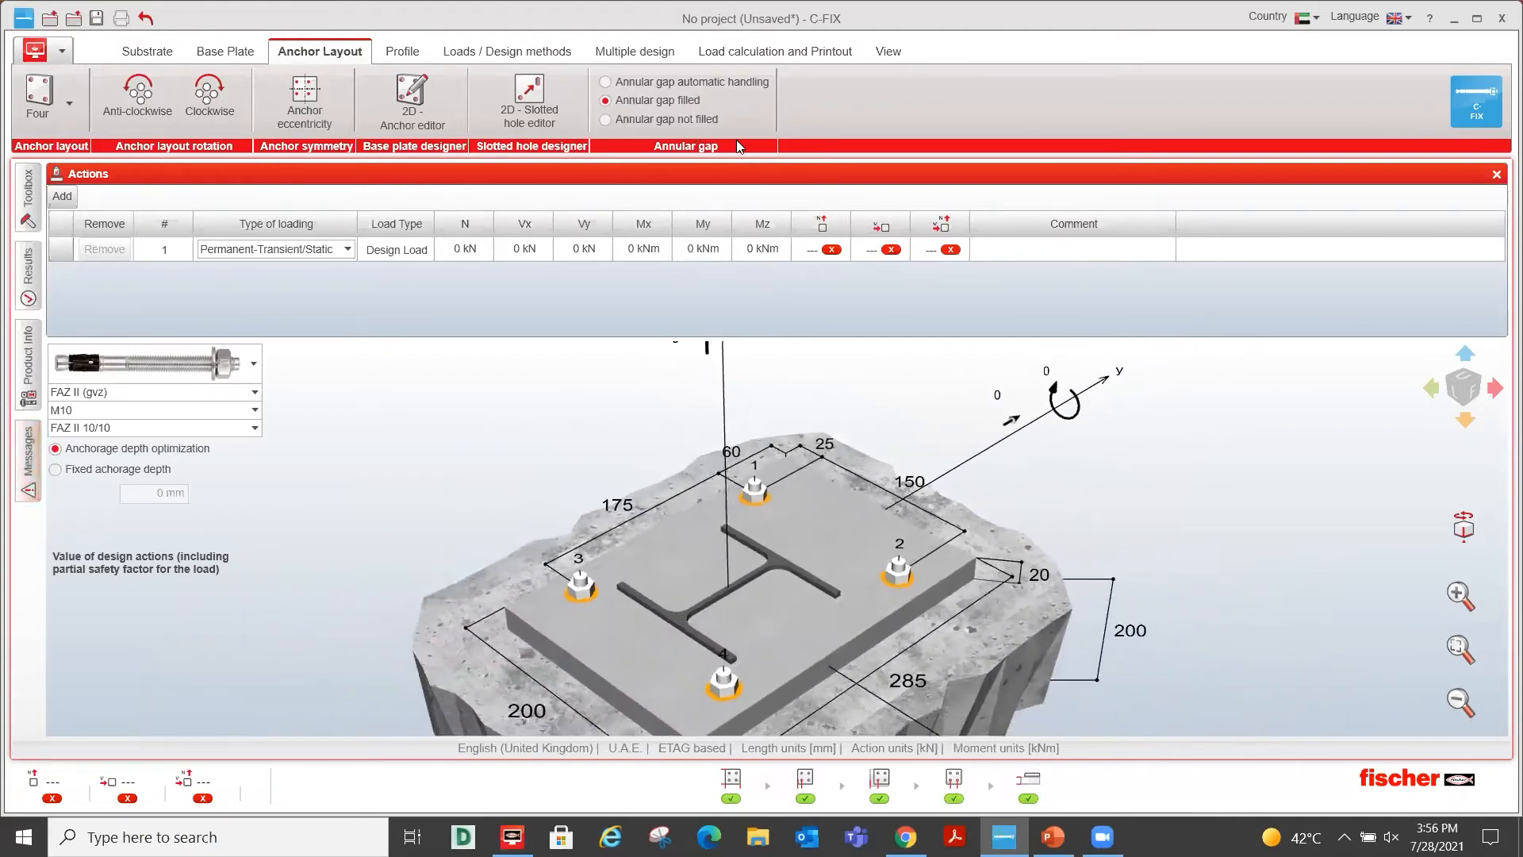
mouse_move(690, 85)
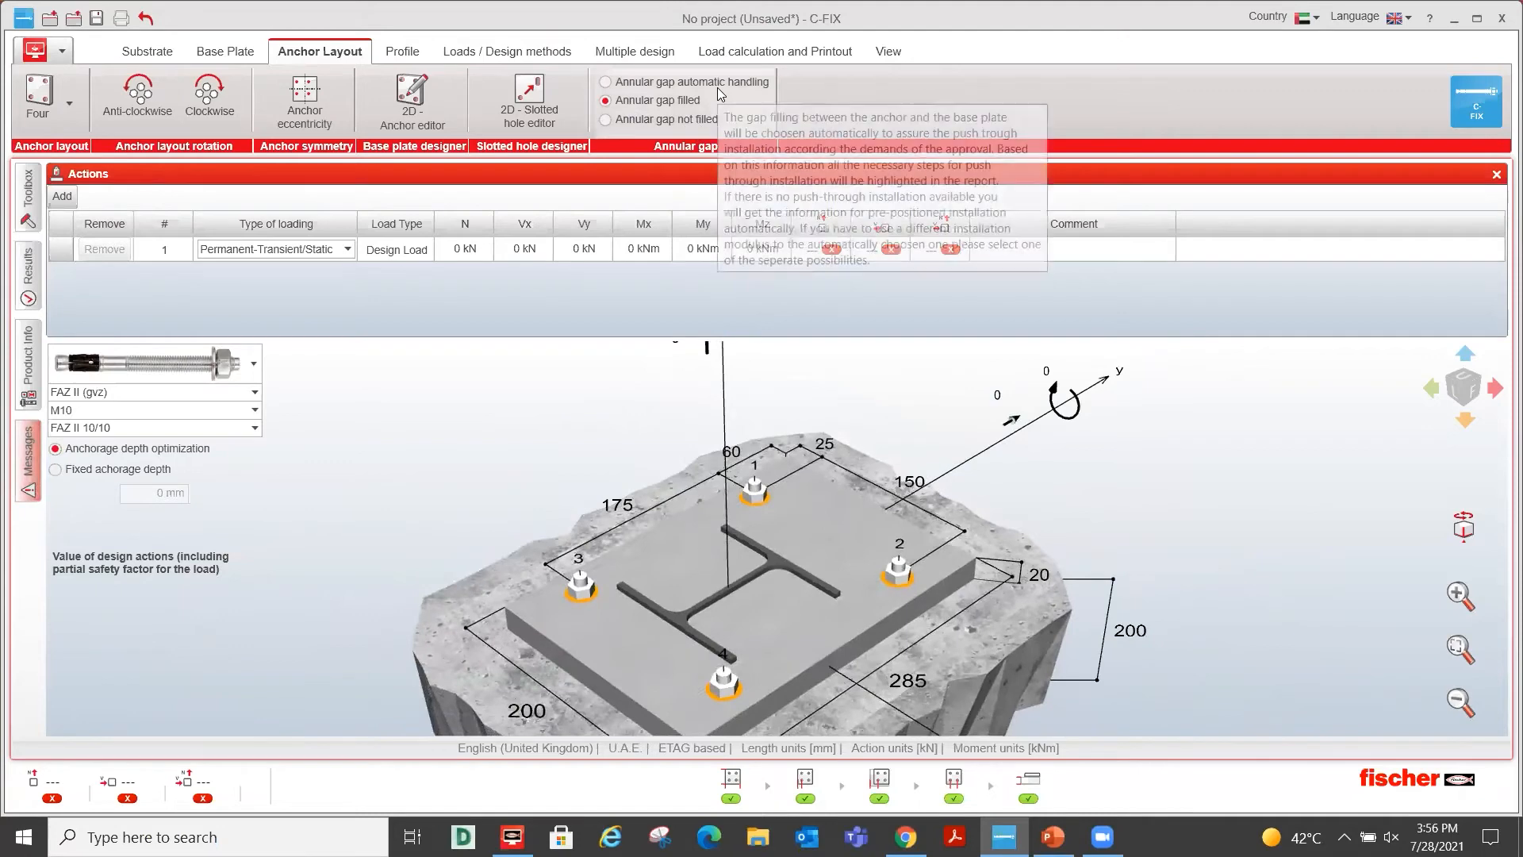
click(644, 86)
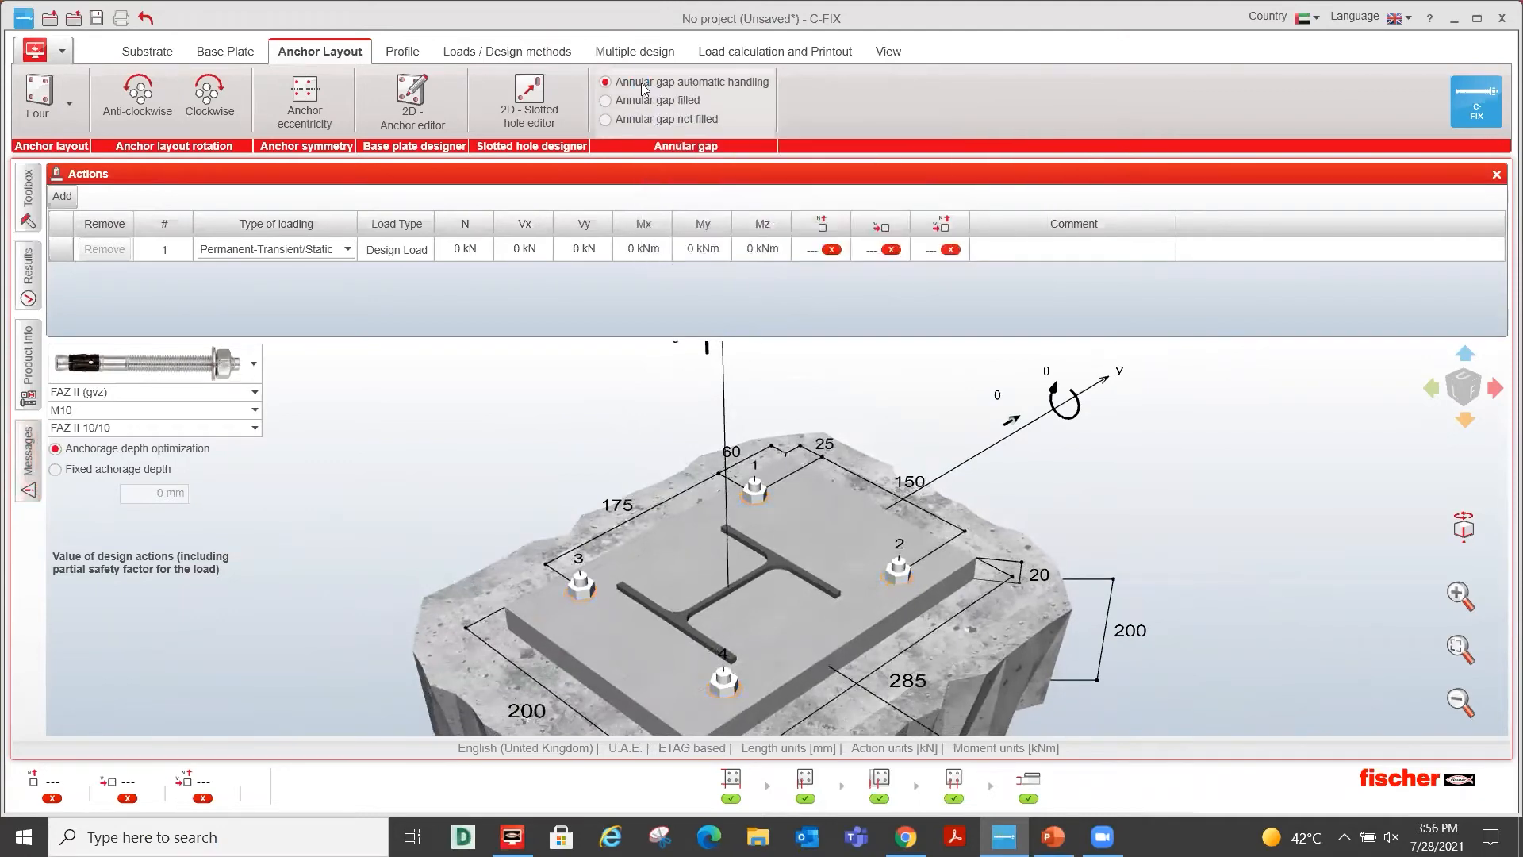
scroll(836, 554, down, 3)
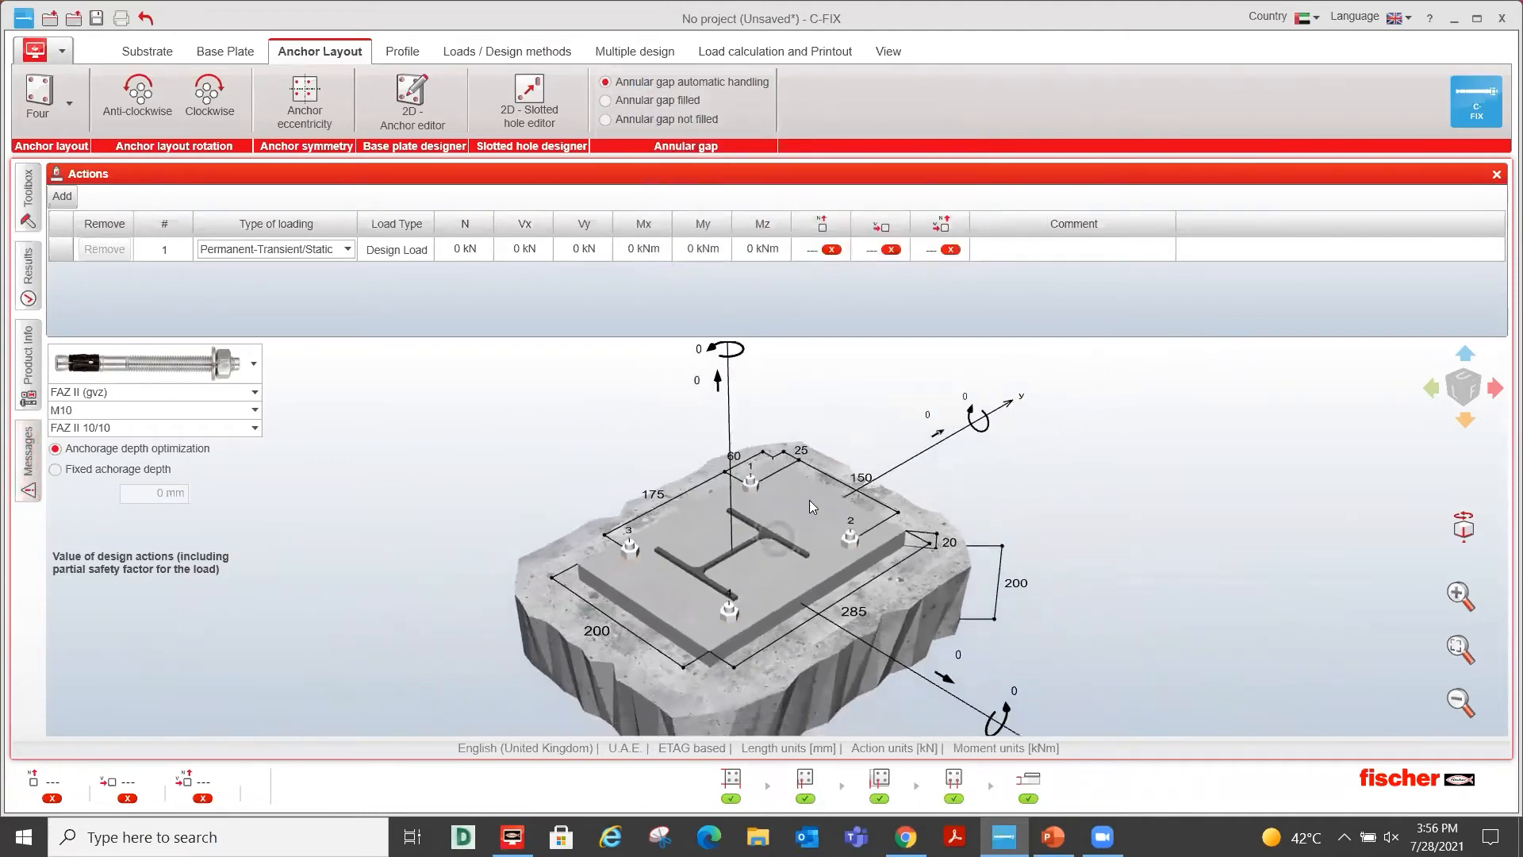
drag(785, 460, 791, 500)
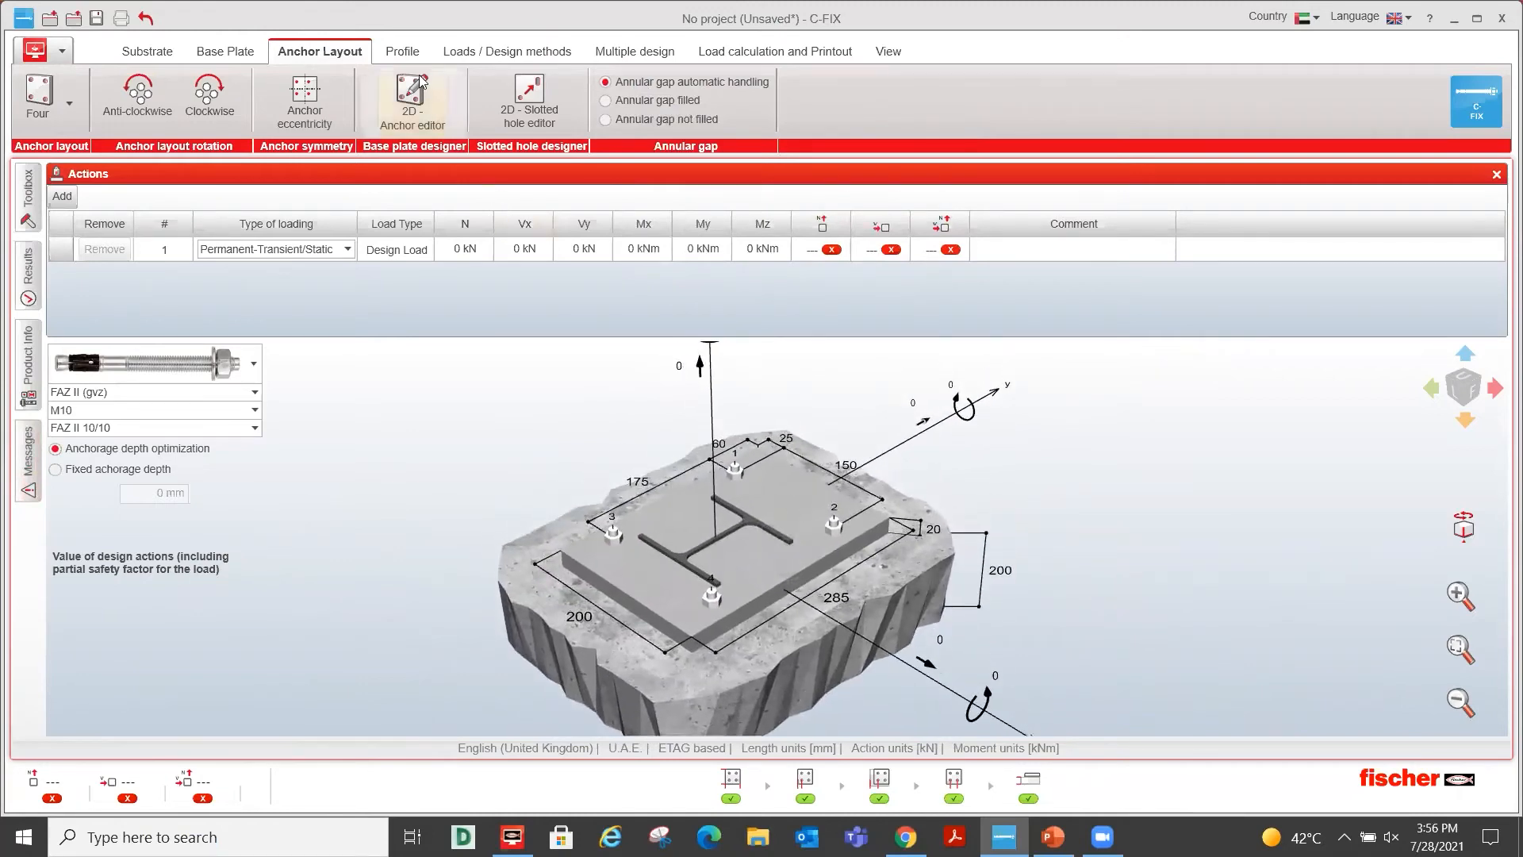
Review the available profile types, from I-sections to tubes and solid rectangular sections, keeping the HEAA profile.
click(405, 52)
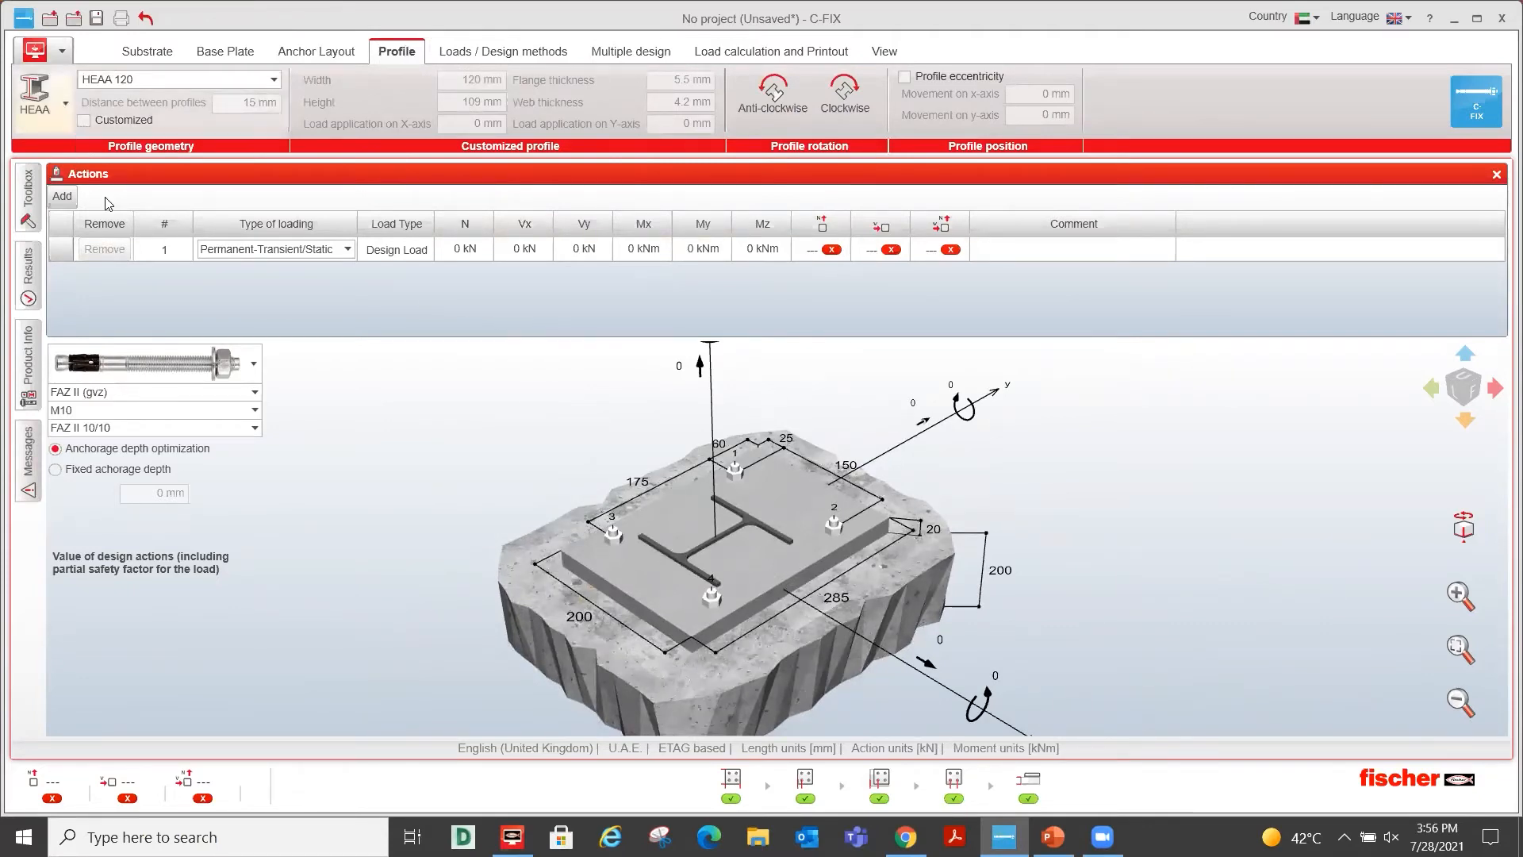
click(64, 104)
scroll(334, 327, down, 4)
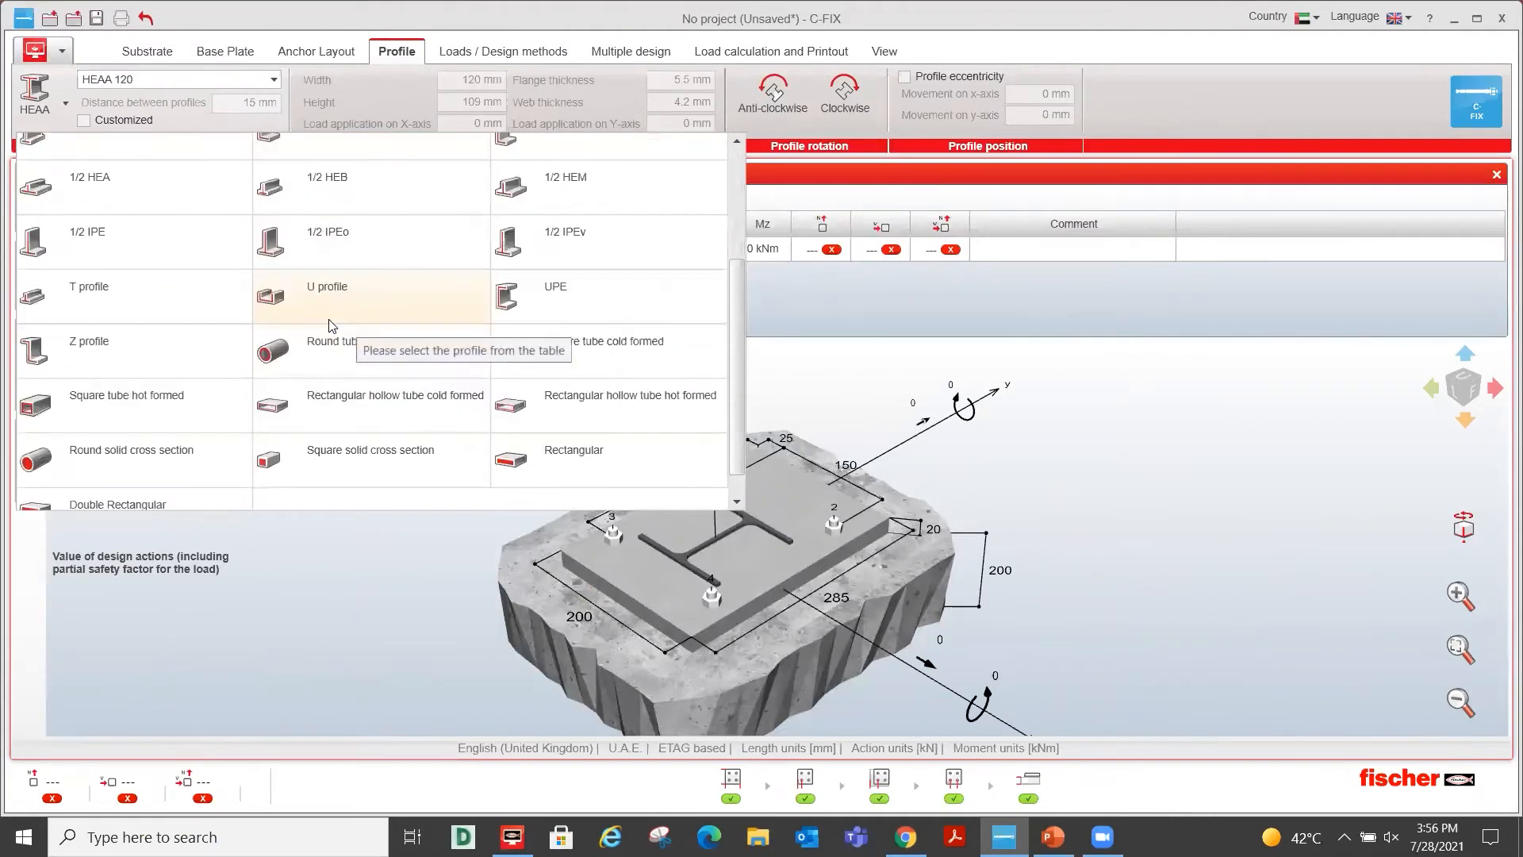
scroll(264, 357, up, 1)
scroll(128, 267, up, 3)
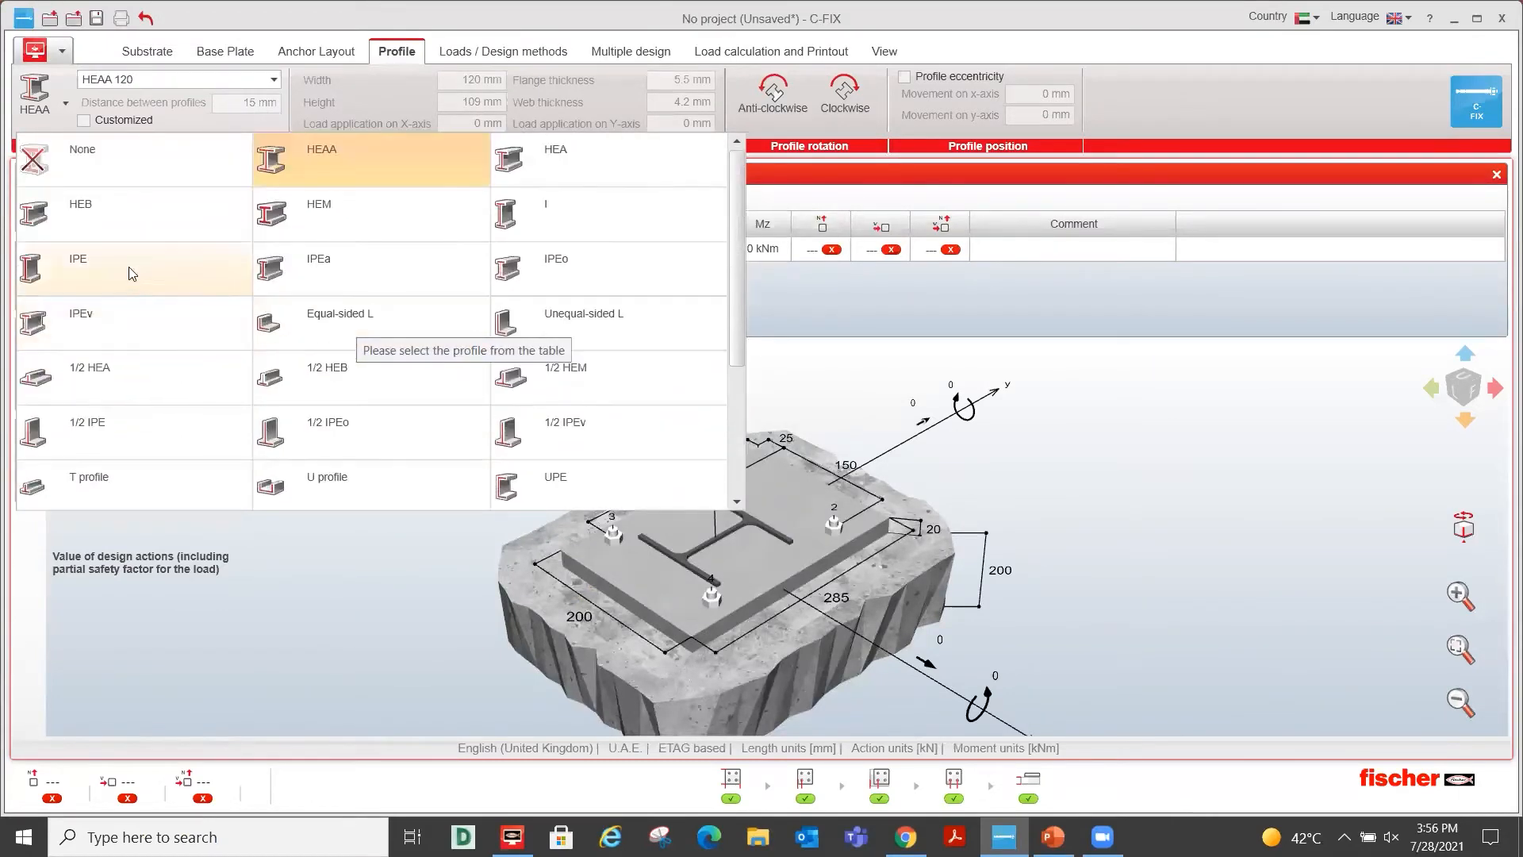
scroll(119, 333, down, 3)
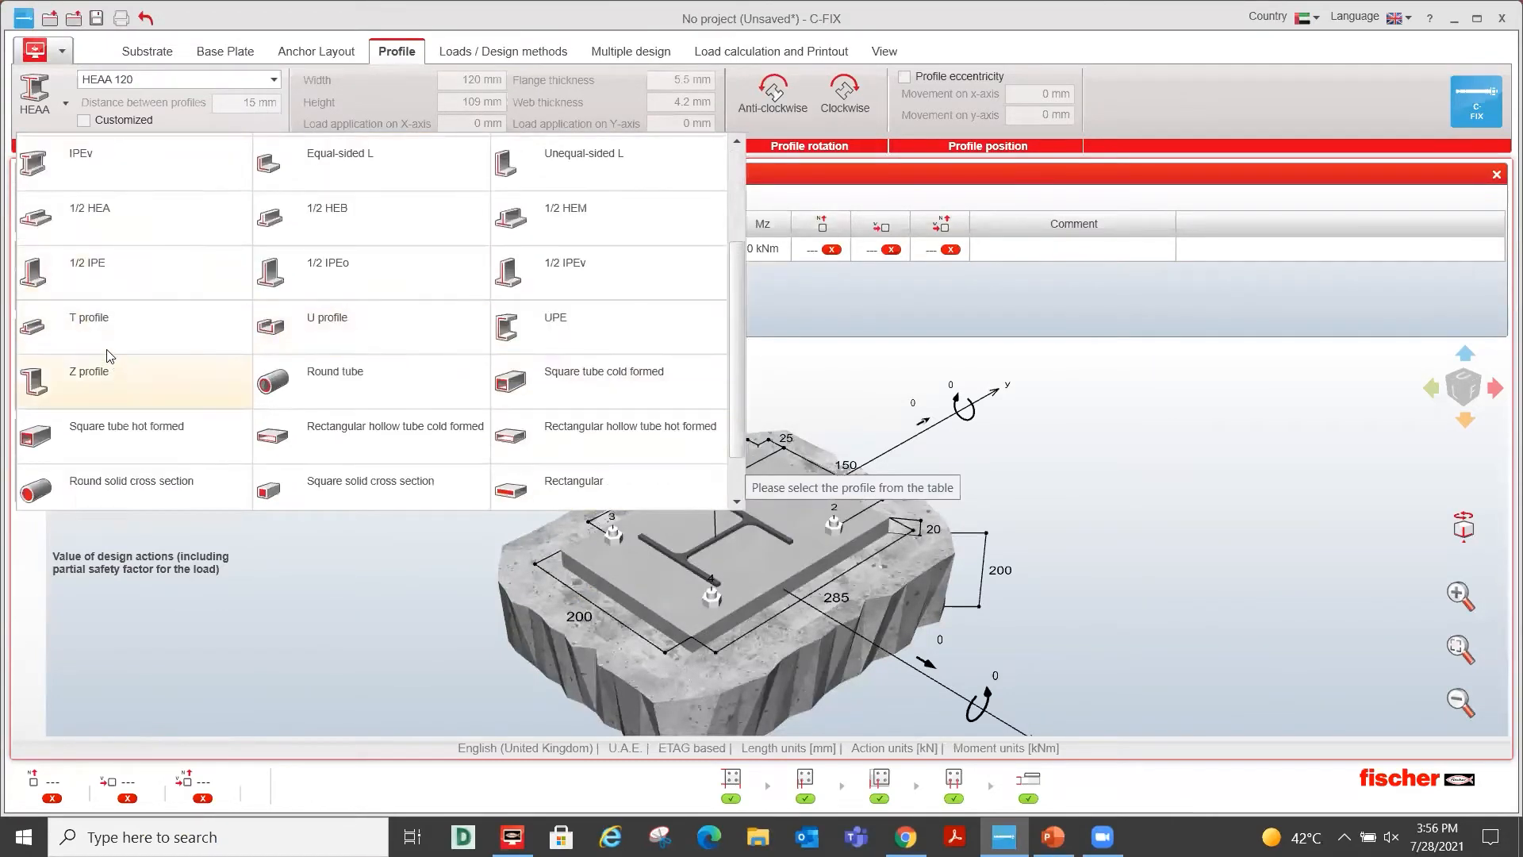
scroll(385, 412, down, 1)
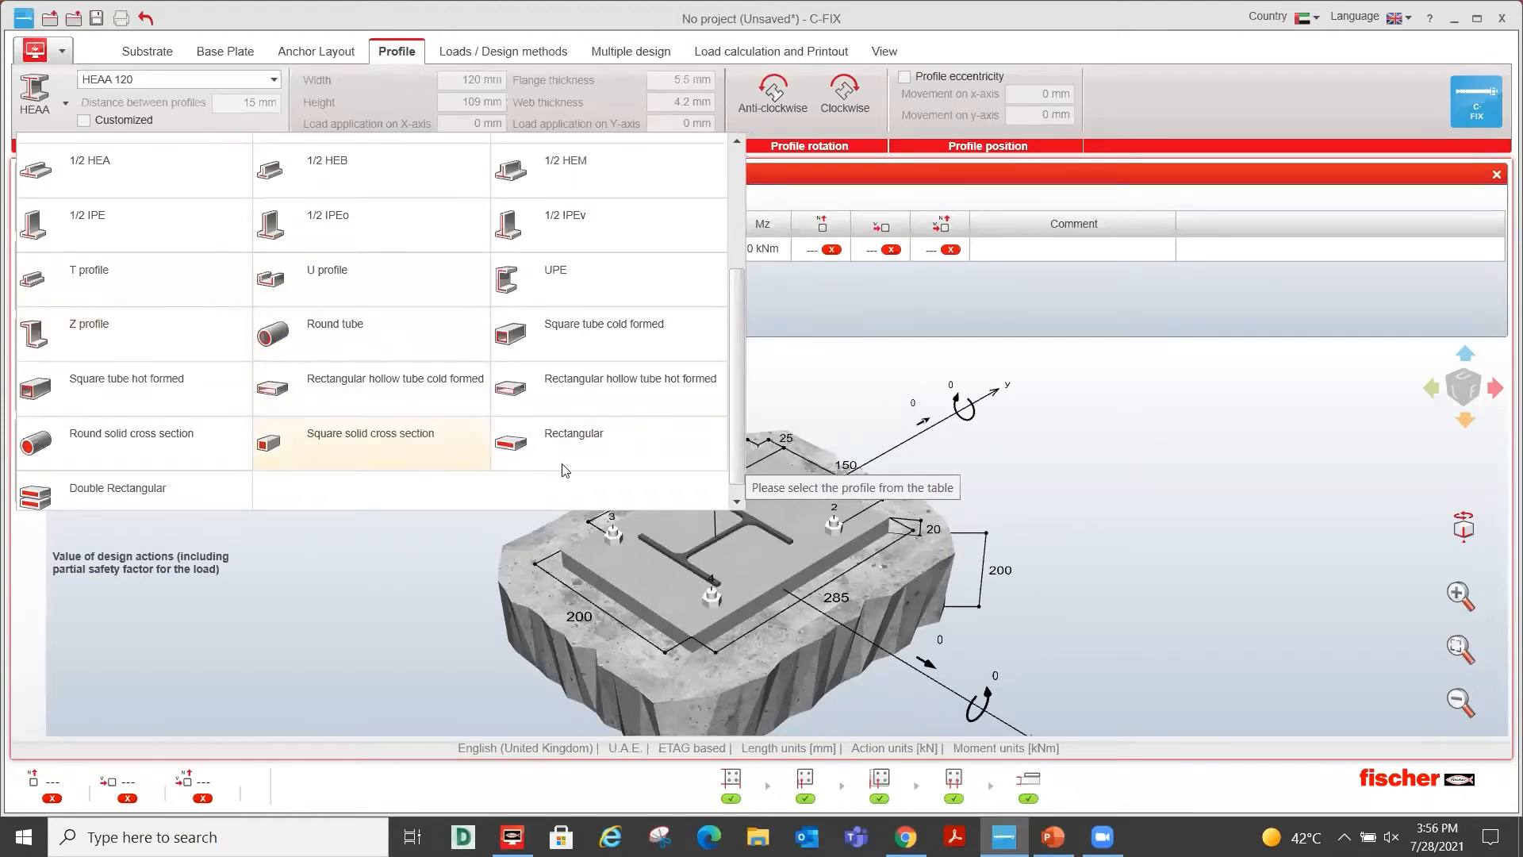
scroll(581, 477, up, 3)
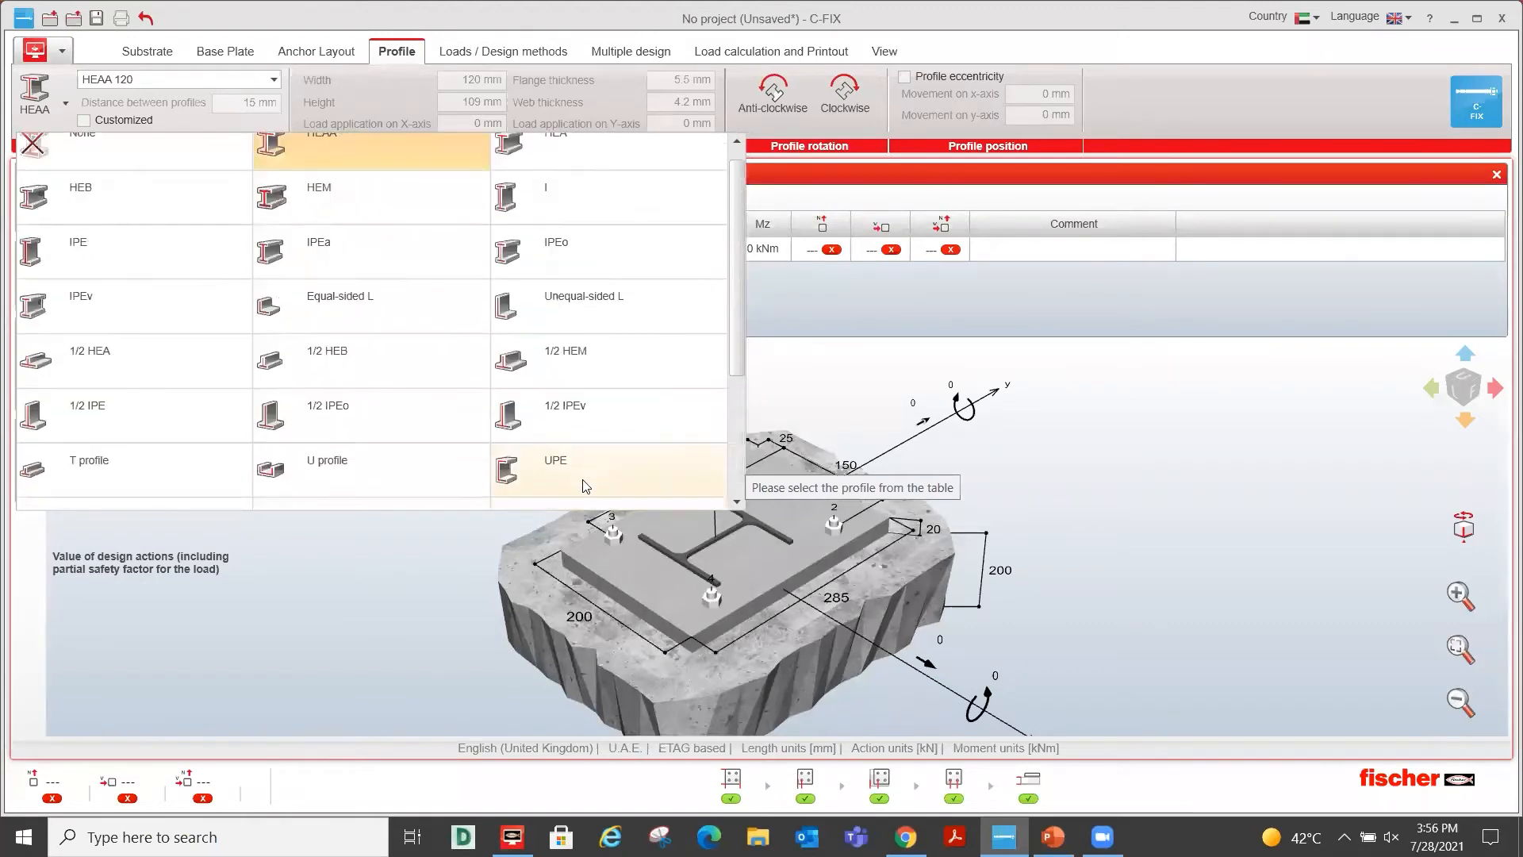
click(893, 415)
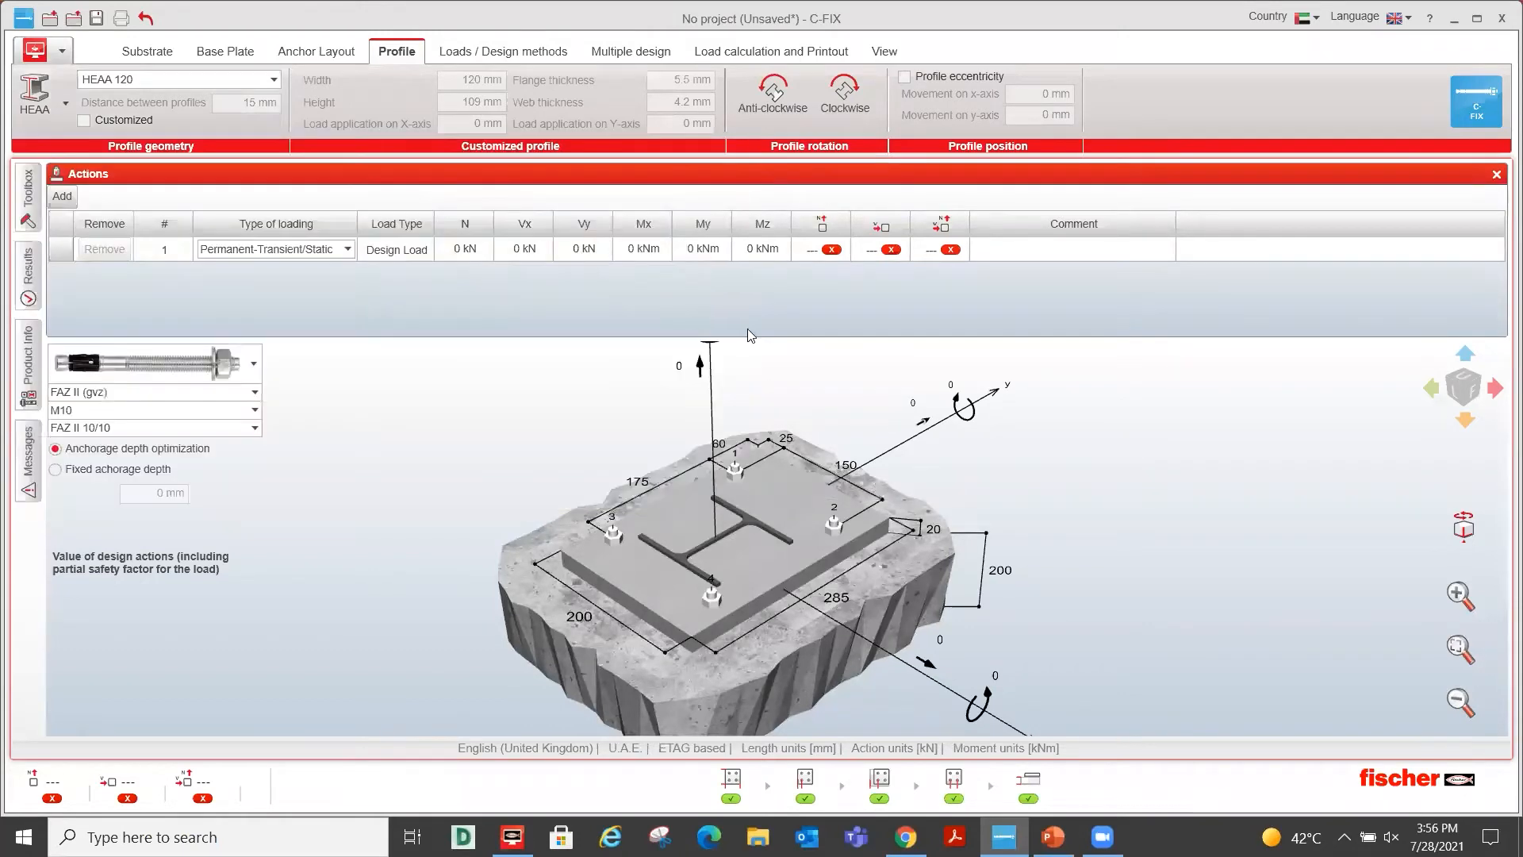
Customize the HEAA 120 profile with width 130 mm, height 115 mm, flange thickness 6 mm and web thickness 5 mm.
click(119, 123)
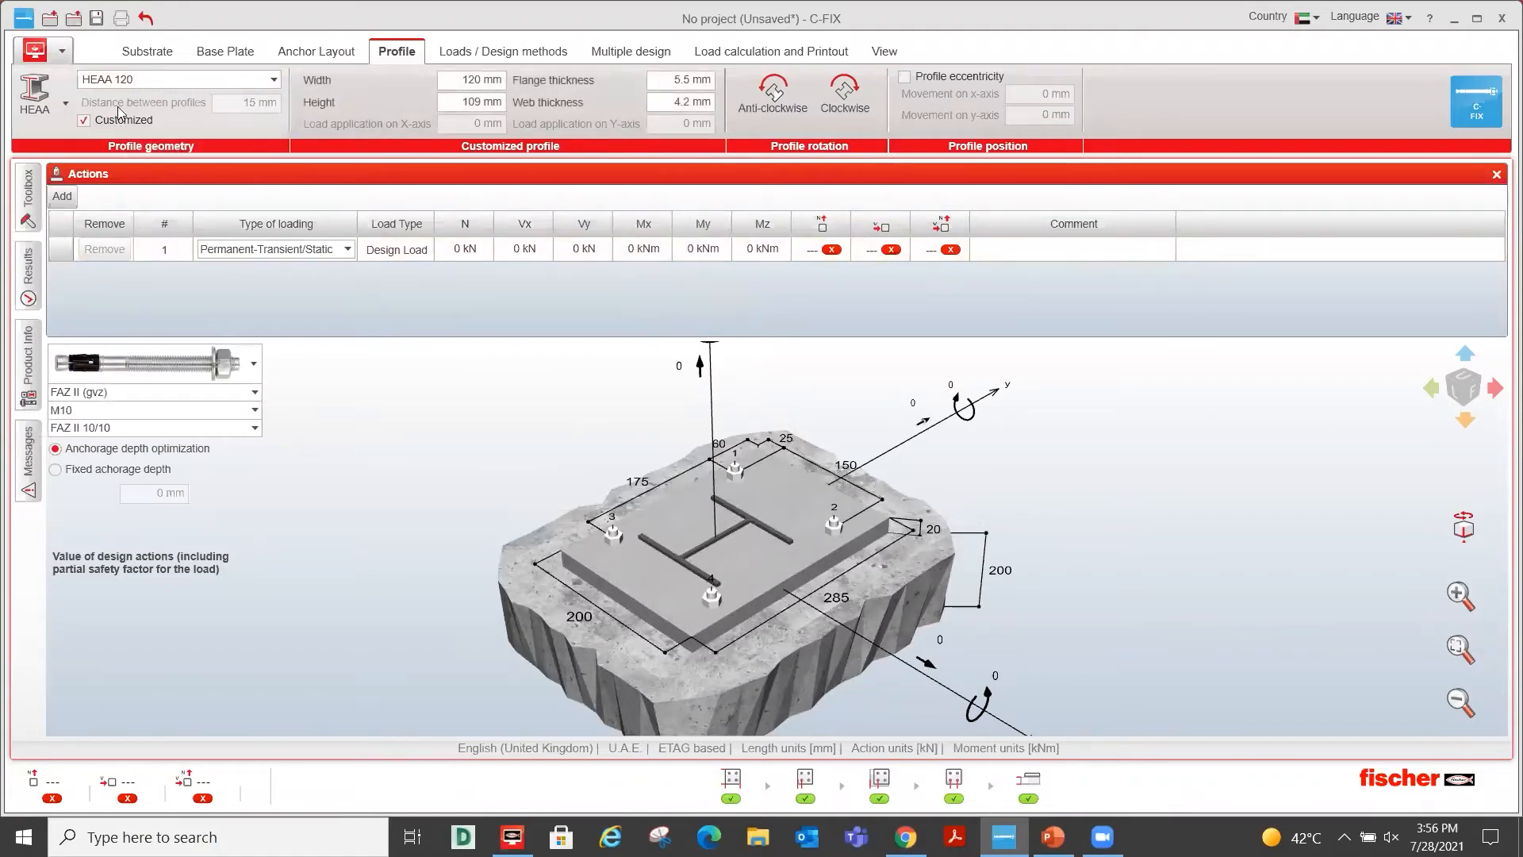
click(468, 78)
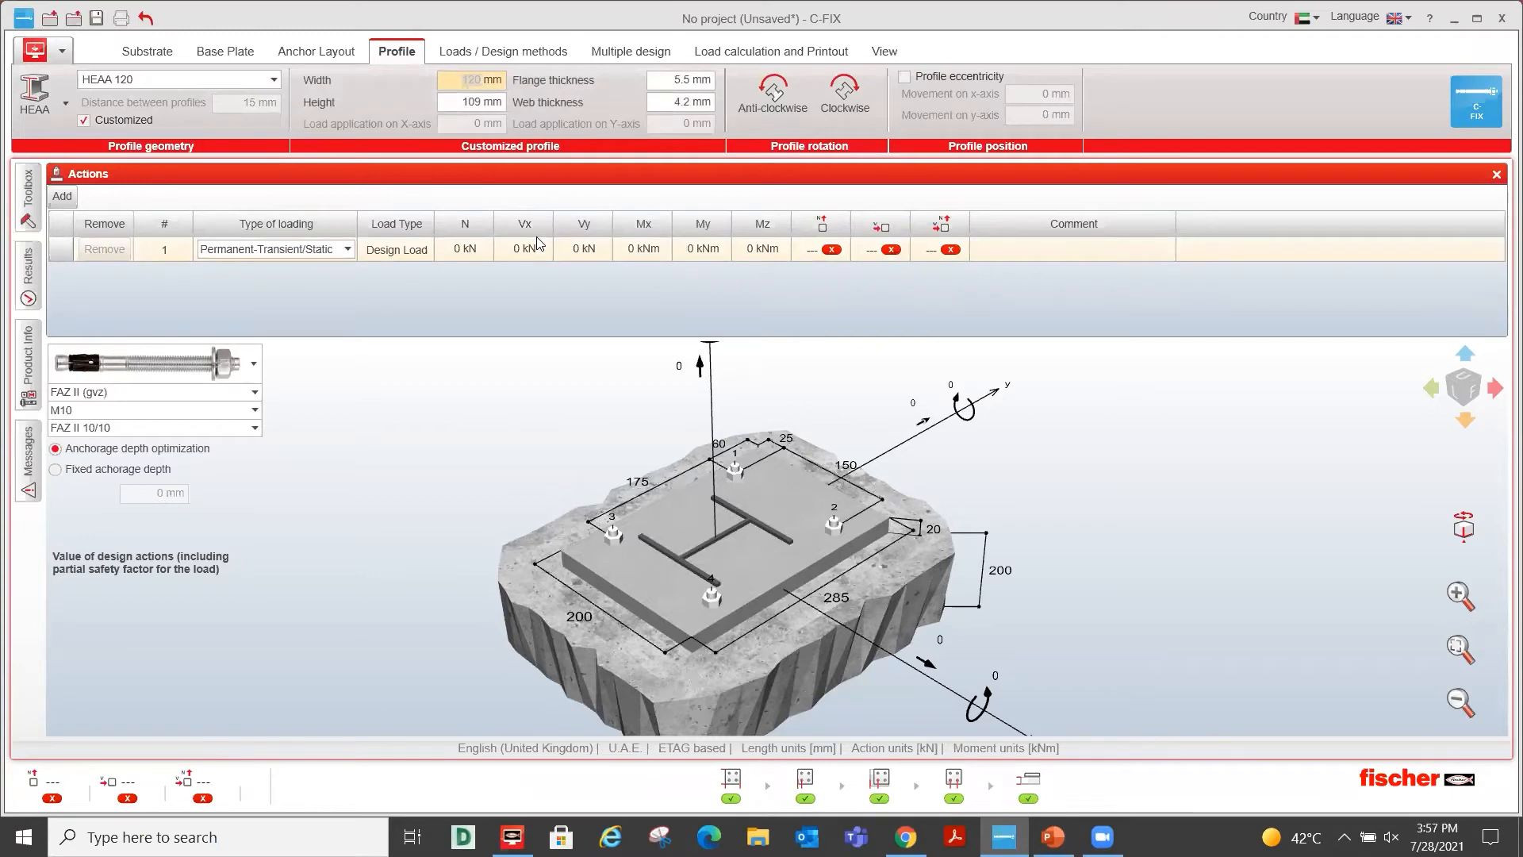
text(130)
key(Tab)
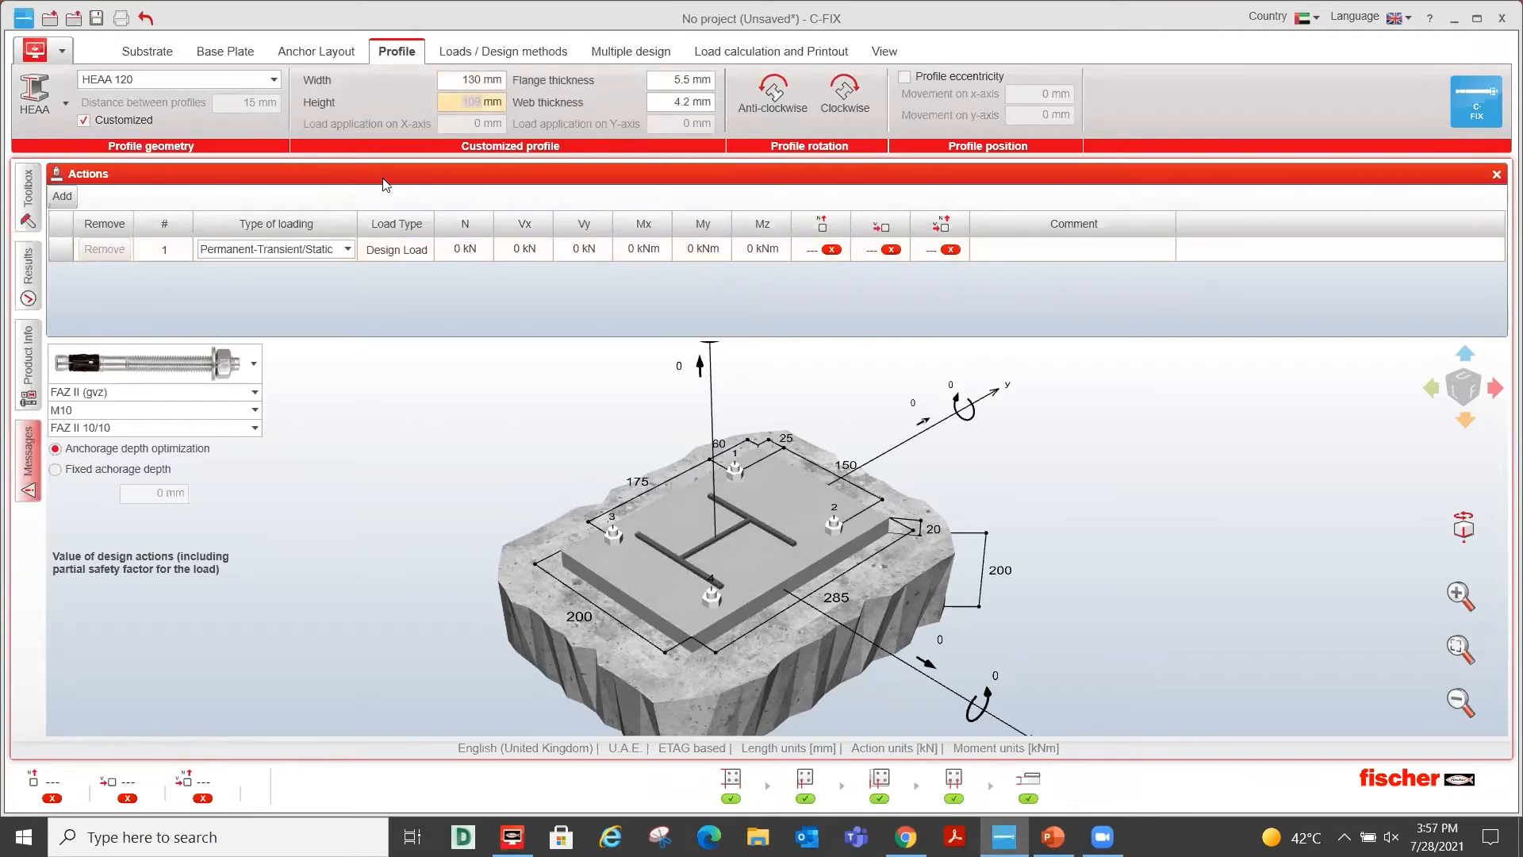
text(115)
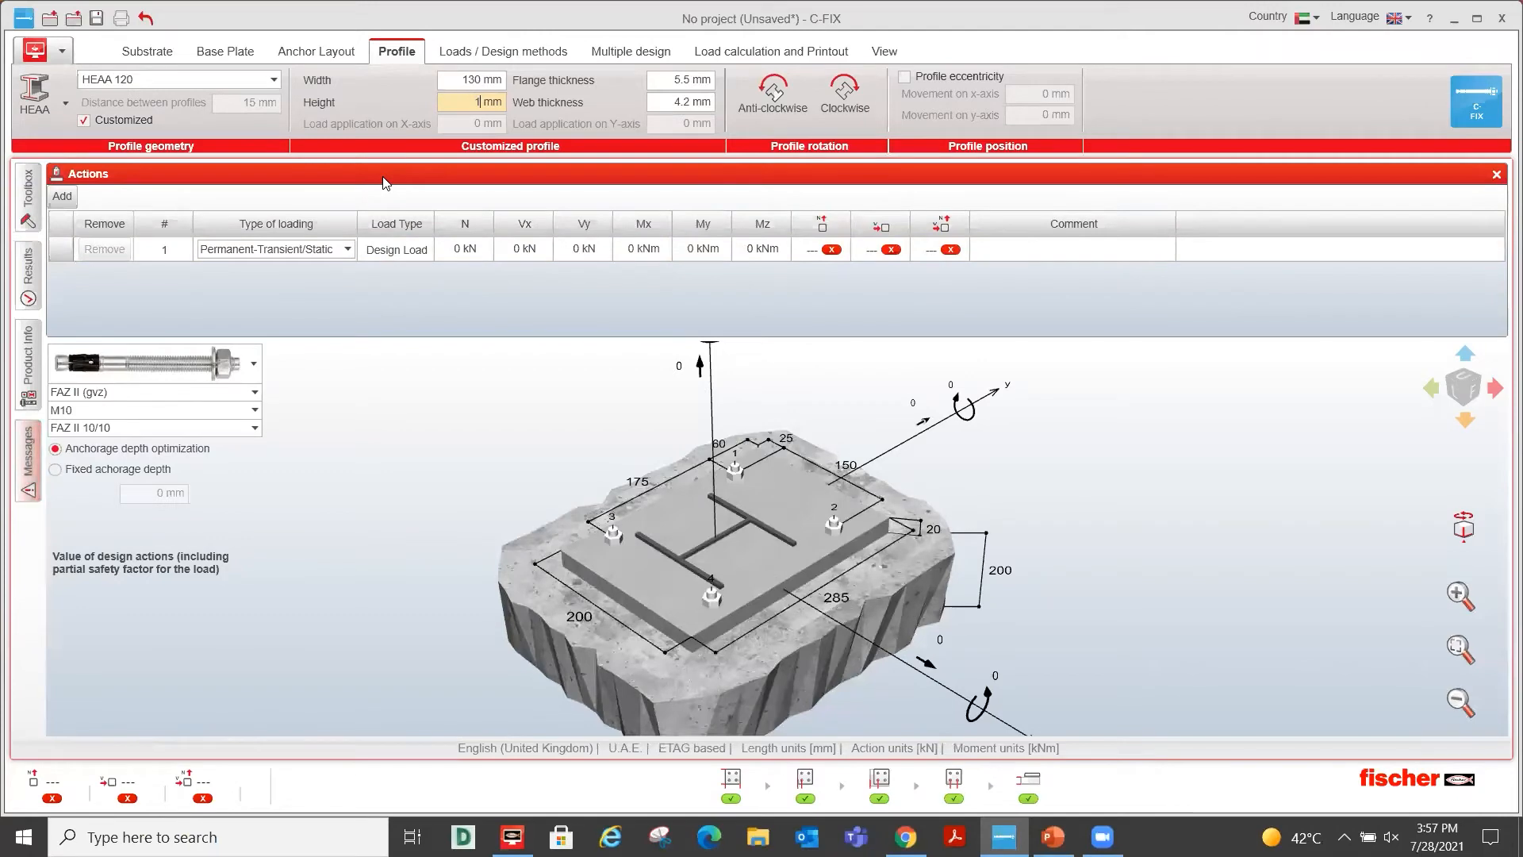
key(Tab)
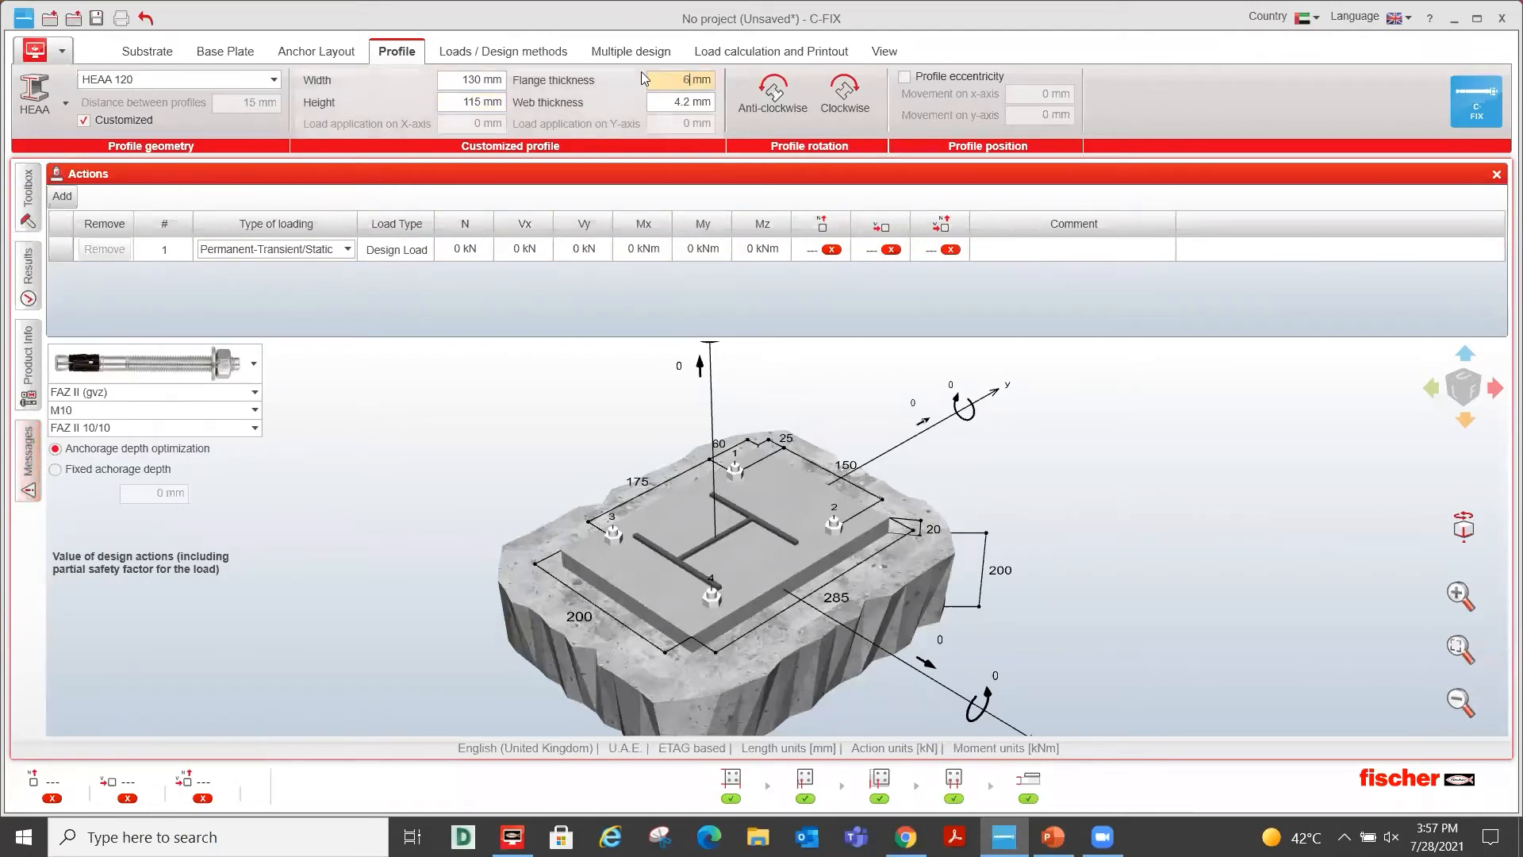
text(6)
key(Tab)
text(5)
key(Tab)
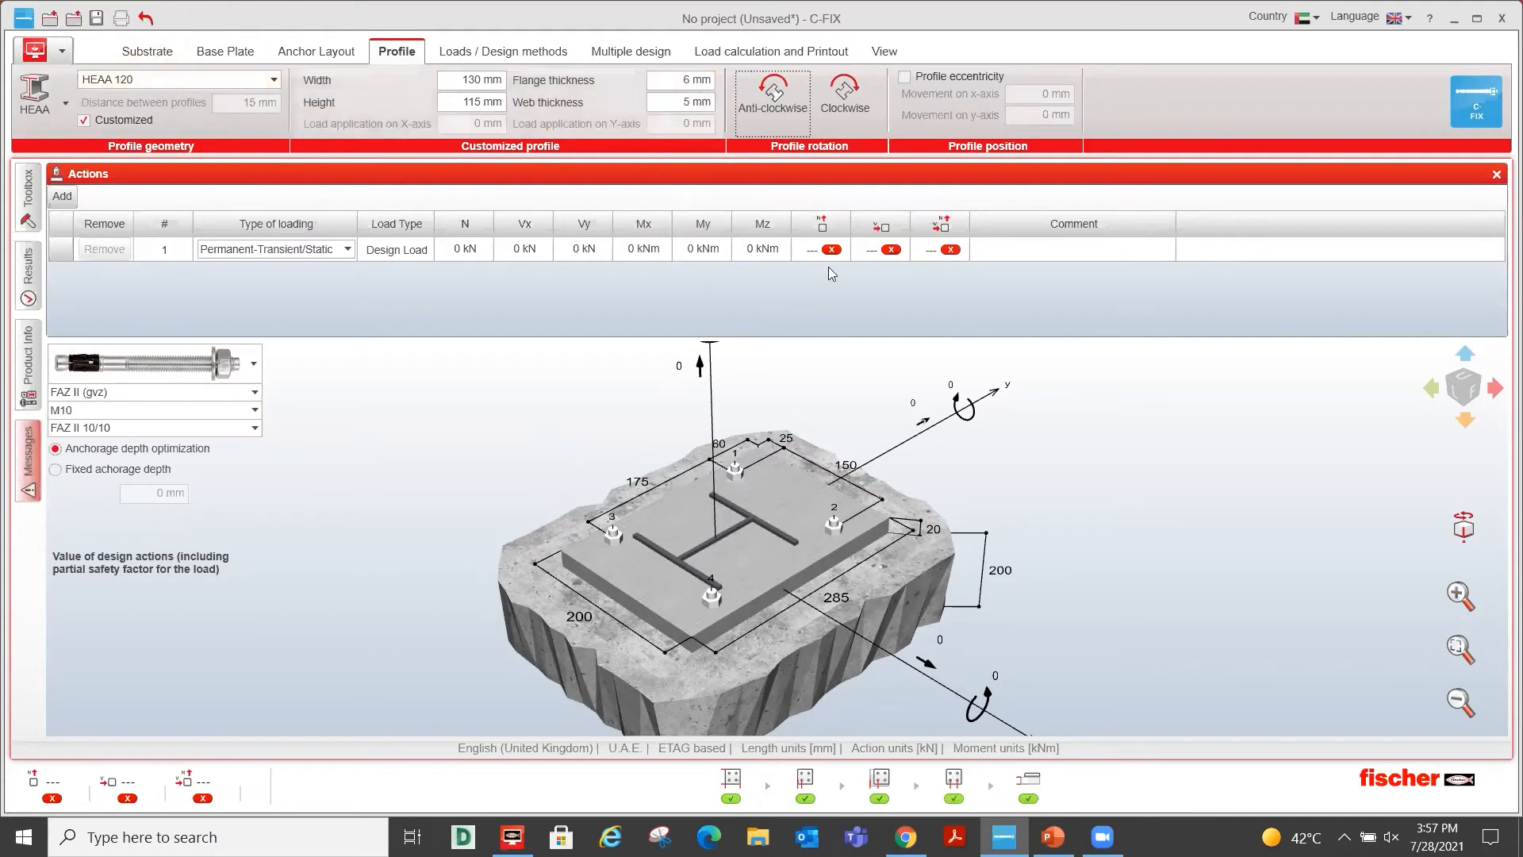
Try rotating the profile clockwise on the base plate, and turn it back anti-clockwise to its original orientation.
click(853, 109)
click(853, 109)
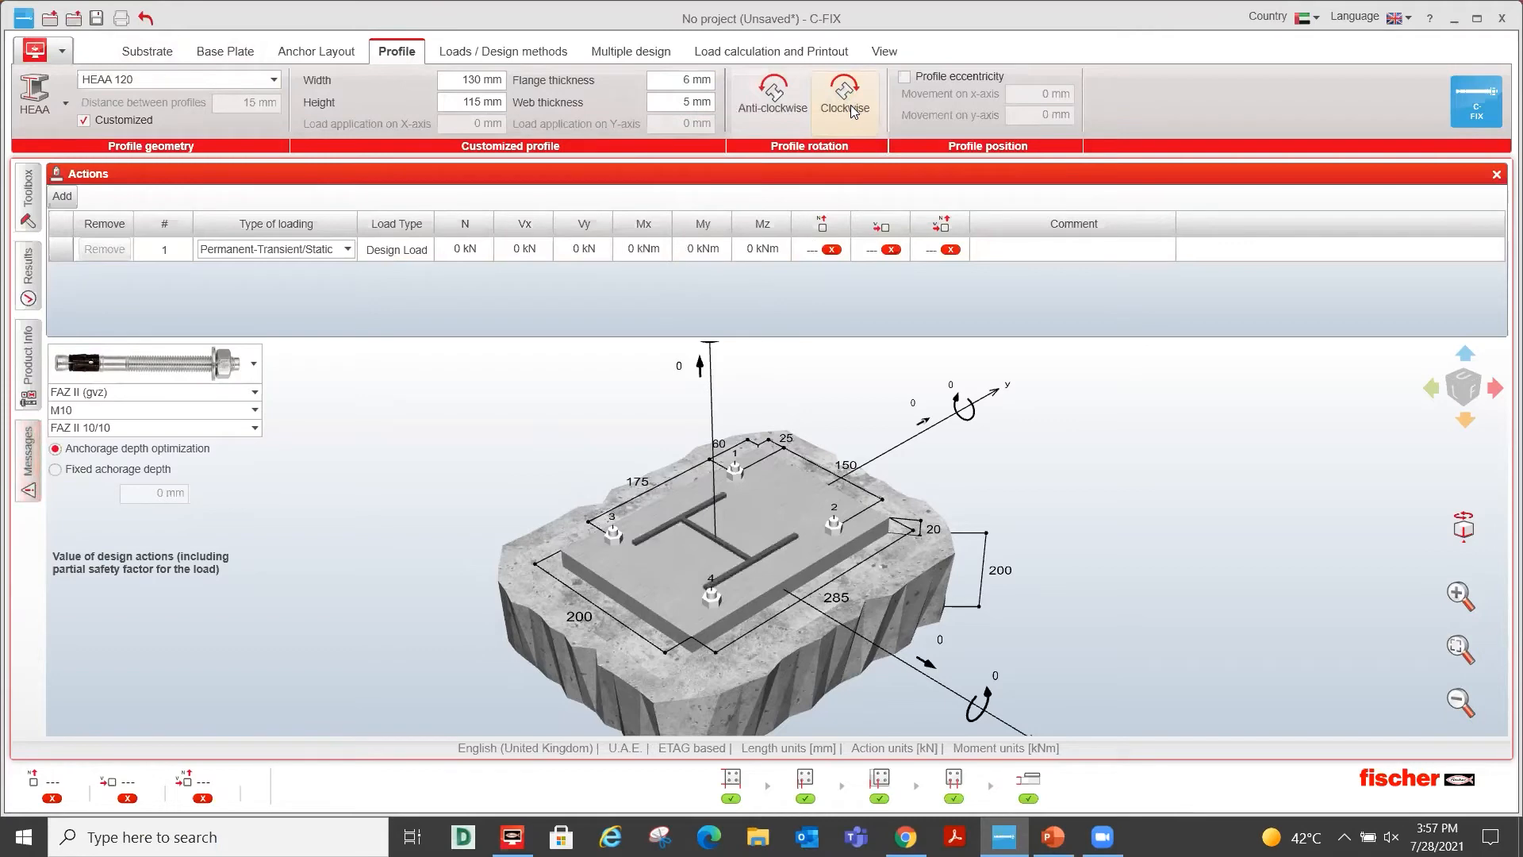
click(782, 109)
click(782, 109)
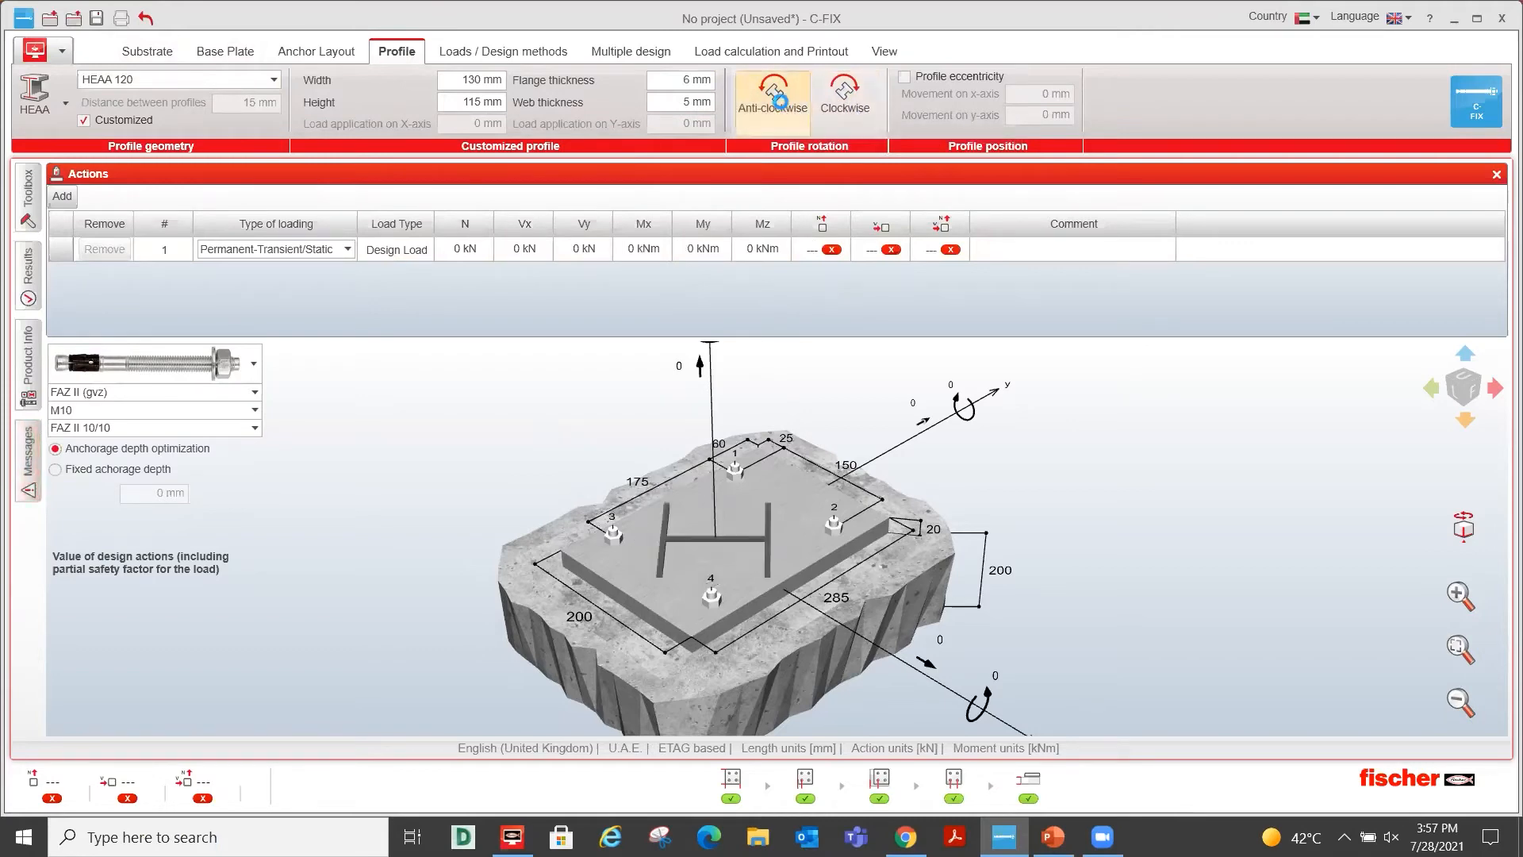
Enable profile eccentricity and move the profile 10 mm on the x-axis and 10 mm on the y-axis.
click(905, 77)
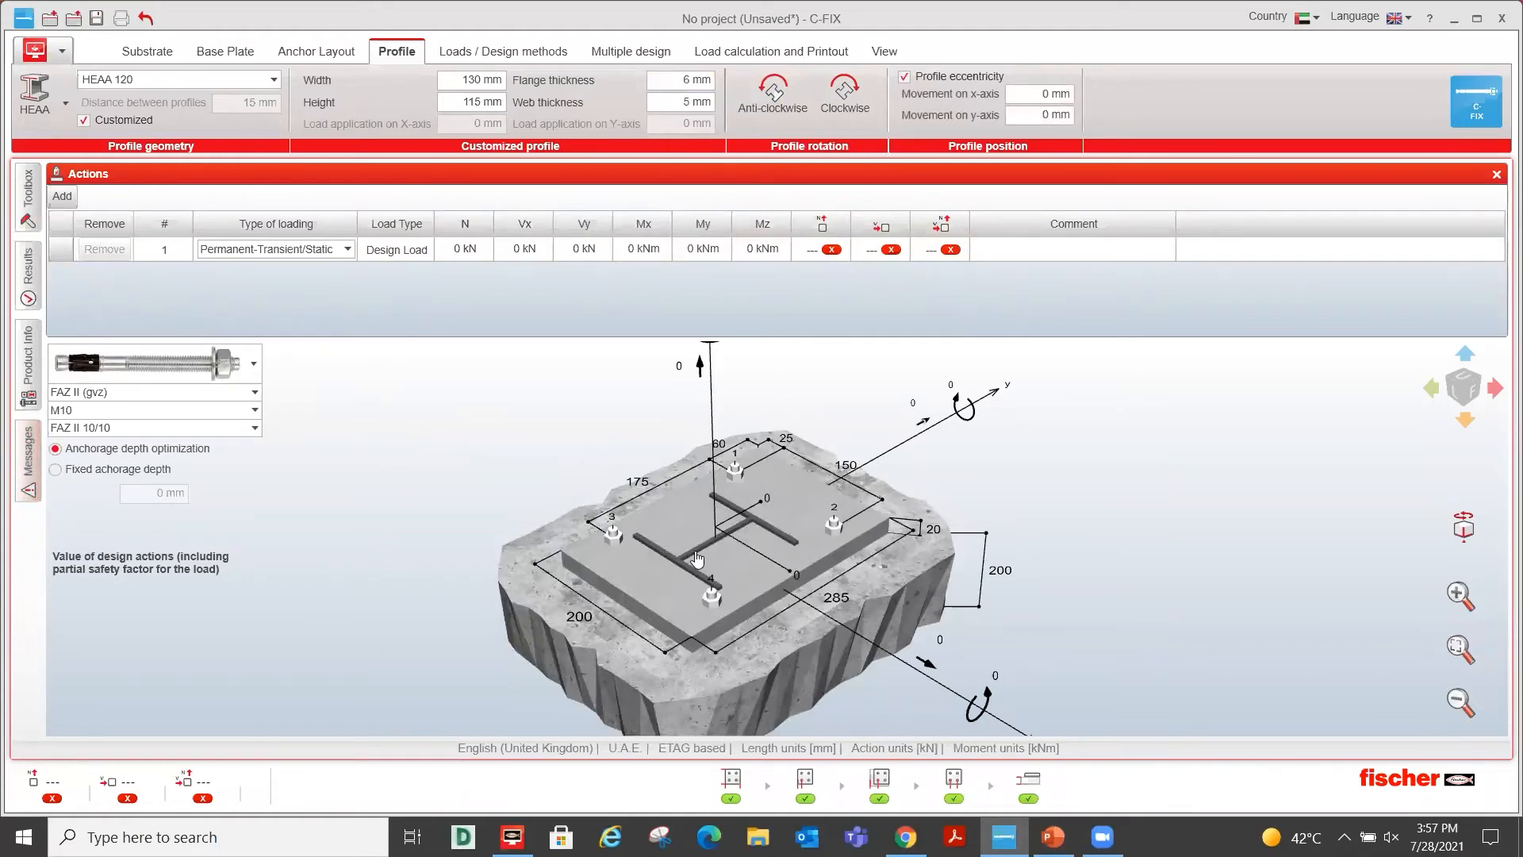
mouse_move(767, 533)
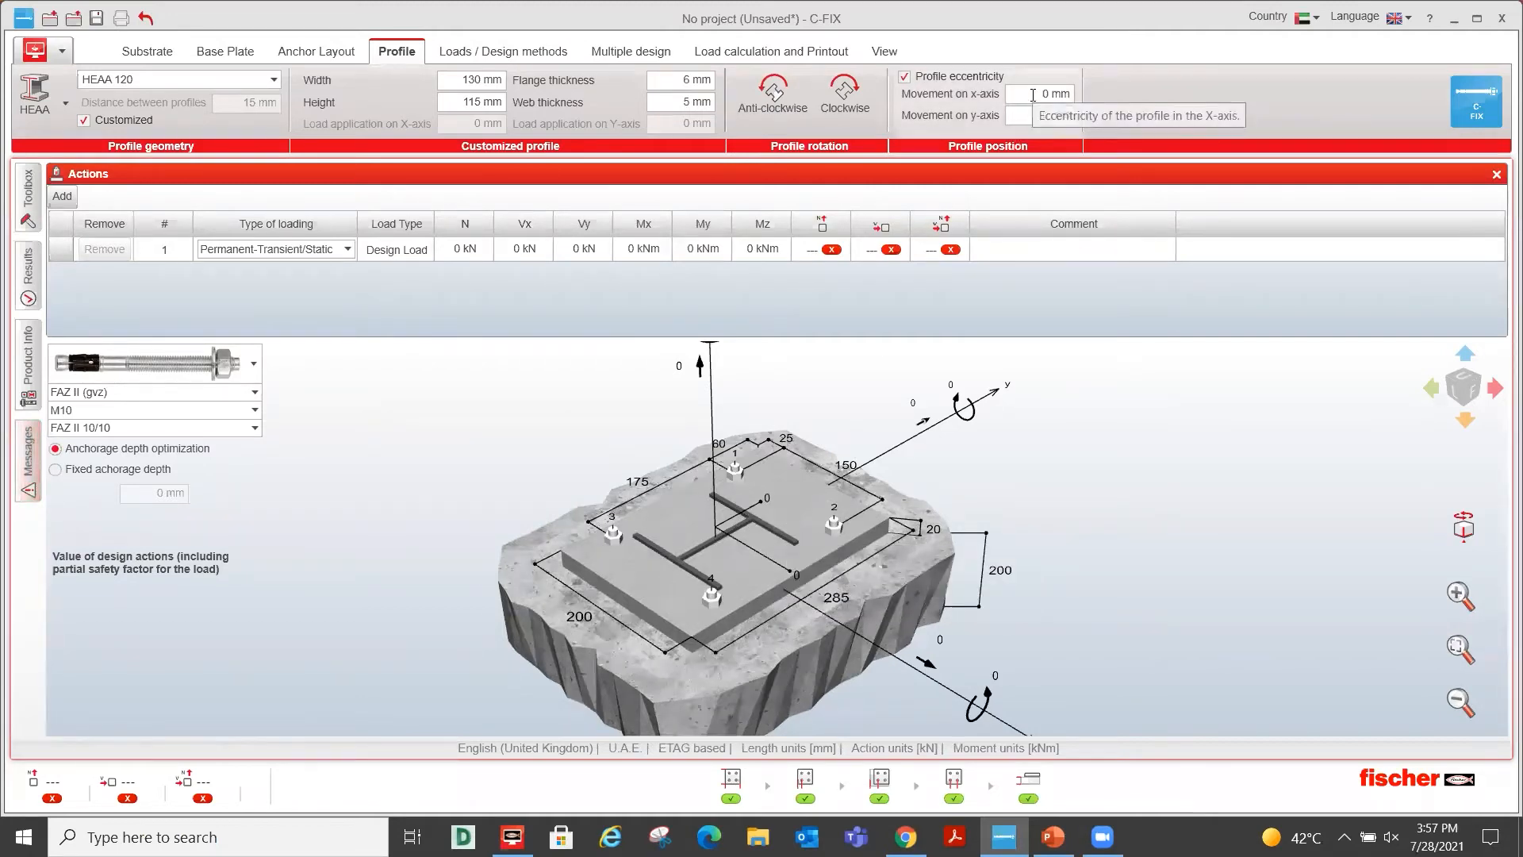
click(1034, 97)
text(1)
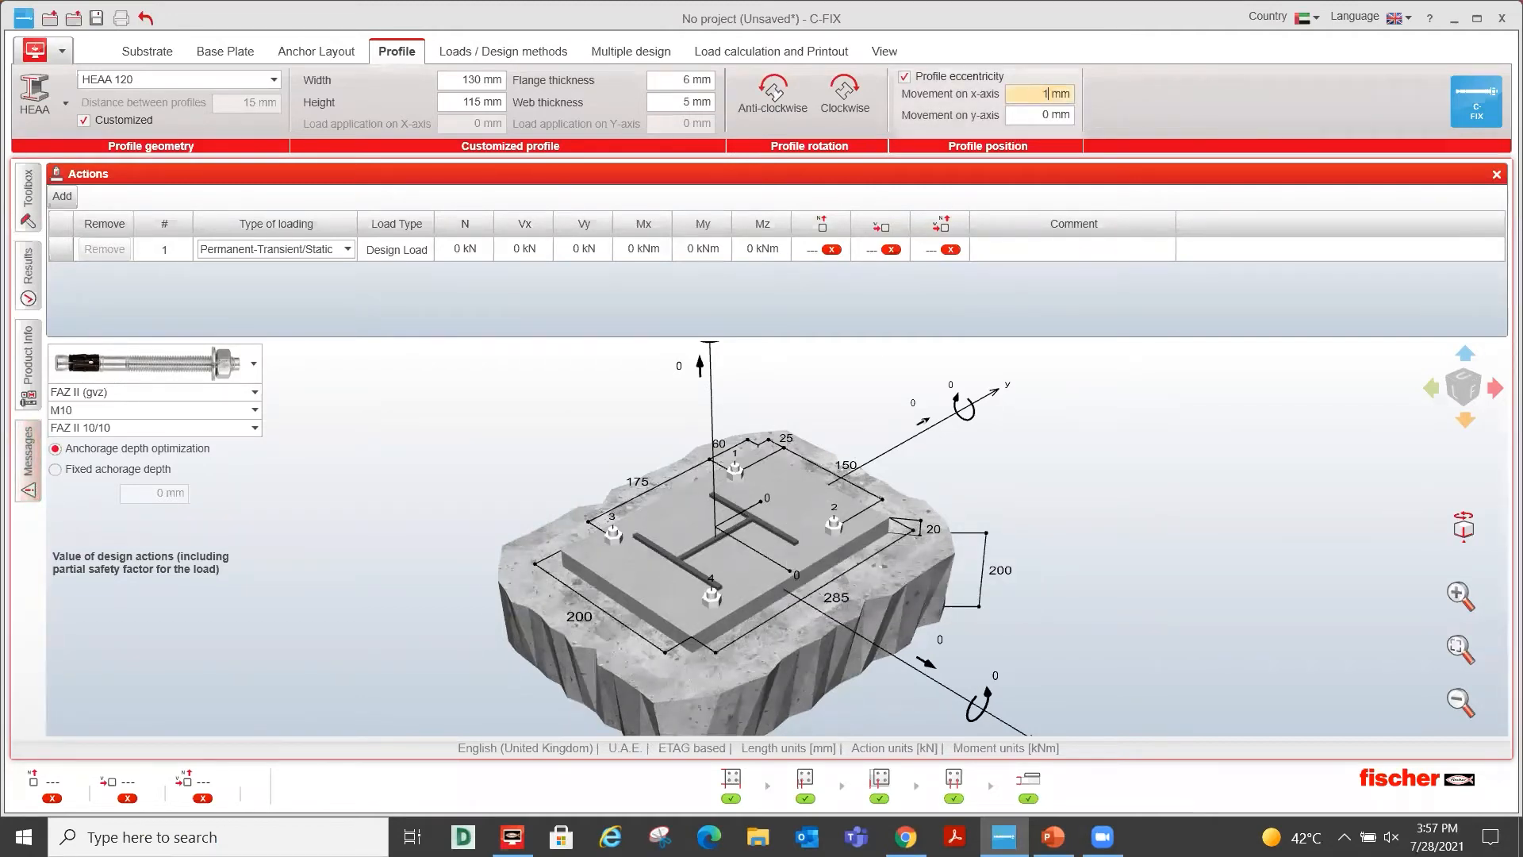
text(0)
key(Tab)
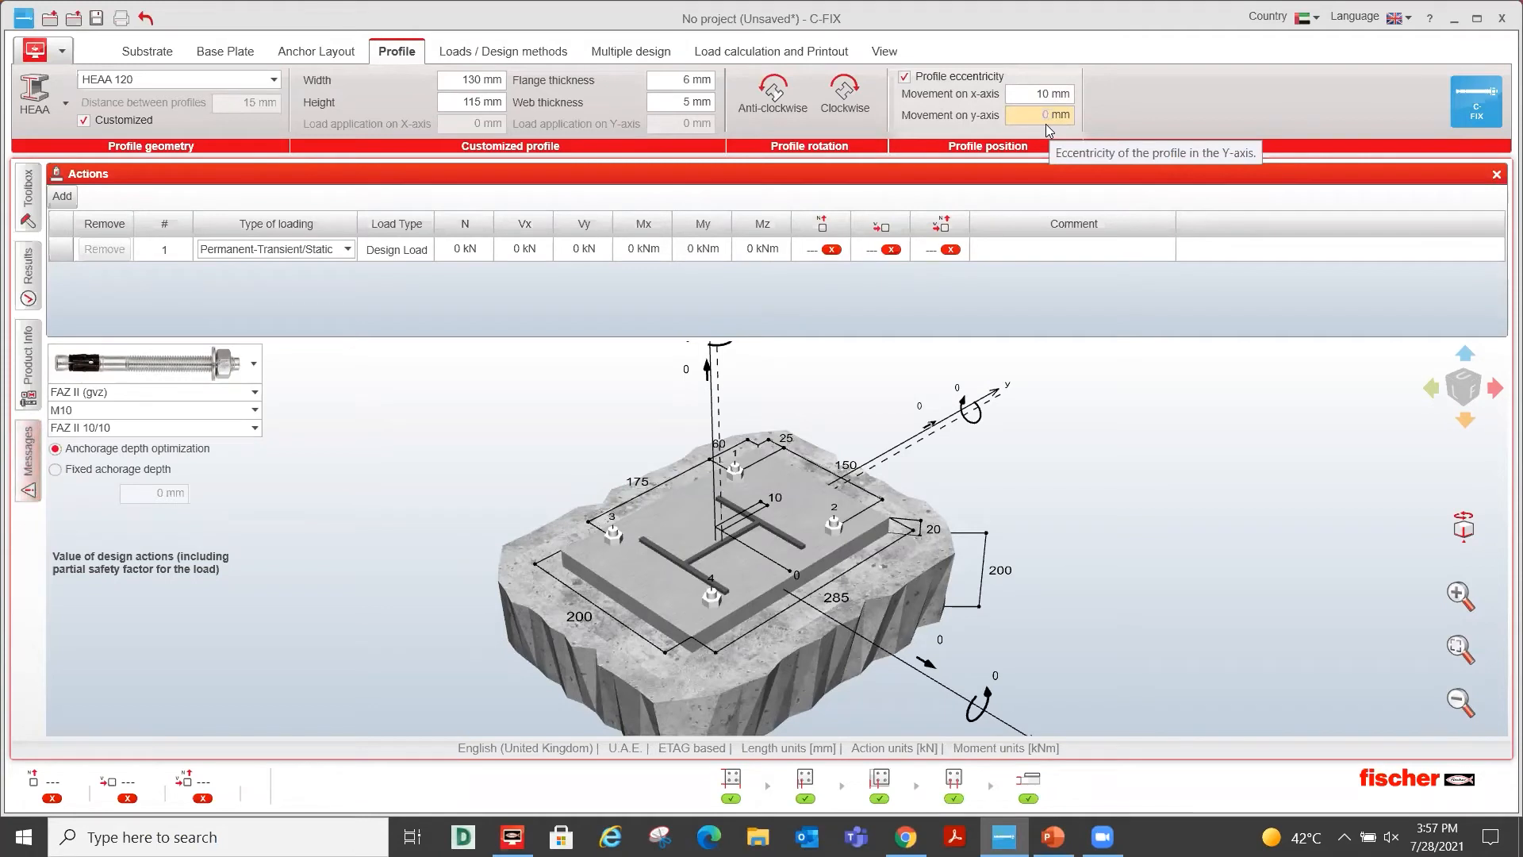
text(10)
key(Return)
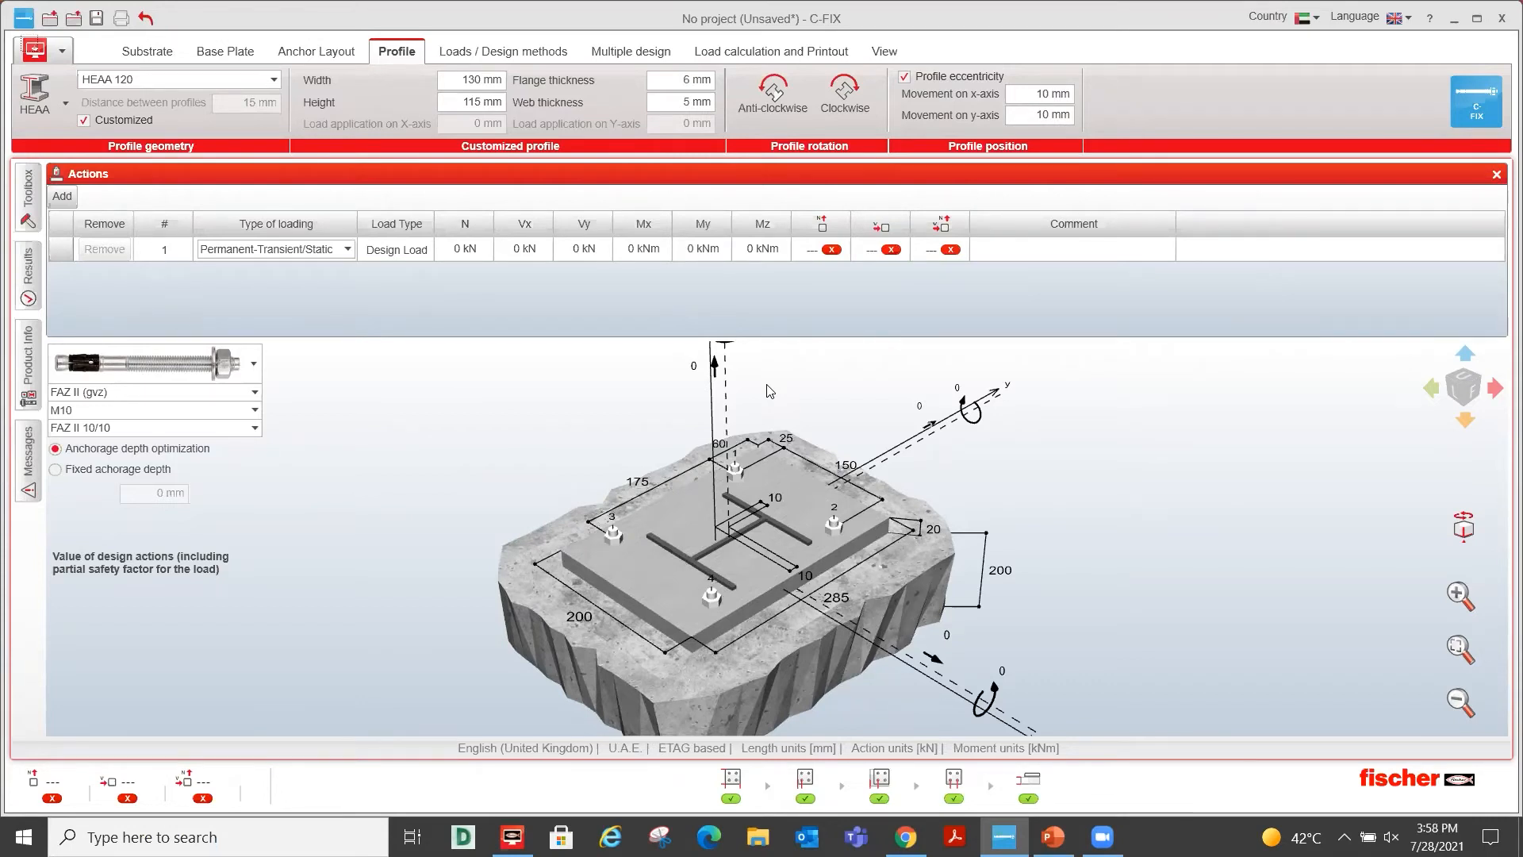
Review the design standards and action type options, keeping ETAG and Design Actions.
click(465, 55)
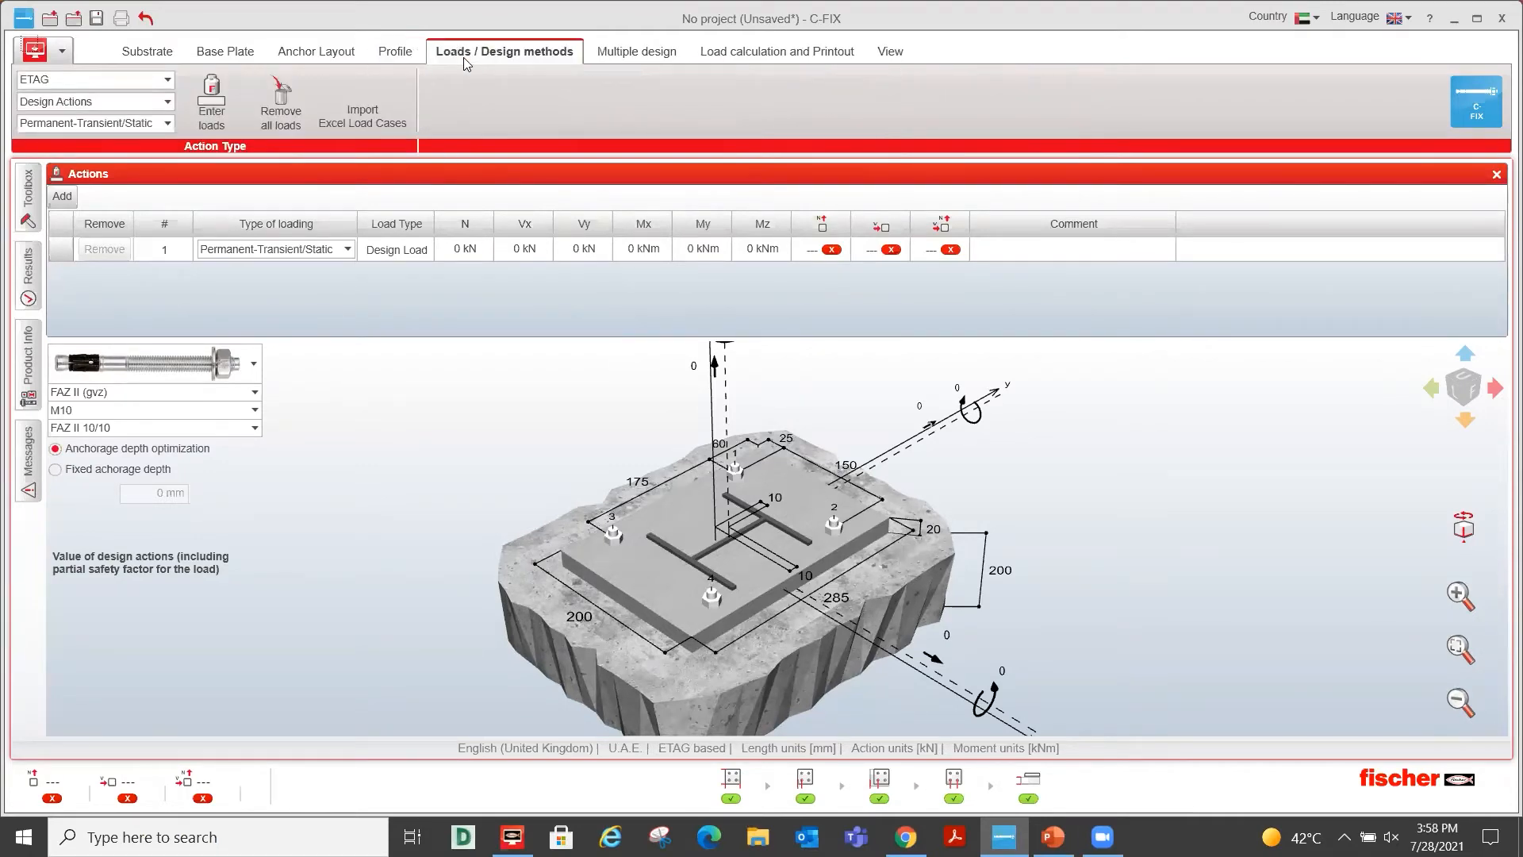
click(114, 84)
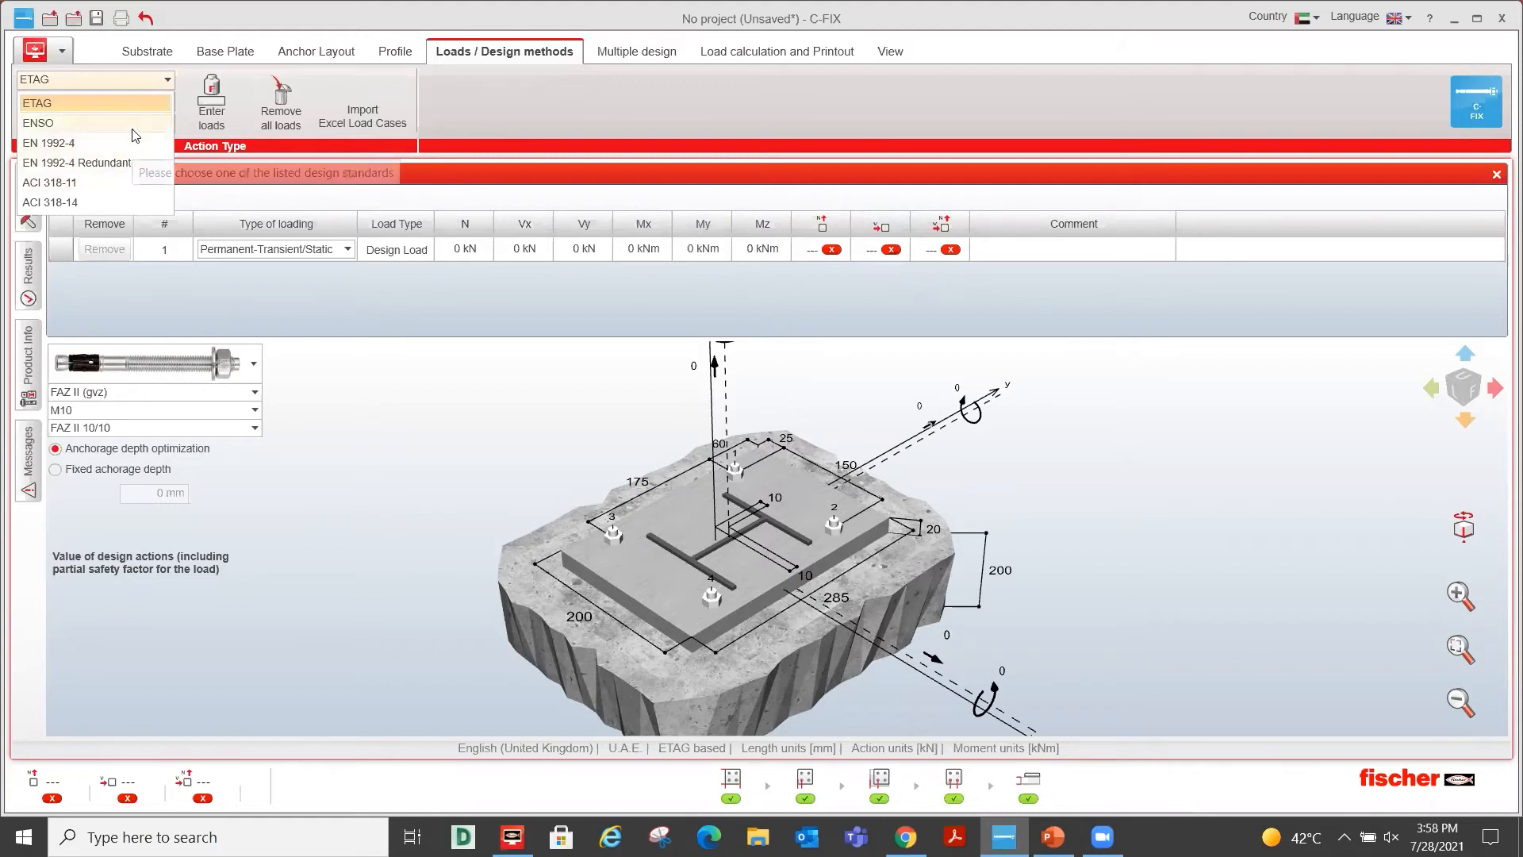
click(64, 107)
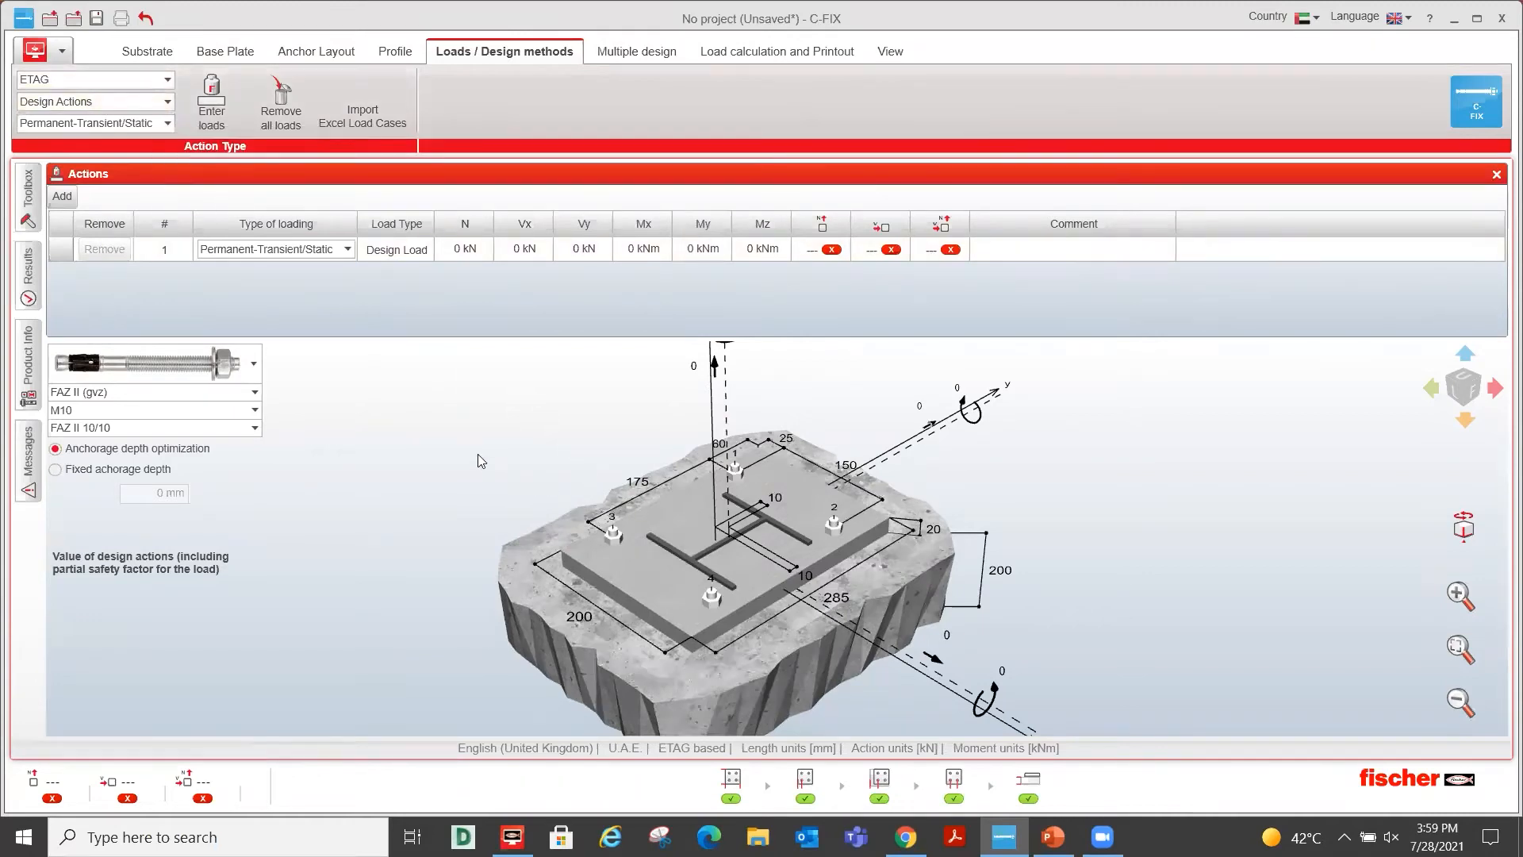
click(102, 103)
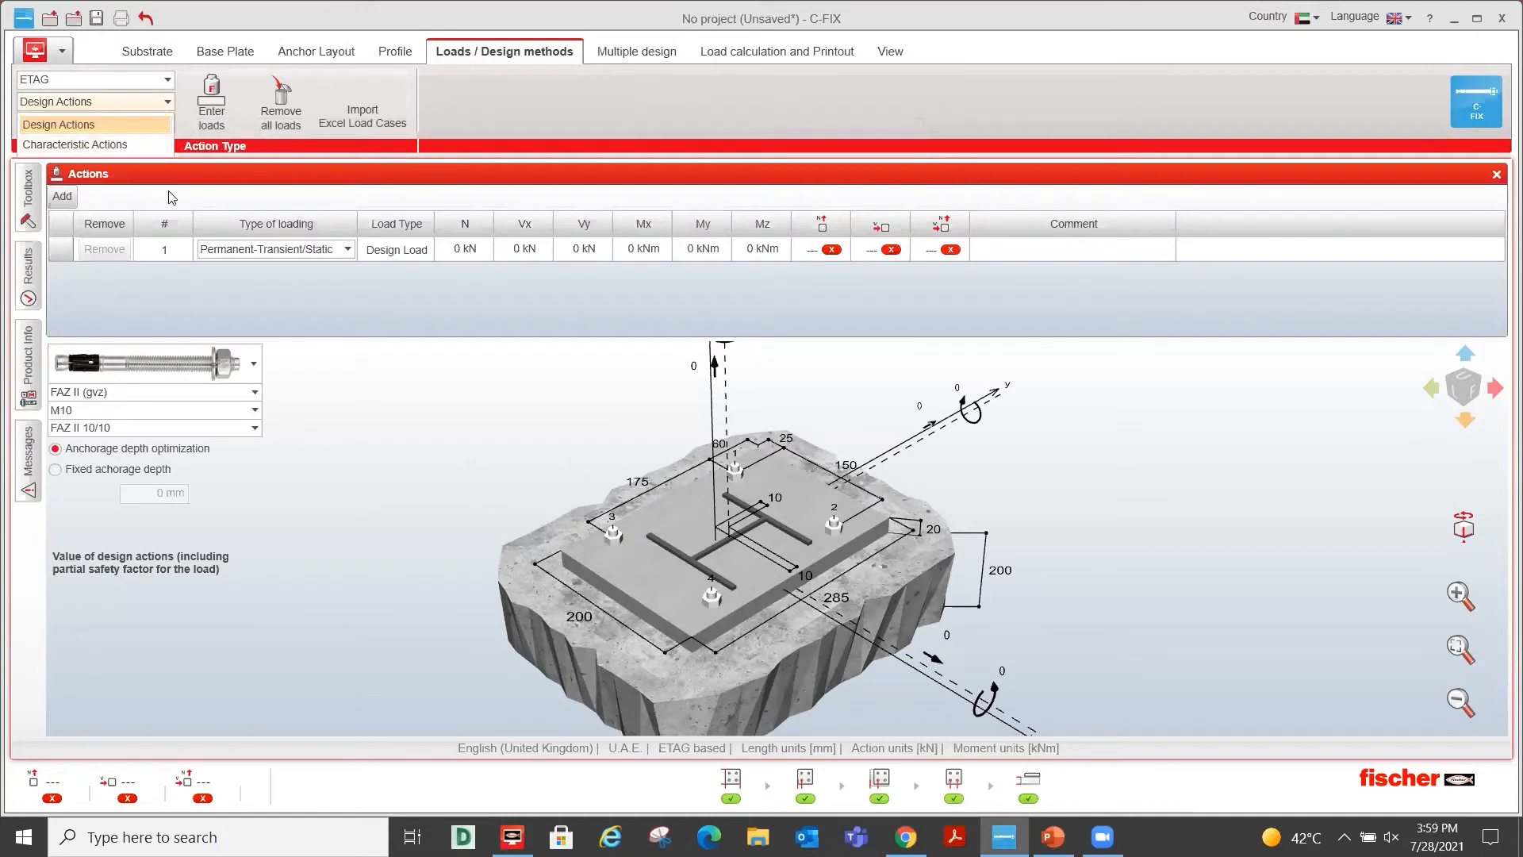
click(96, 126)
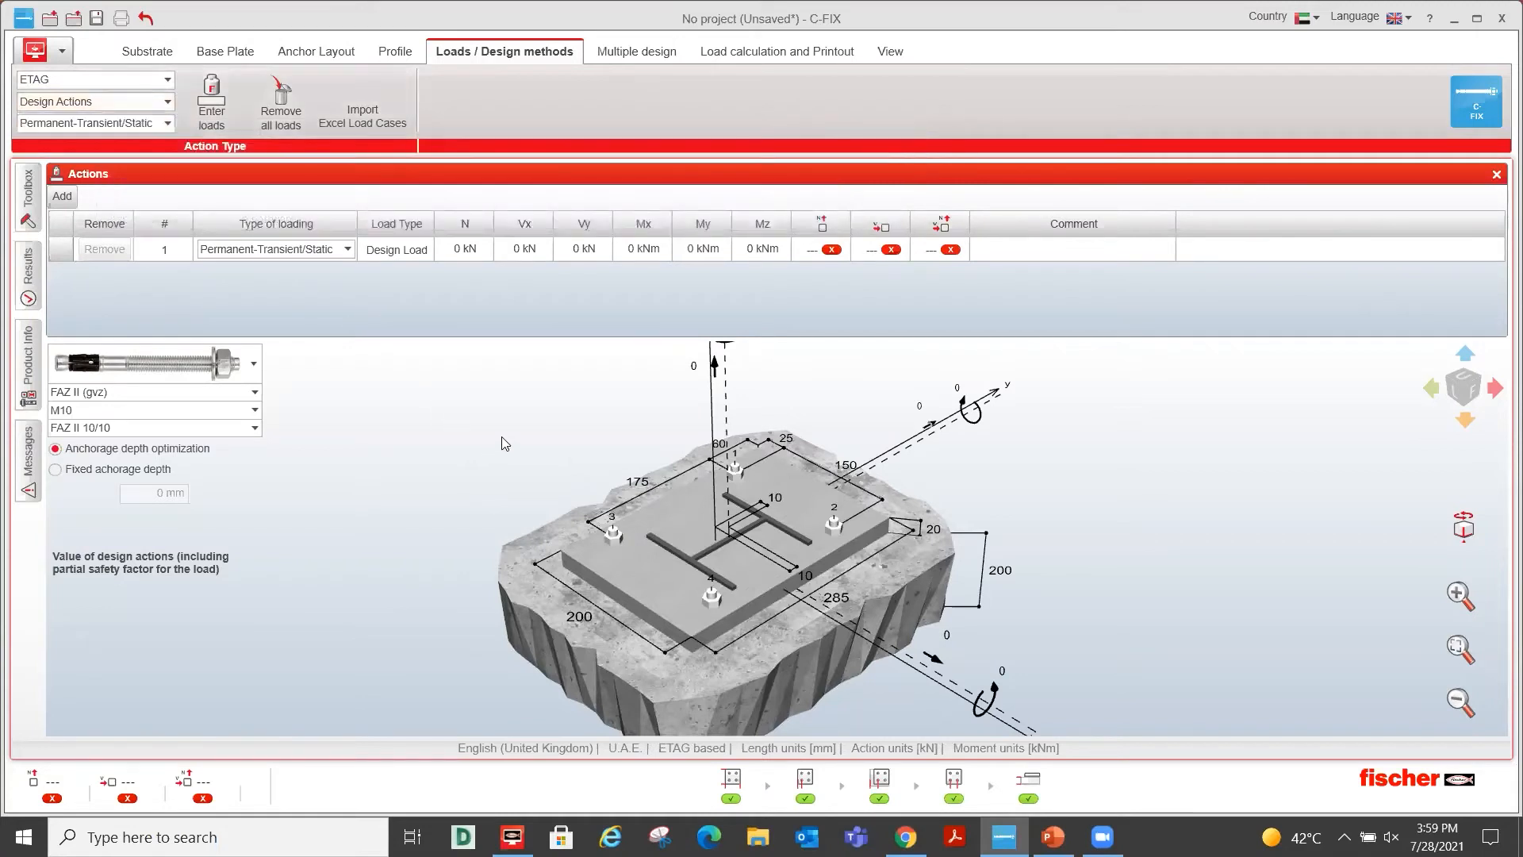
click(695, 366)
Try Characteristic Actions, inspect the safety factors for permanent and variable actions without changing them, and restore Design Actions.
click(86, 101)
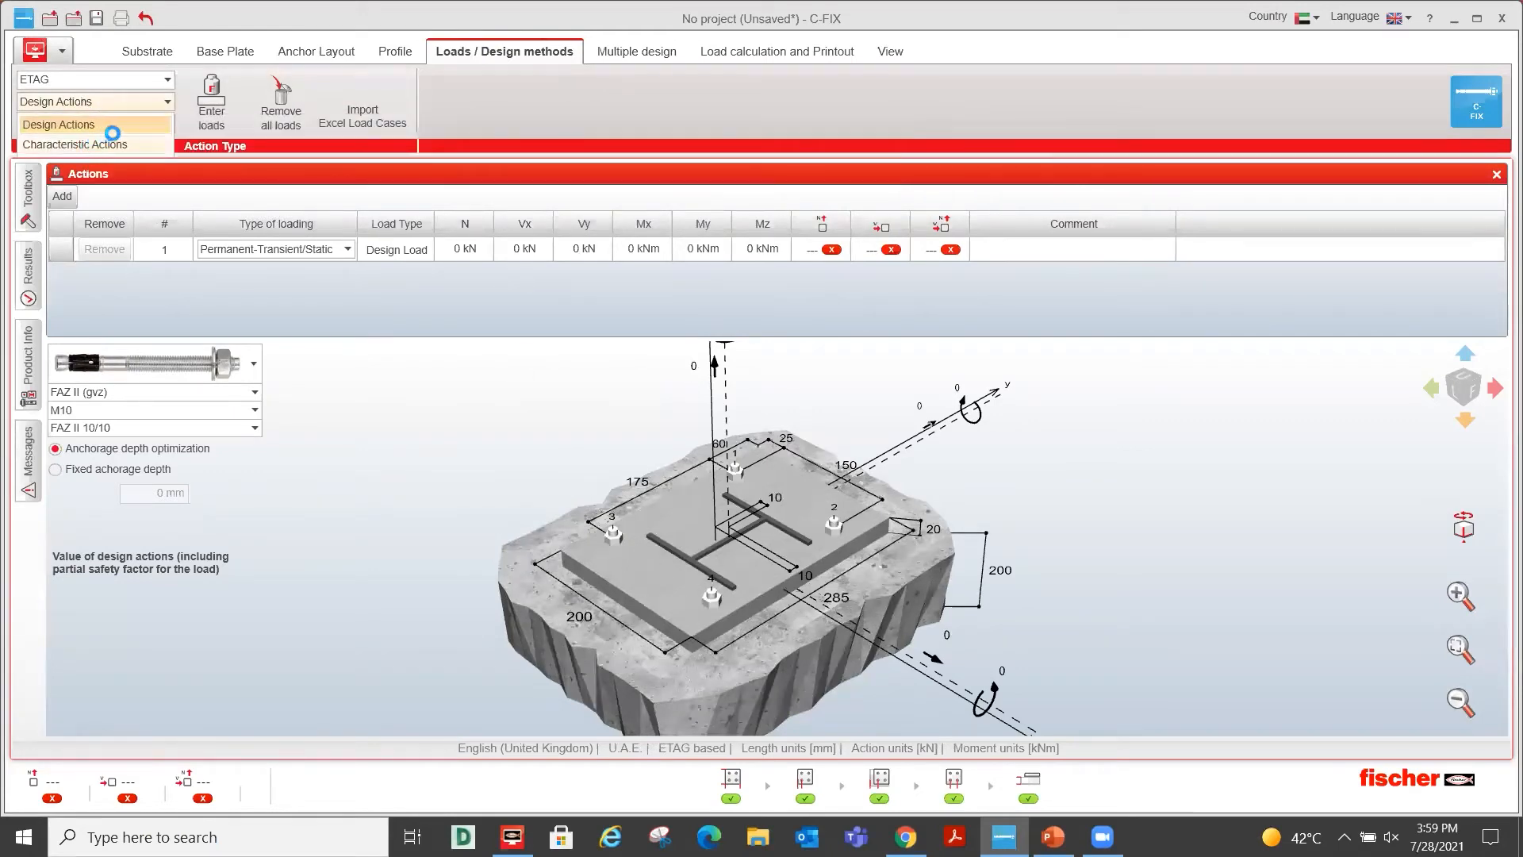
click(93, 145)
click(371, 121)
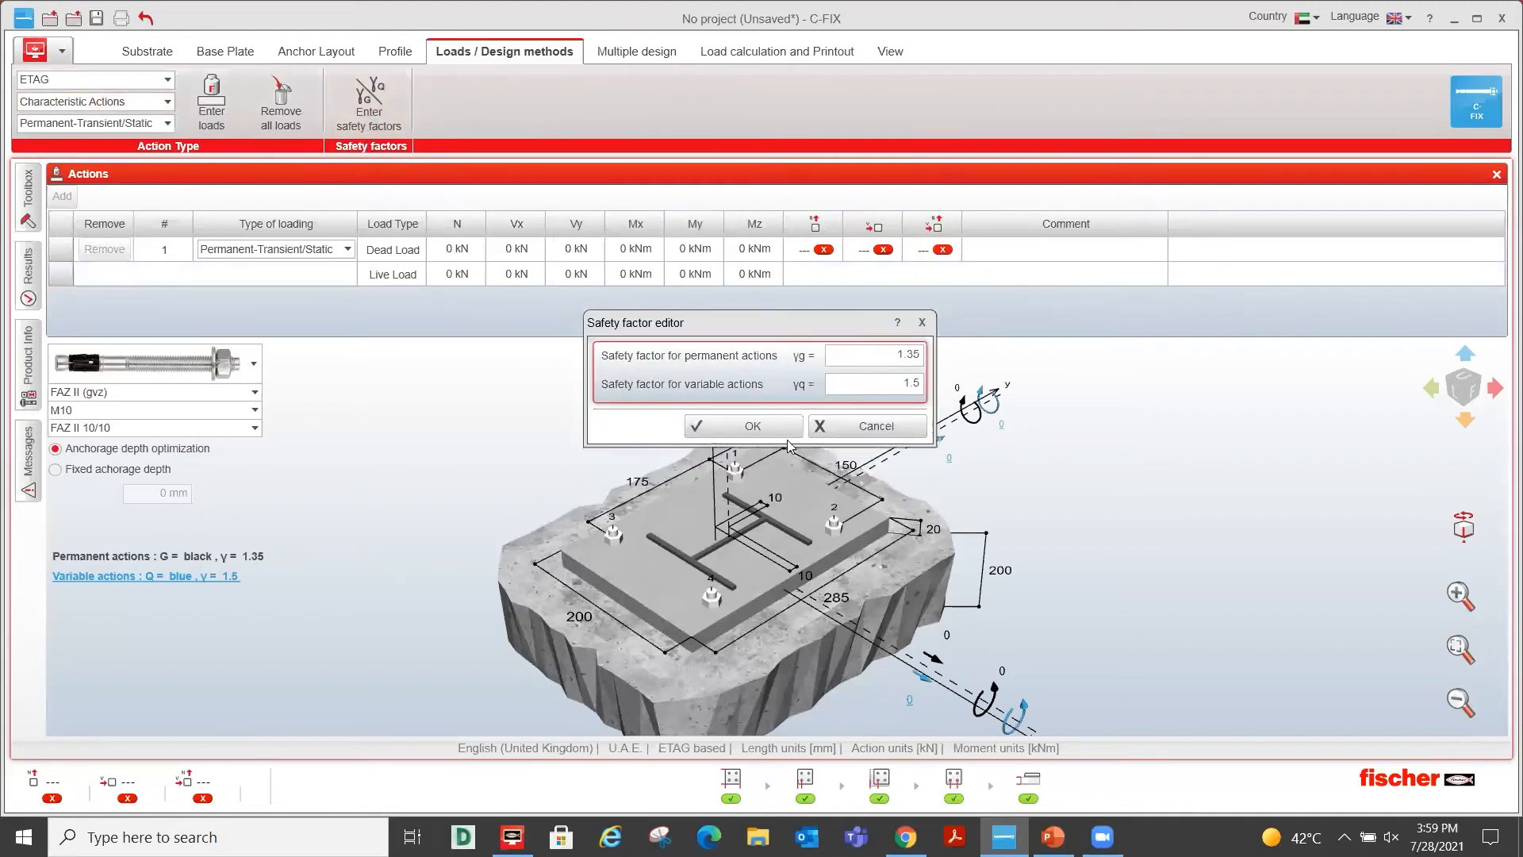
click(891, 393)
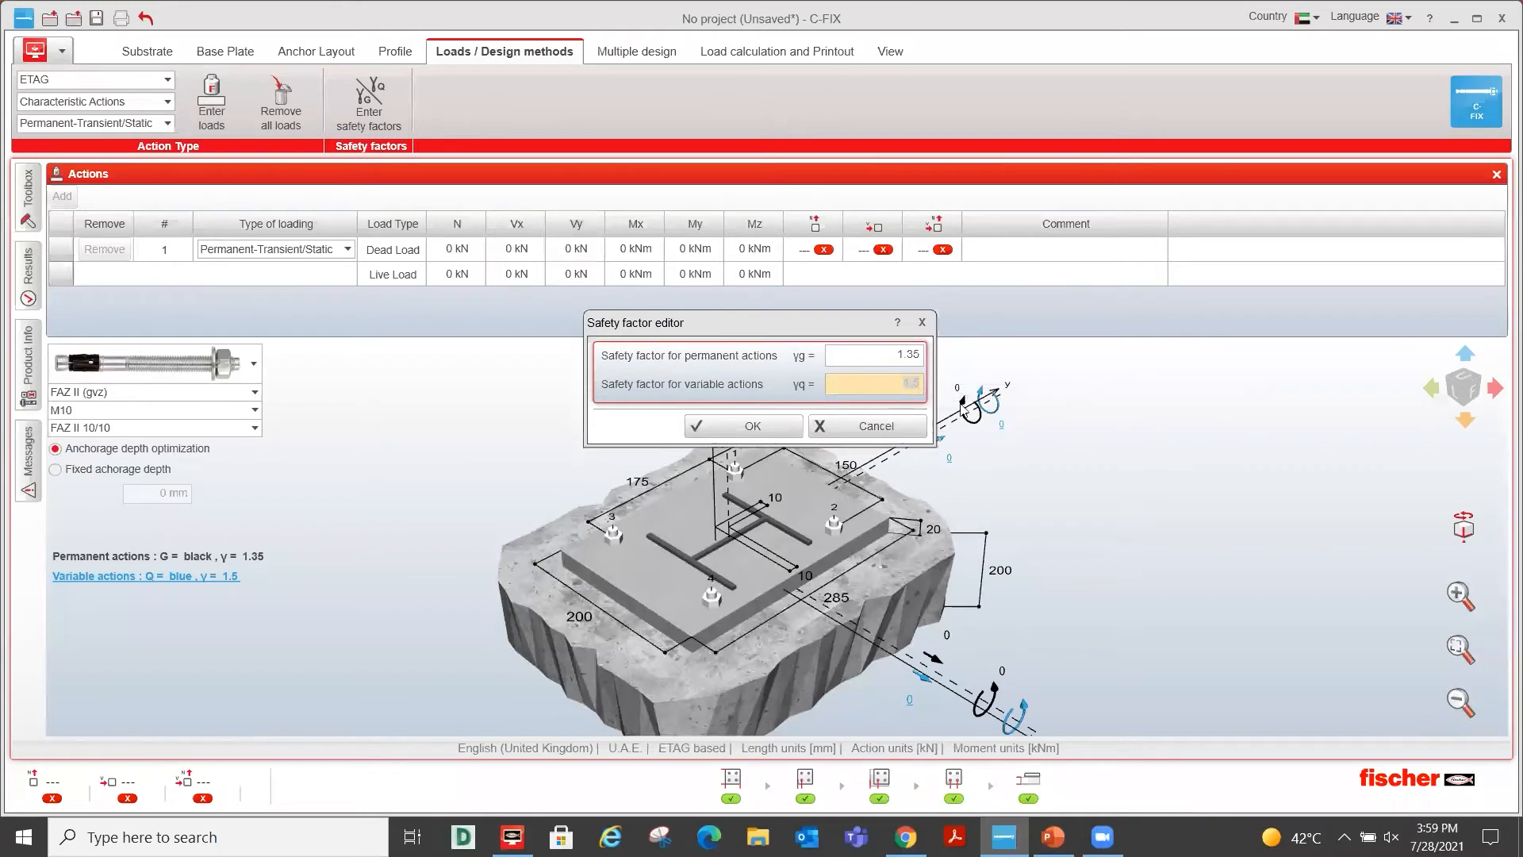
click(869, 426)
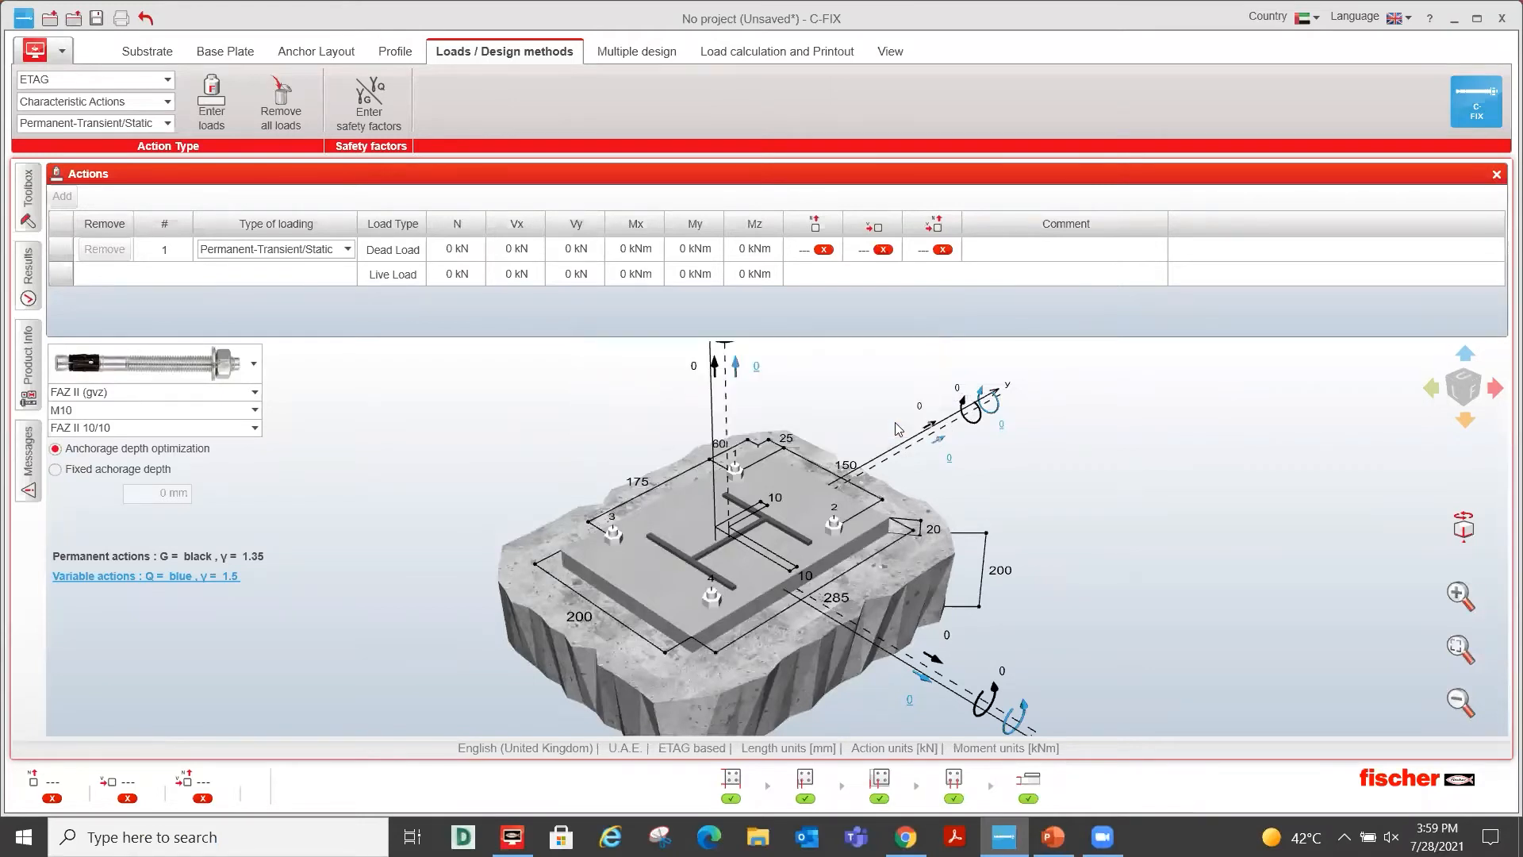
click(60, 102)
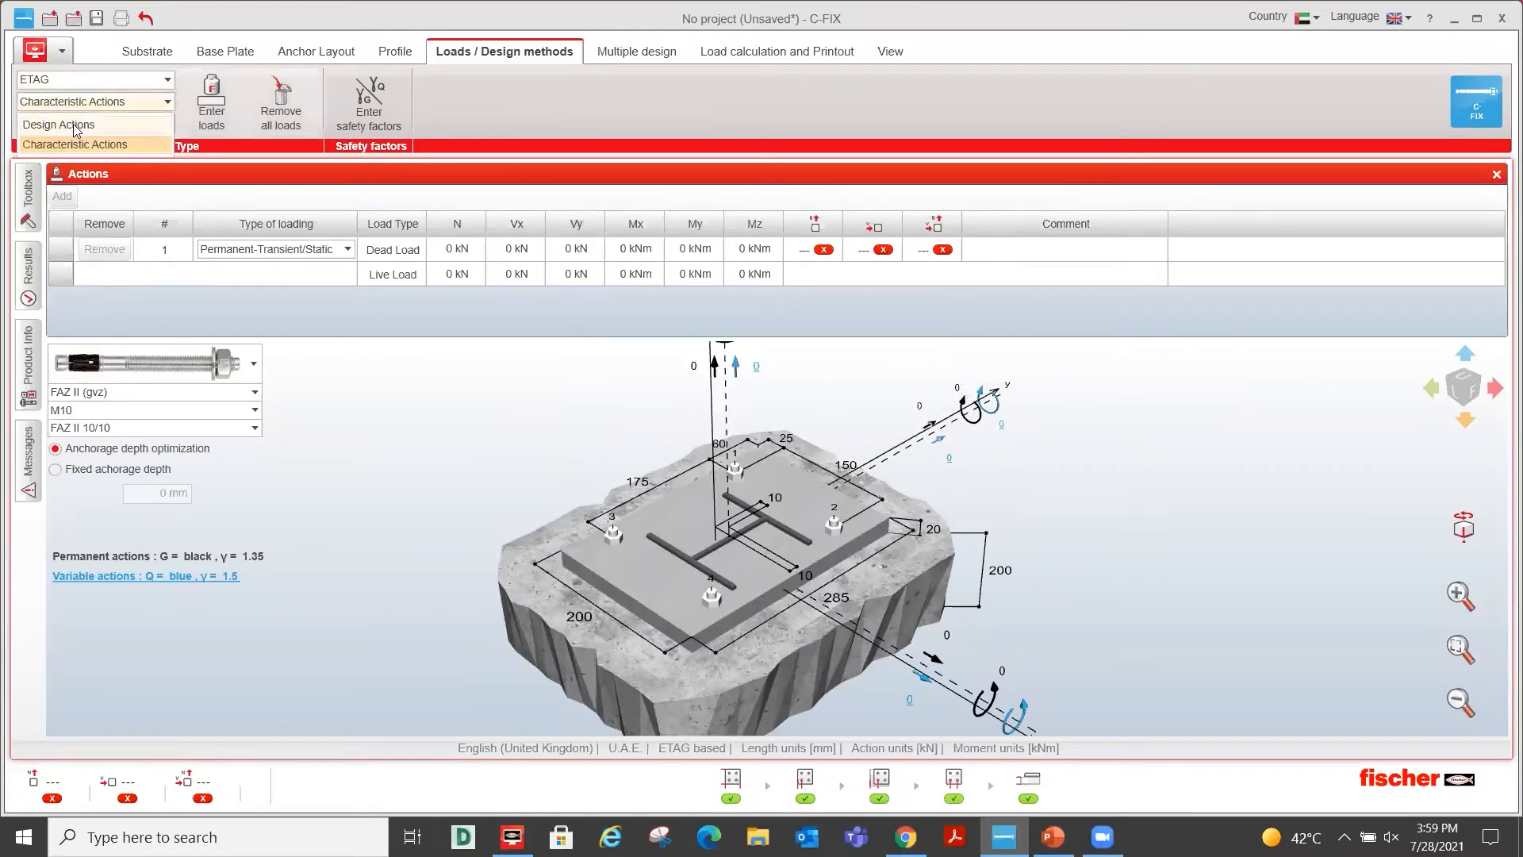
click(73, 123)
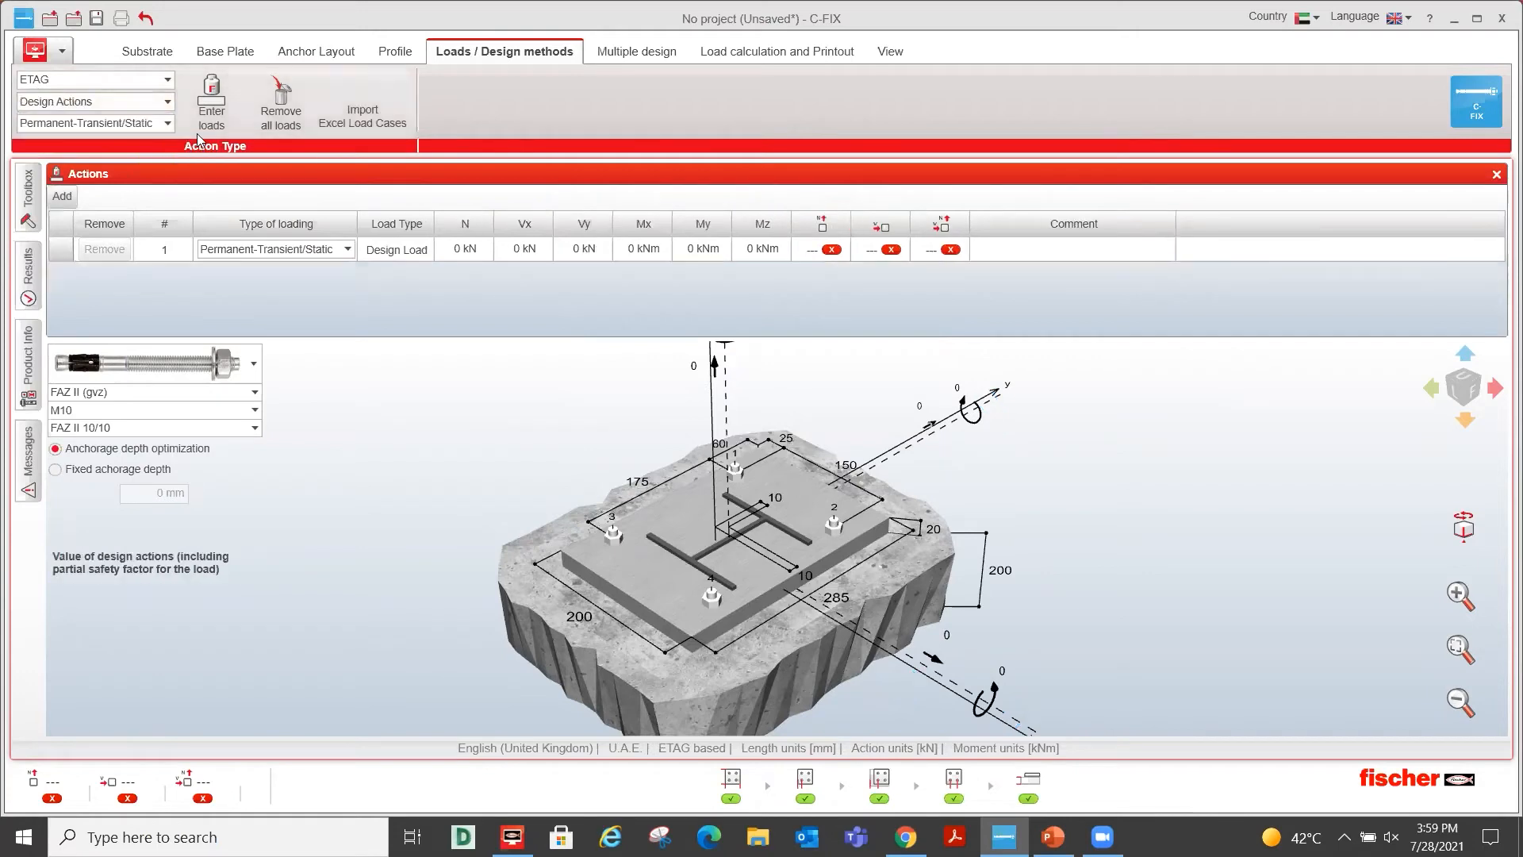
Keep the Permanent-Transient/Static action type and enter N 5 kN and Vy 2 kN for the first load case.
click(143, 123)
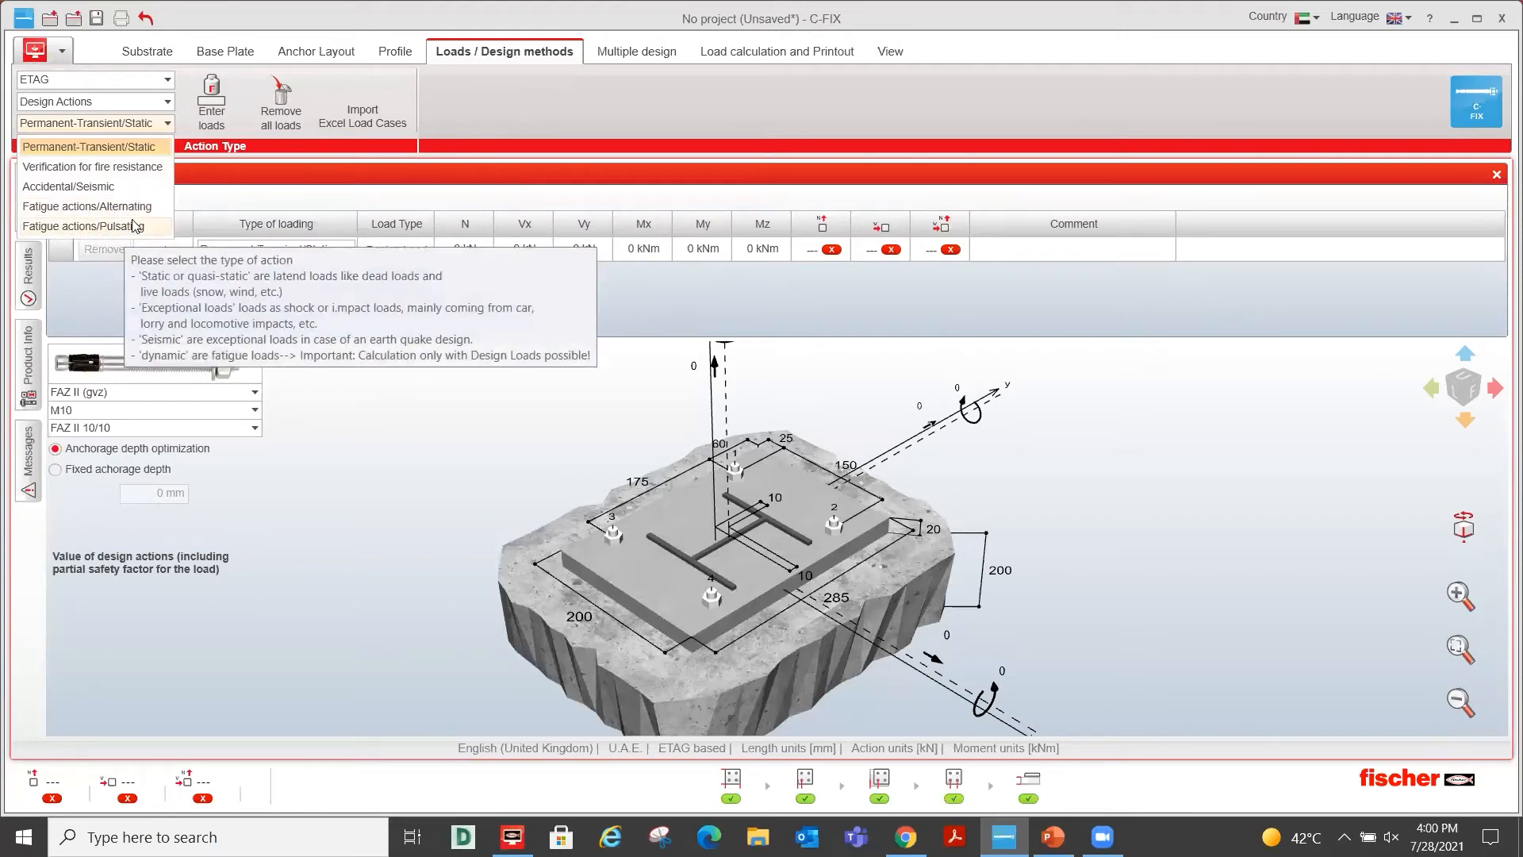
click(474, 133)
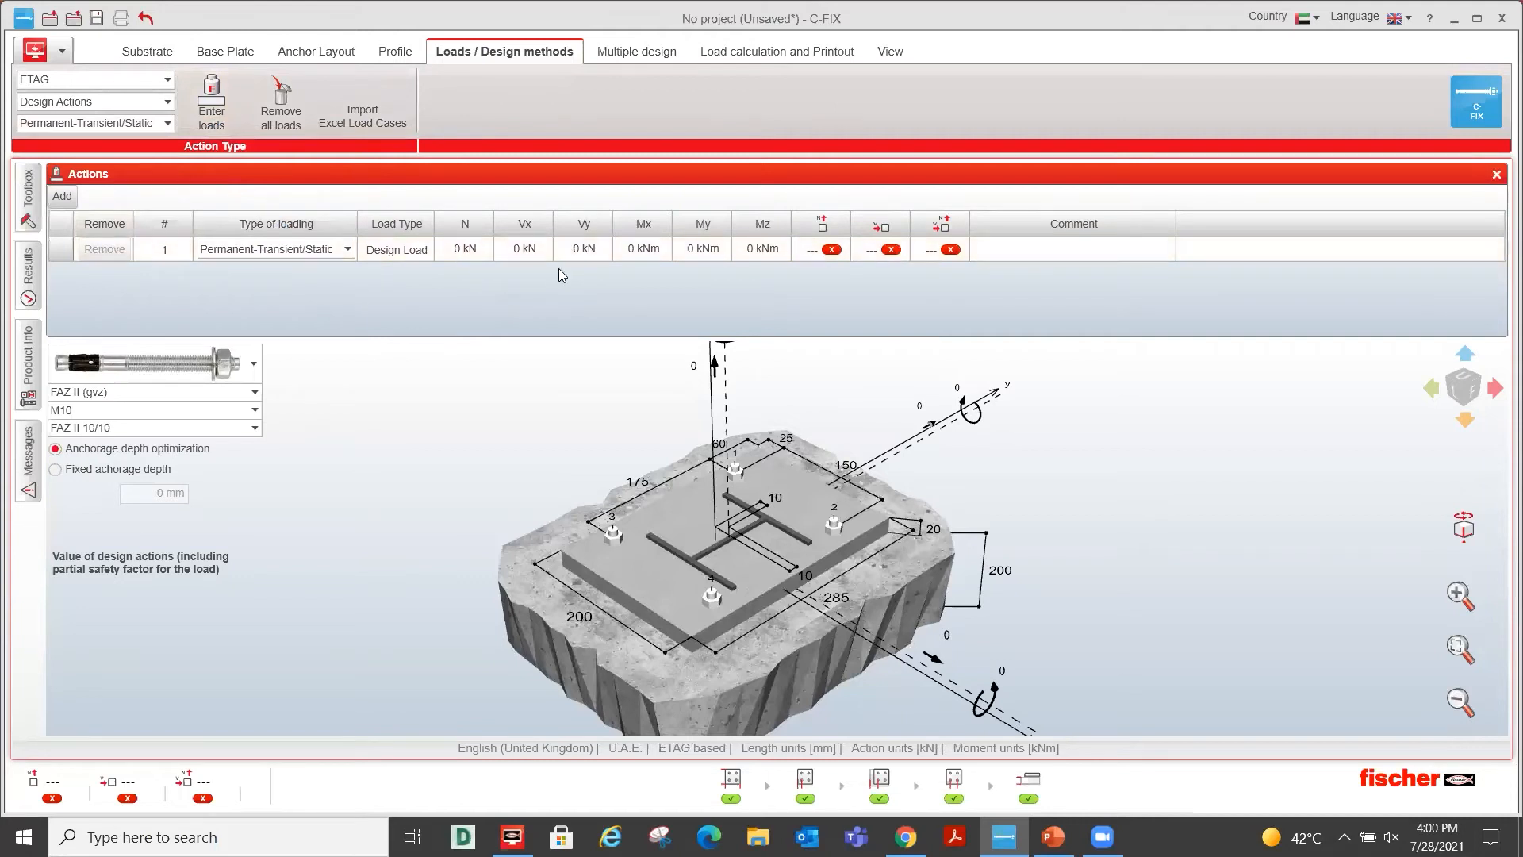
click(476, 252)
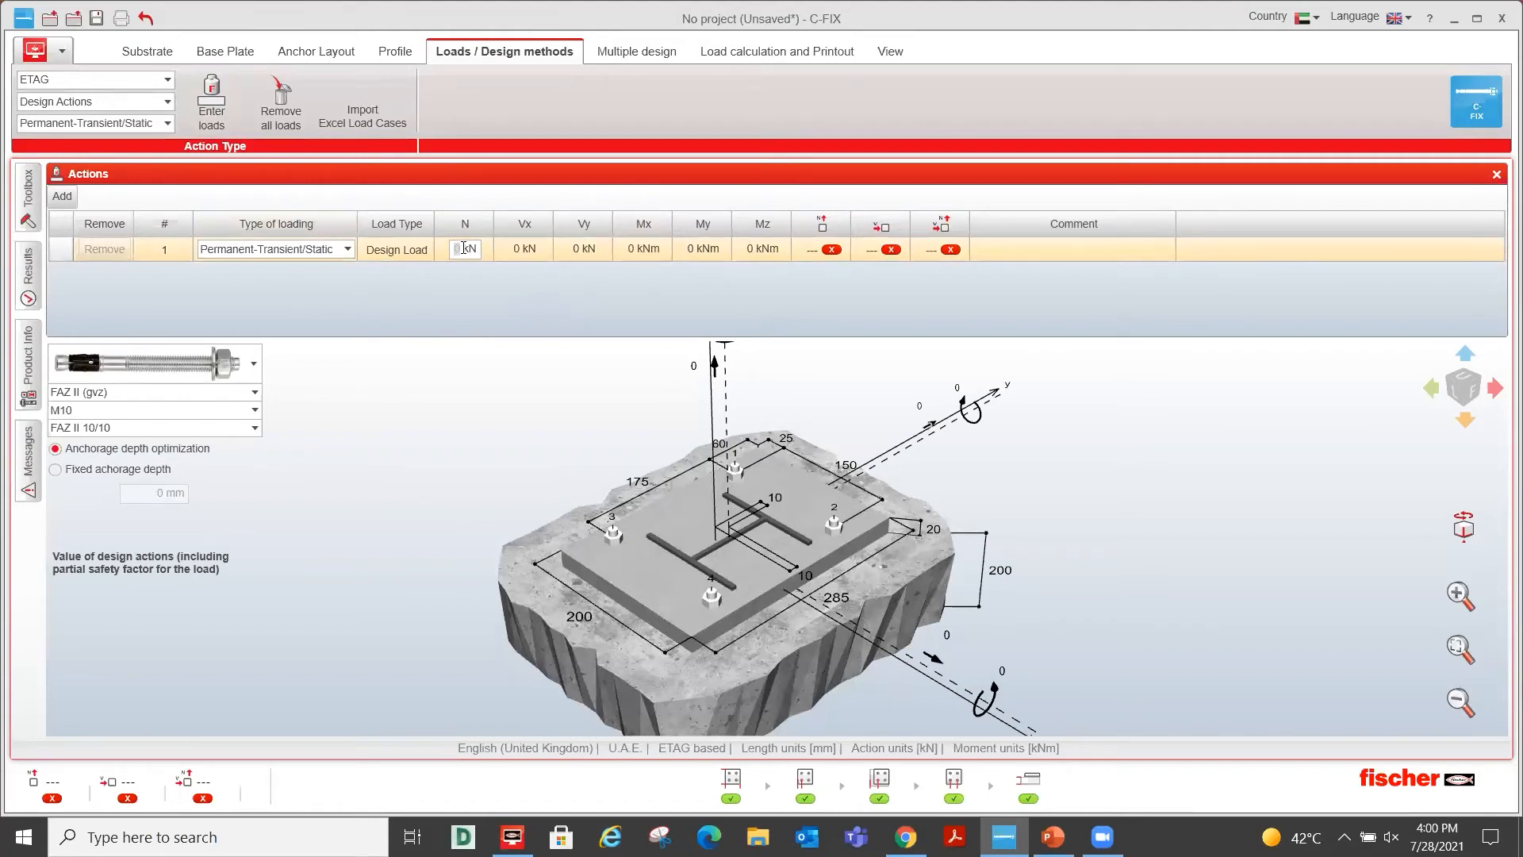
text(5)
key(Tab)
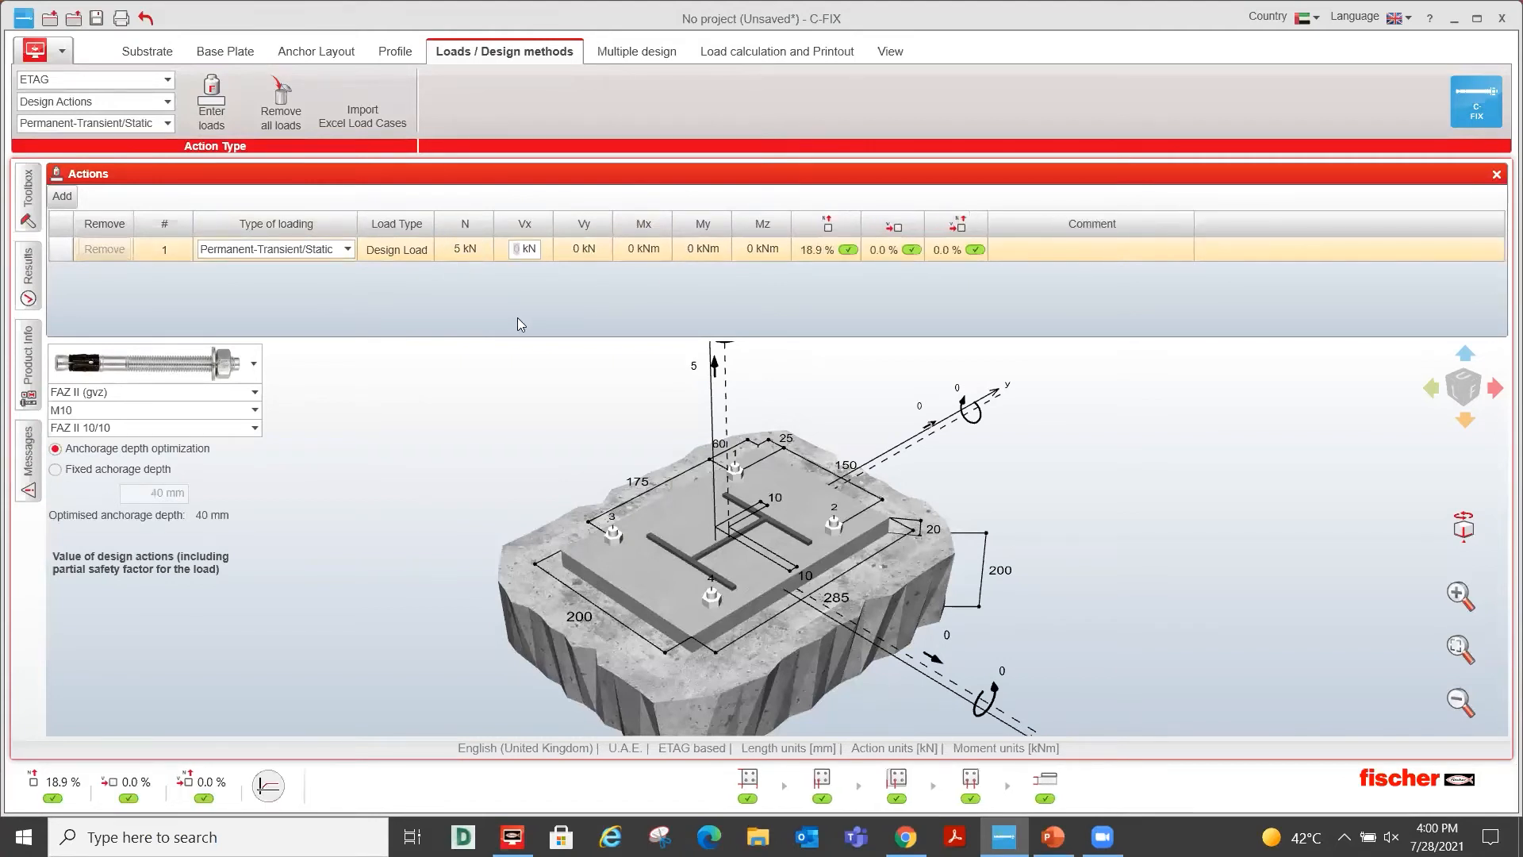
click(577, 251)
text(2)
key(Tab)
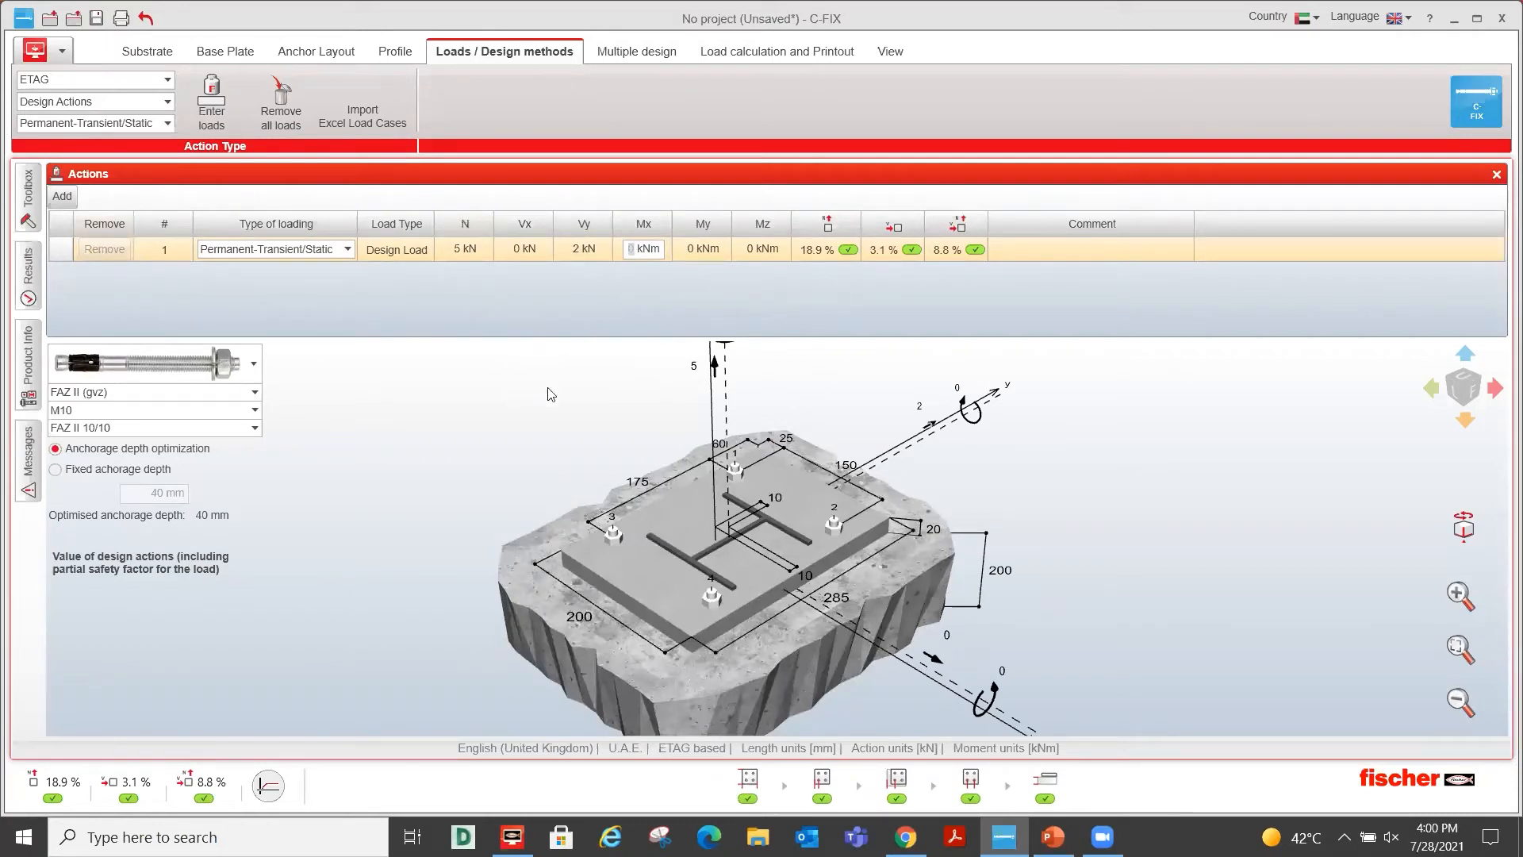
Set the first load case's tensile load N to 6 kN directly in the 3D model.
click(695, 379)
text(6)
key(Return)
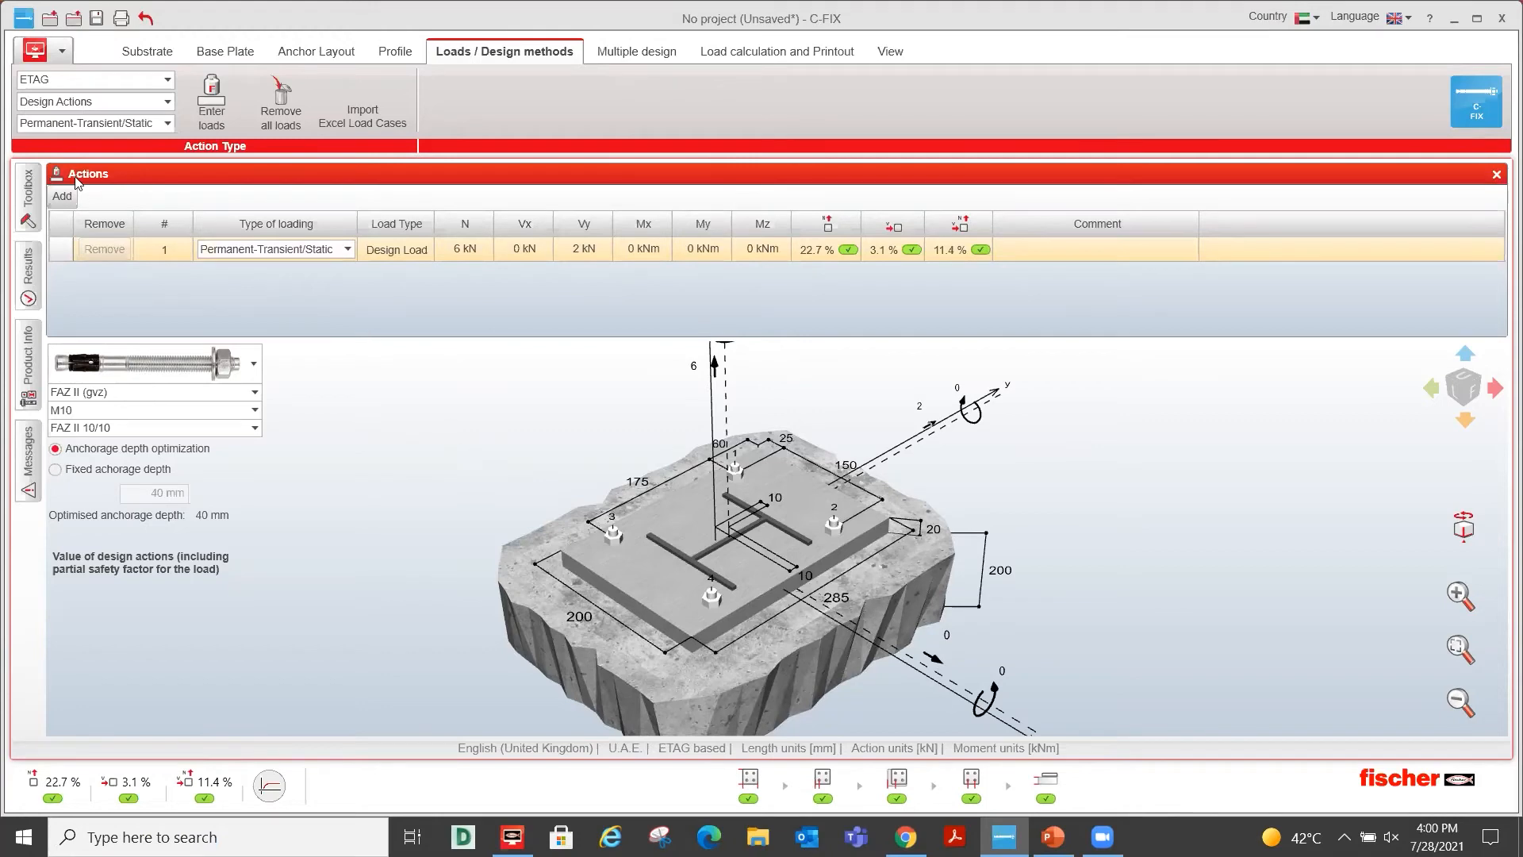
Add a second load case with a tensile load N of 7 kN and a moment Mx of 5 kNm.
click(58, 196)
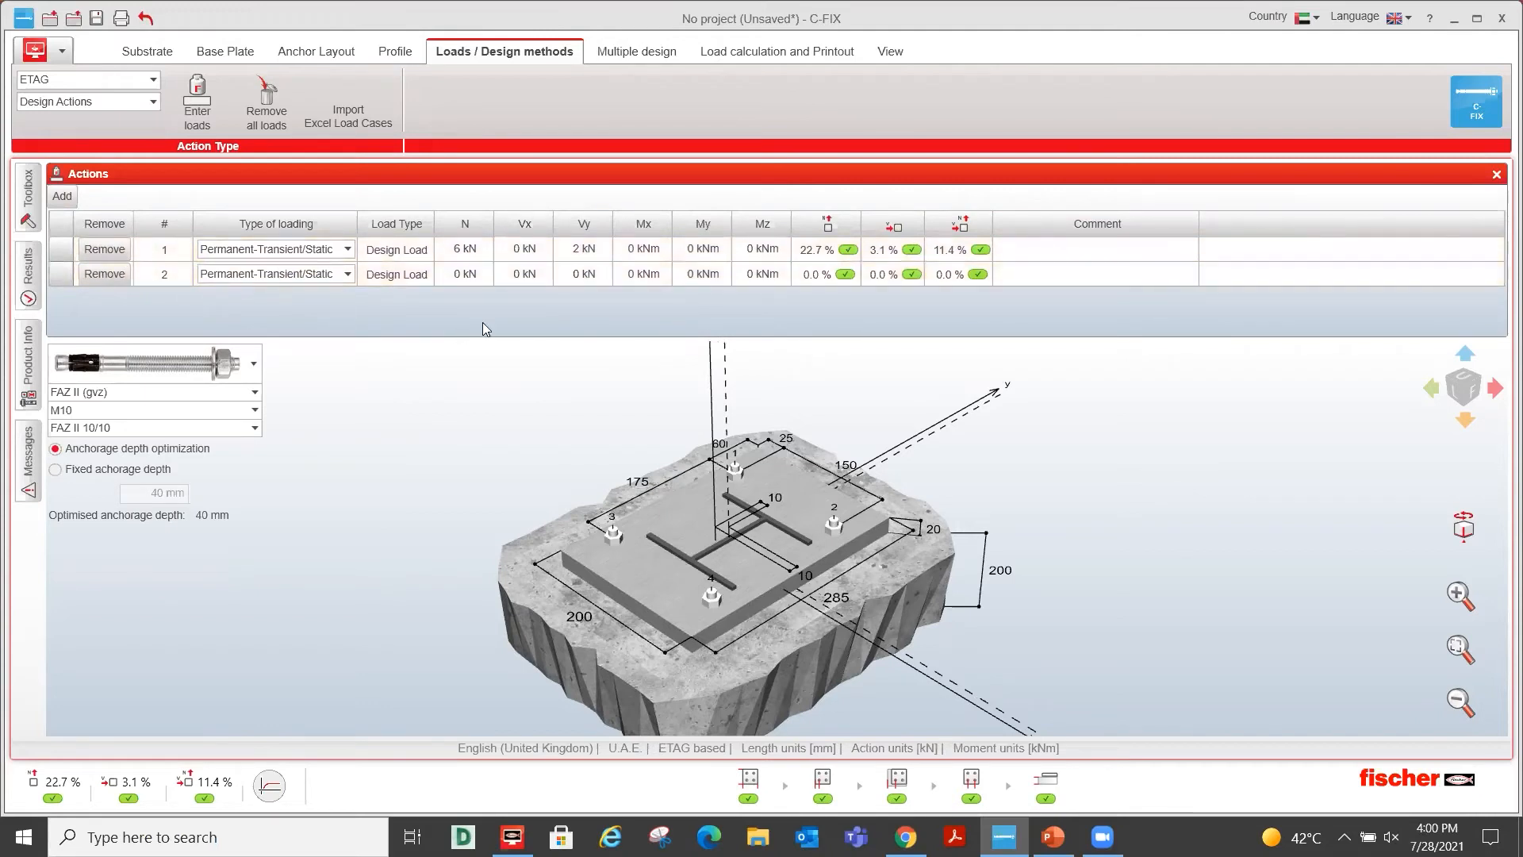
click(468, 272)
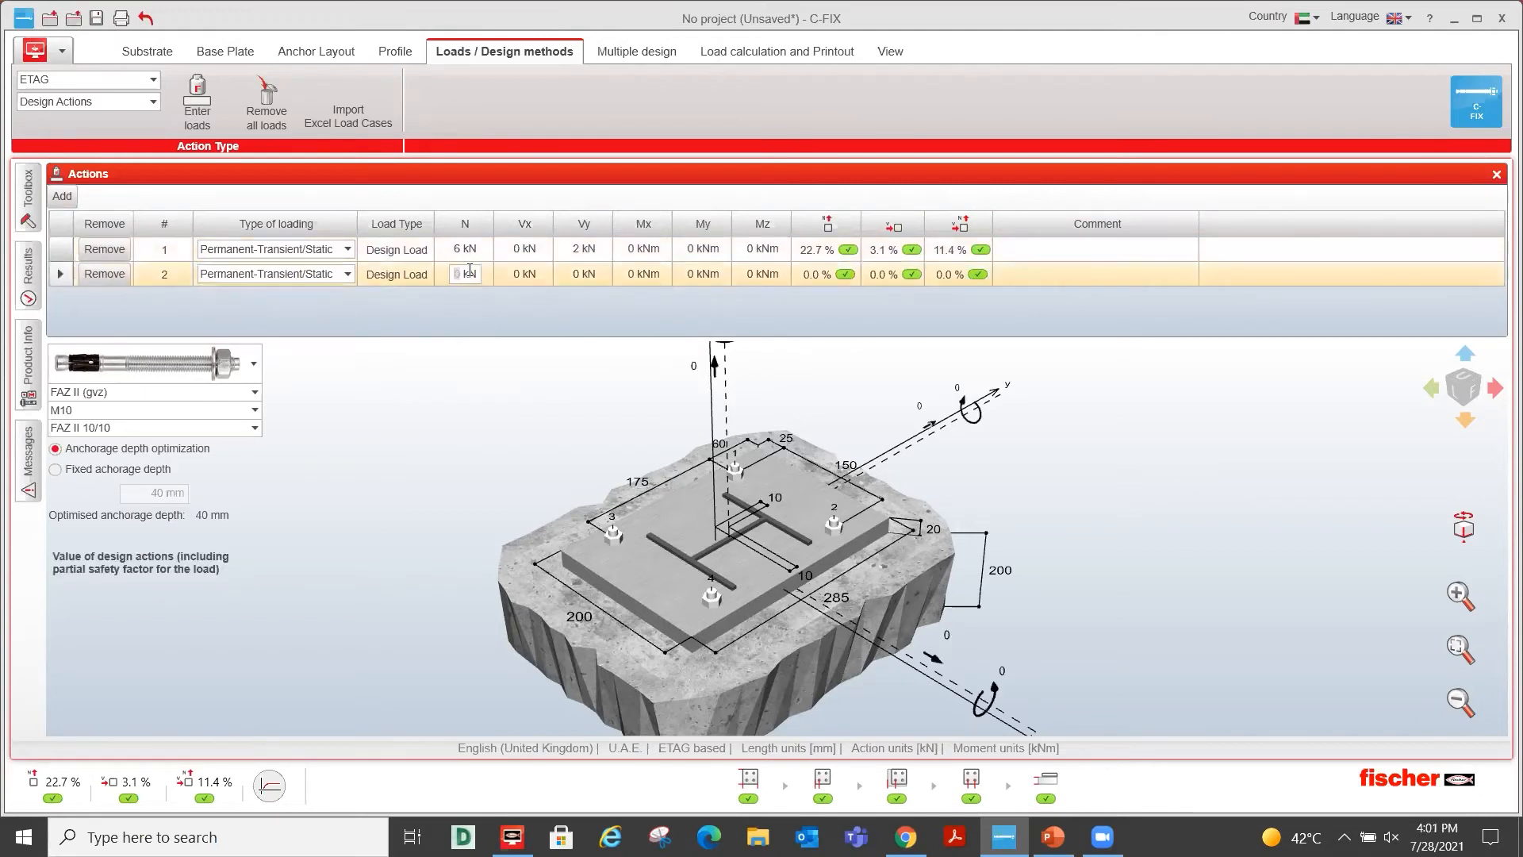
text(7)
click(502, 275)
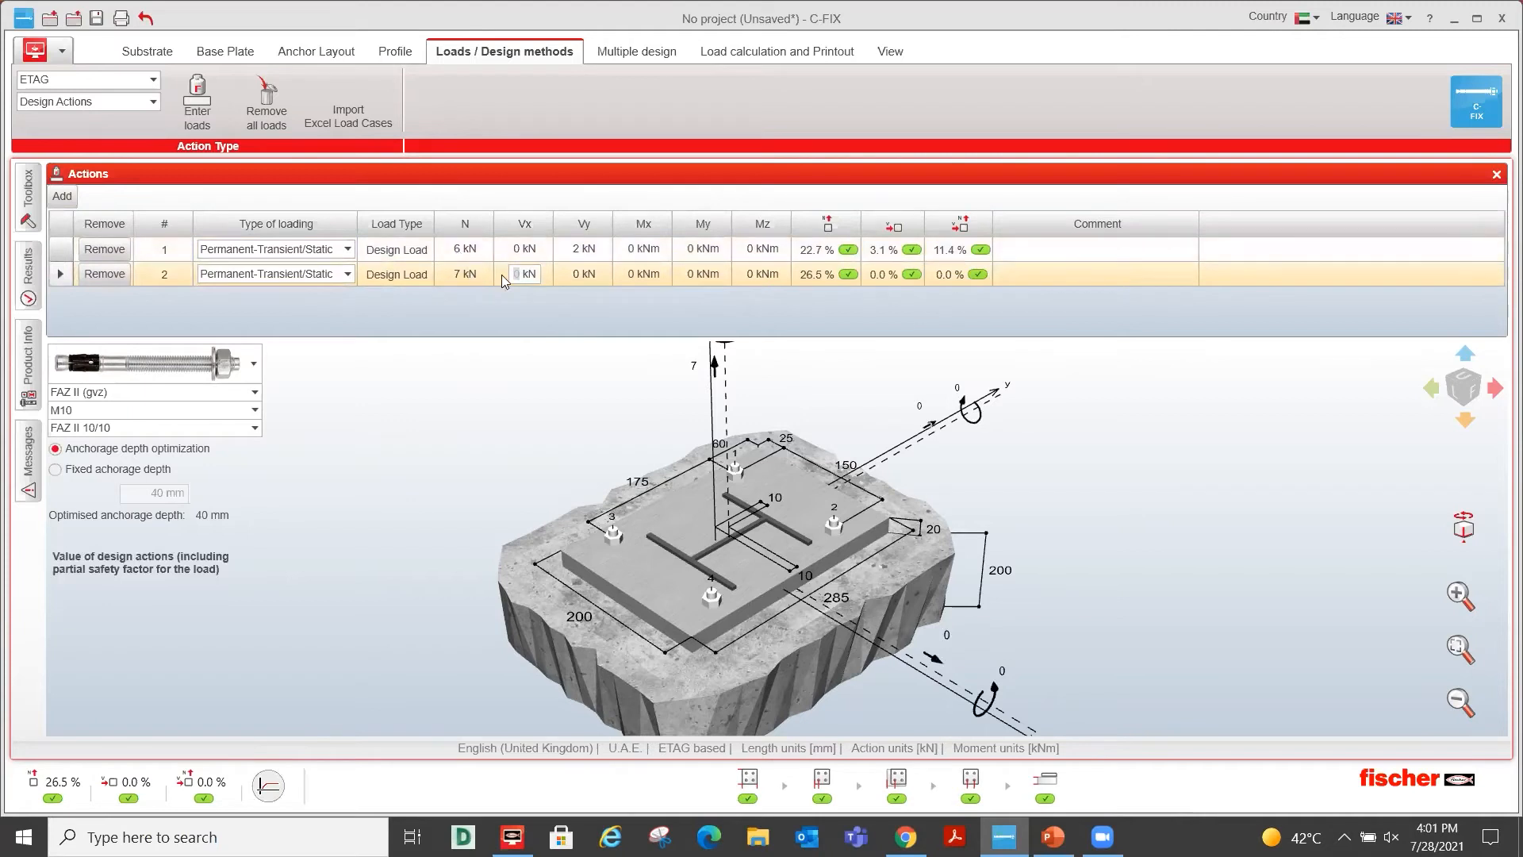
click(627, 277)
text(5)
key(Tab)
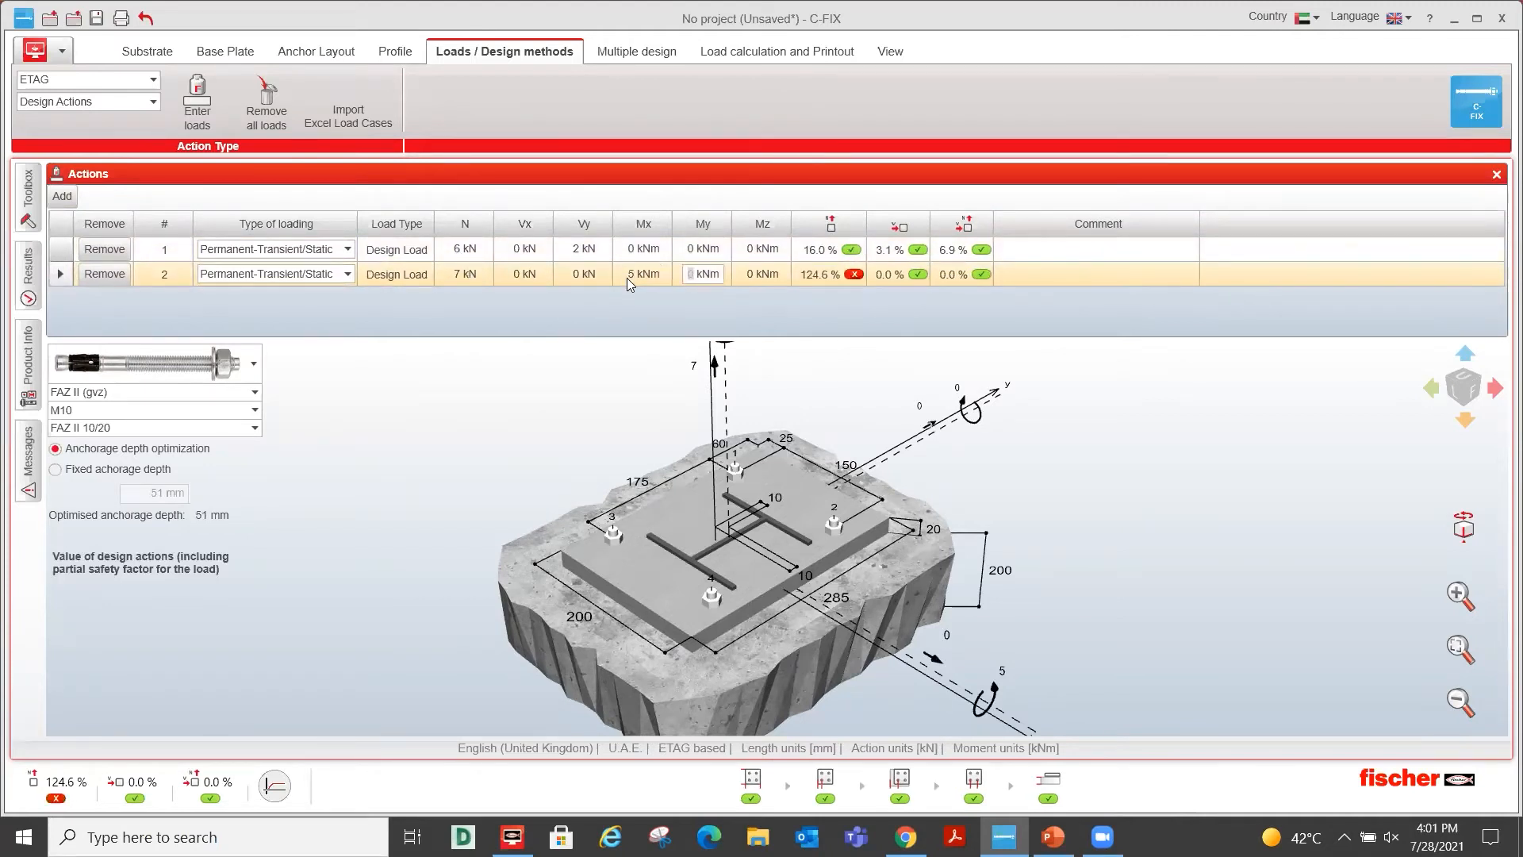
Reduce the second load case's moment Mx to 2 kNm.
click(649, 270)
text(2)
key(Tab)
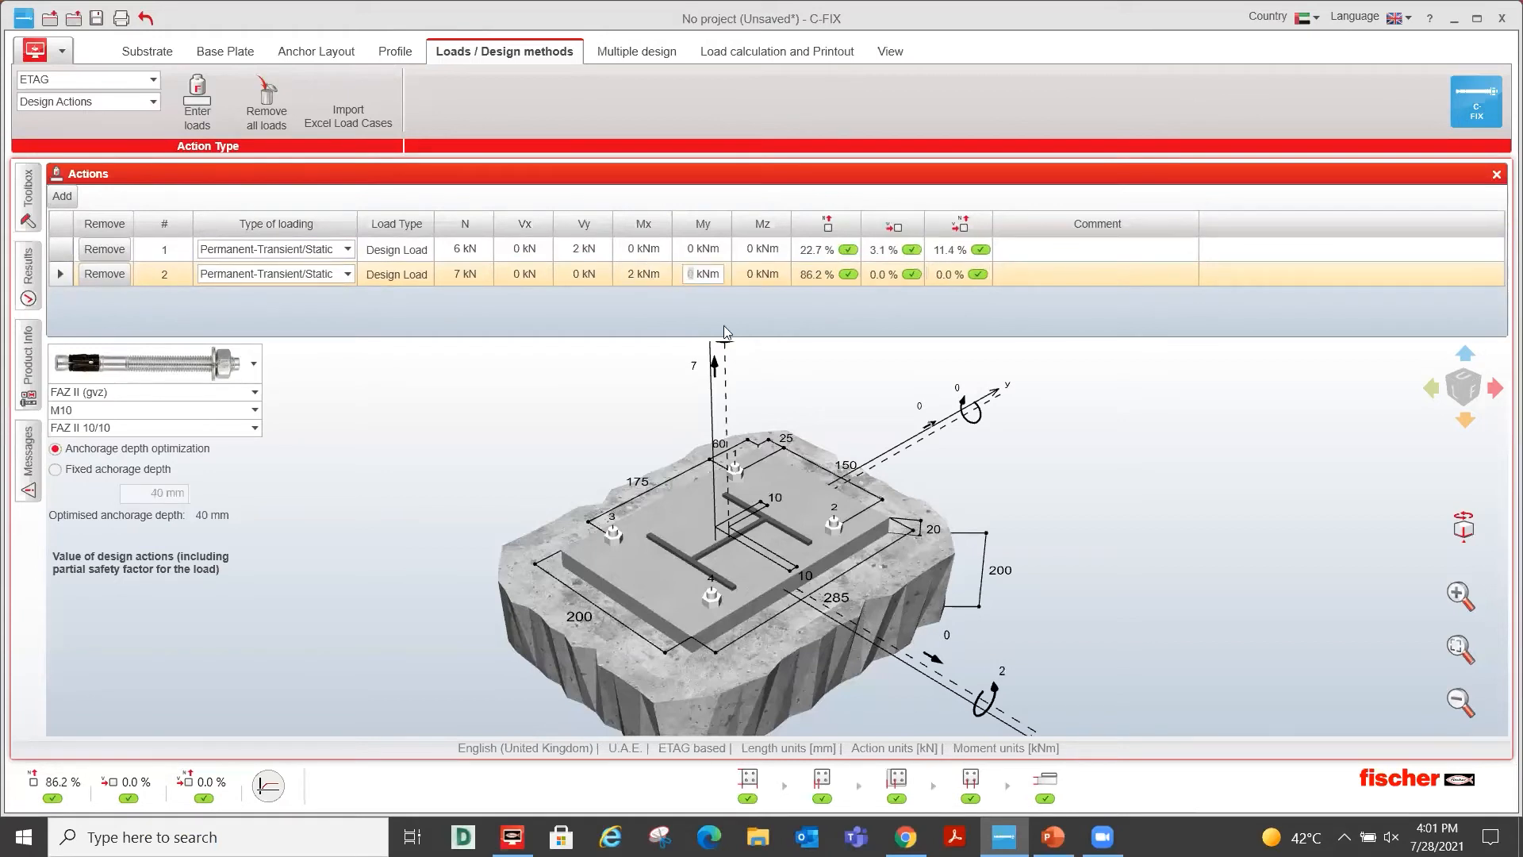
click(848, 343)
Activate the concrete edges on all four sides of the base plate in the 3D model.
drag(1032, 464, 998, 420)
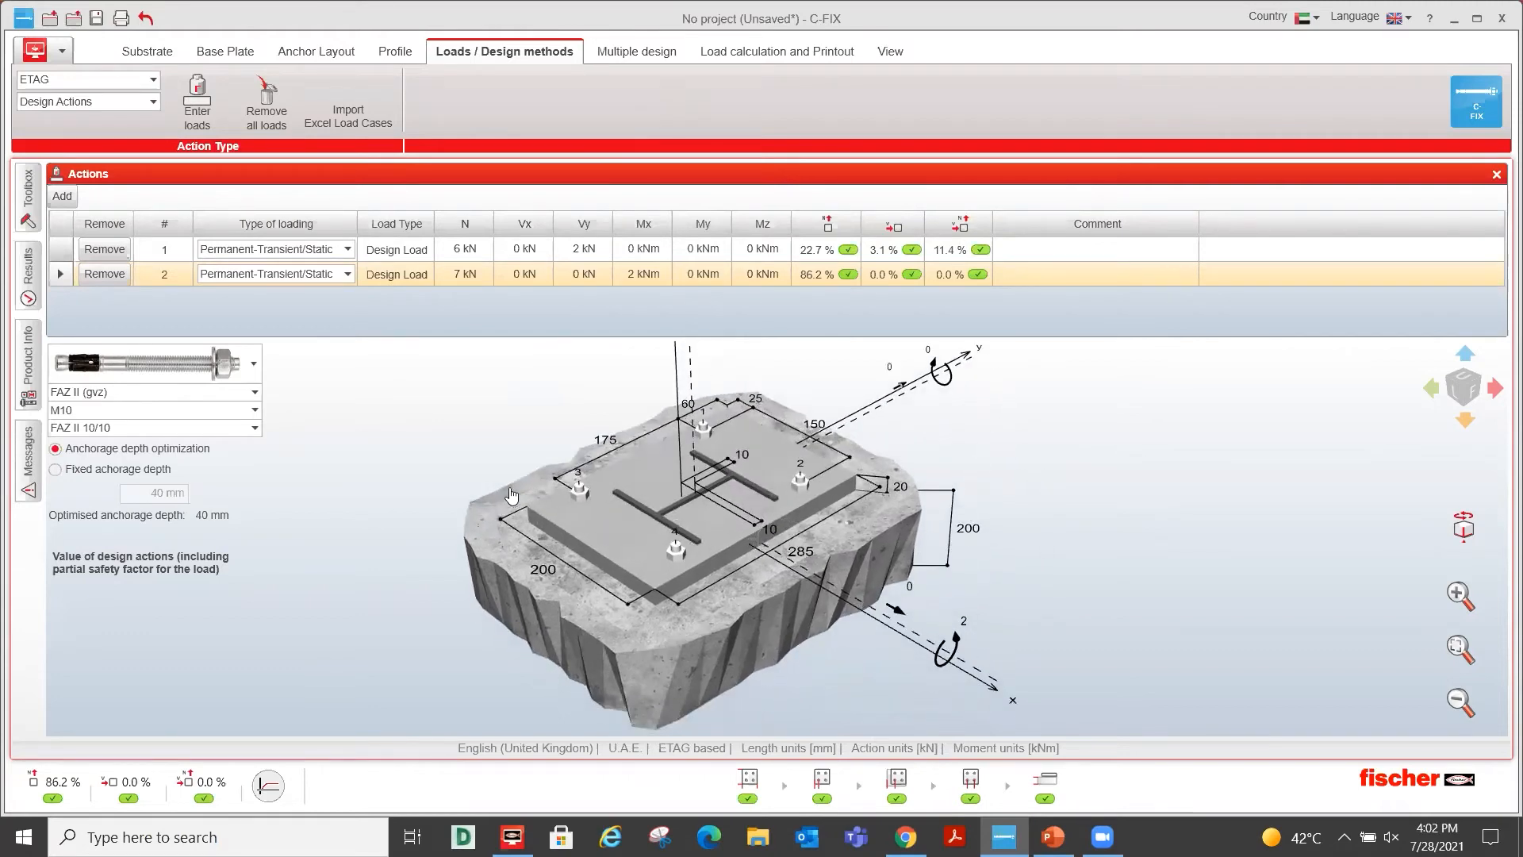
double_click(813, 622)
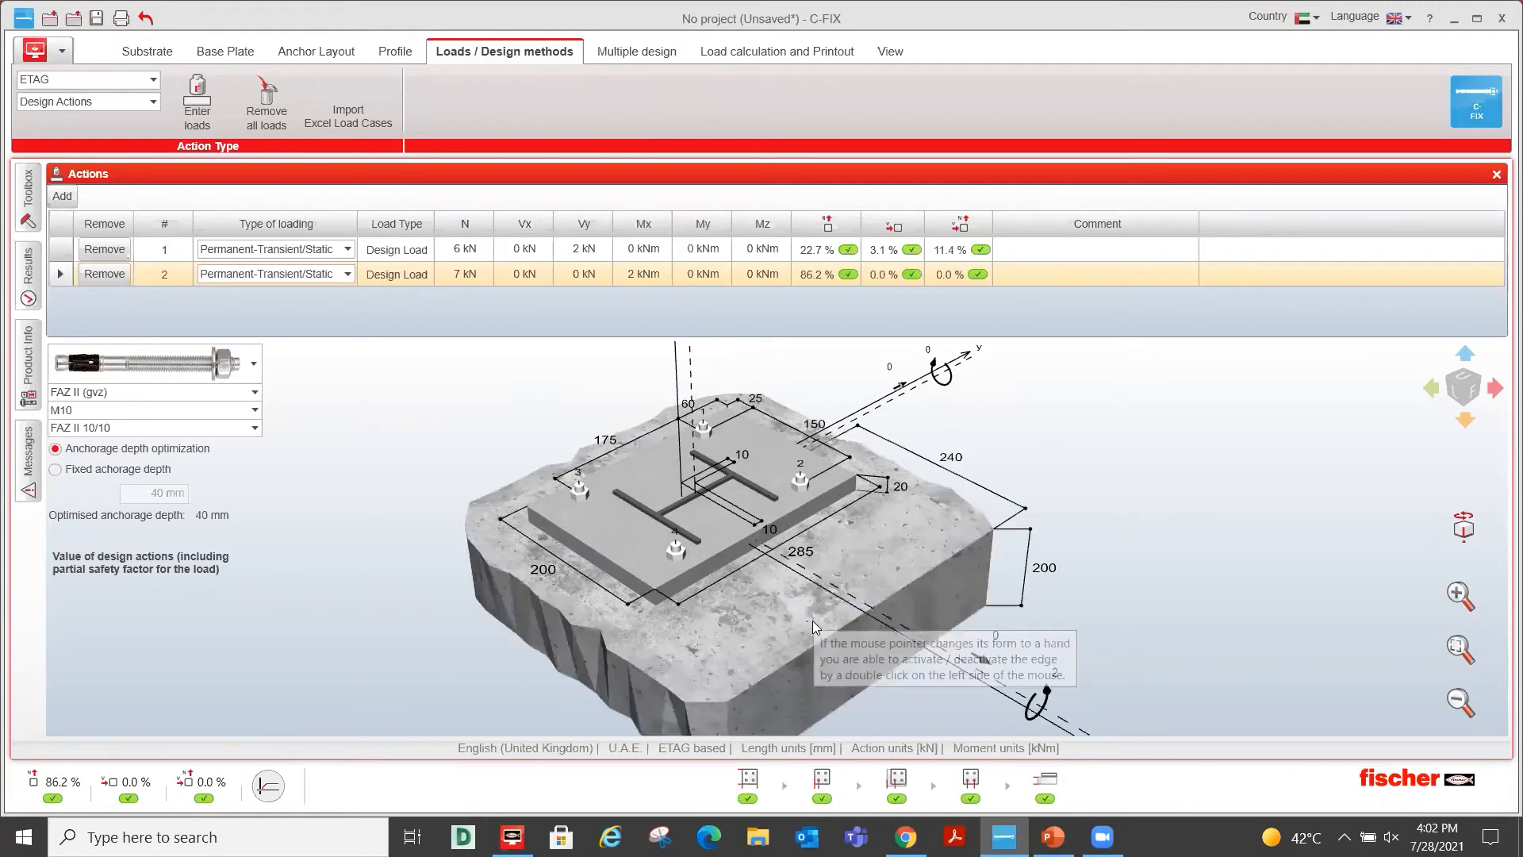
double_click(603, 677)
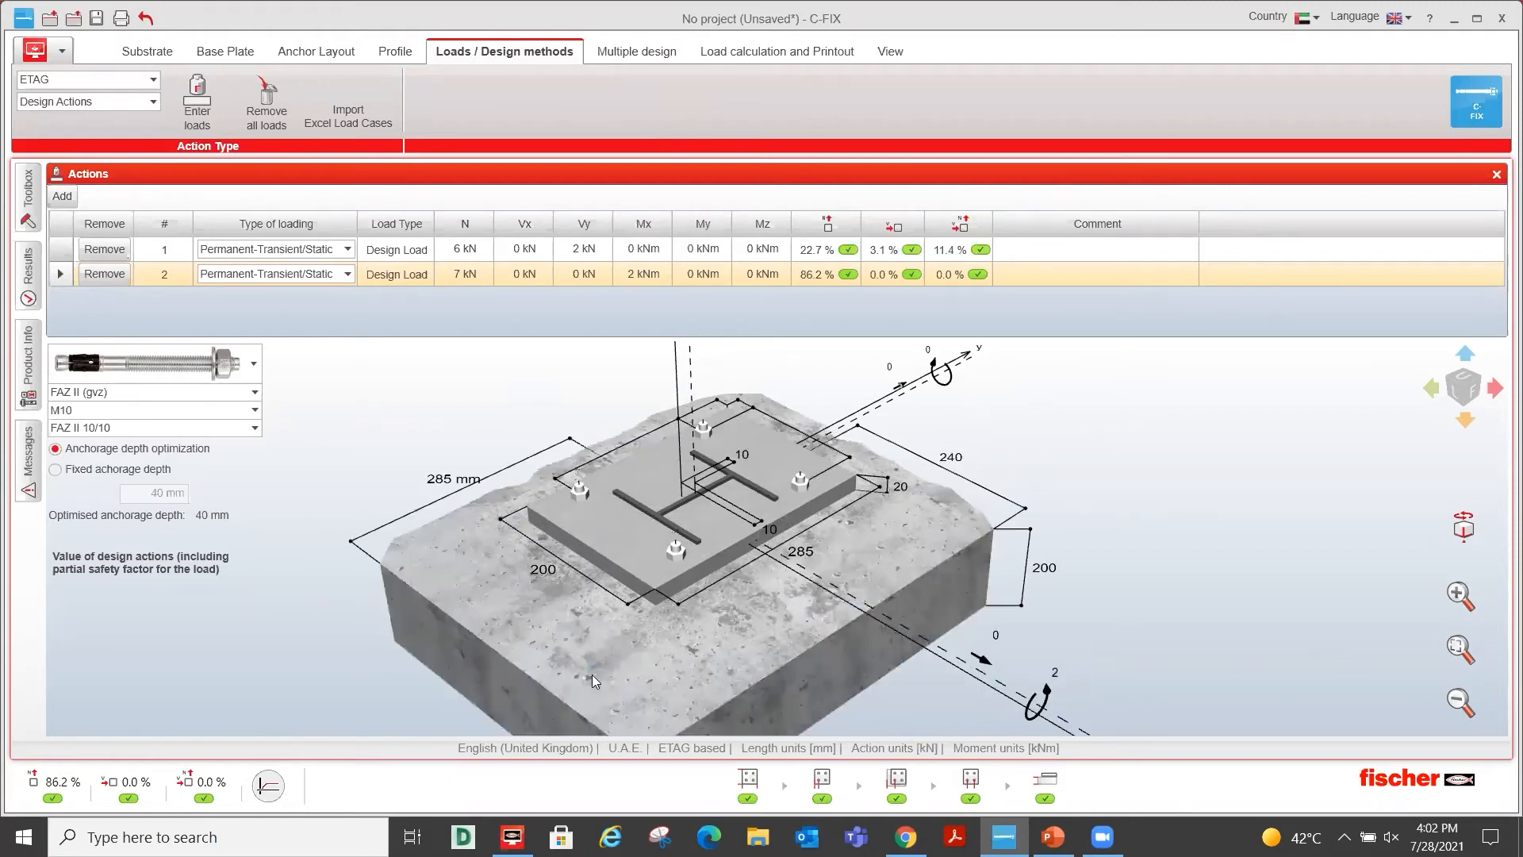
double_click(451, 513)
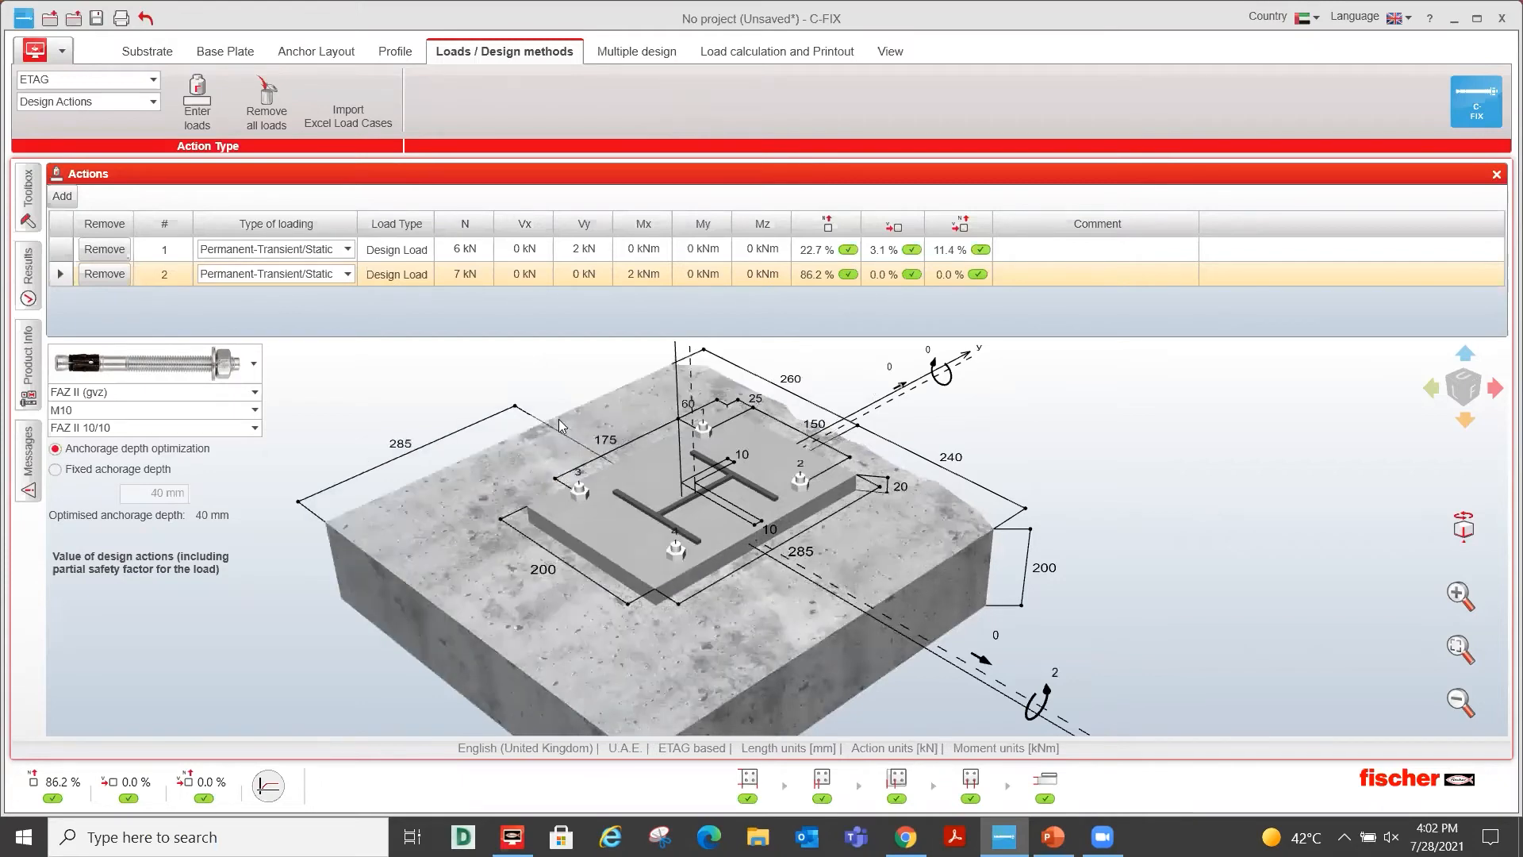
click(800, 425)
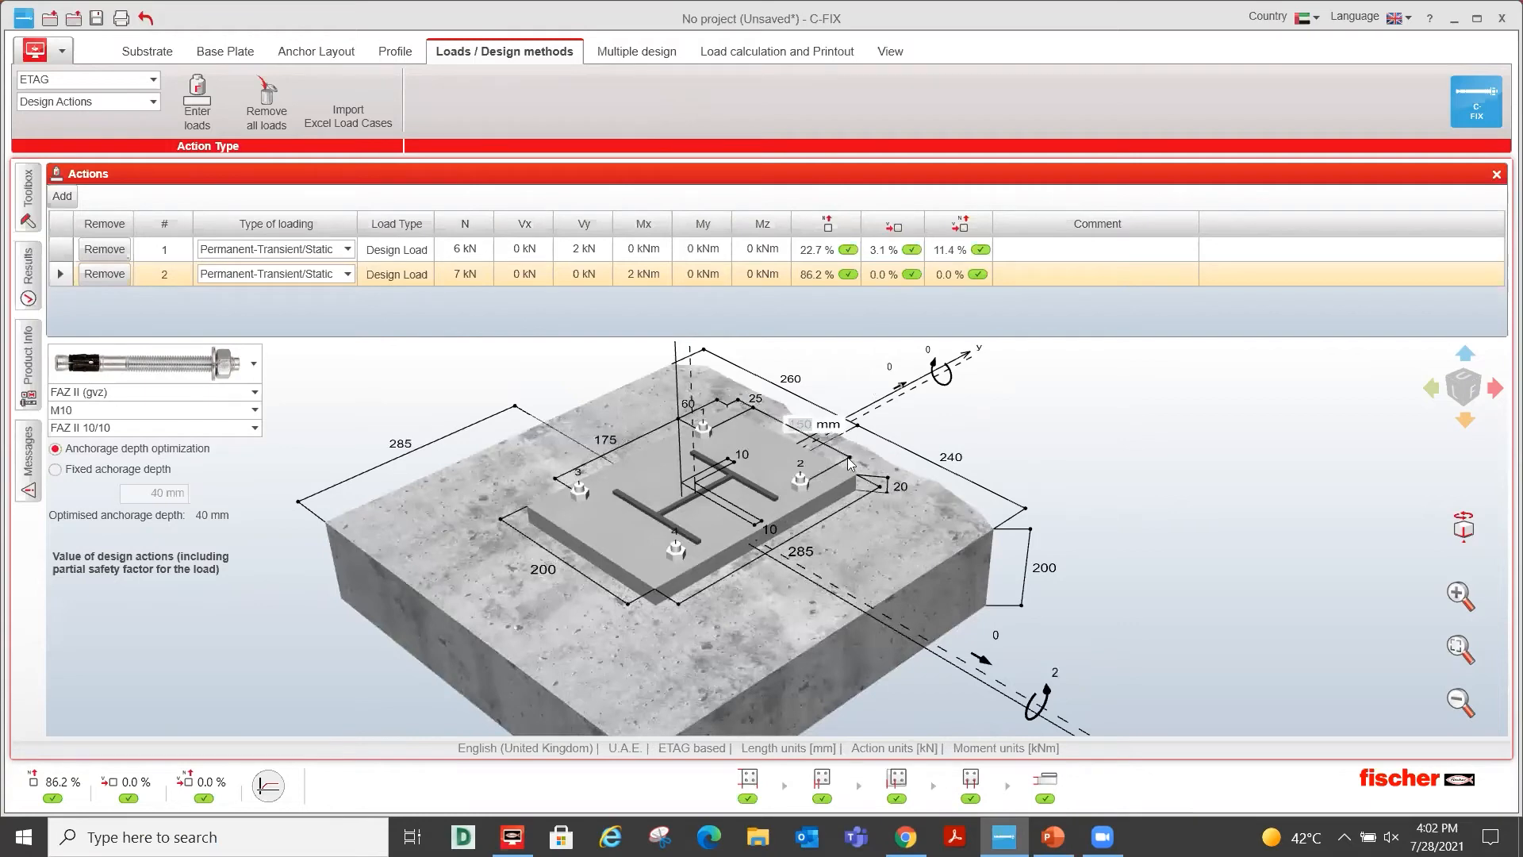
click(943, 498)
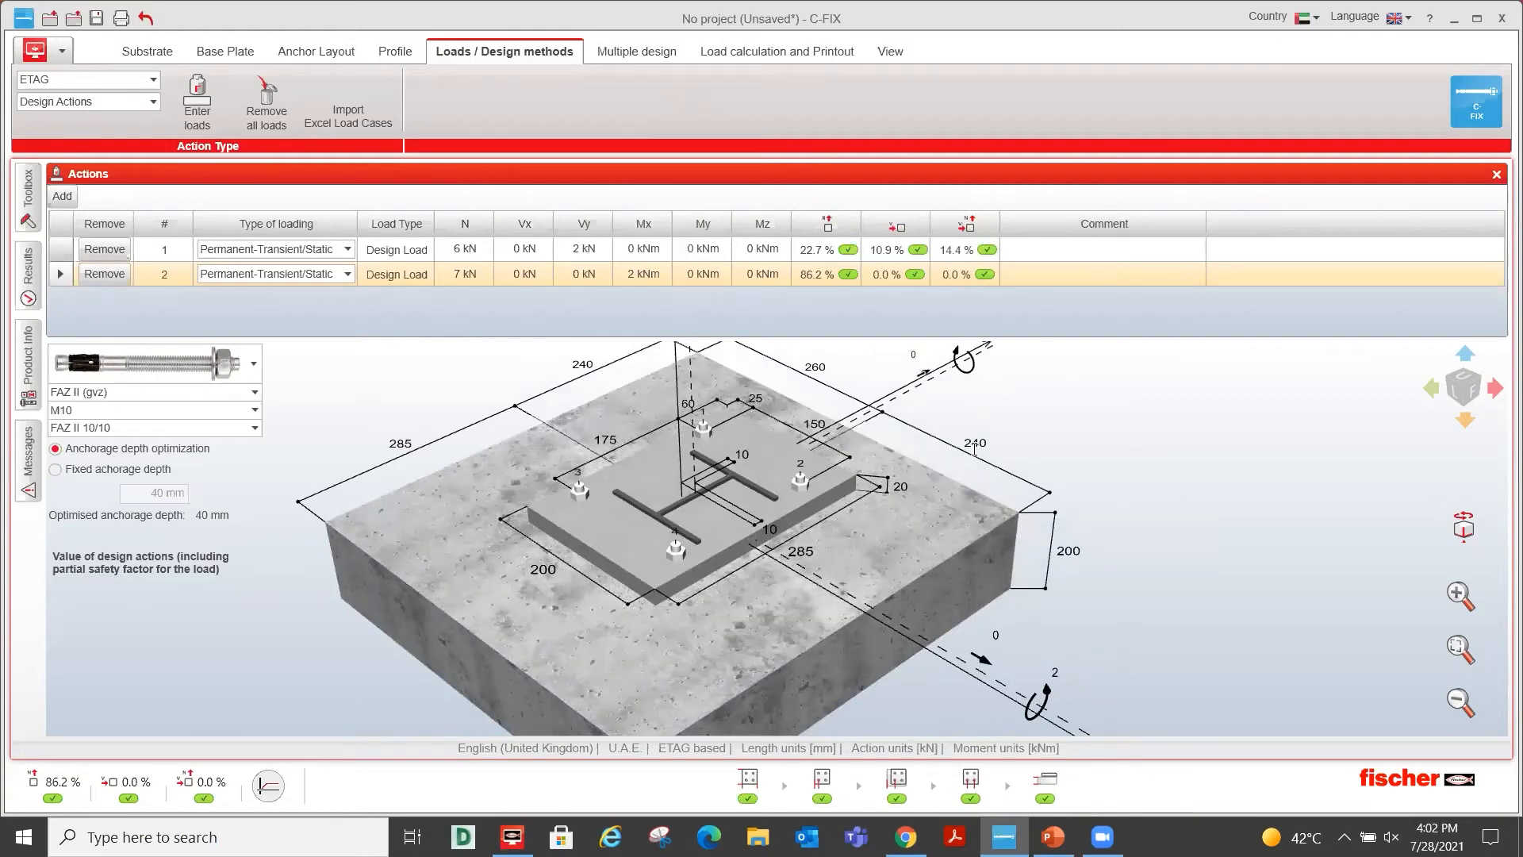
Set both concrete edge distances along the x-axis to 250 mm.
click(974, 447)
text(250)
key(Return)
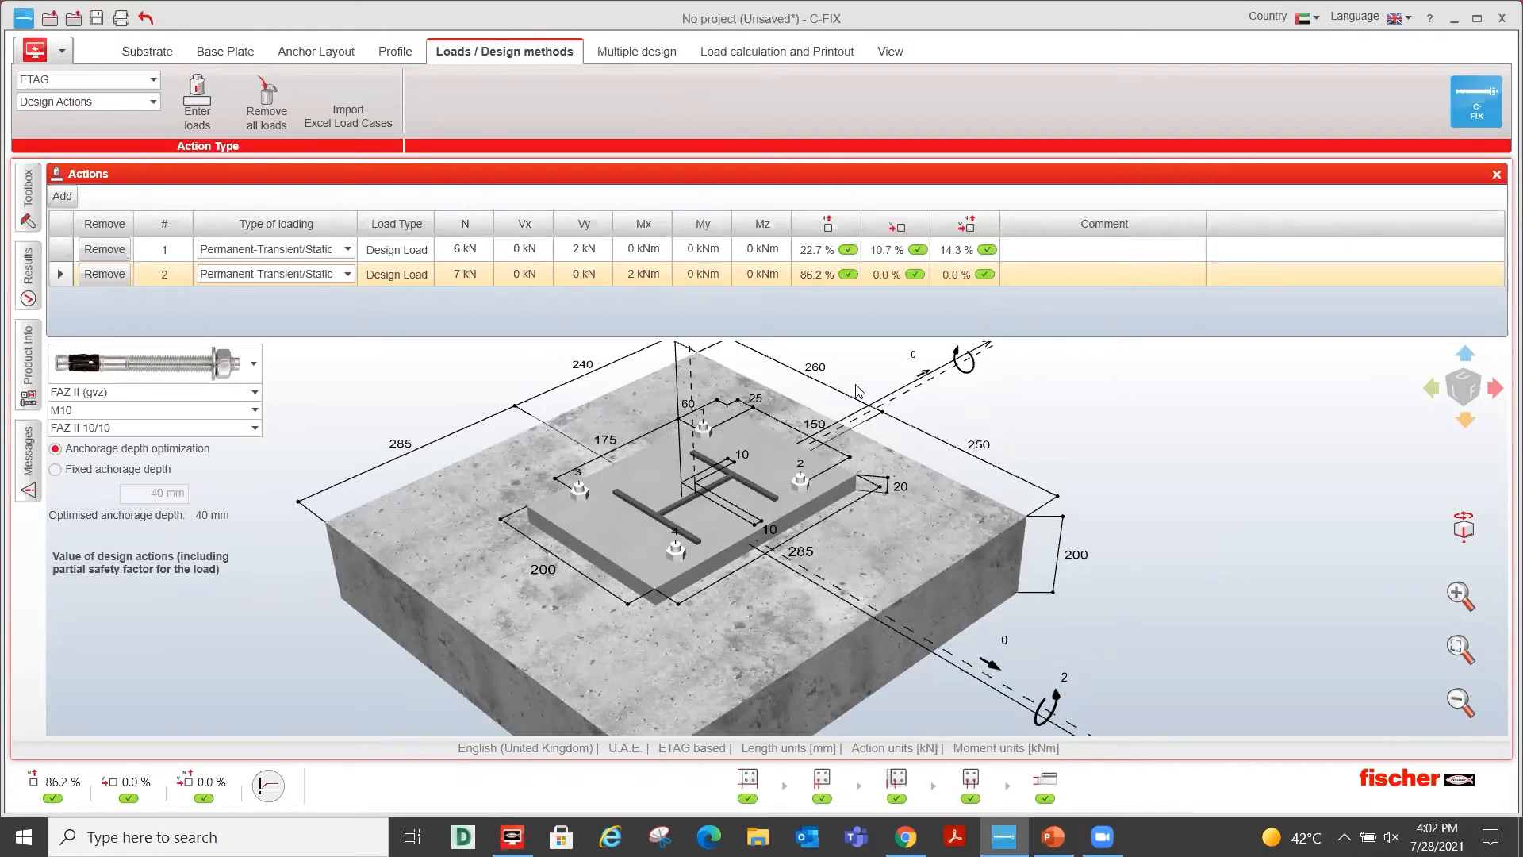
click(818, 367)
text(250)
key(Return)
Set both concrete edge distances along the y-axis to 250 mm and the concrete thickness to 600 mm.
click(588, 368)
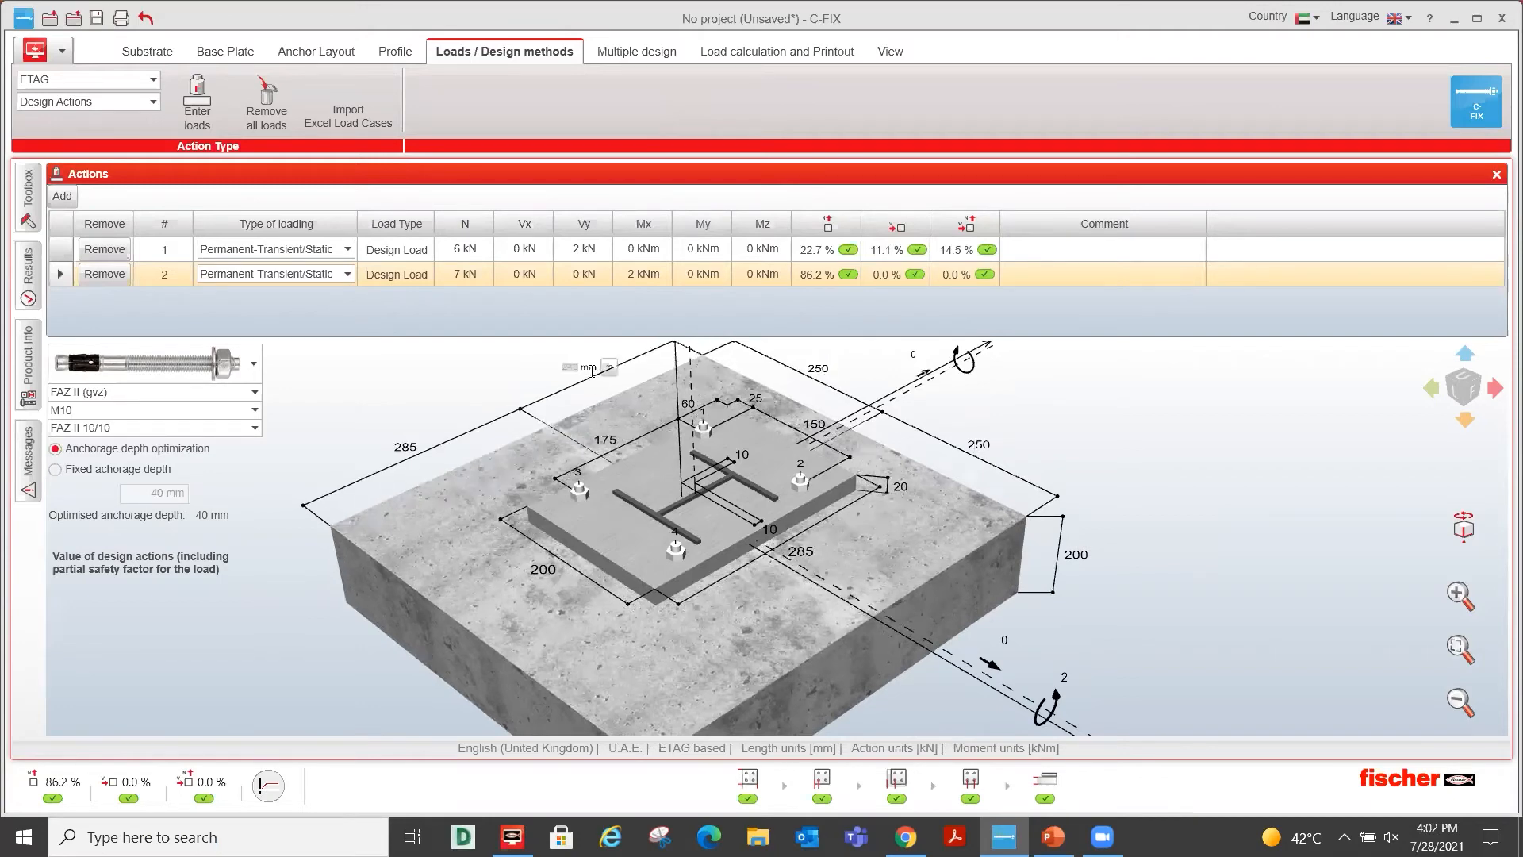
text(250)
key(Return)
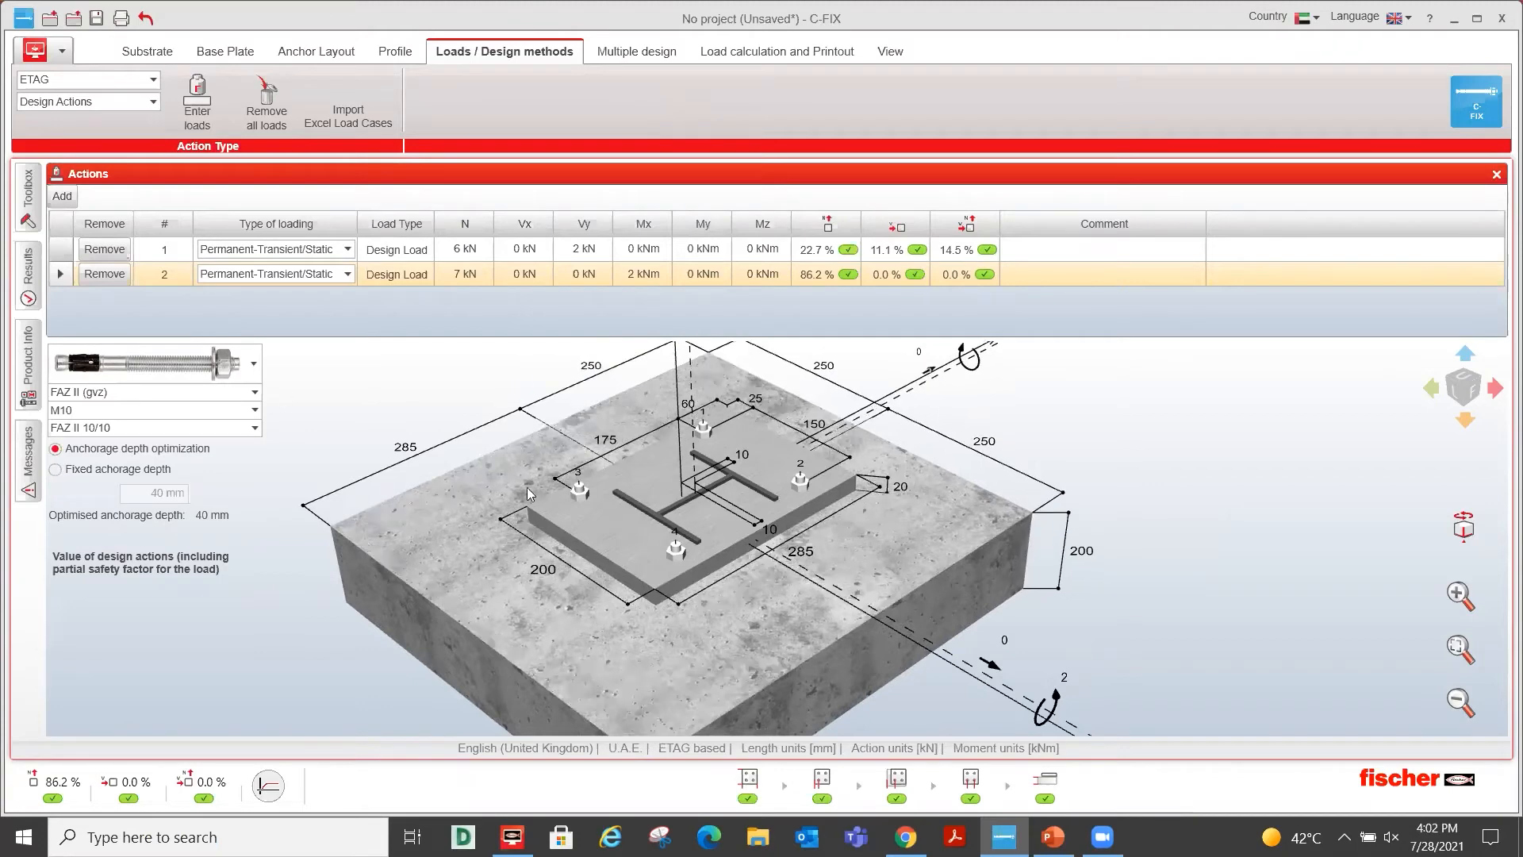
click(411, 453)
text(250)
key(Return)
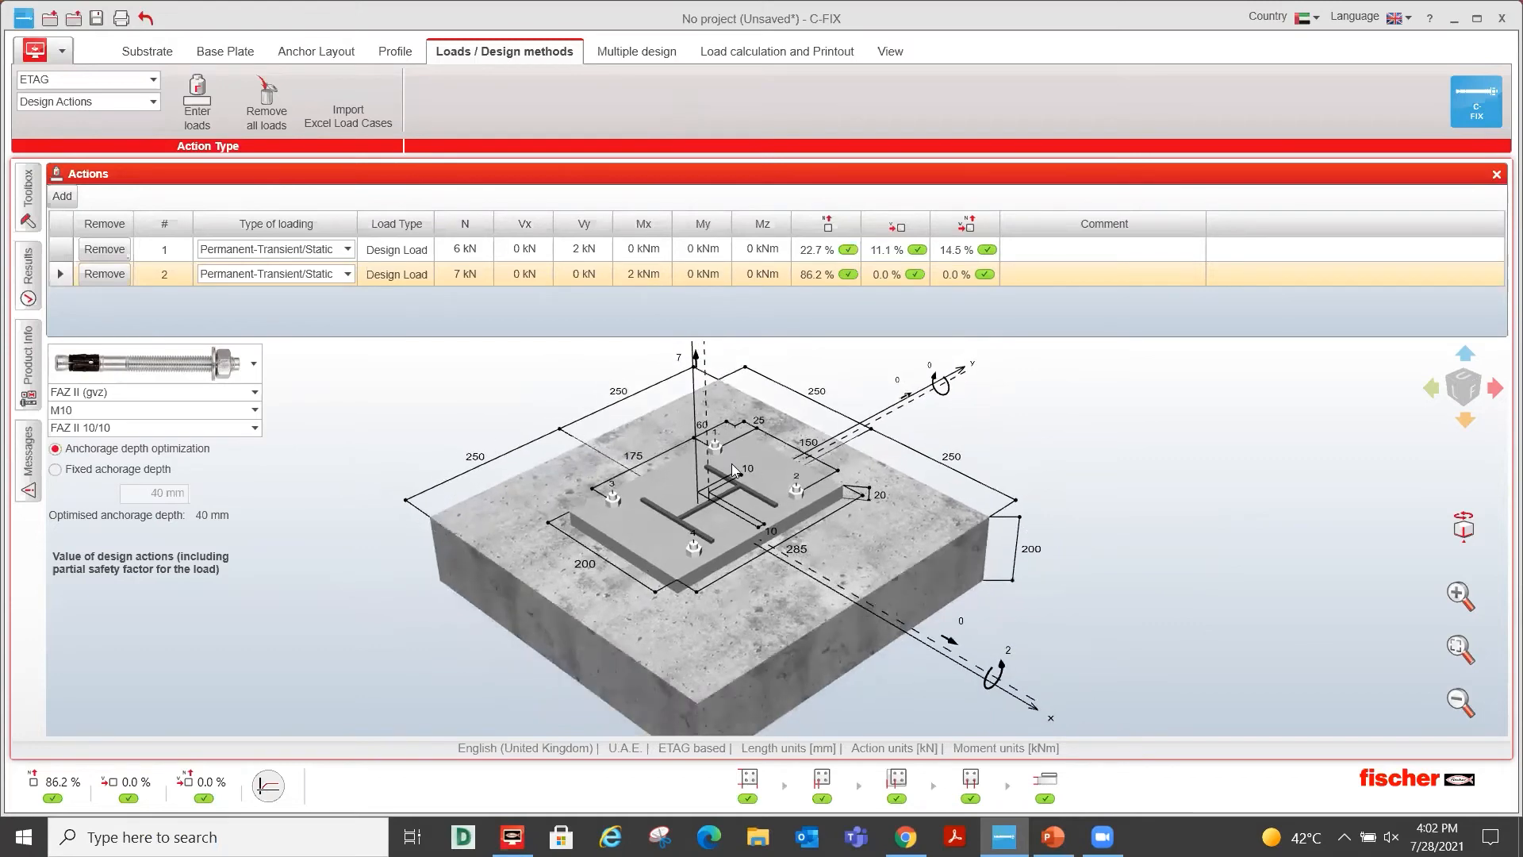
click(1033, 549)
key(Return)
Browse the anchor products available for this design in the product browser.
click(254, 366)
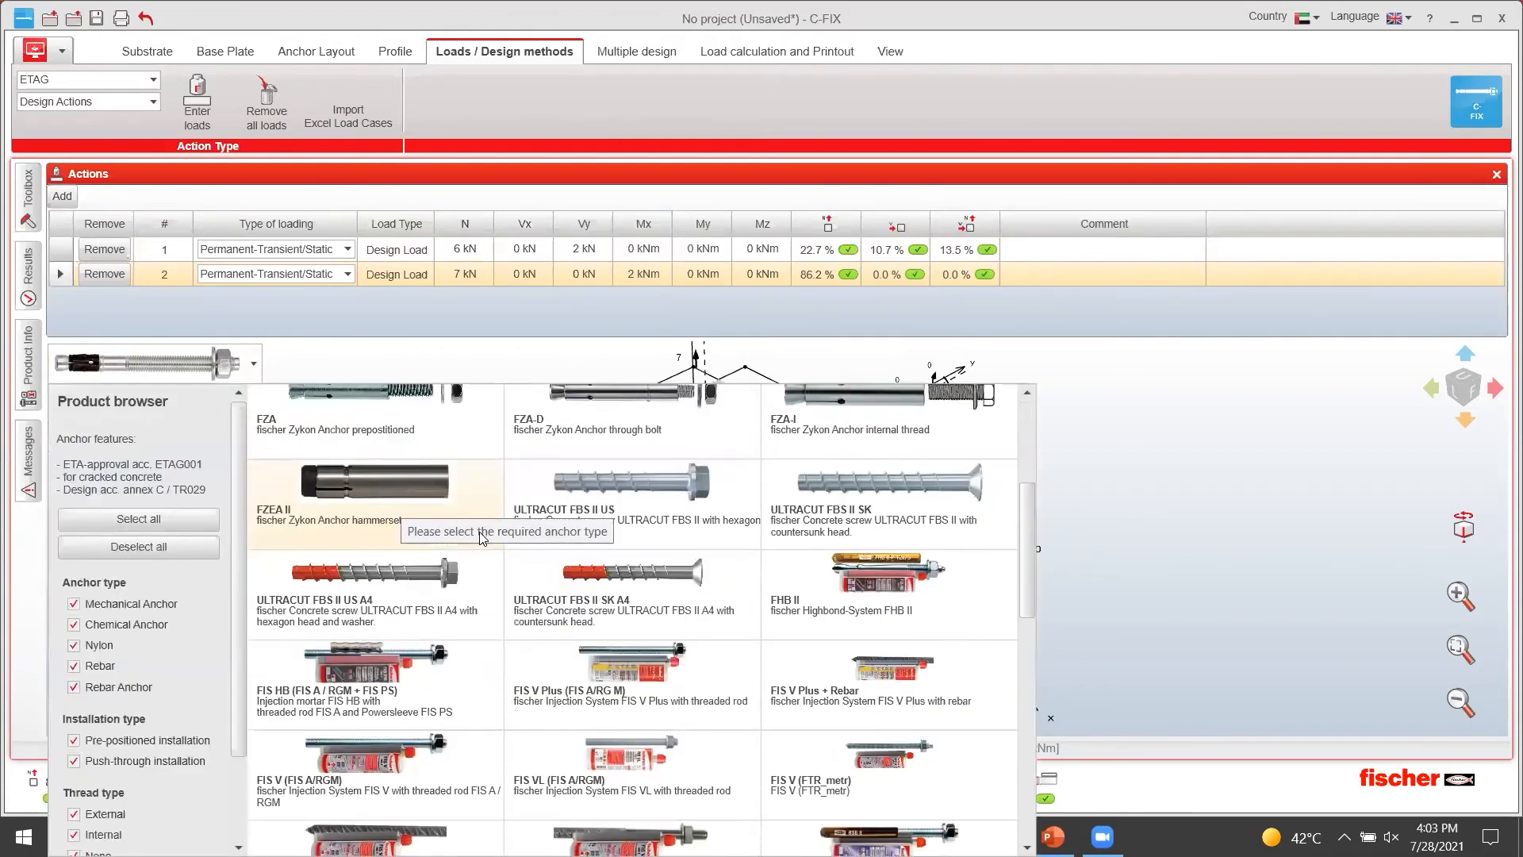
scroll(479, 532, down, 1)
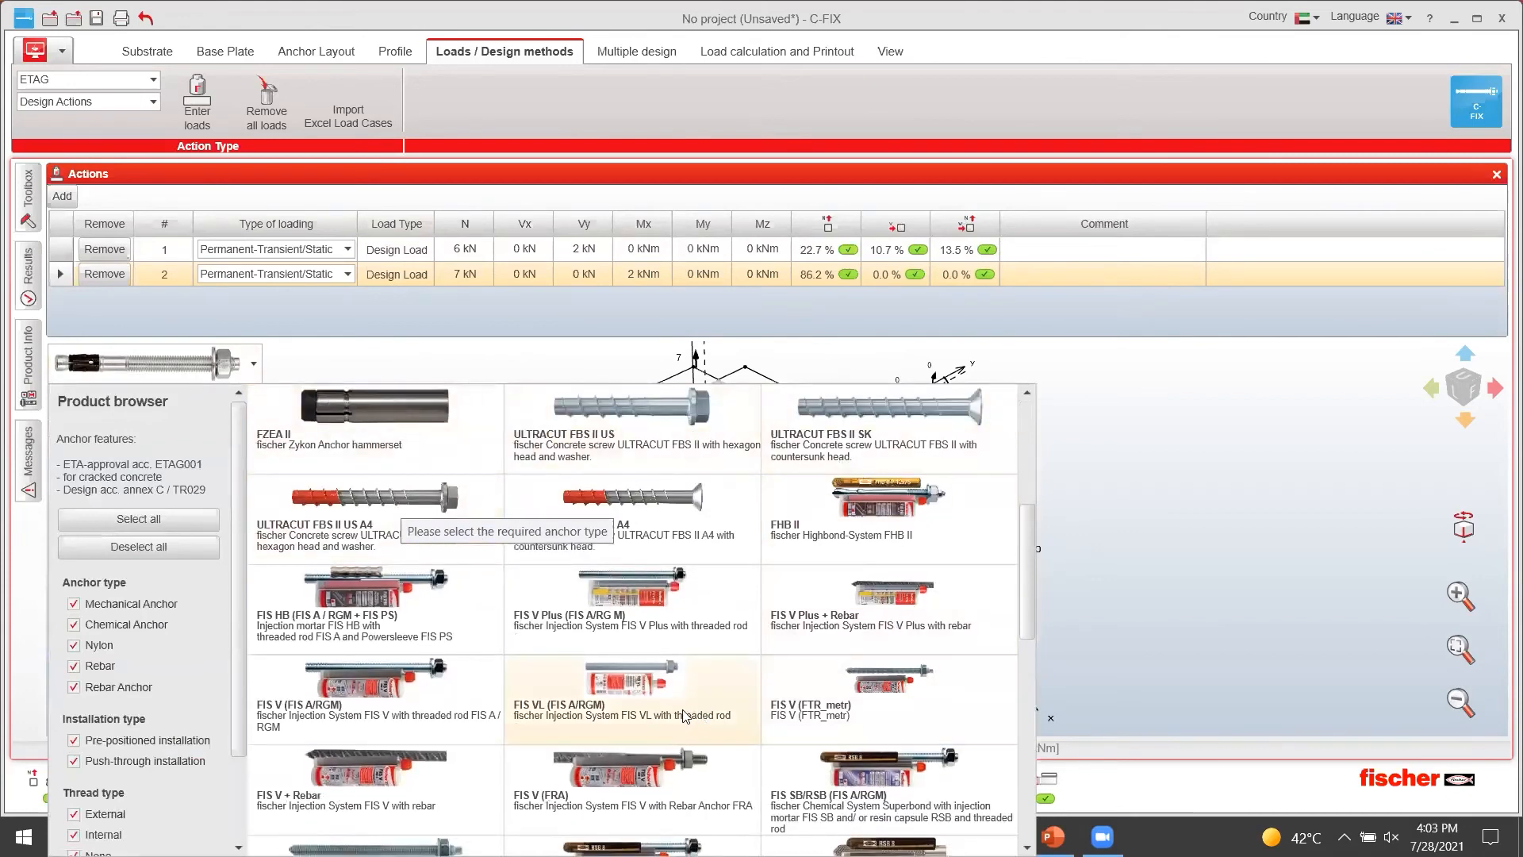
scroll(683, 715, down, 2)
scroll(659, 686, up, 3)
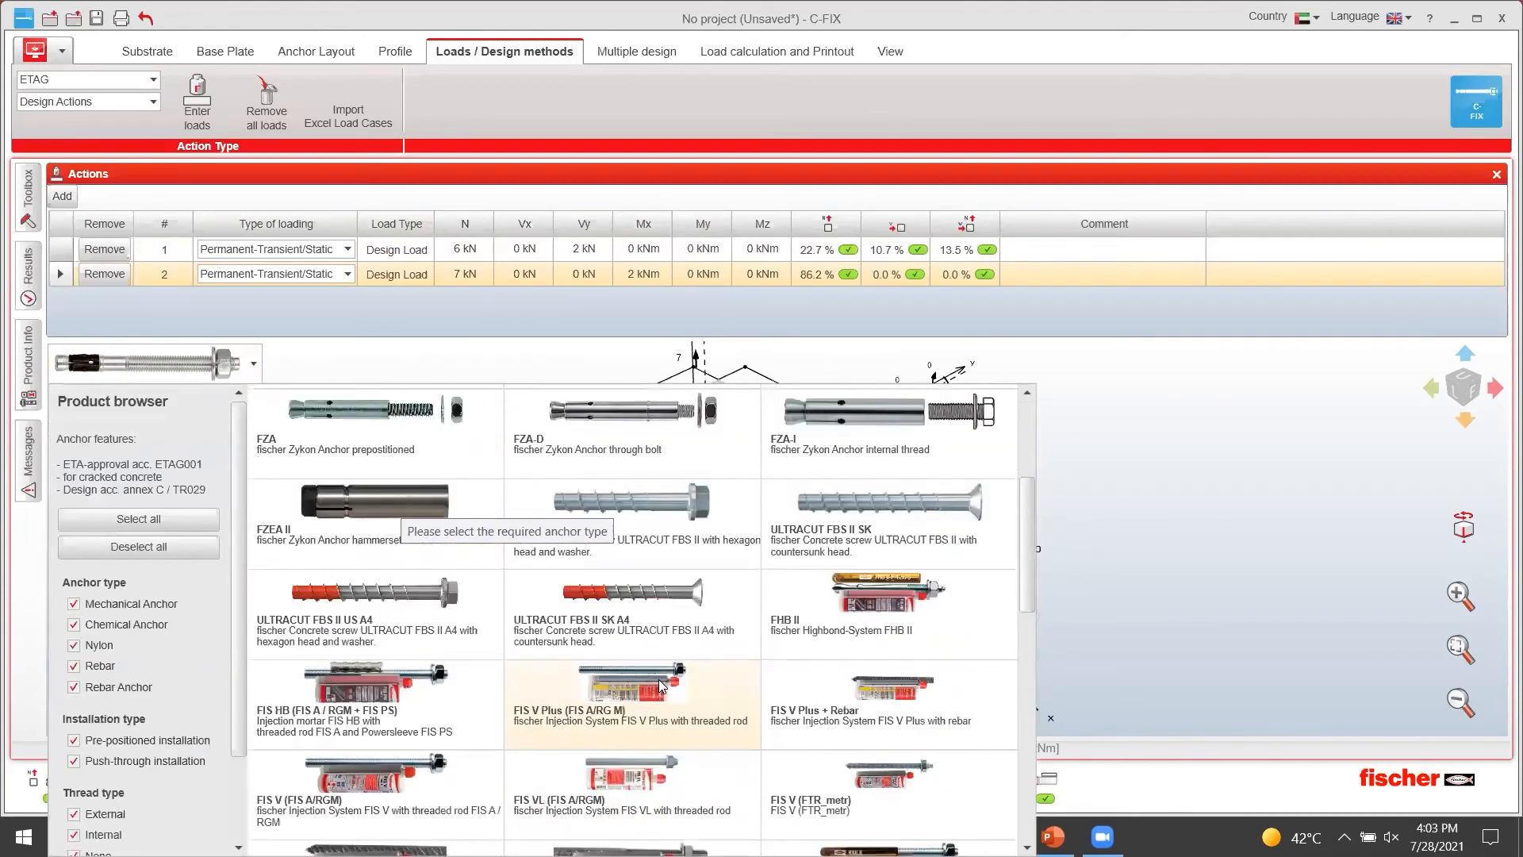
scroll(660, 685, up, 3)
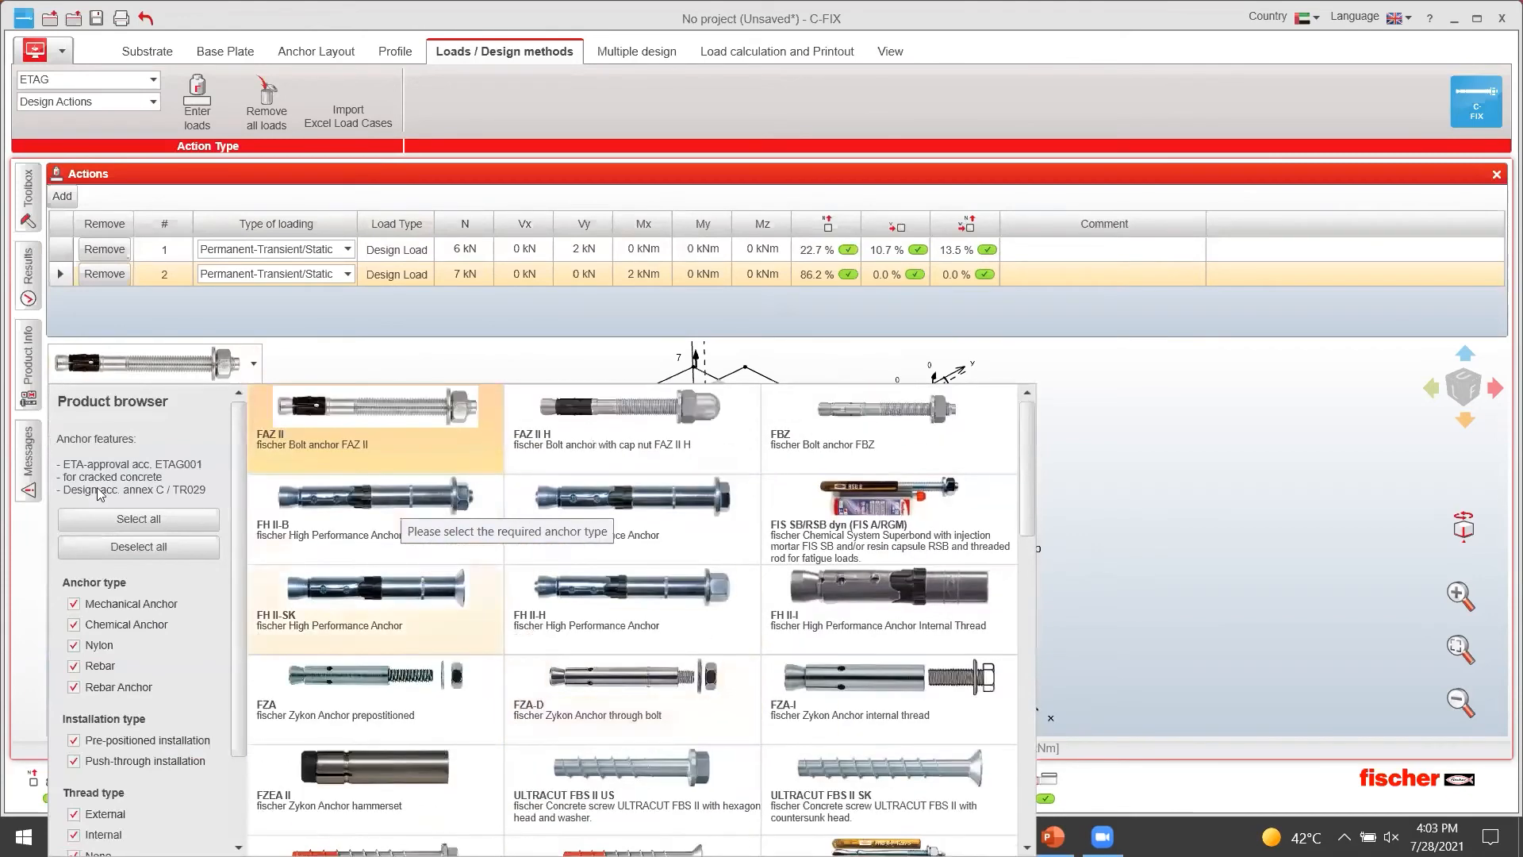
Try filtering the product browser to mechanical anchors only, and to chemical anchors only, reviewing the products of each type.
click(131, 605)
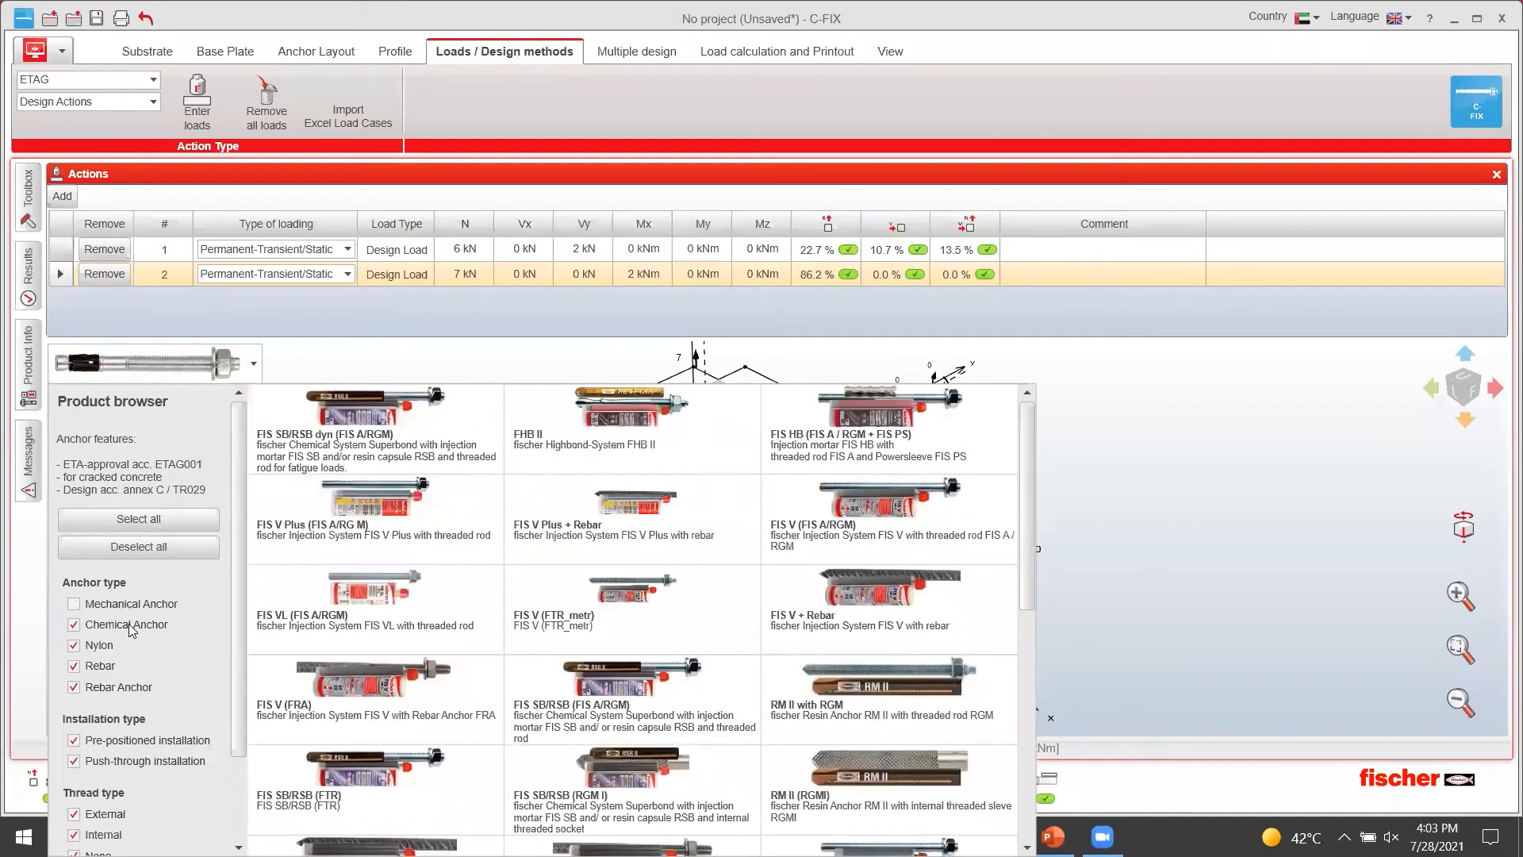
click(128, 626)
click(101, 645)
click(106, 666)
click(111, 687)
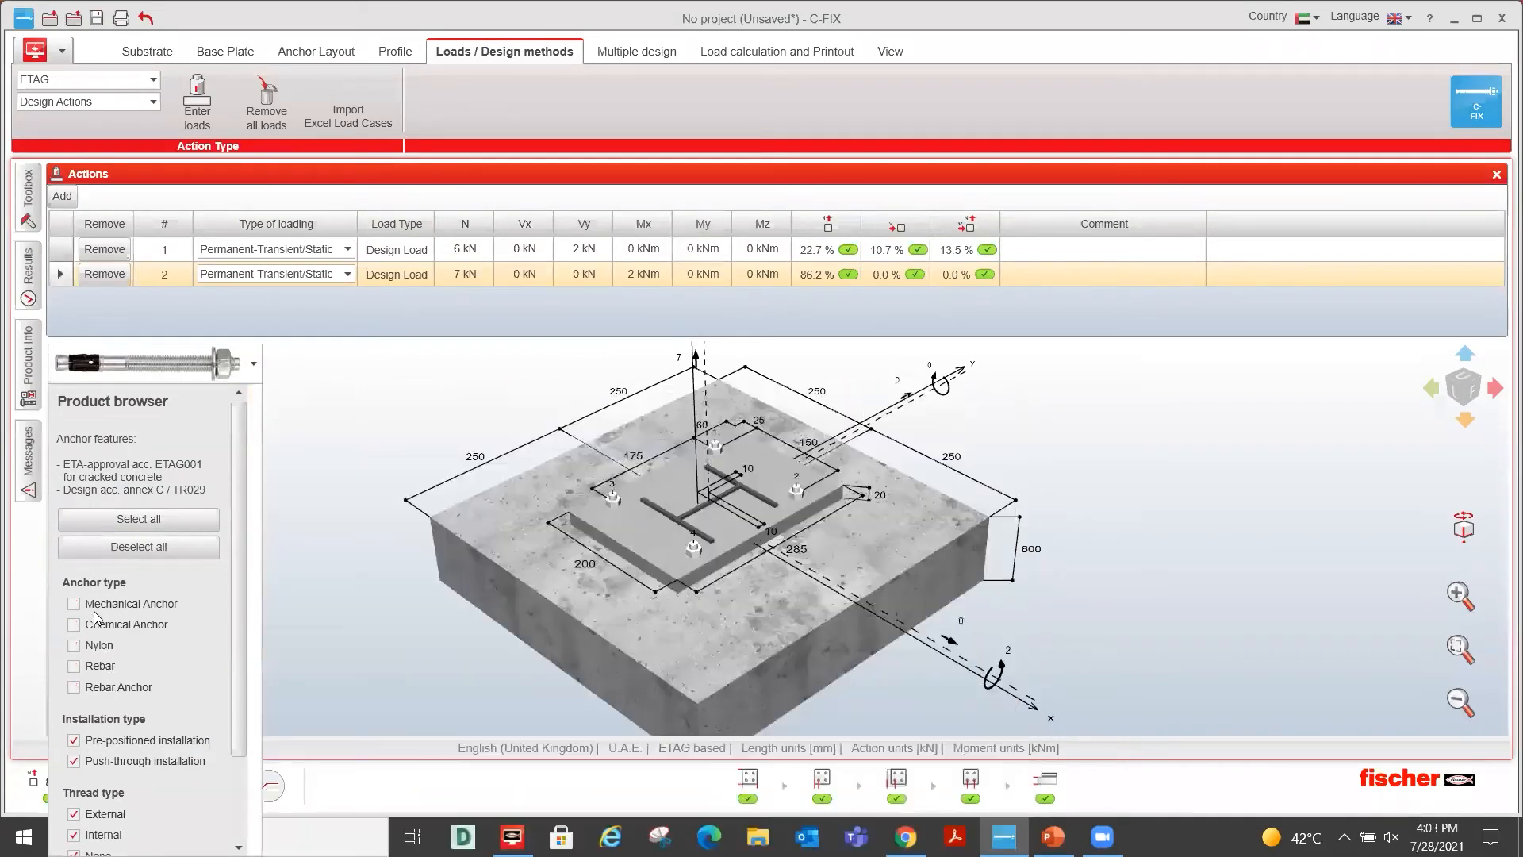
click(95, 605)
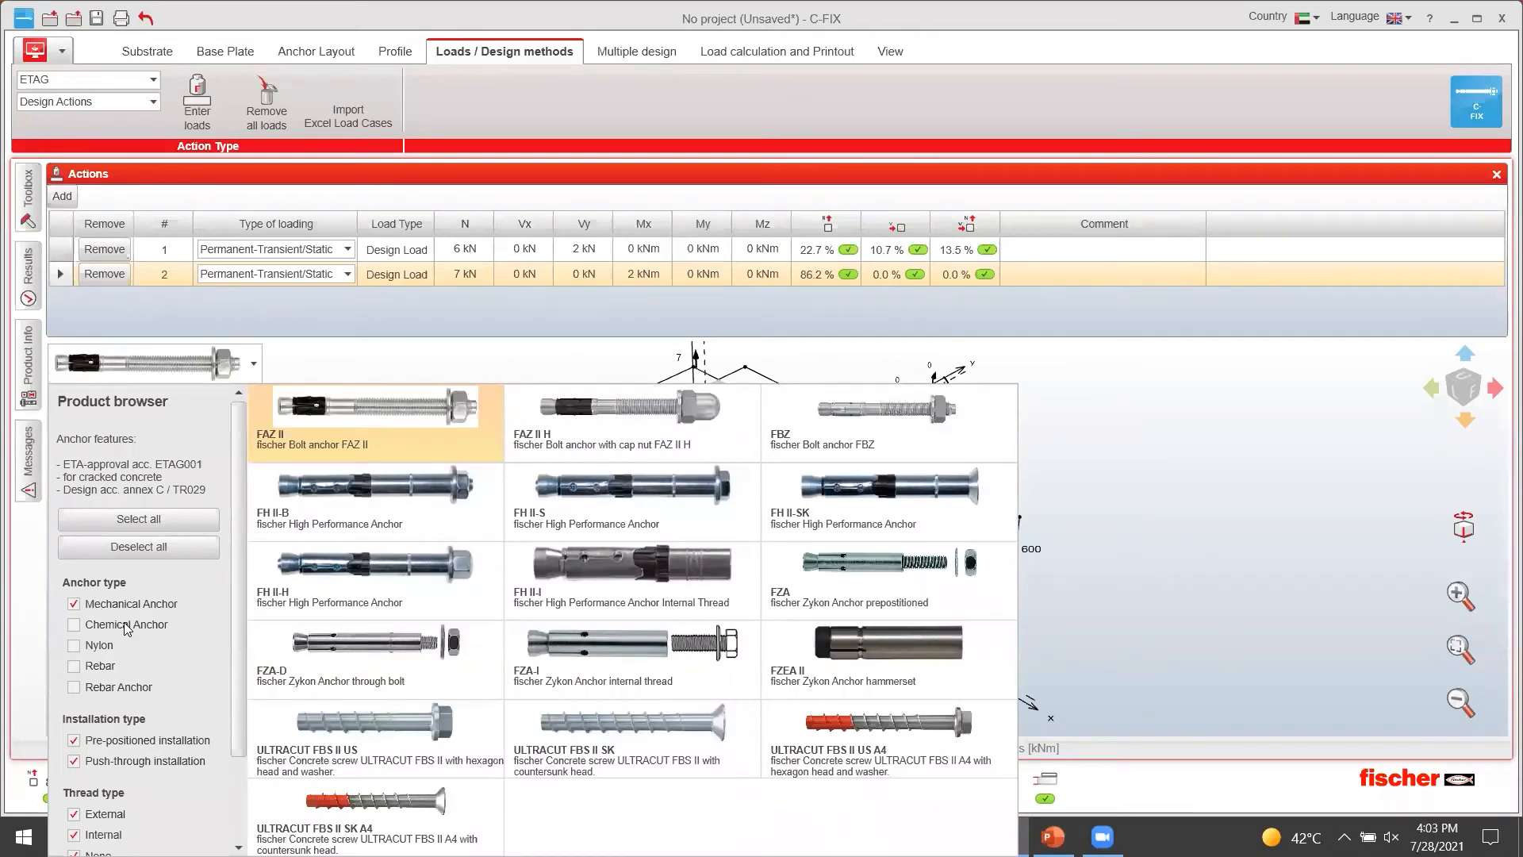
click(127, 606)
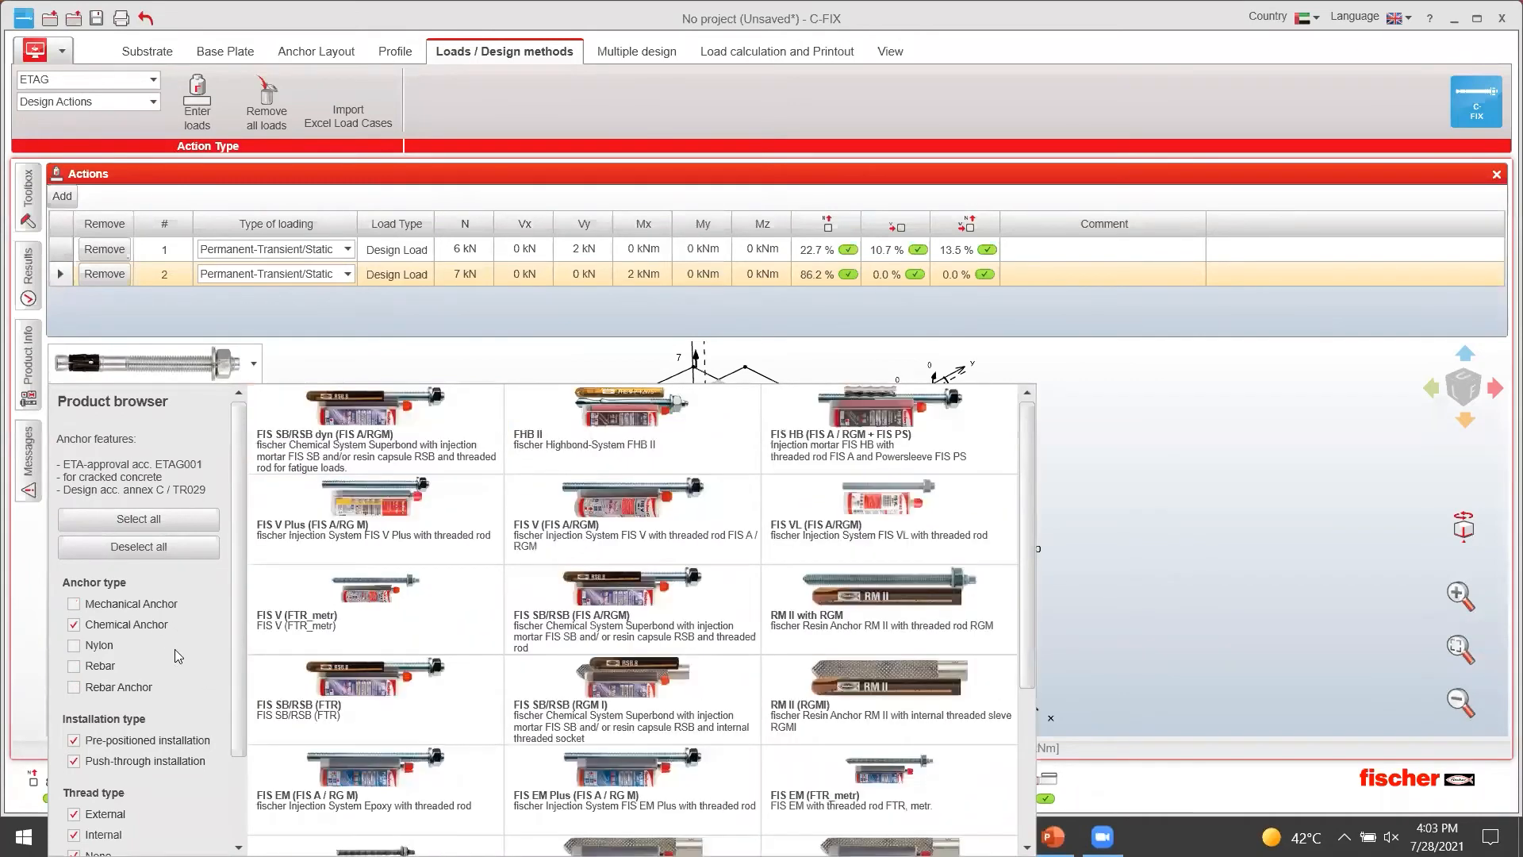
scroll(548, 706, down, 3)
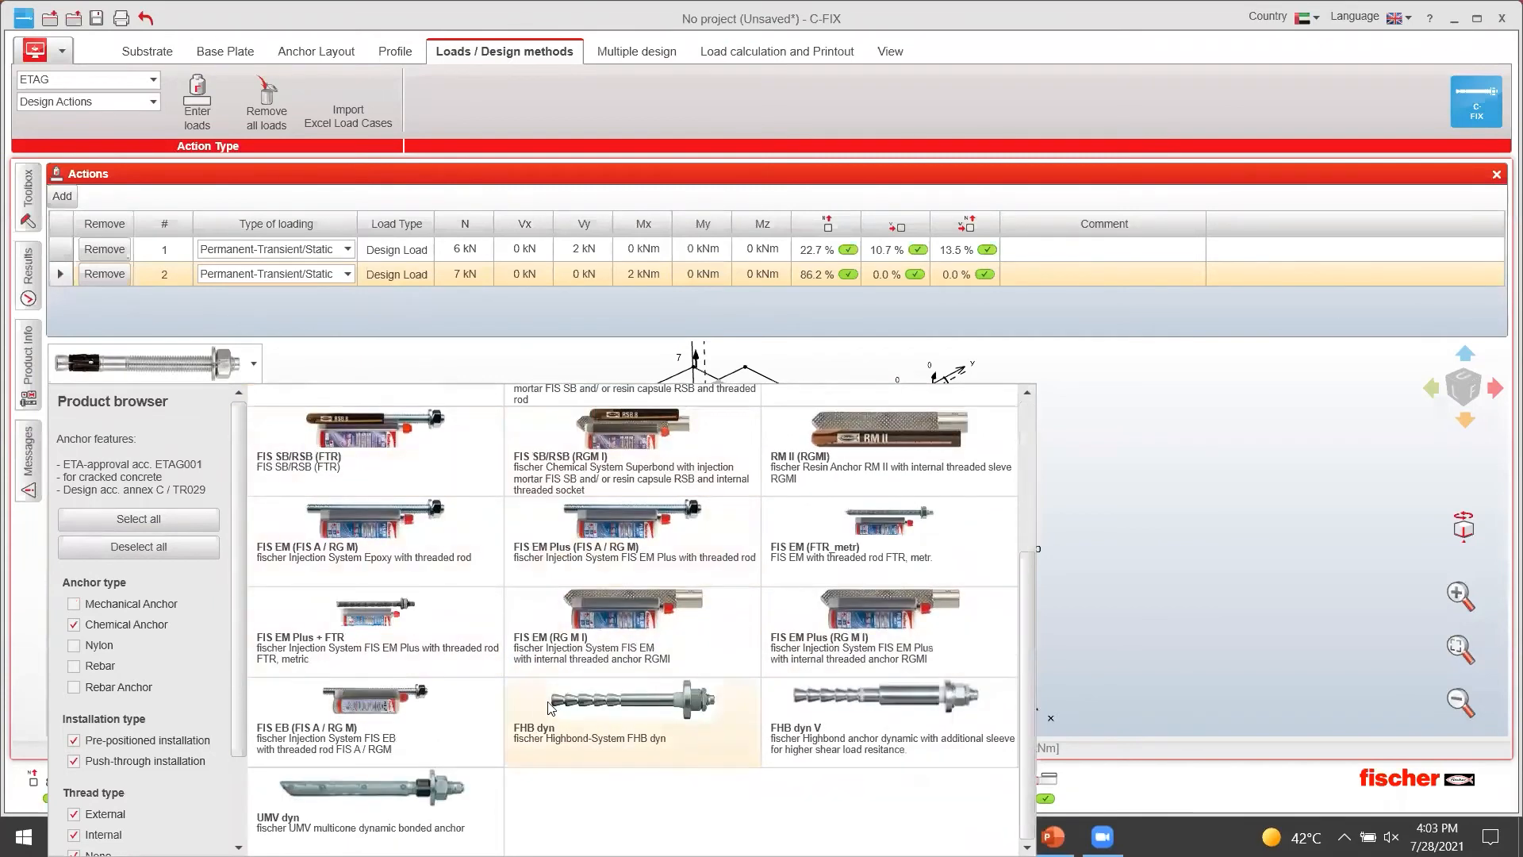
scroll(549, 706, up, 3)
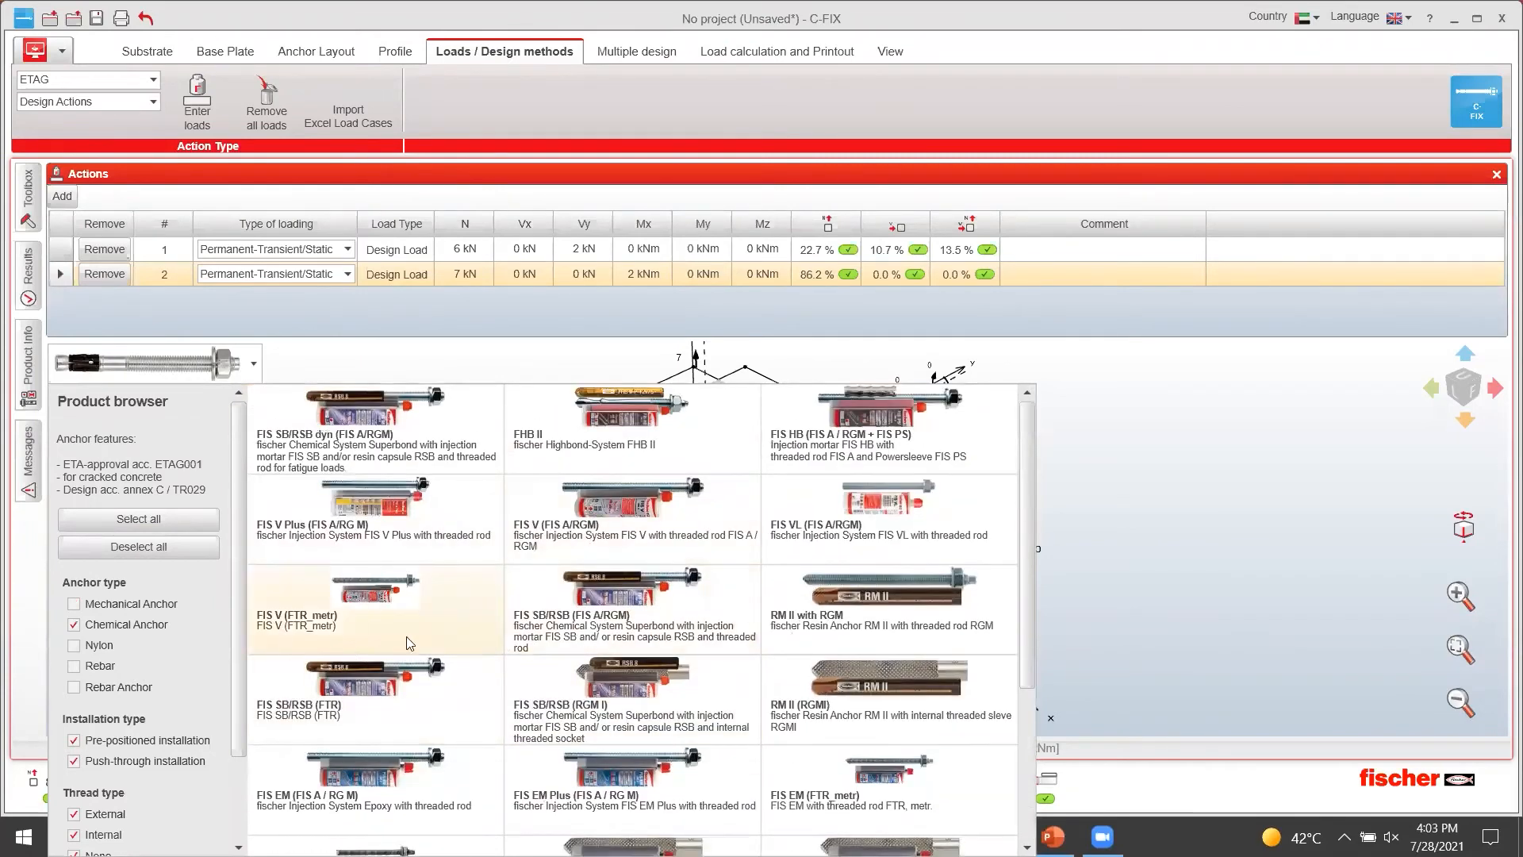
Restore the mechanical, nylon, rebar and rebar anchor filters and close the product browser, keeping the FAZ II anchor.
click(158, 607)
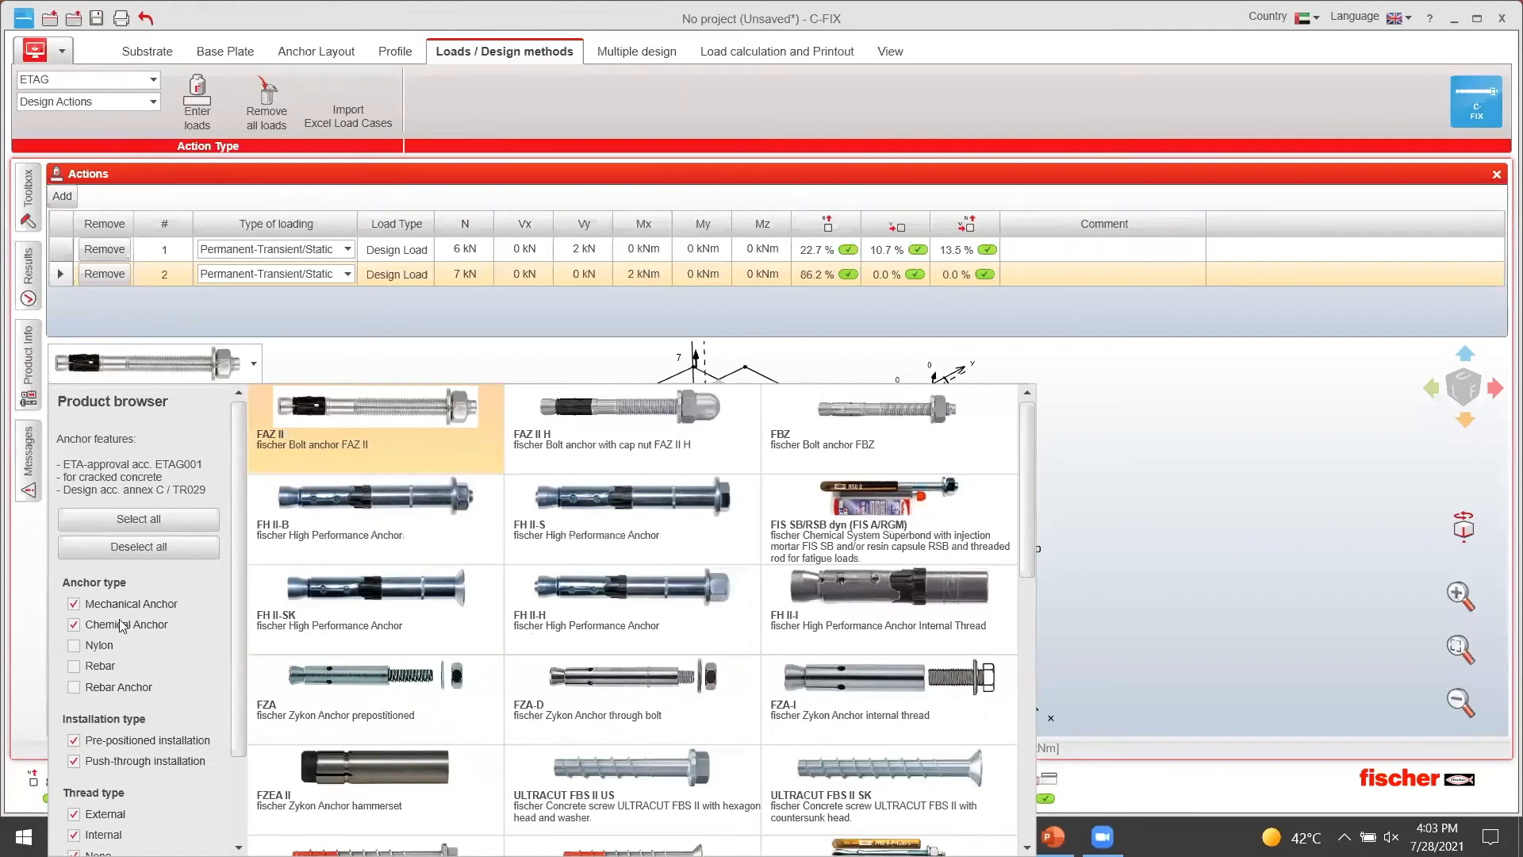
click(95, 649)
click(94, 667)
click(107, 689)
click(1188, 586)
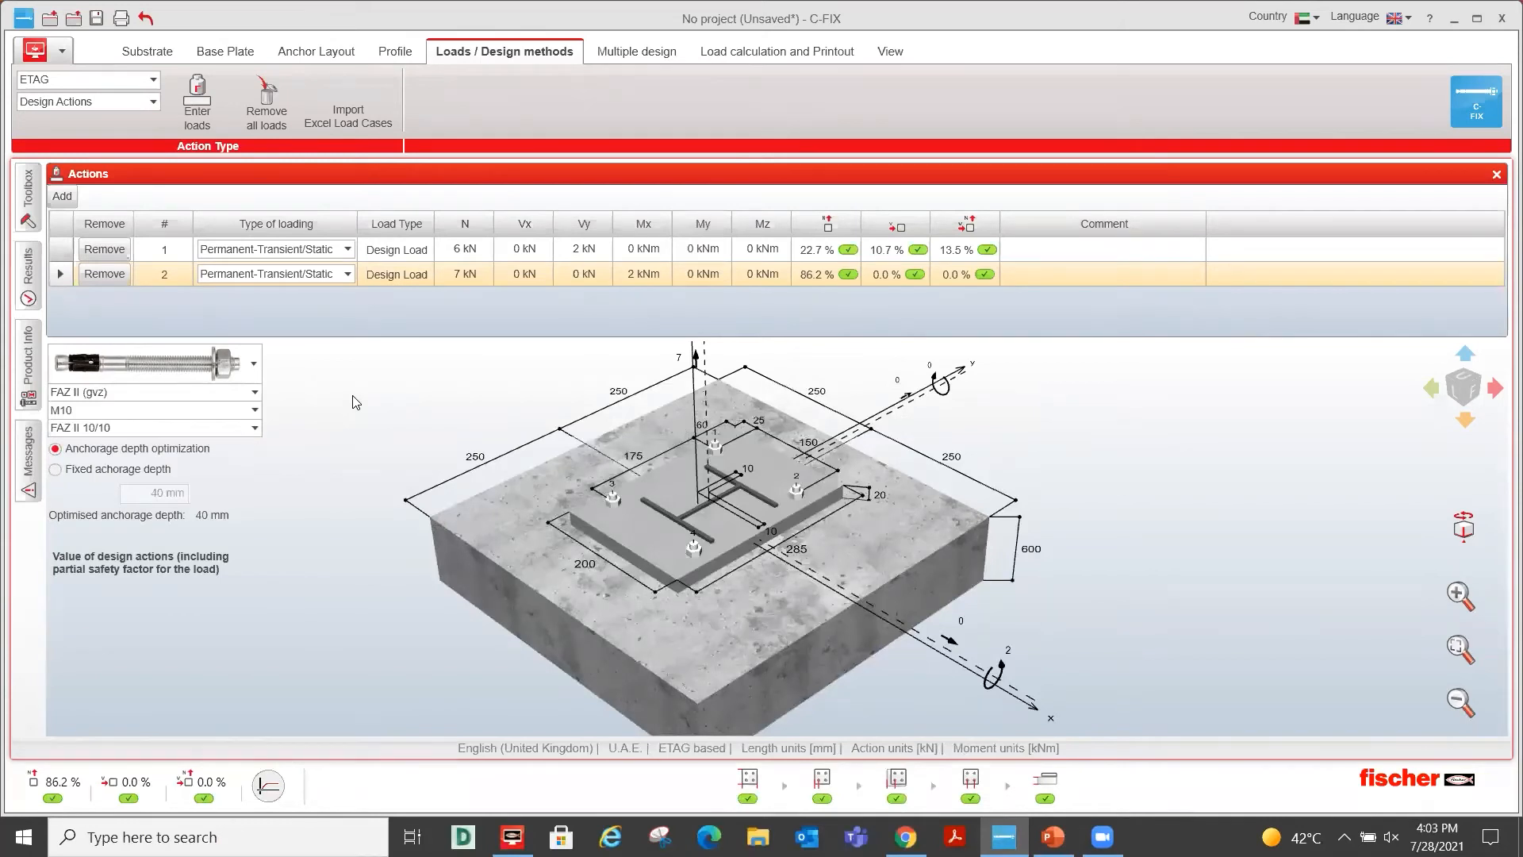
Run the Multiple Design of Anchors calculation for all possible and filtered anchors.
click(633, 58)
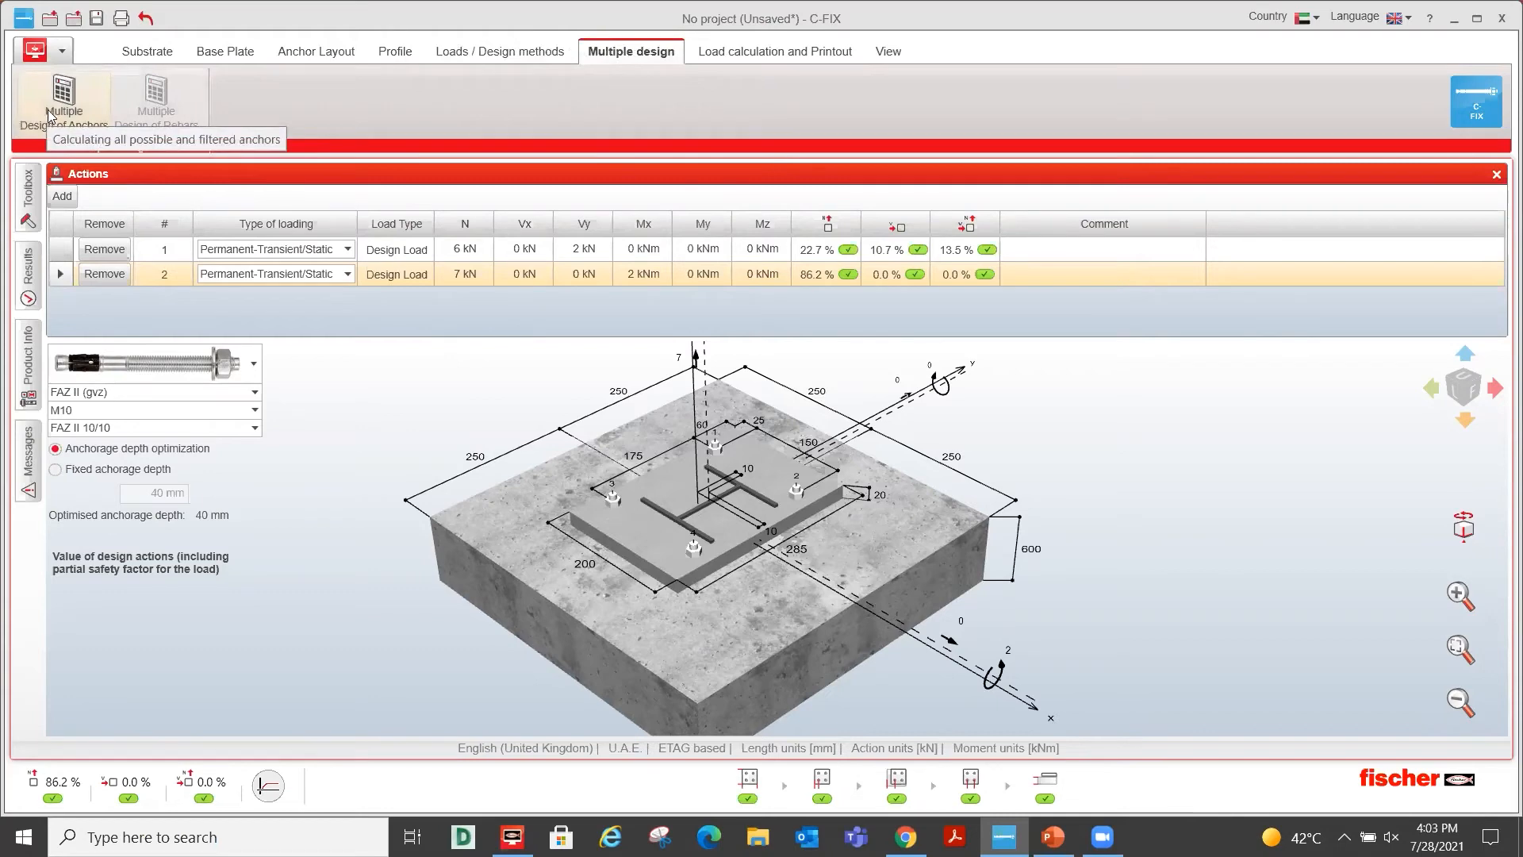
click(57, 119)
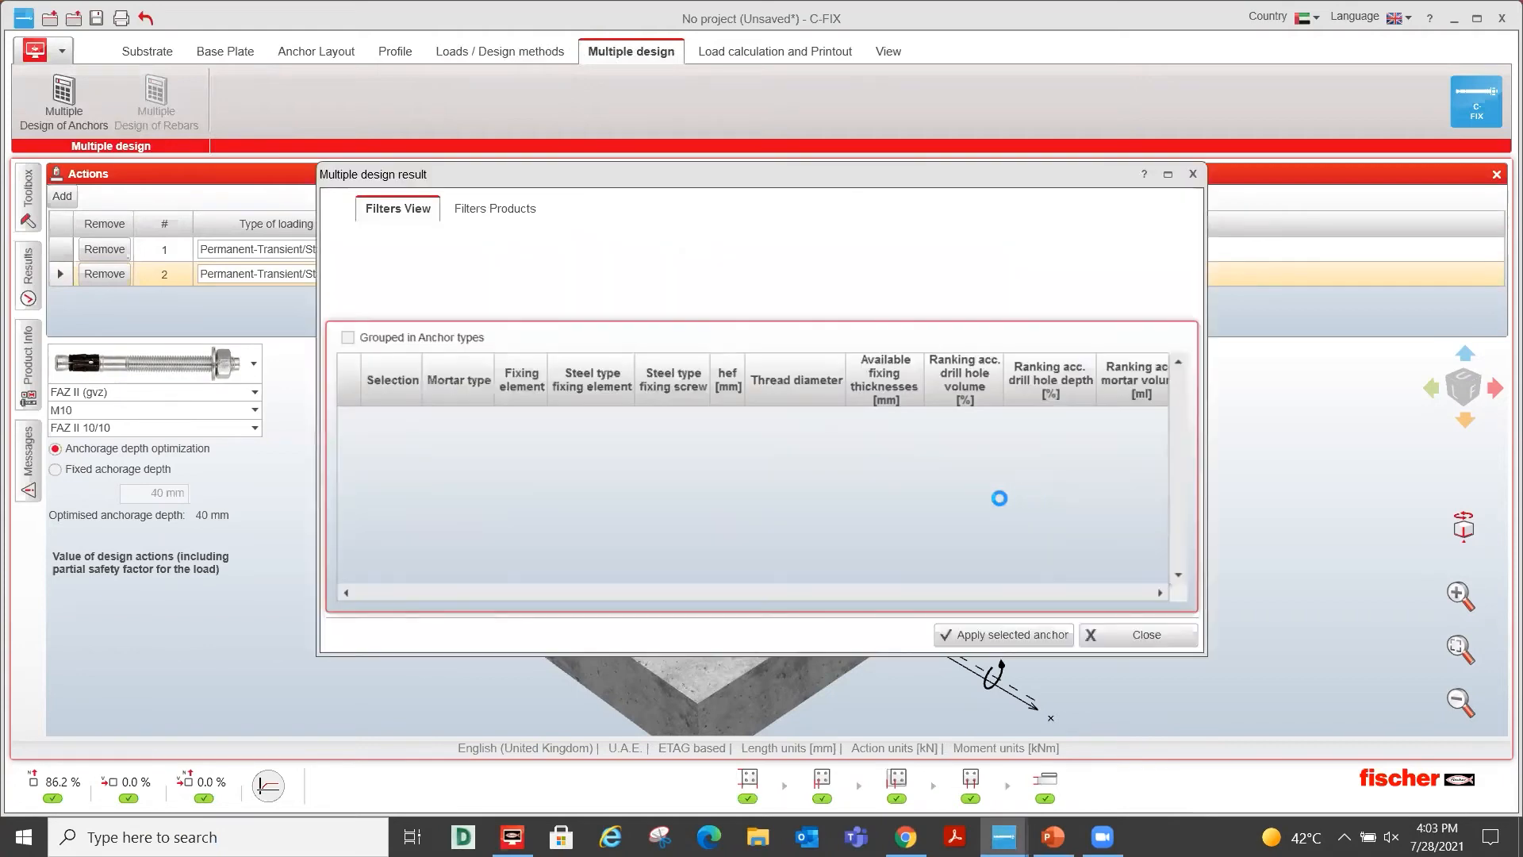
Review the multiple design results for the FAZ II and FBZ anchor groups and apply the galvanised FAZ II 8 anchor.
click(1168, 174)
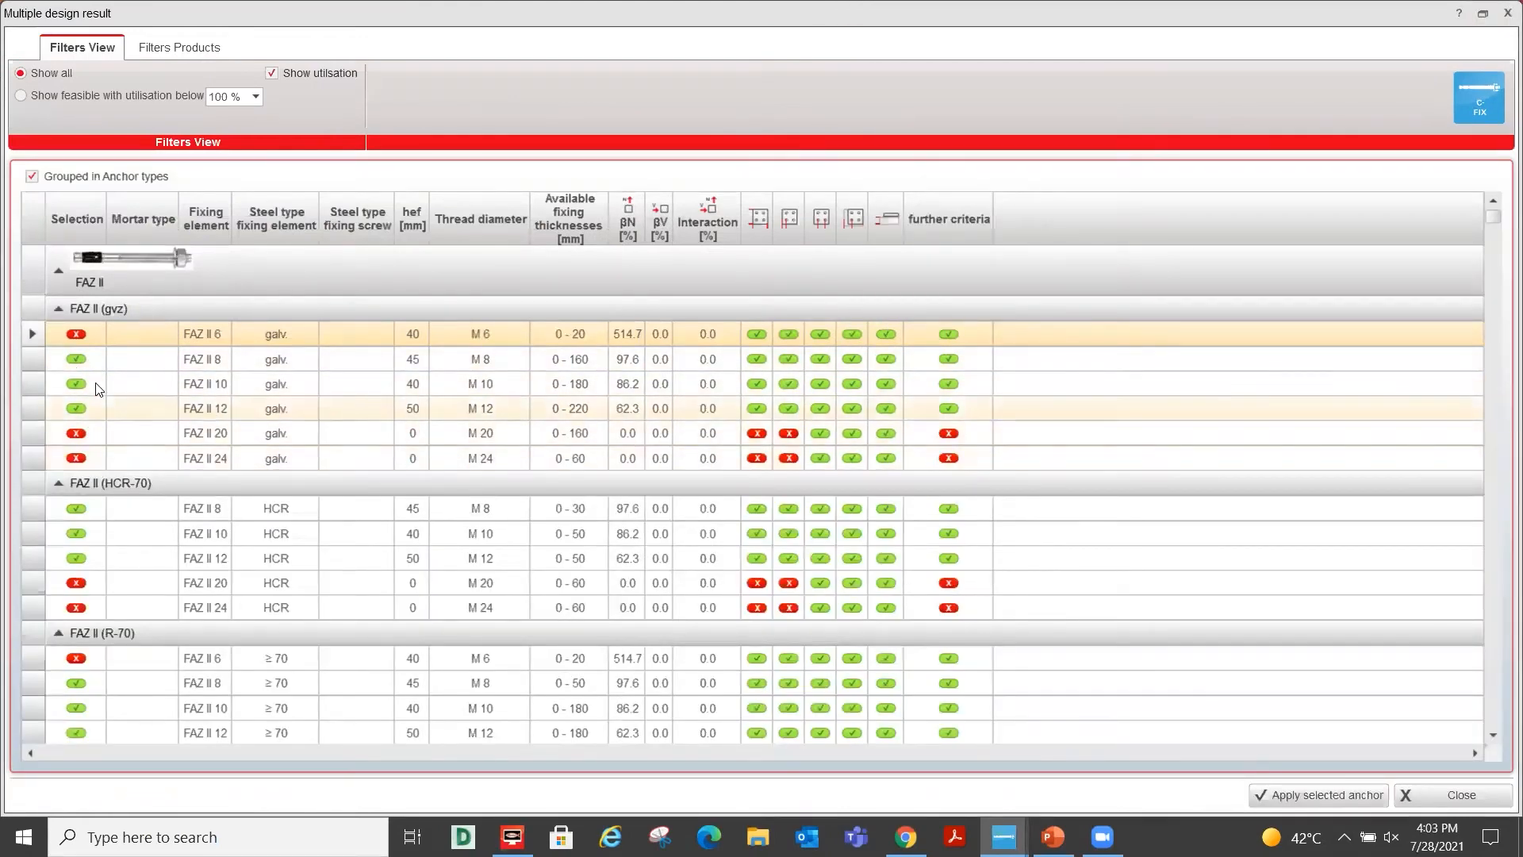
scroll(107, 458, down, 3)
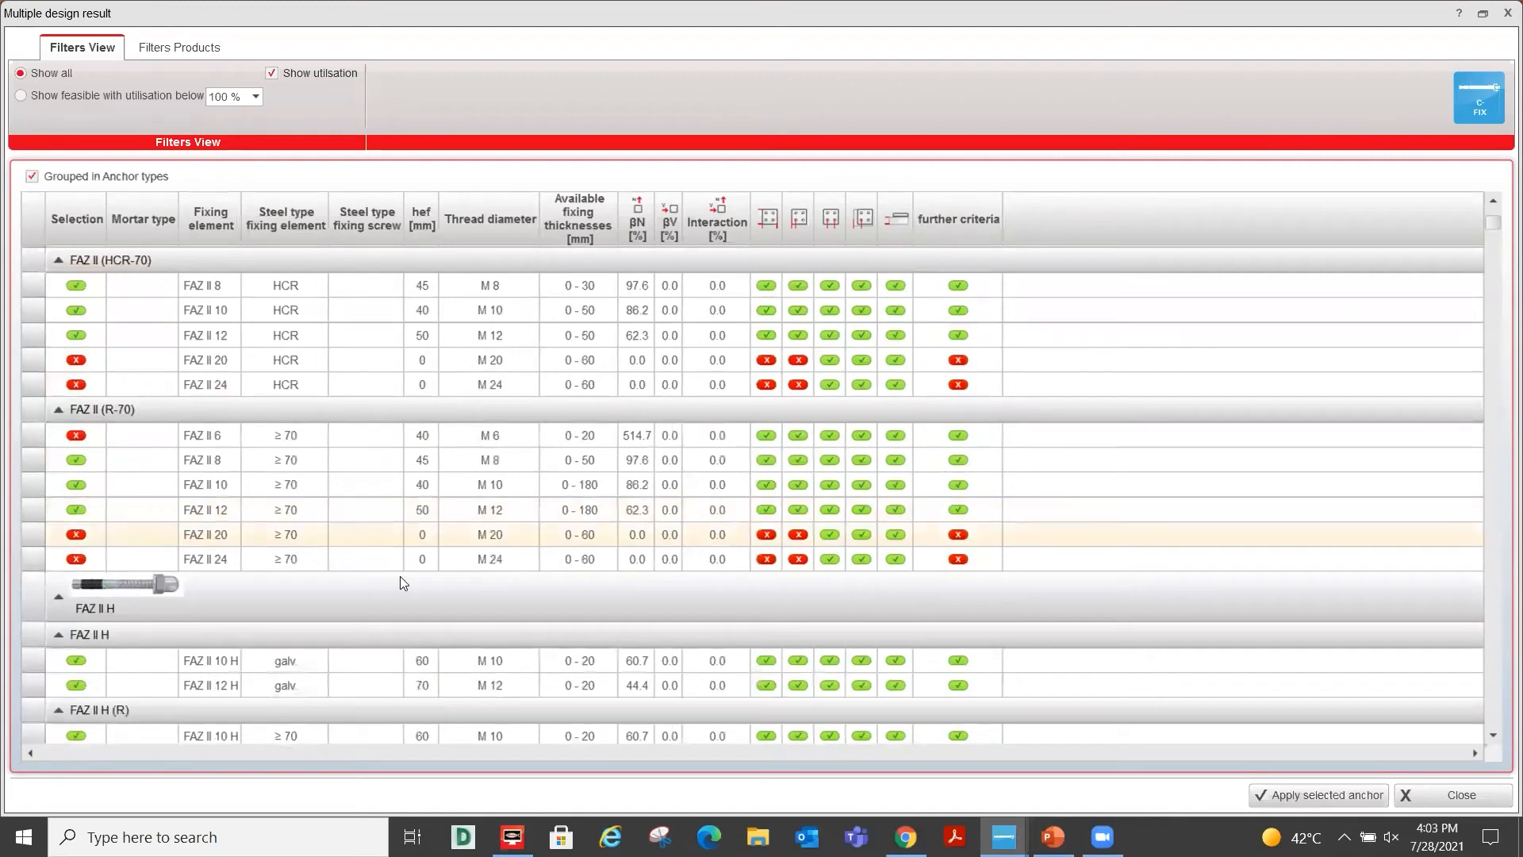
scroll(269, 532, up, 3)
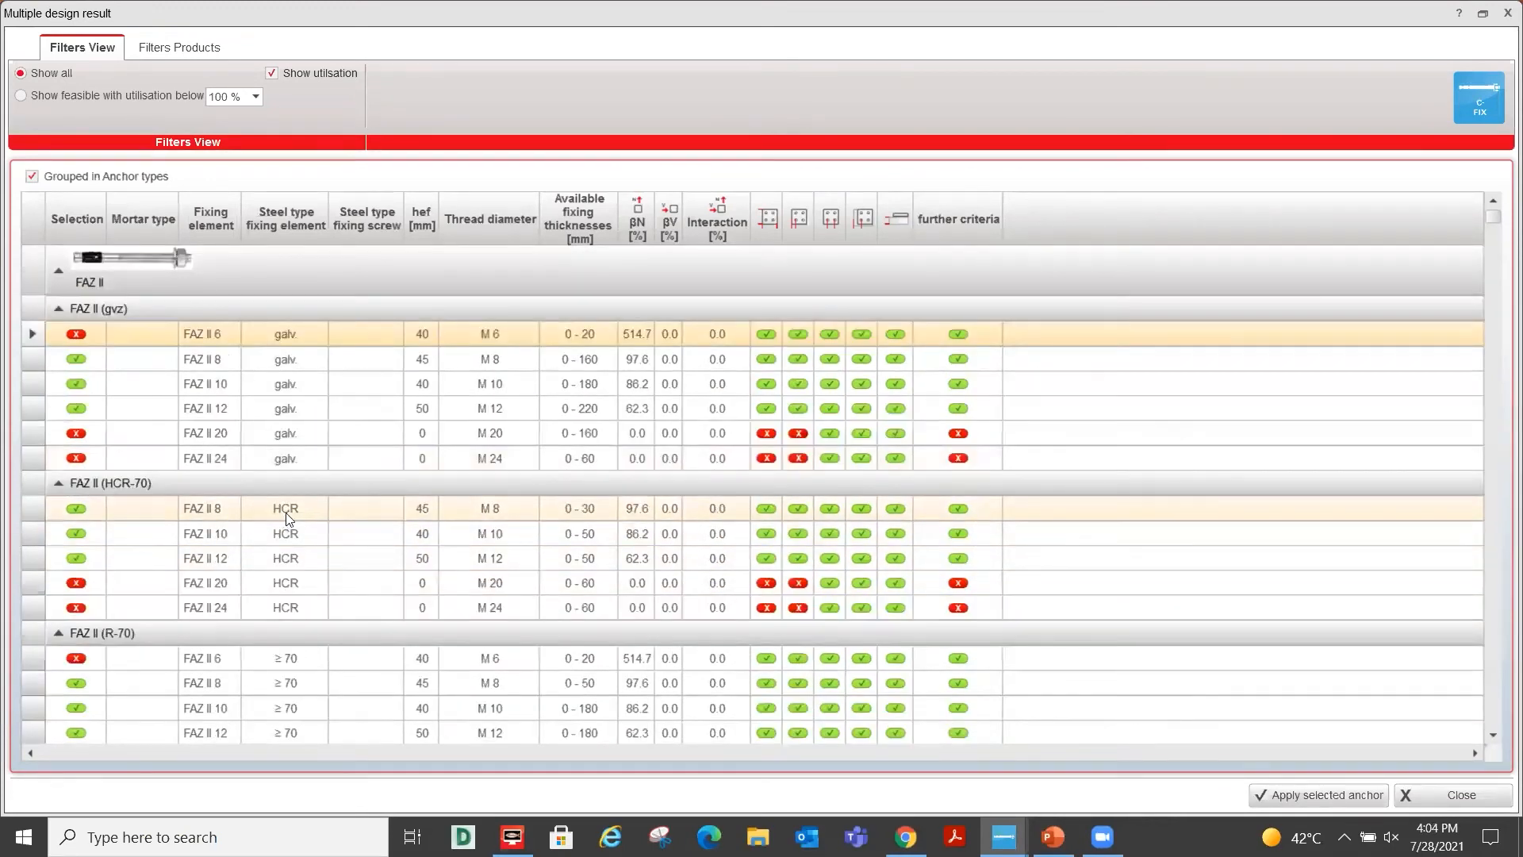
scroll(286, 512, down, 10)
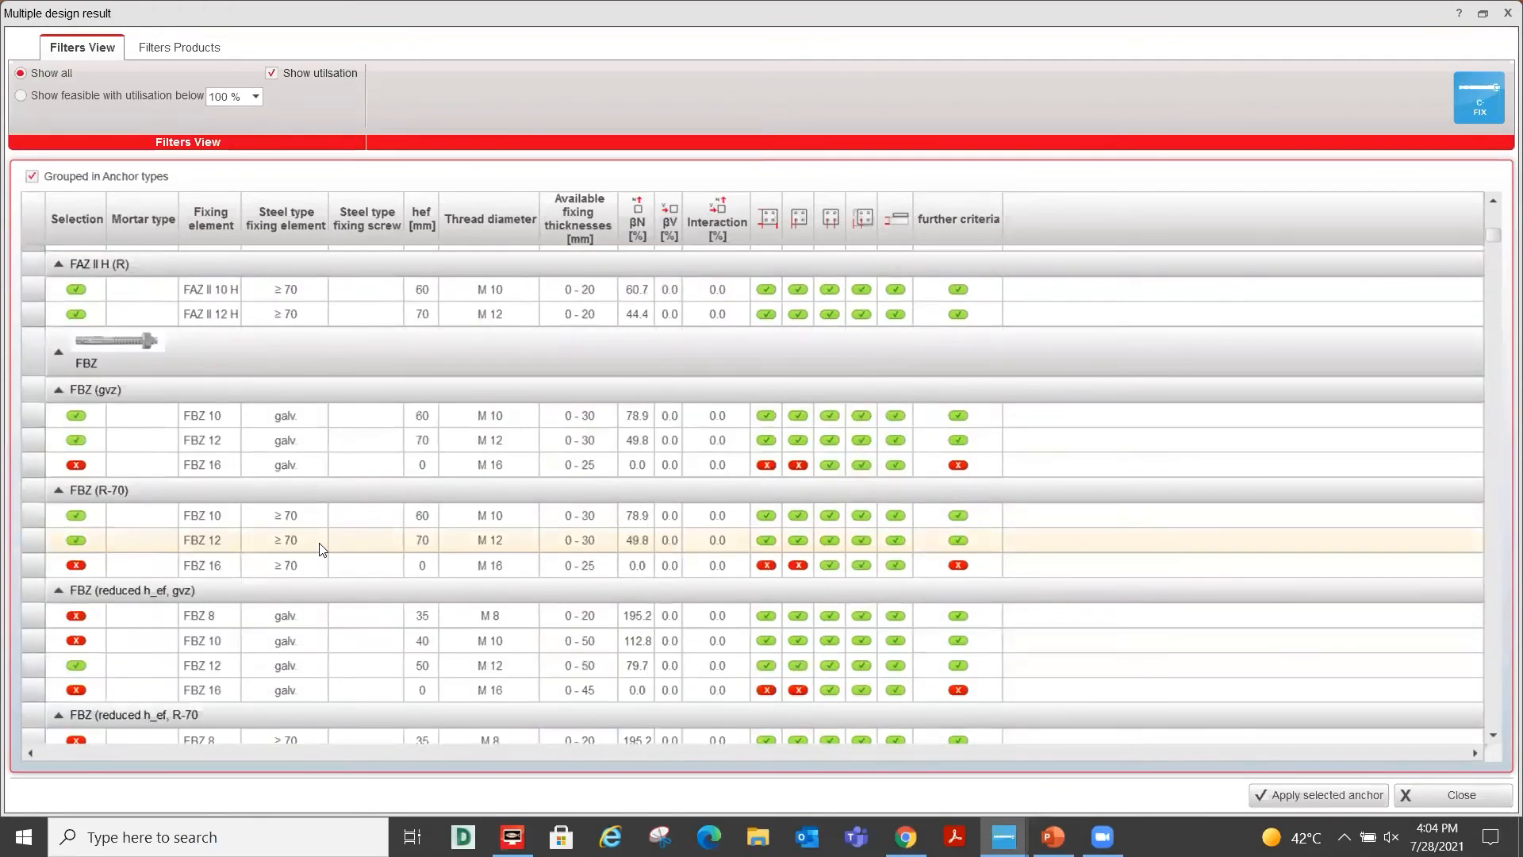
scroll(317, 549, down, 3)
scroll(311, 552, up, 7)
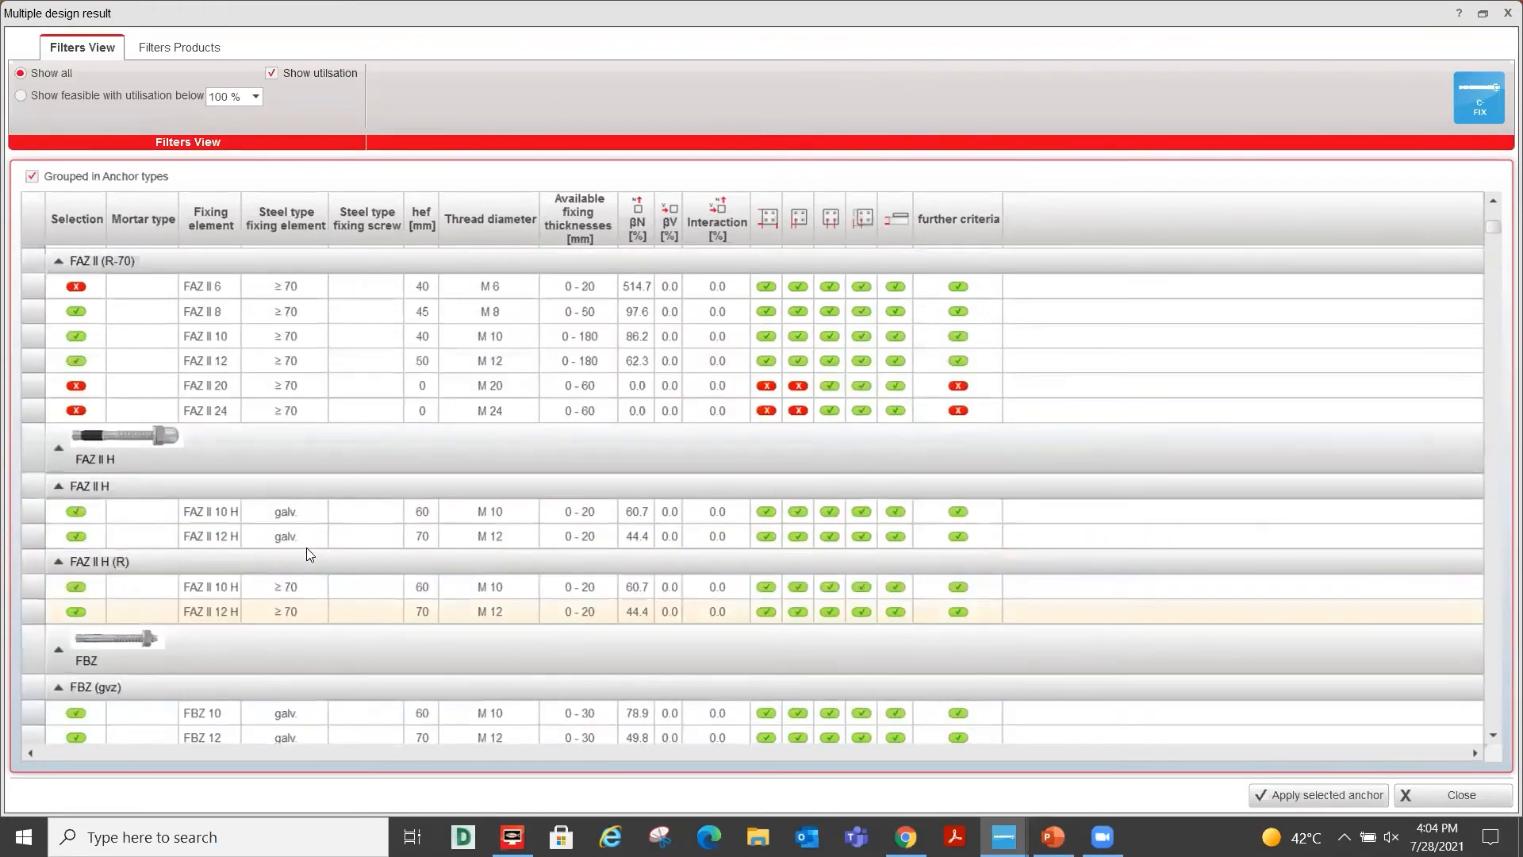
scroll(309, 554, up, 5)
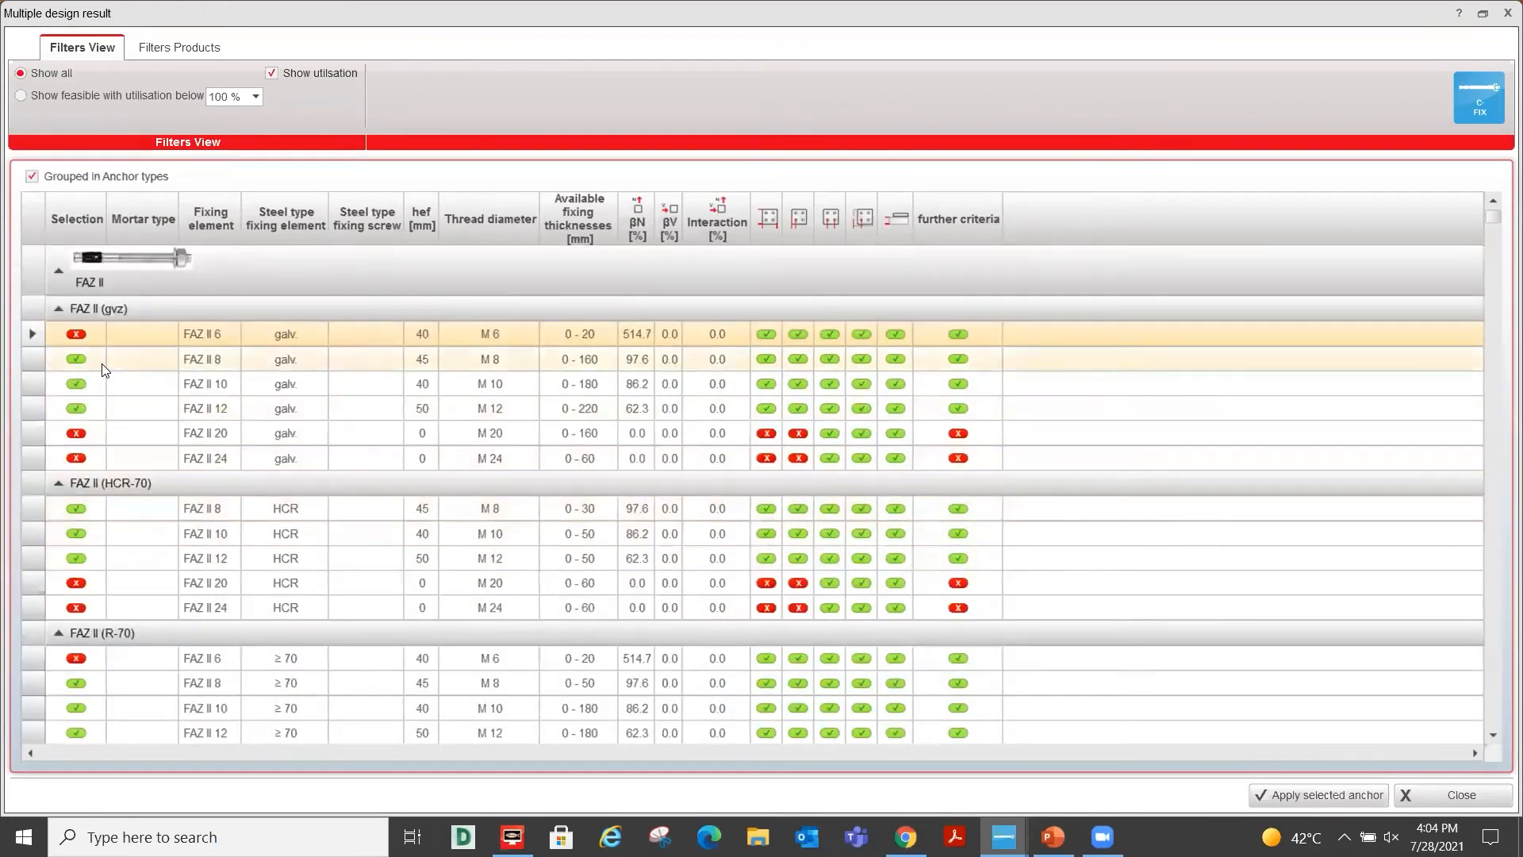
double_click(230, 364)
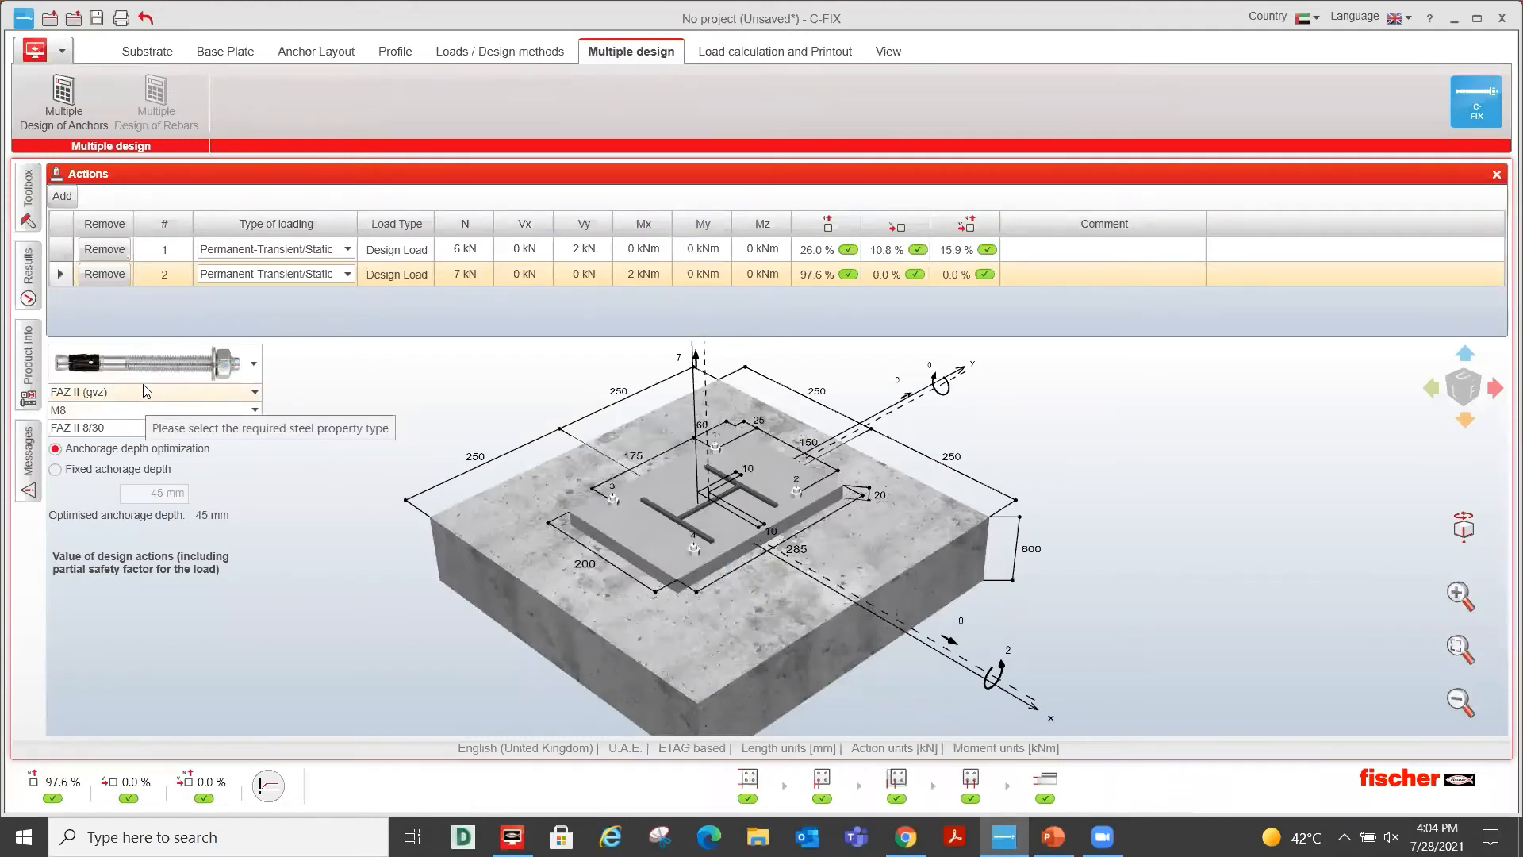
Review the steel types and anchor lengths offered for the FAZ II M8 anchor, keeping the current choices.
click(203, 394)
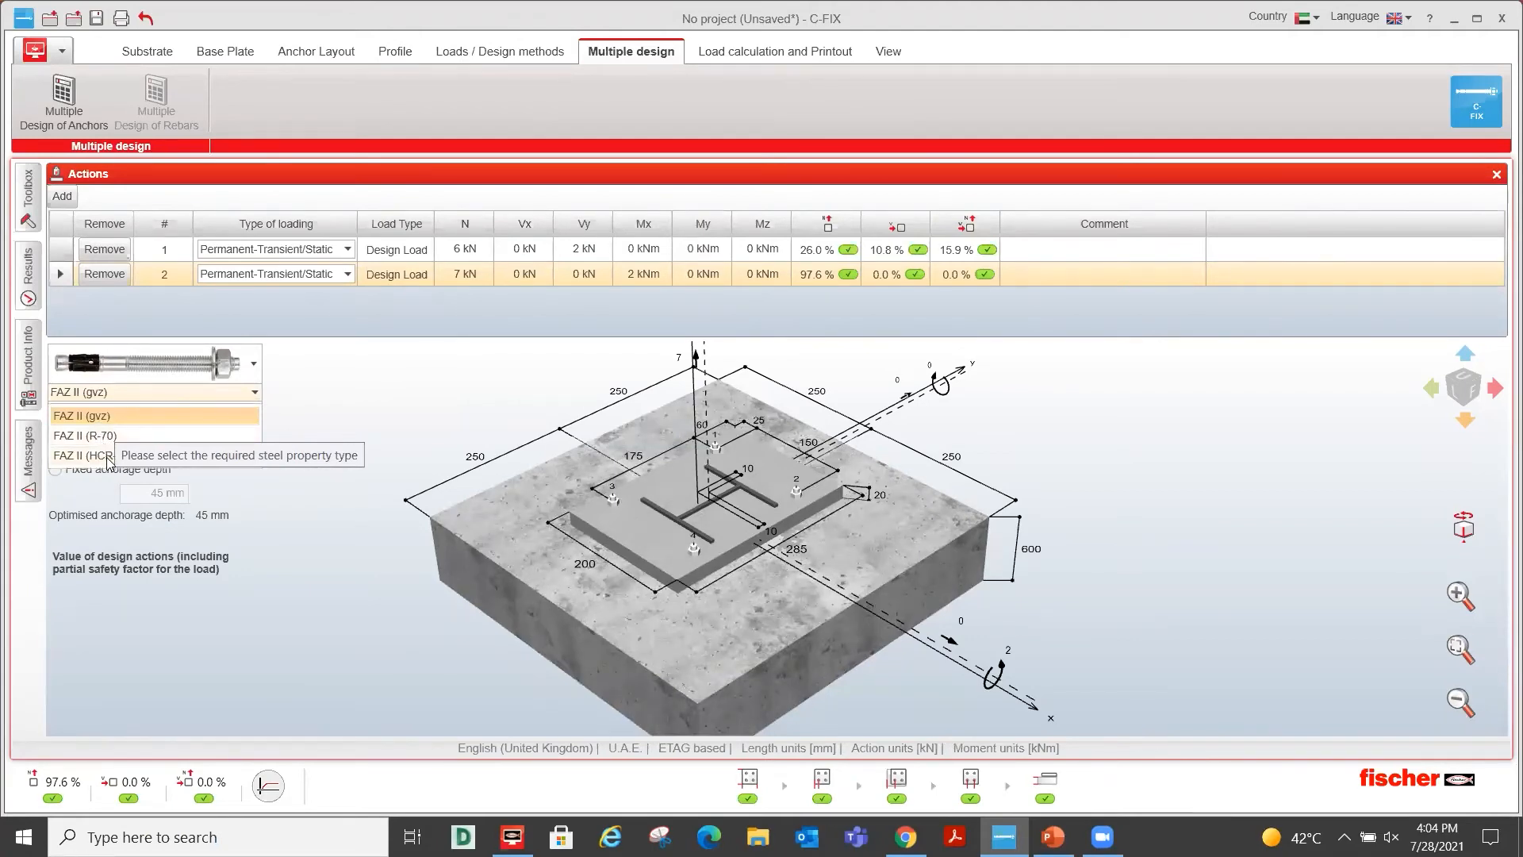
click(373, 438)
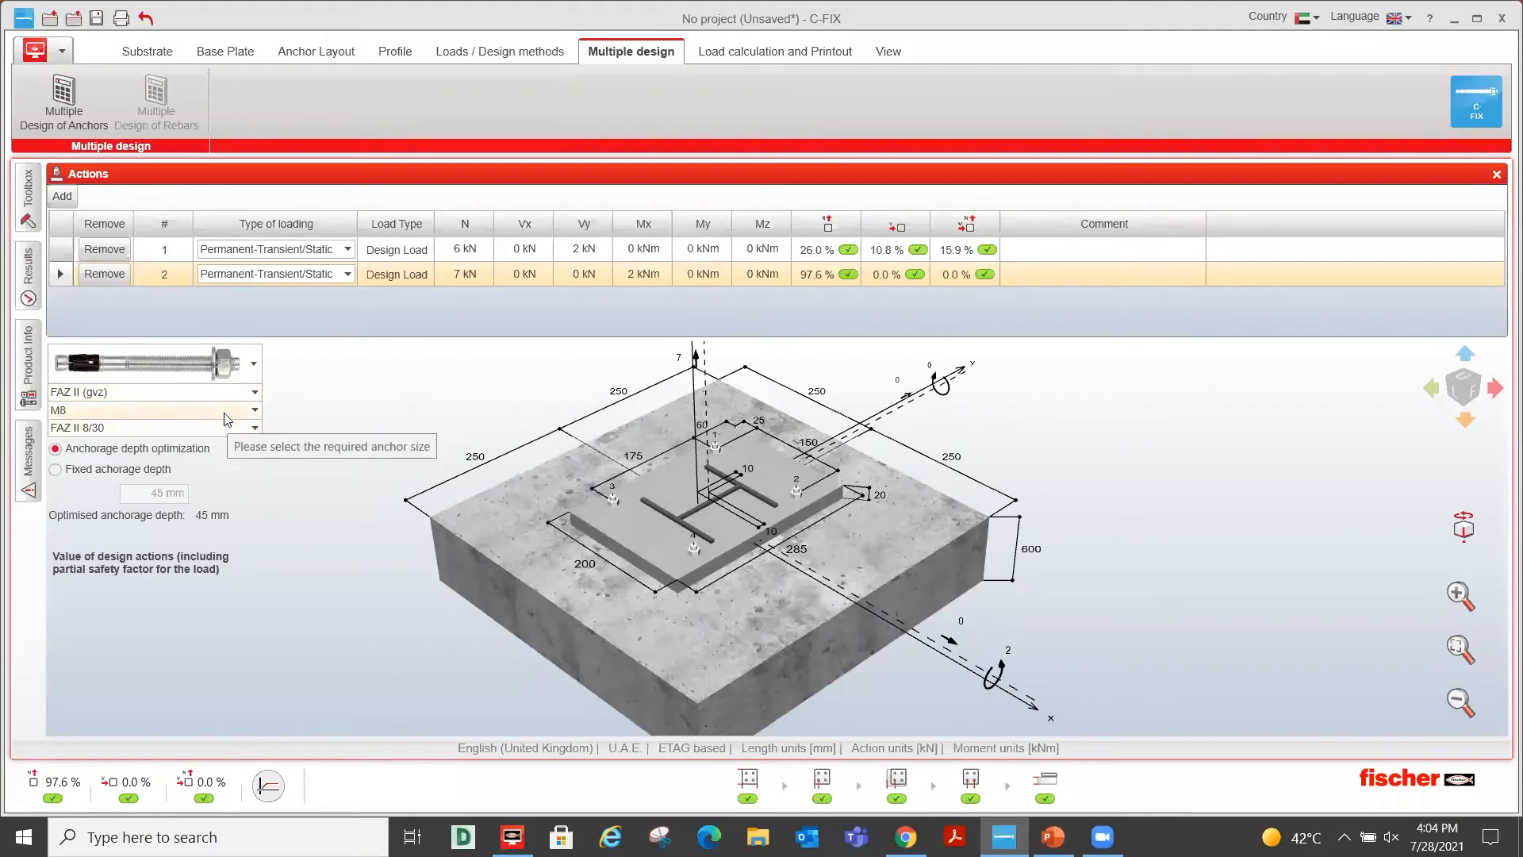
click(237, 428)
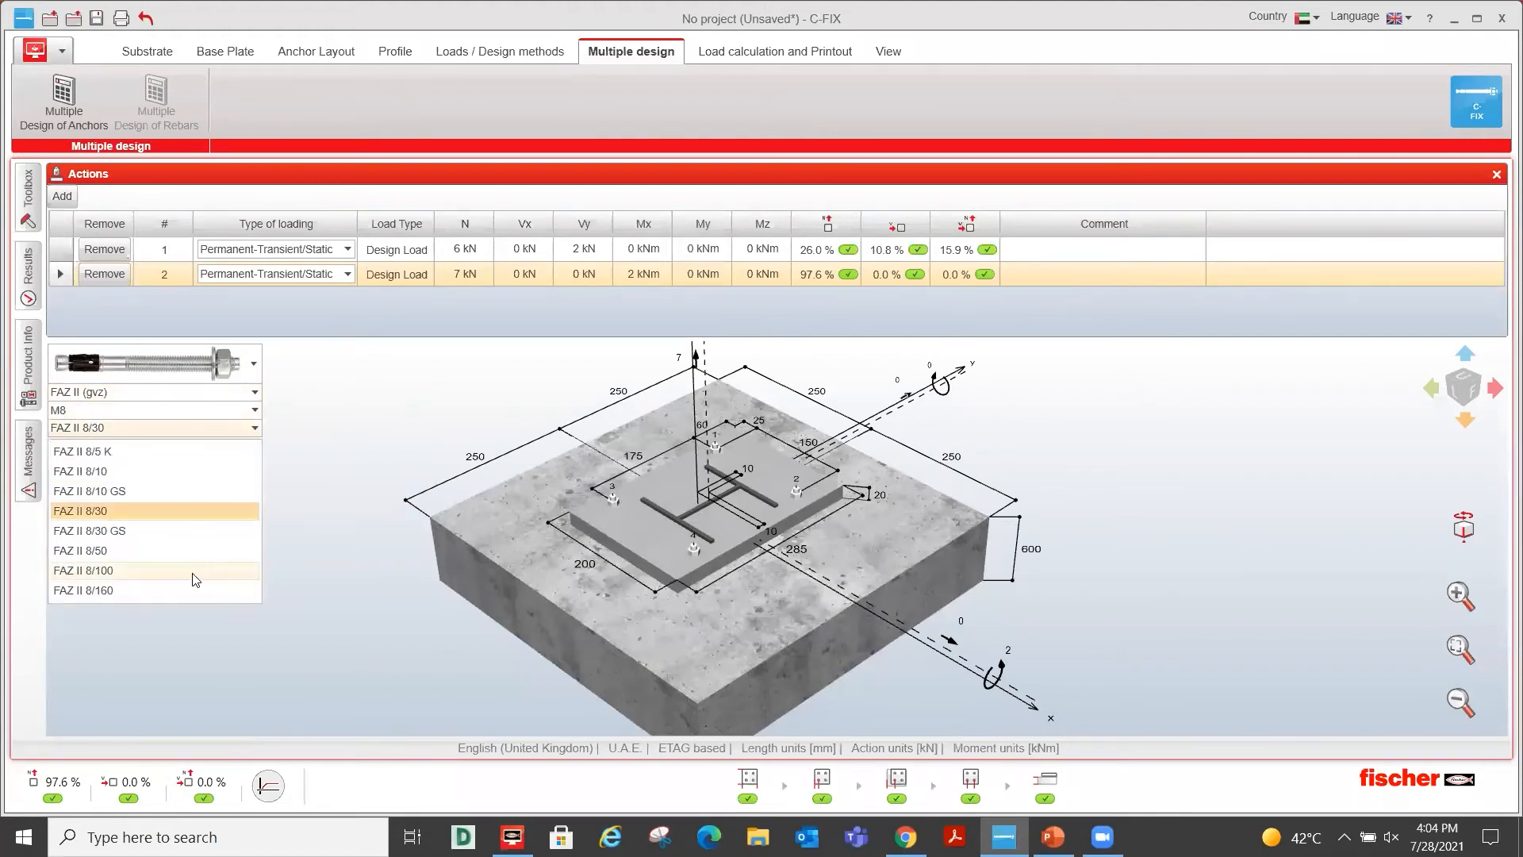
click(425, 449)
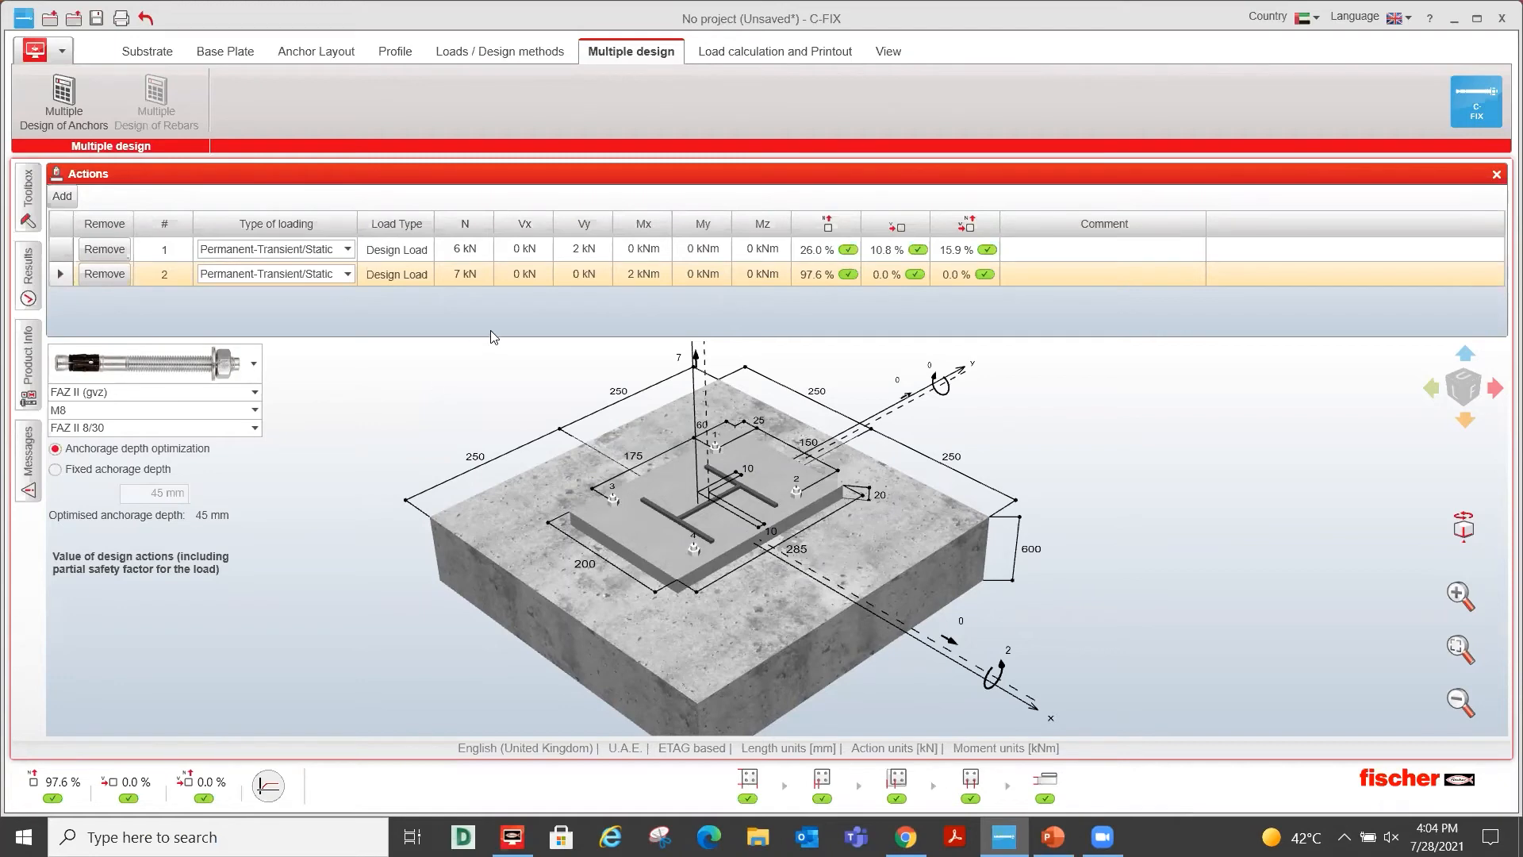
Start the finite element design of the base plate thickness and set the base plate material to S 275.
click(730, 59)
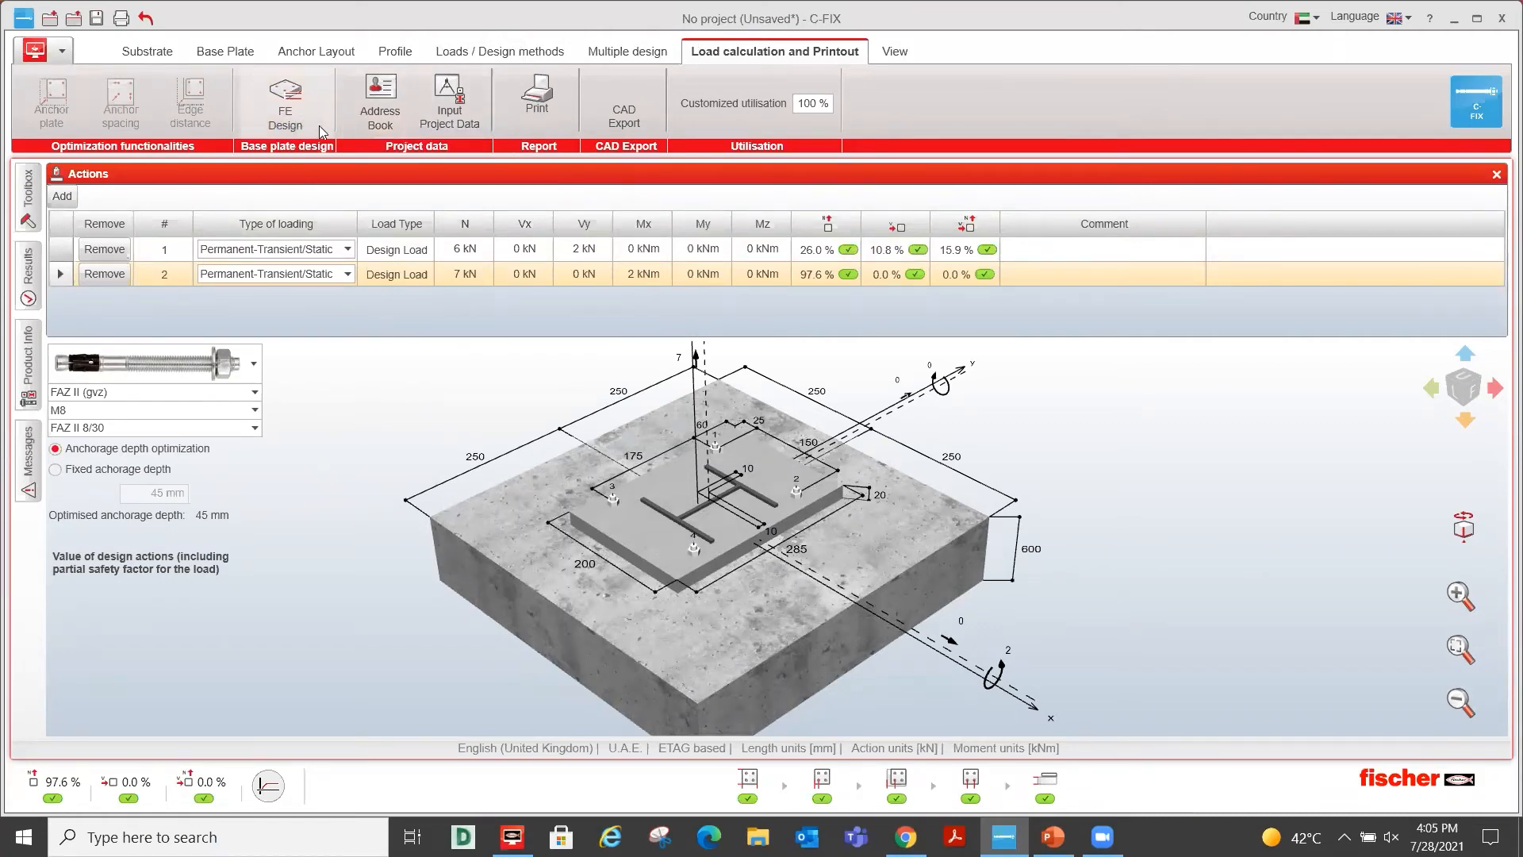
click(293, 127)
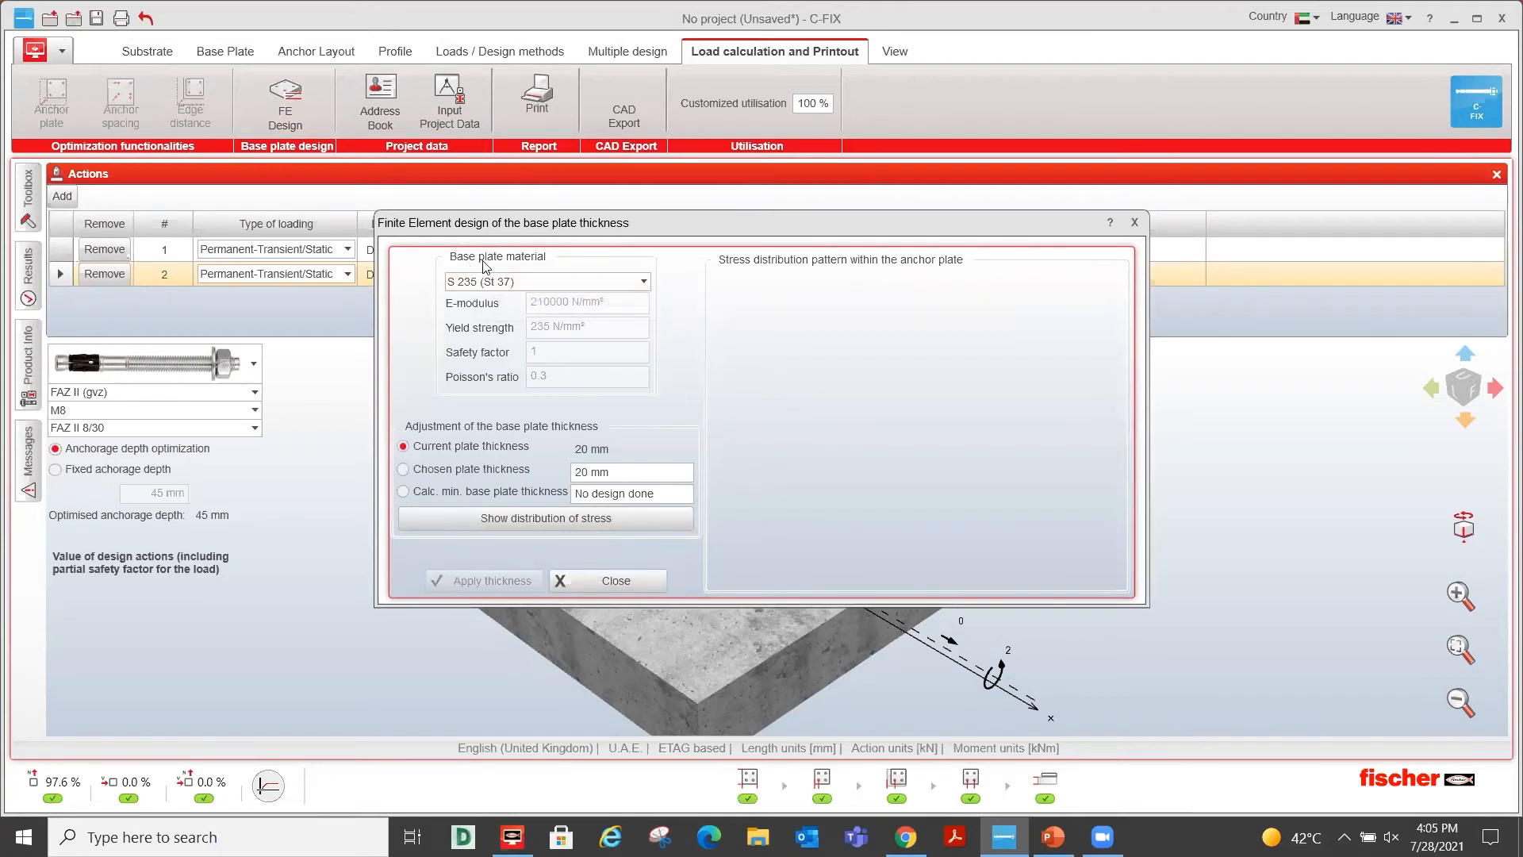
click(541, 284)
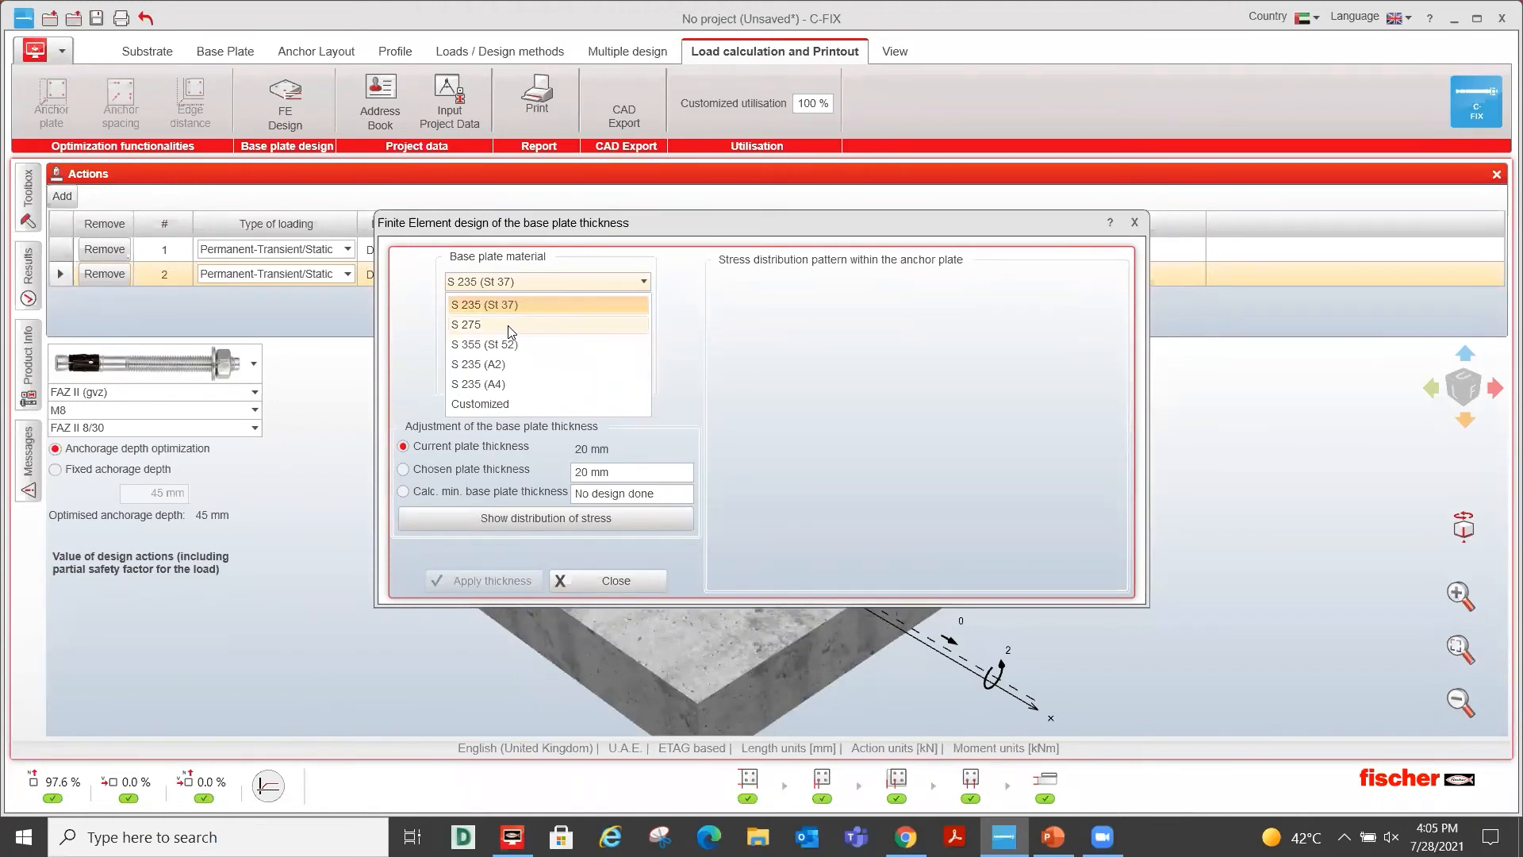
click(509, 332)
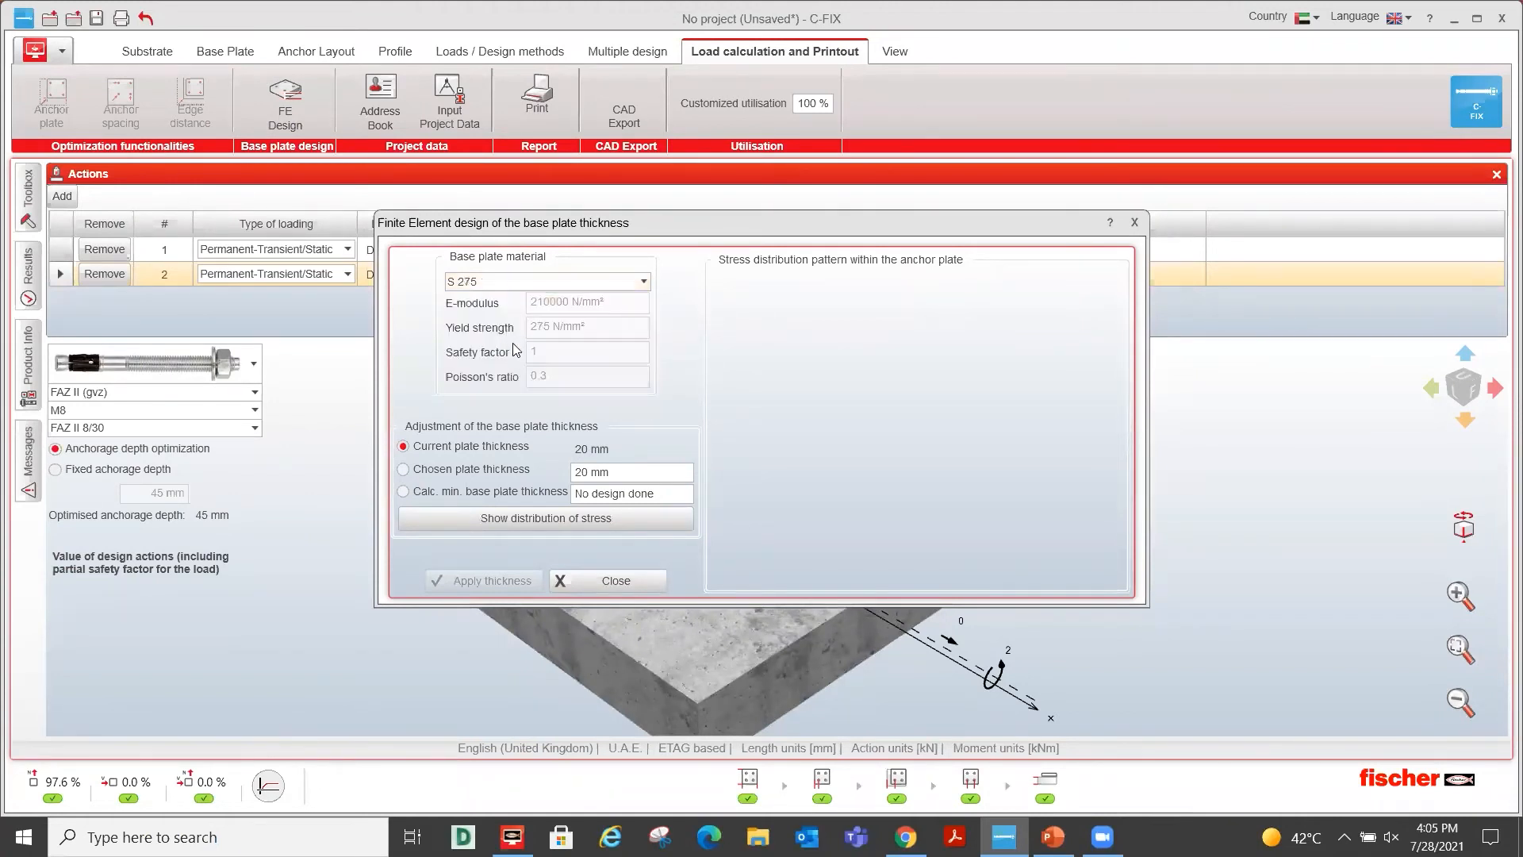
Calculate the minimum base plate thickness with its stress distribution and apply that thickness to the design.
click(475, 493)
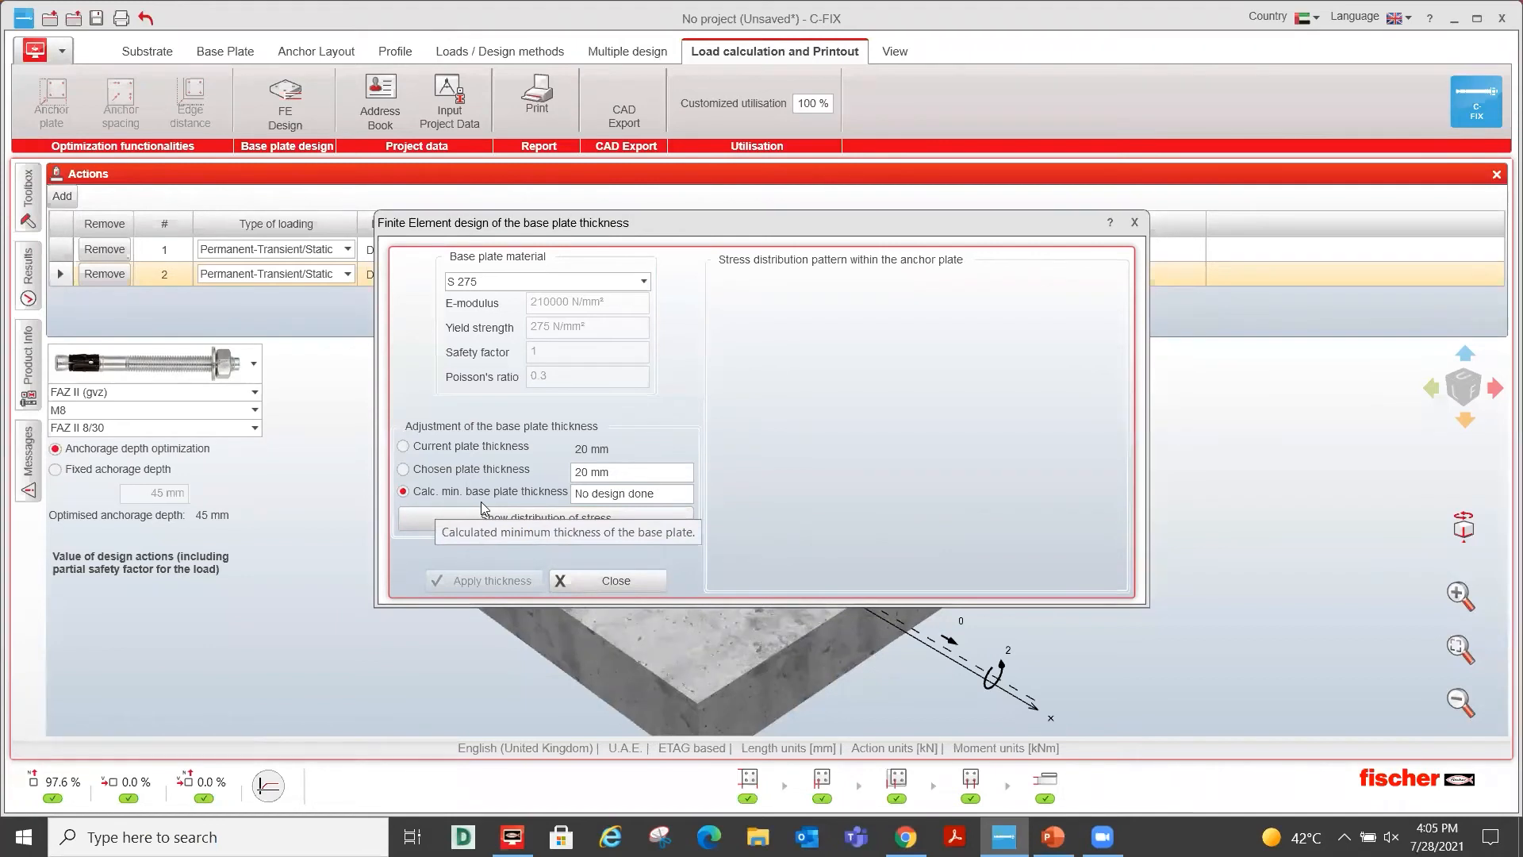
click(519, 517)
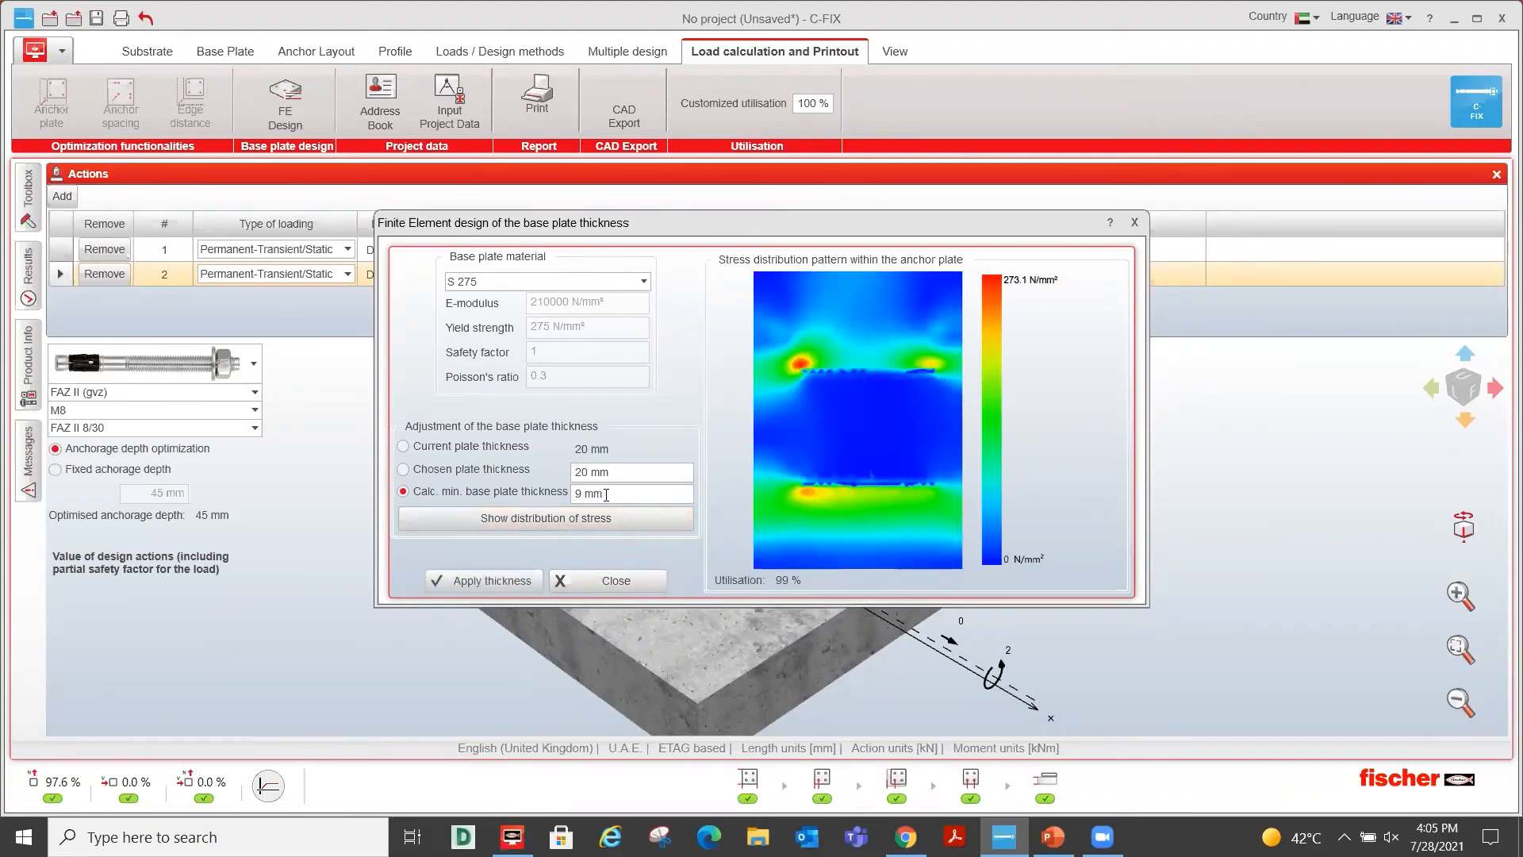
click(461, 581)
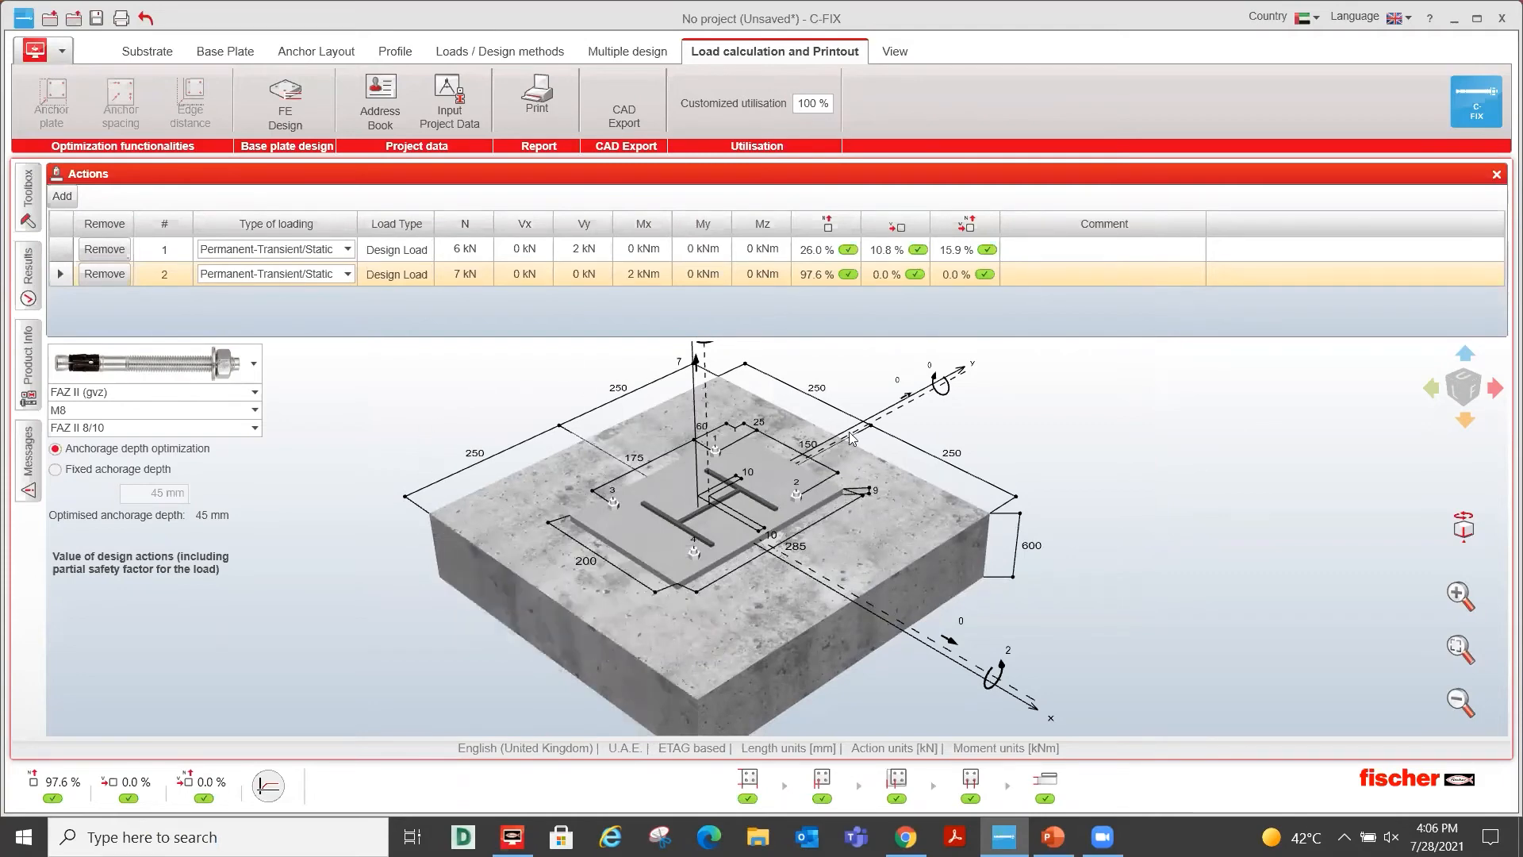
drag(1062, 505, 1038, 540)
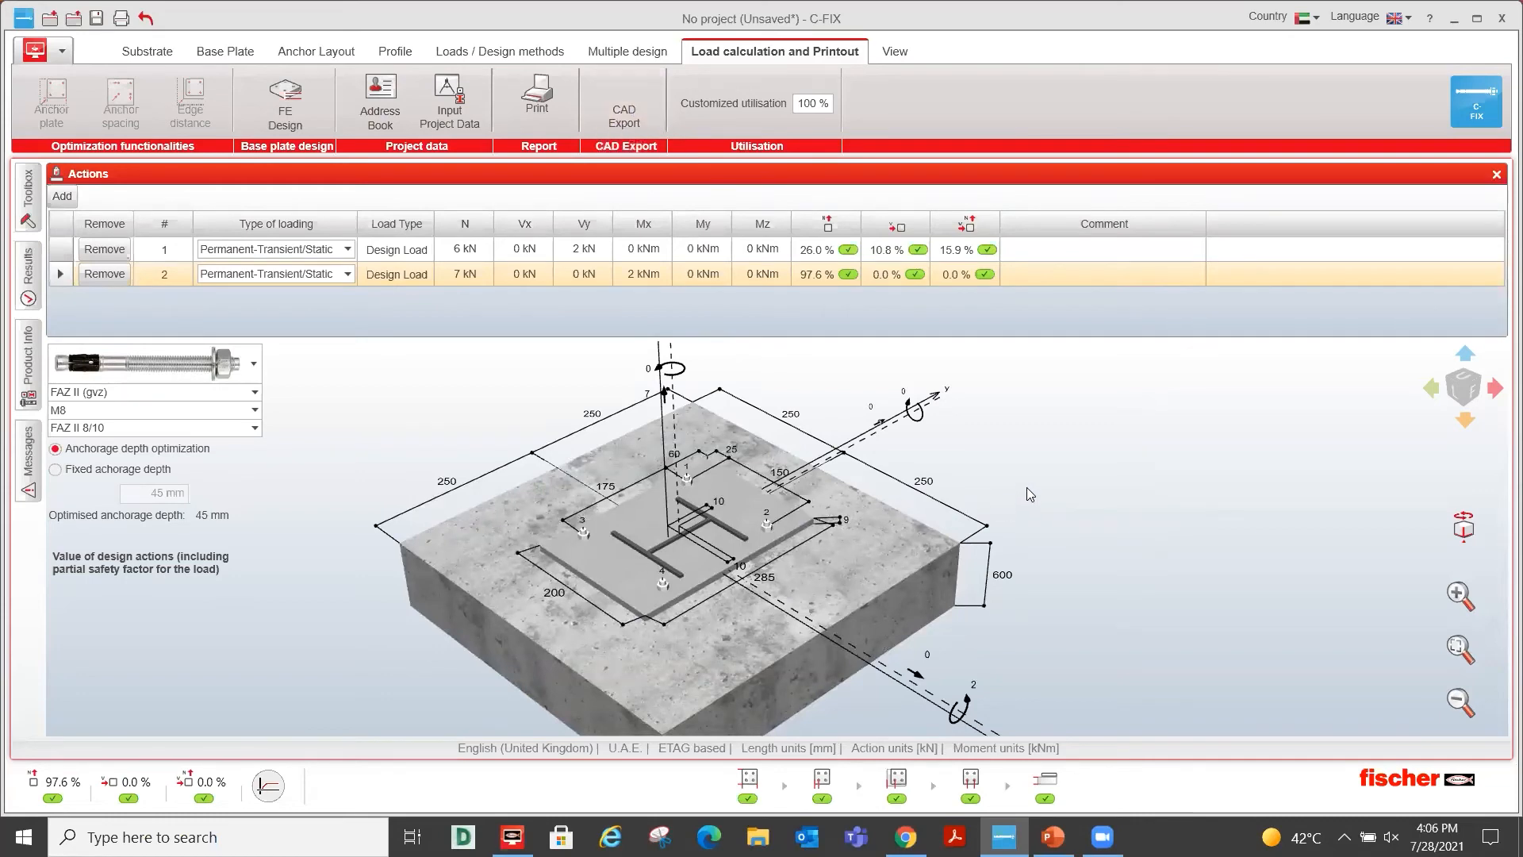
scroll(1025, 480, down, 1)
scroll(1024, 466, down, 2)
drag(1012, 458, 993, 474)
scroll(994, 475, up, 3)
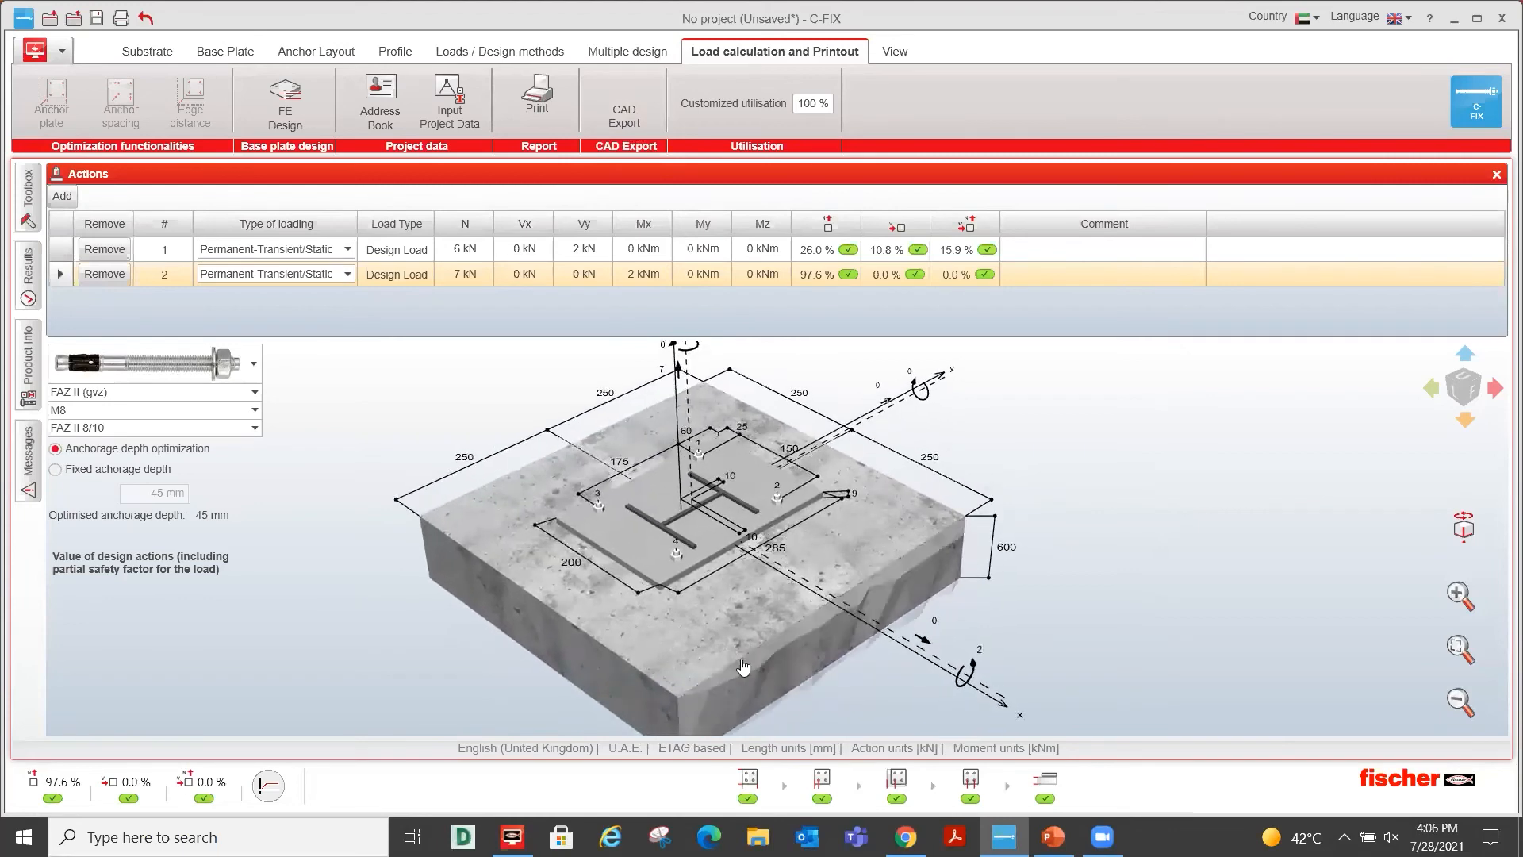
Preview the anchor plate in 3D and 2D for CAD export, and quit without exporting a file.
click(620, 115)
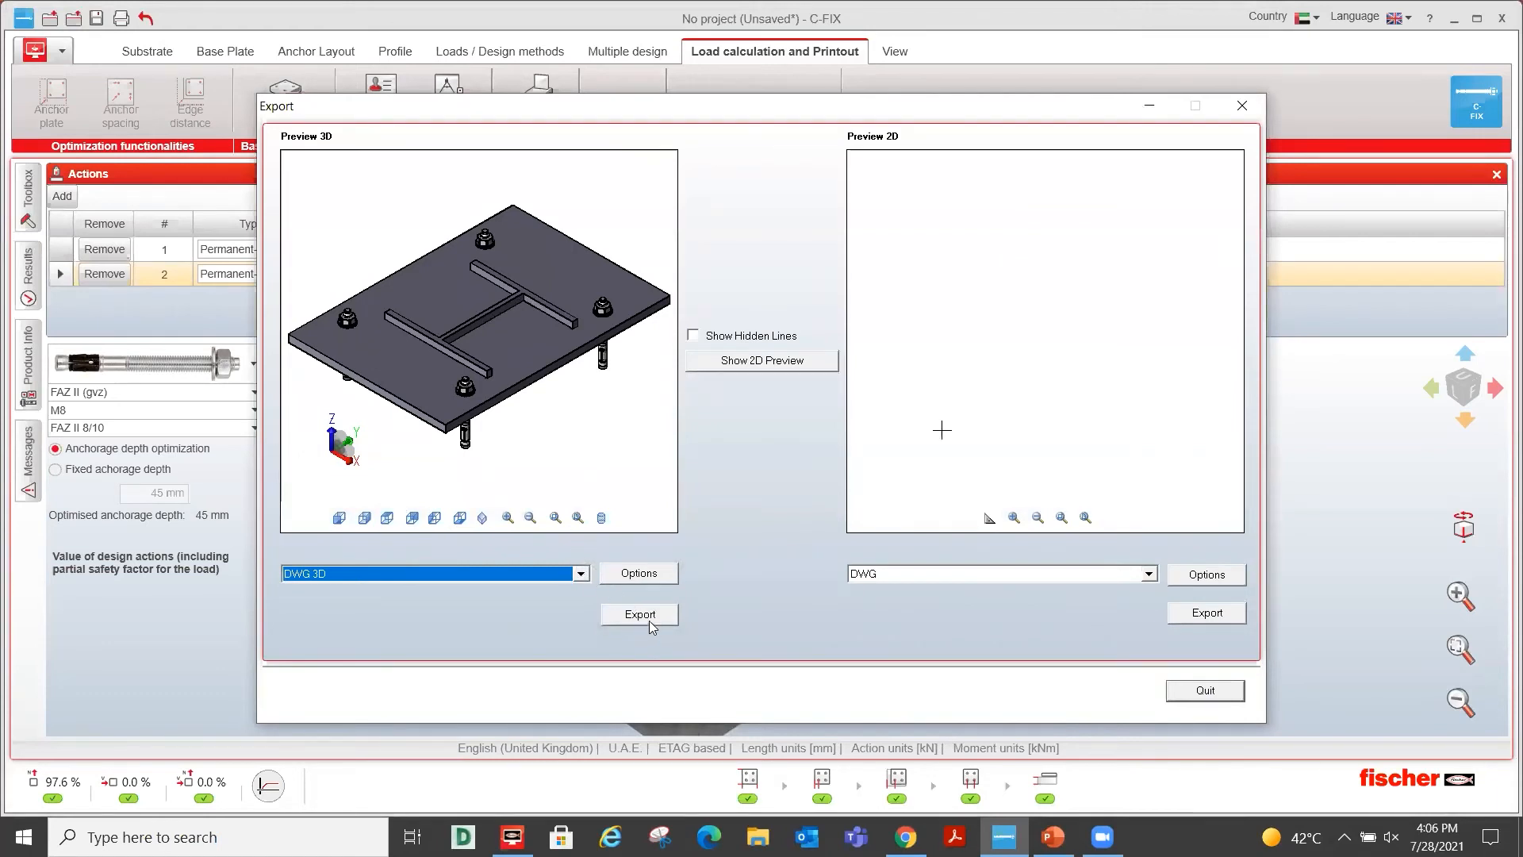
click(740, 364)
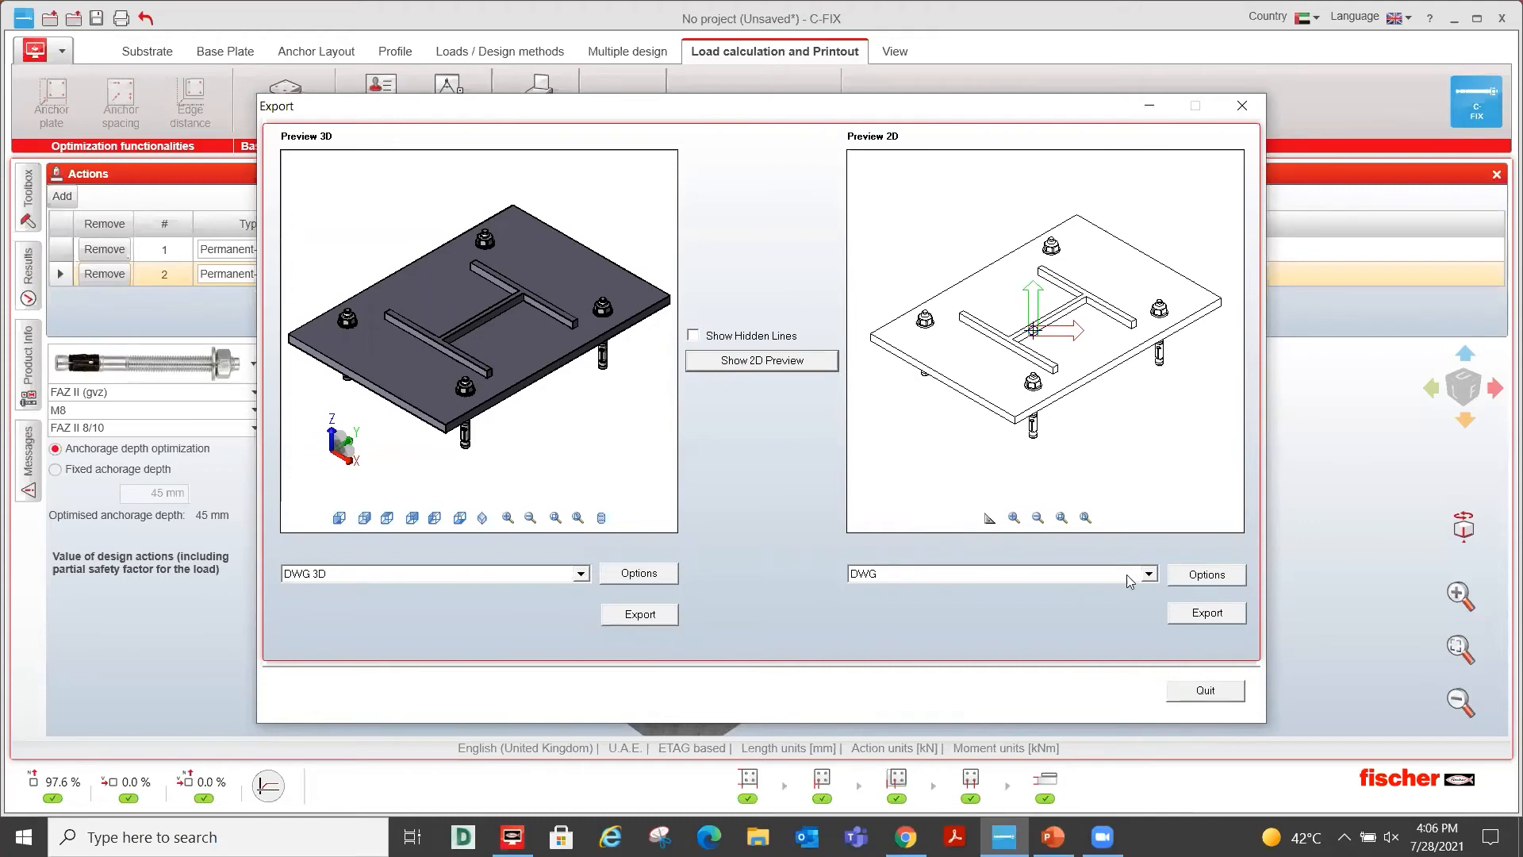
click(1212, 693)
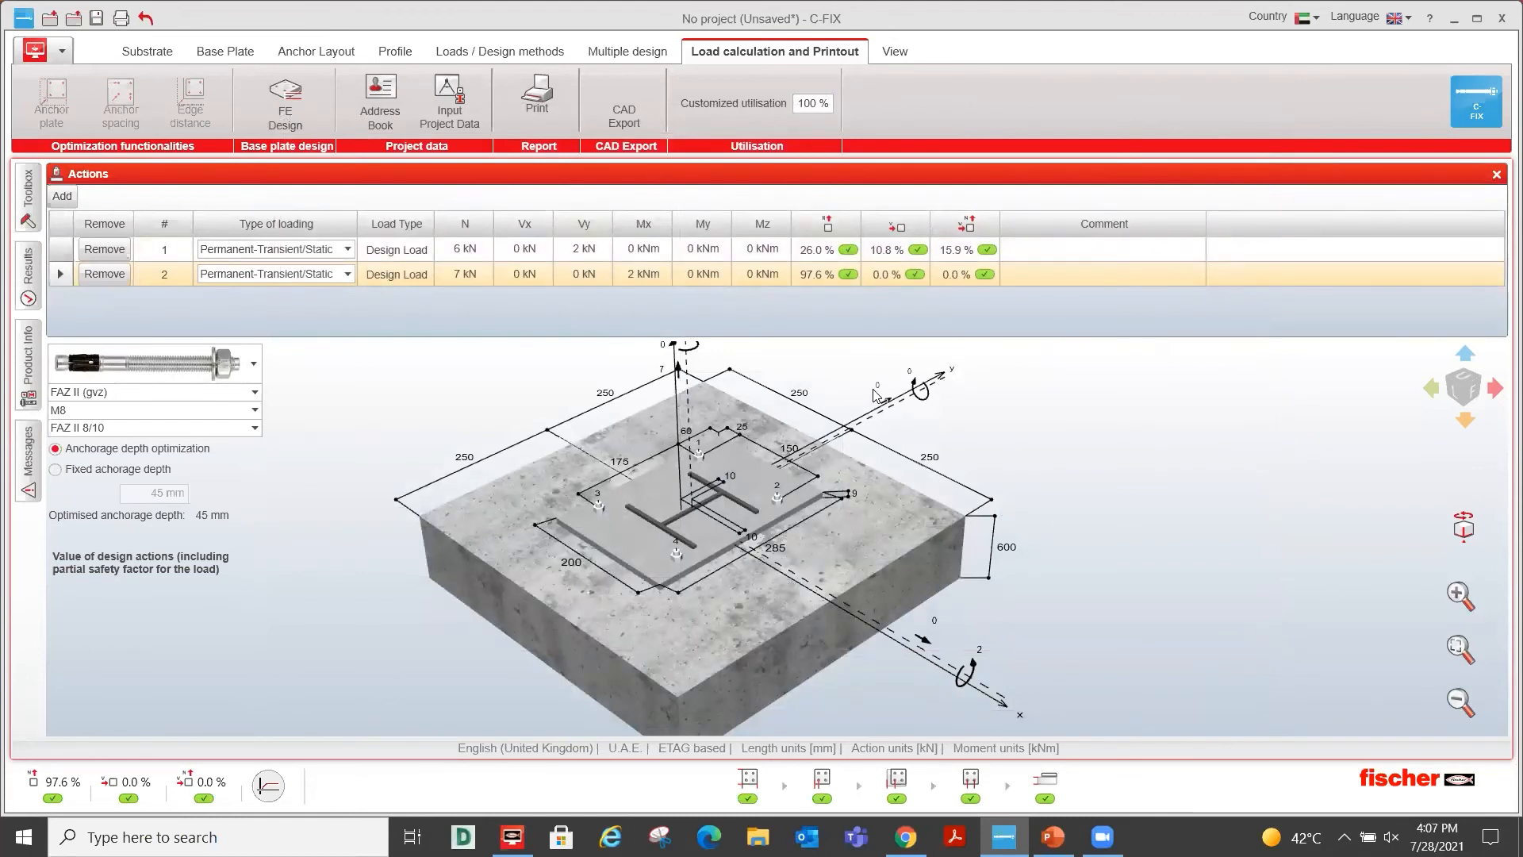
Examine the saved projects available for the project data and return without selecting one.
scroll(875, 393, down, 2)
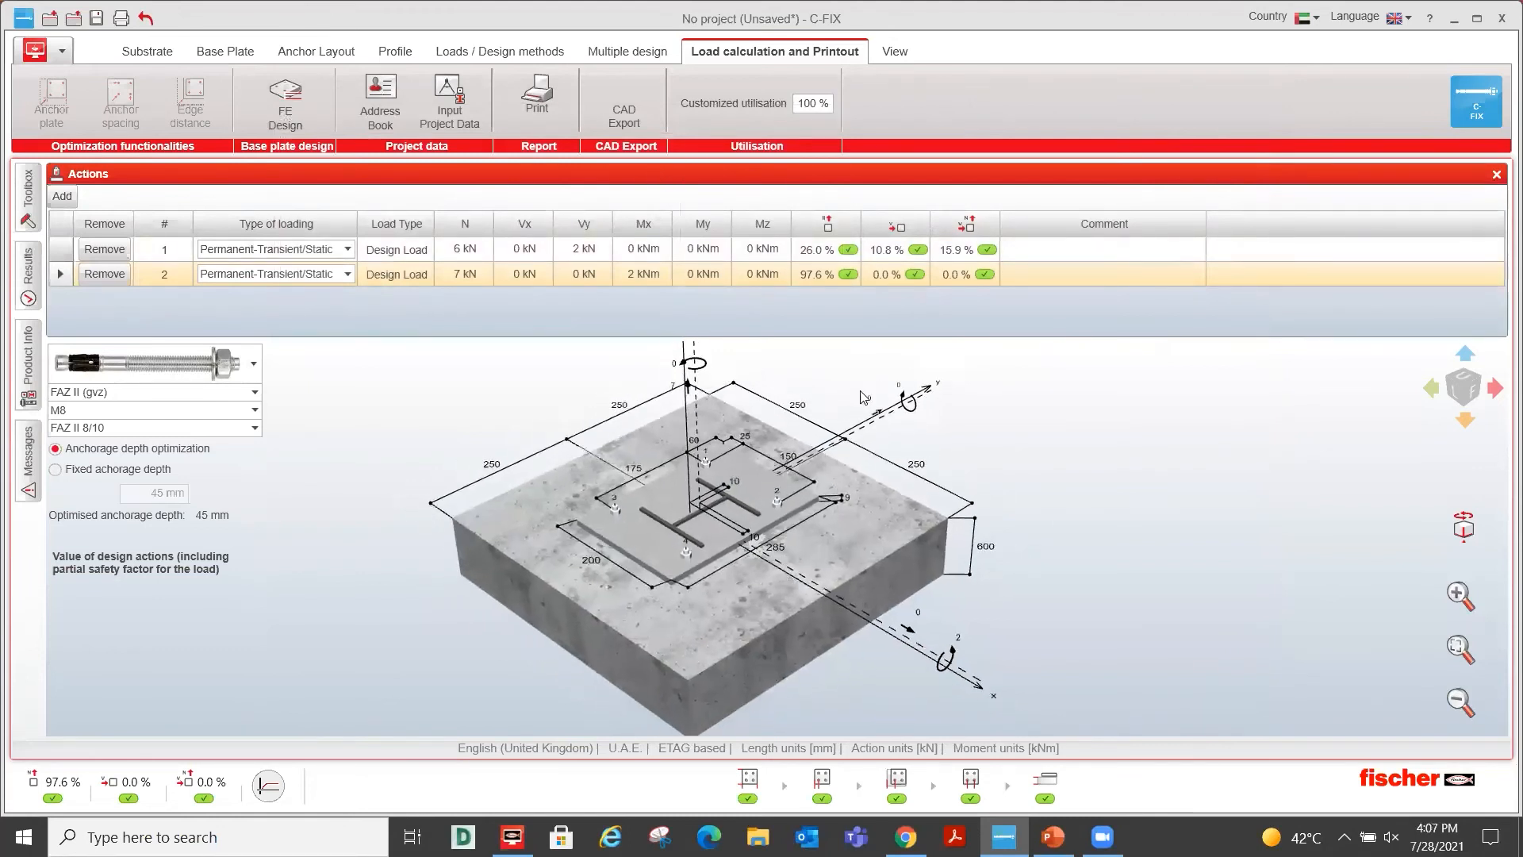
click(466, 123)
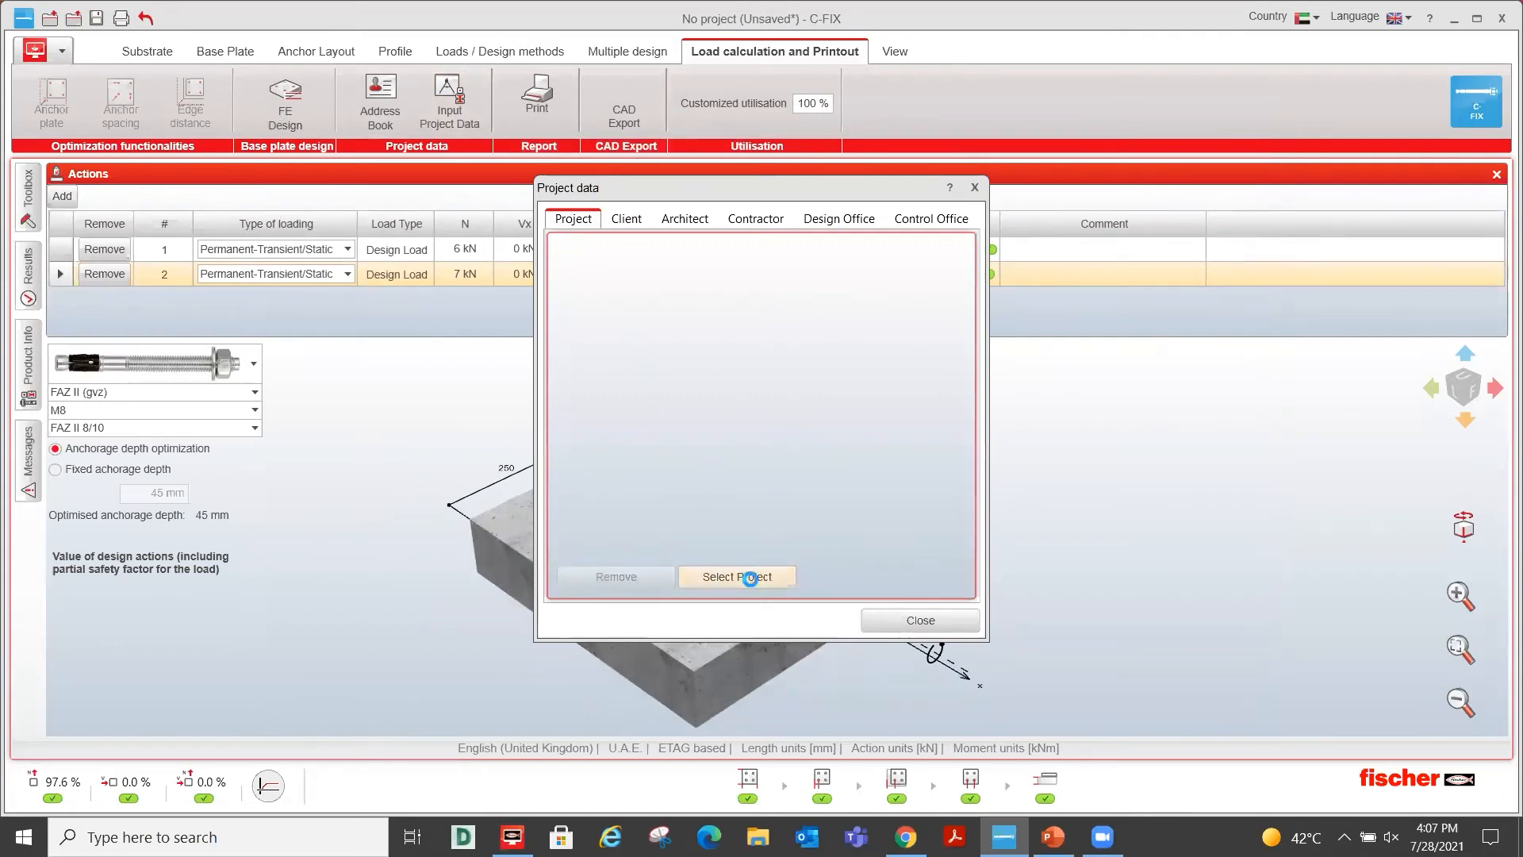
click(751, 584)
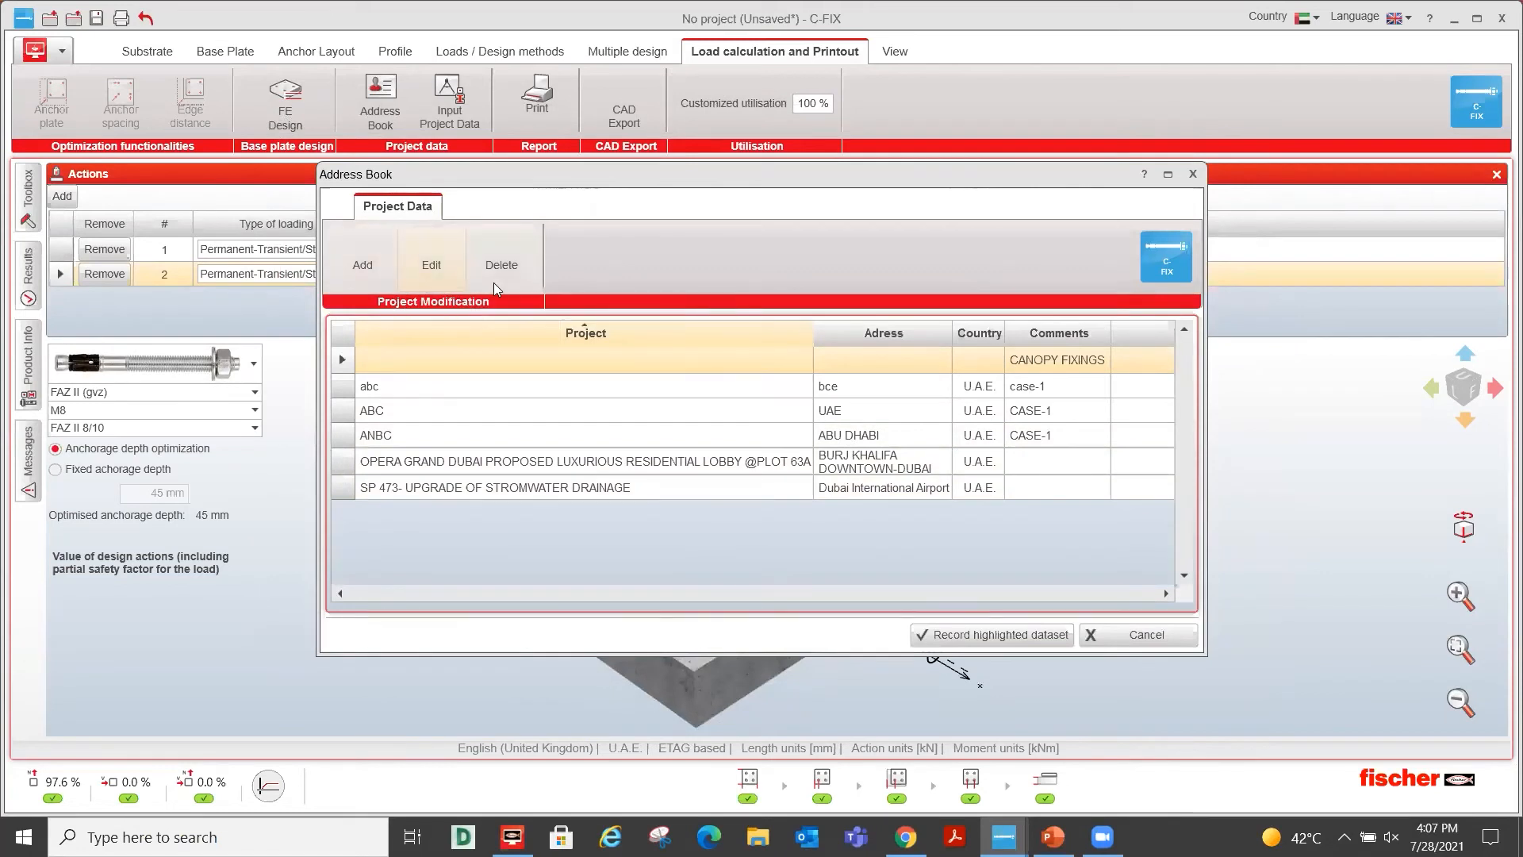
click(1192, 174)
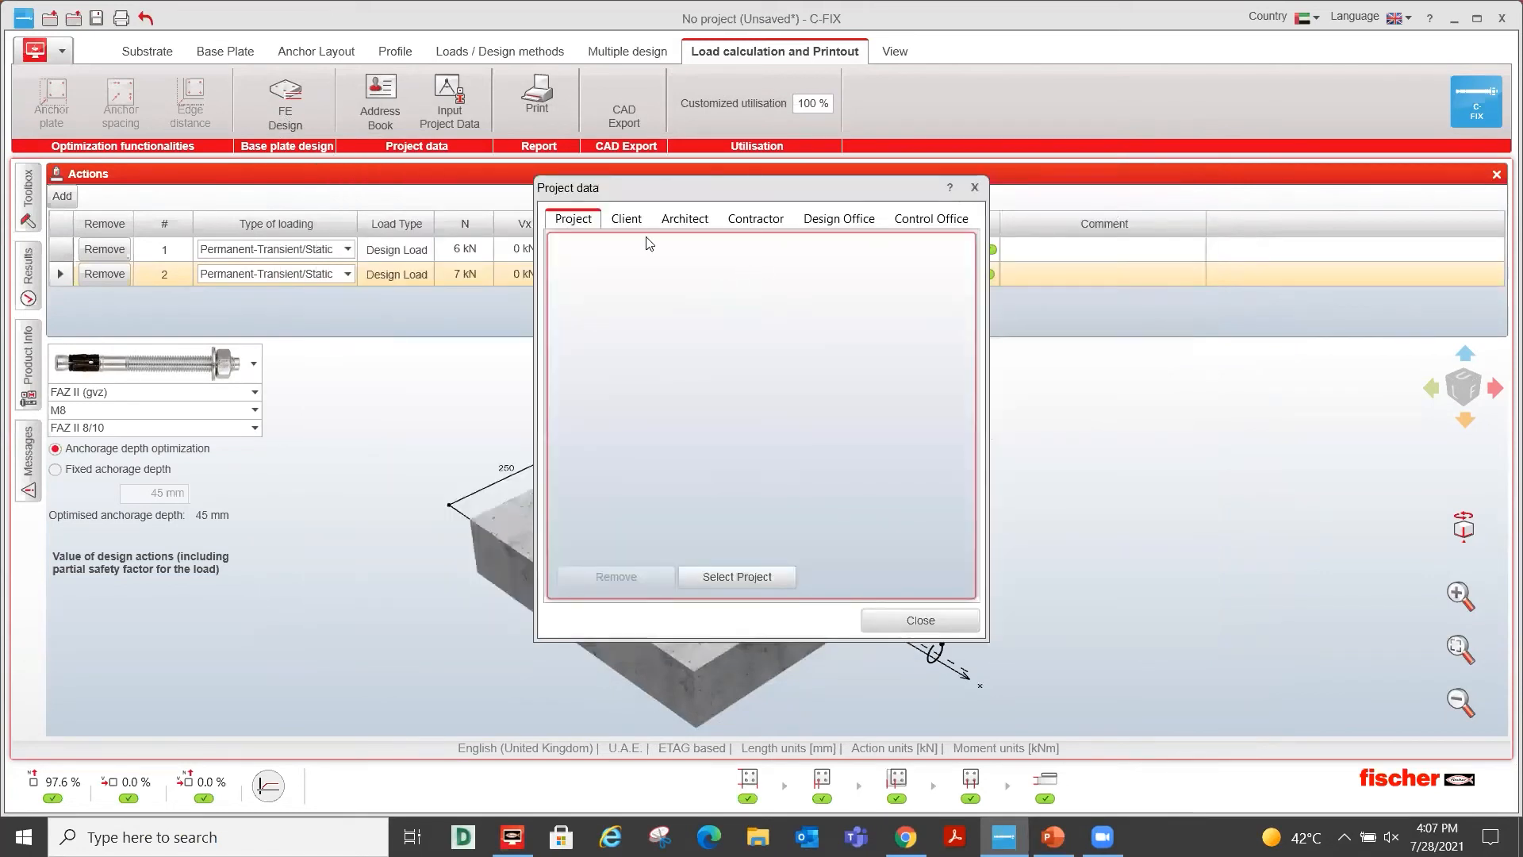
Assign the Fischer Fixing LLC contact from the address book as the design office in the project data.
click(846, 229)
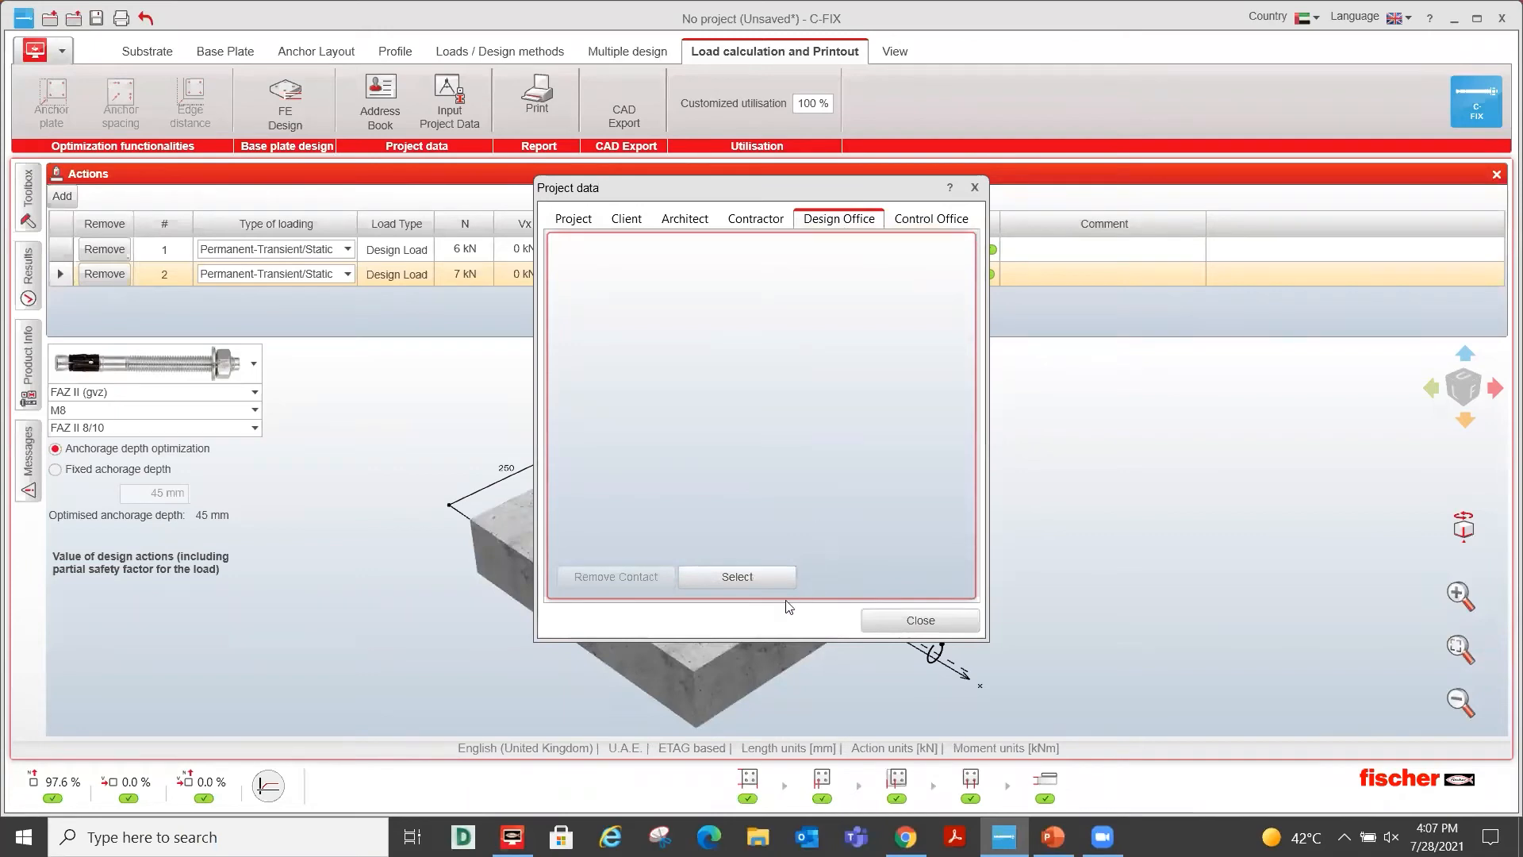
click(749, 579)
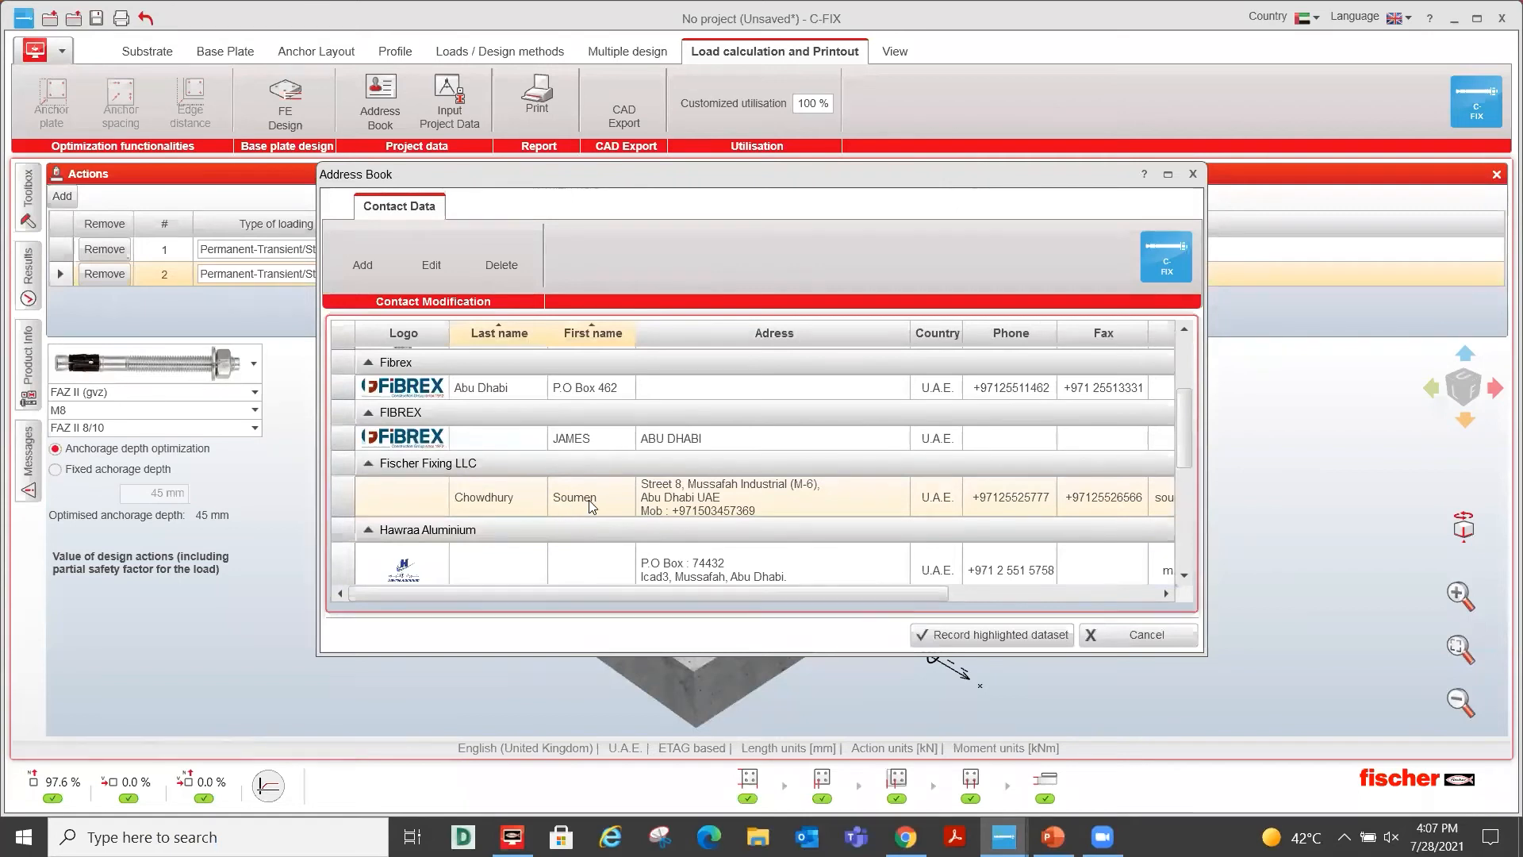
click(534, 513)
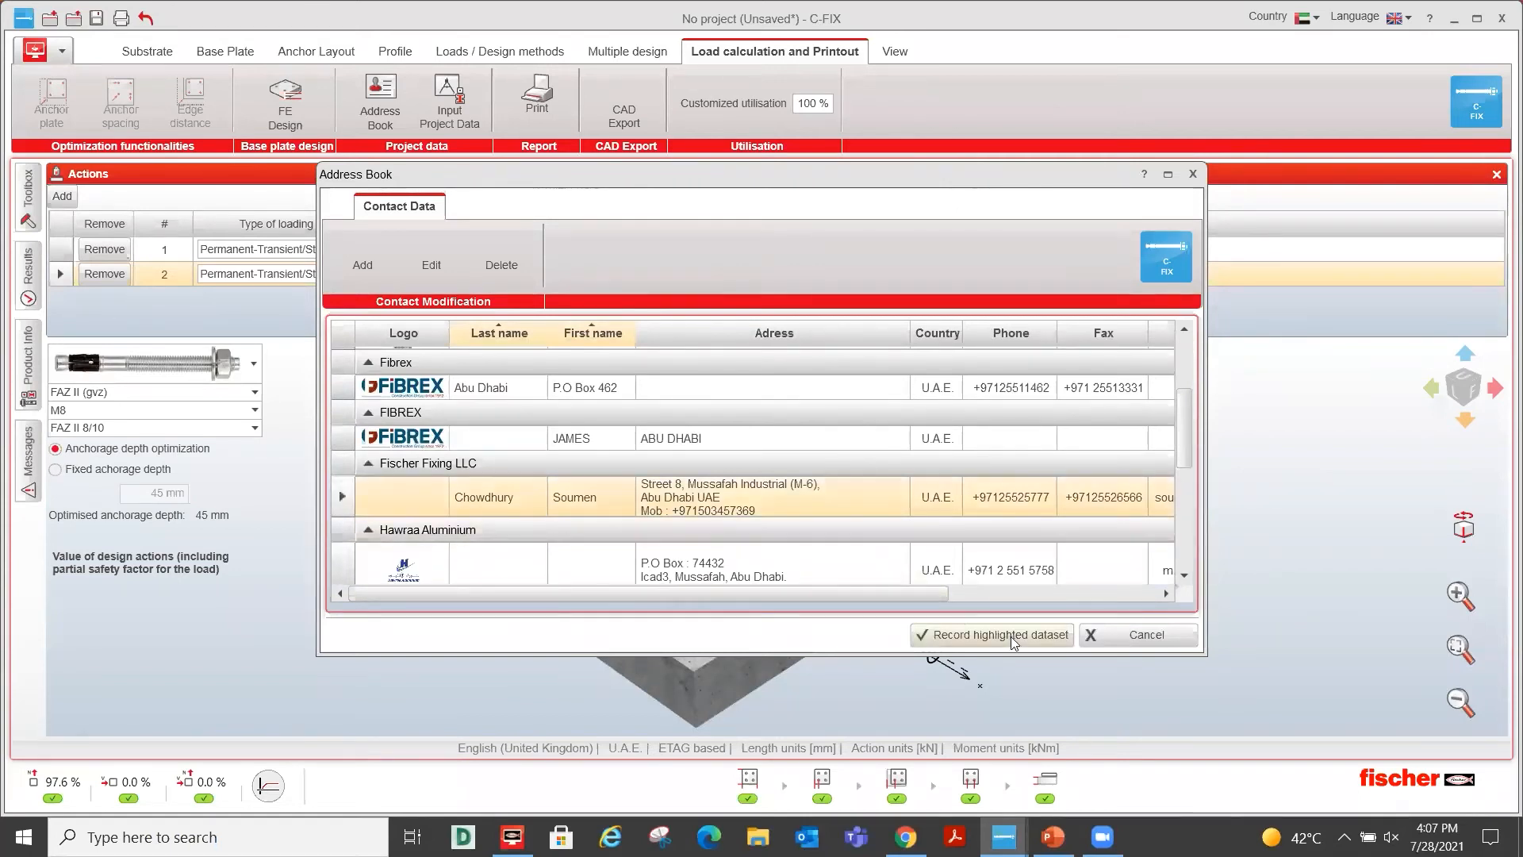
click(974, 637)
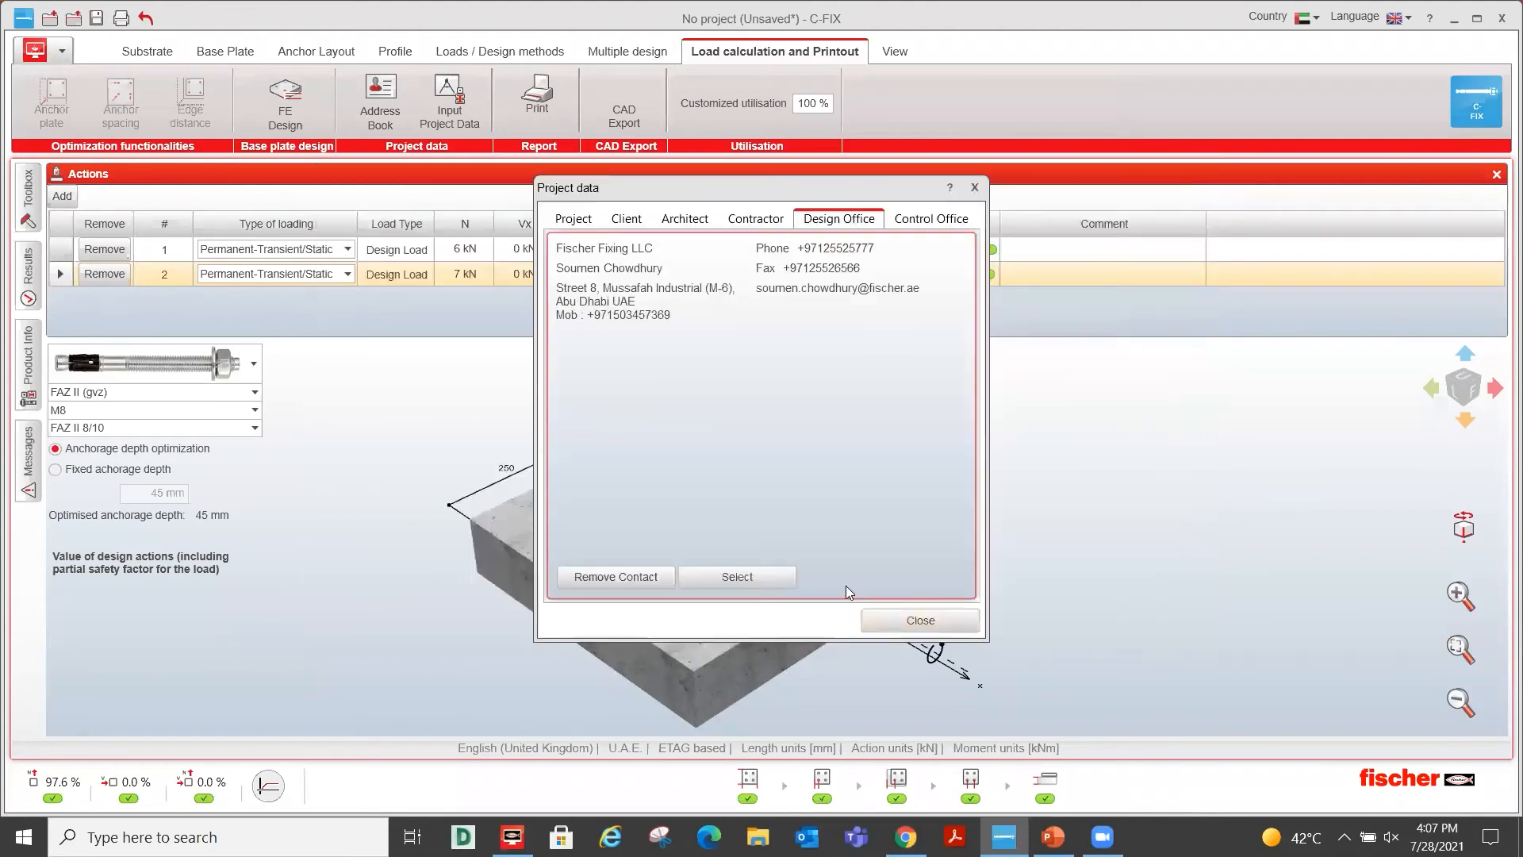
click(773, 575)
click(972, 635)
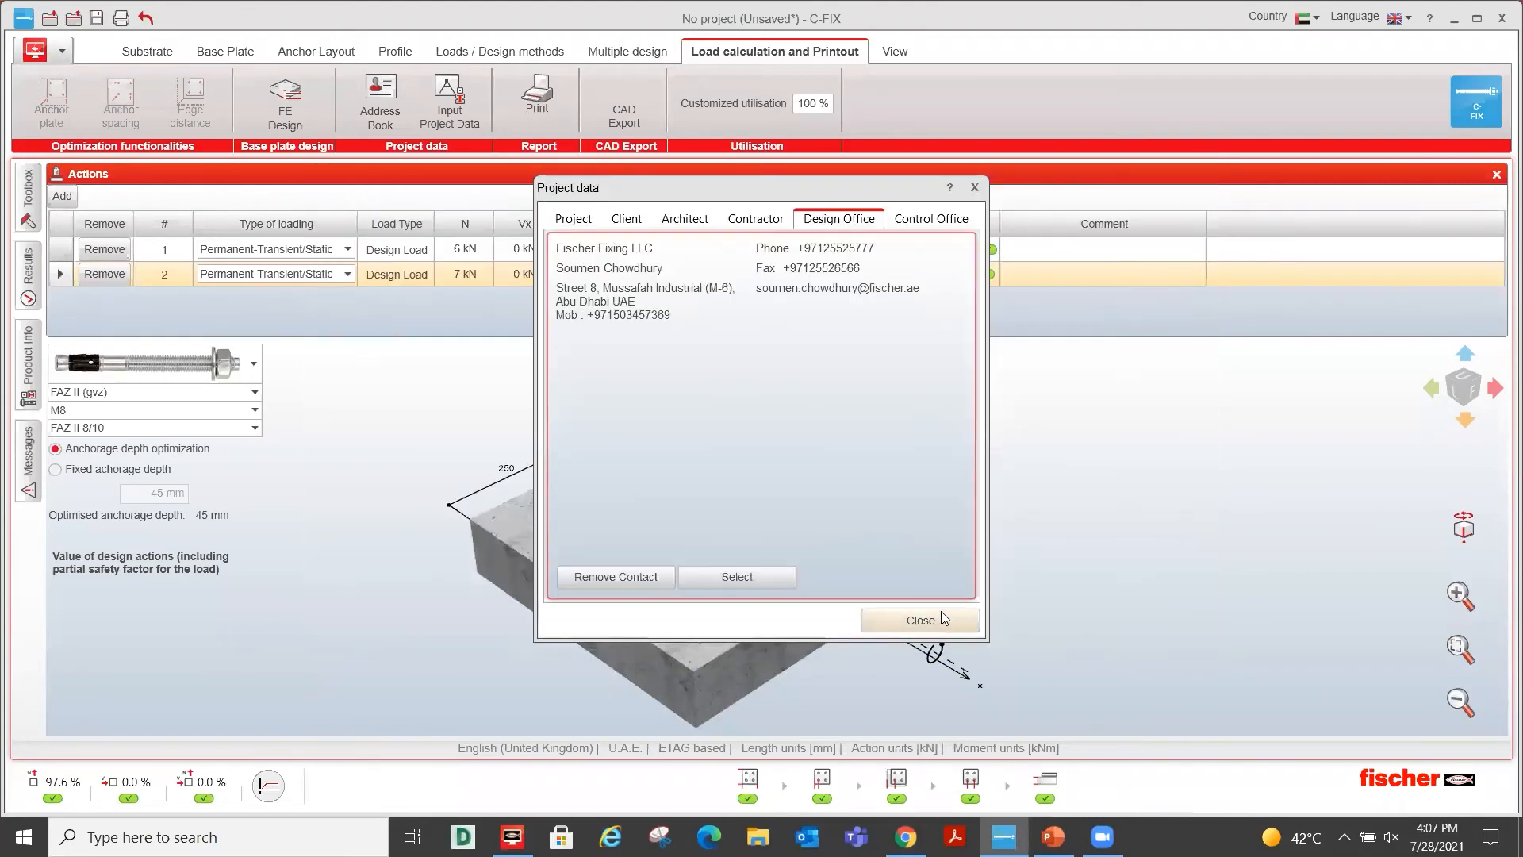
click(919, 620)
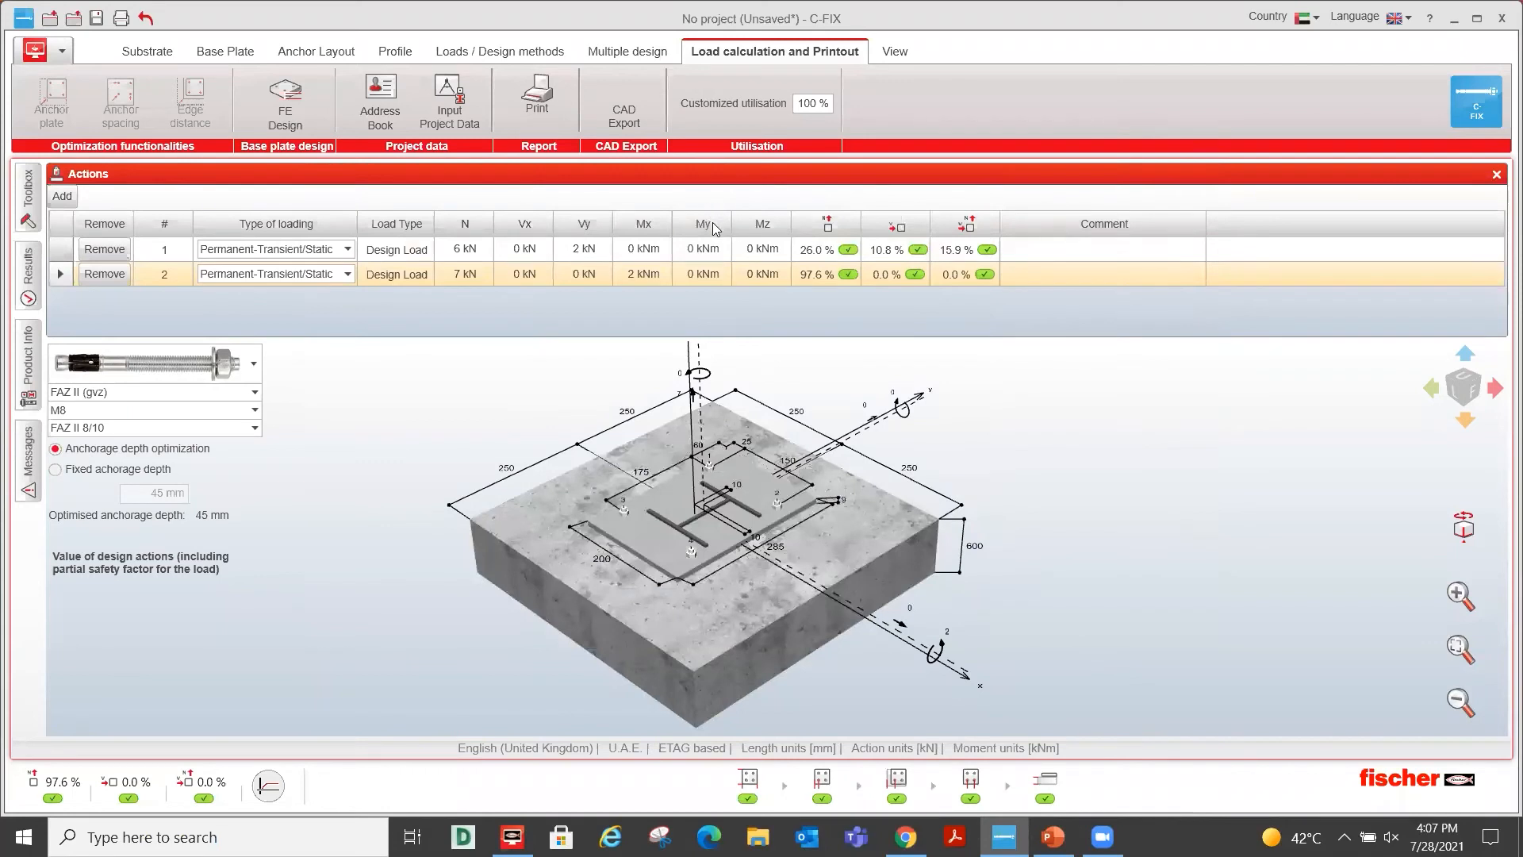
Generate the full report including the FE calculation of the base plate and view the PDF in Adobe Acrobat Reader DC.
click(533, 119)
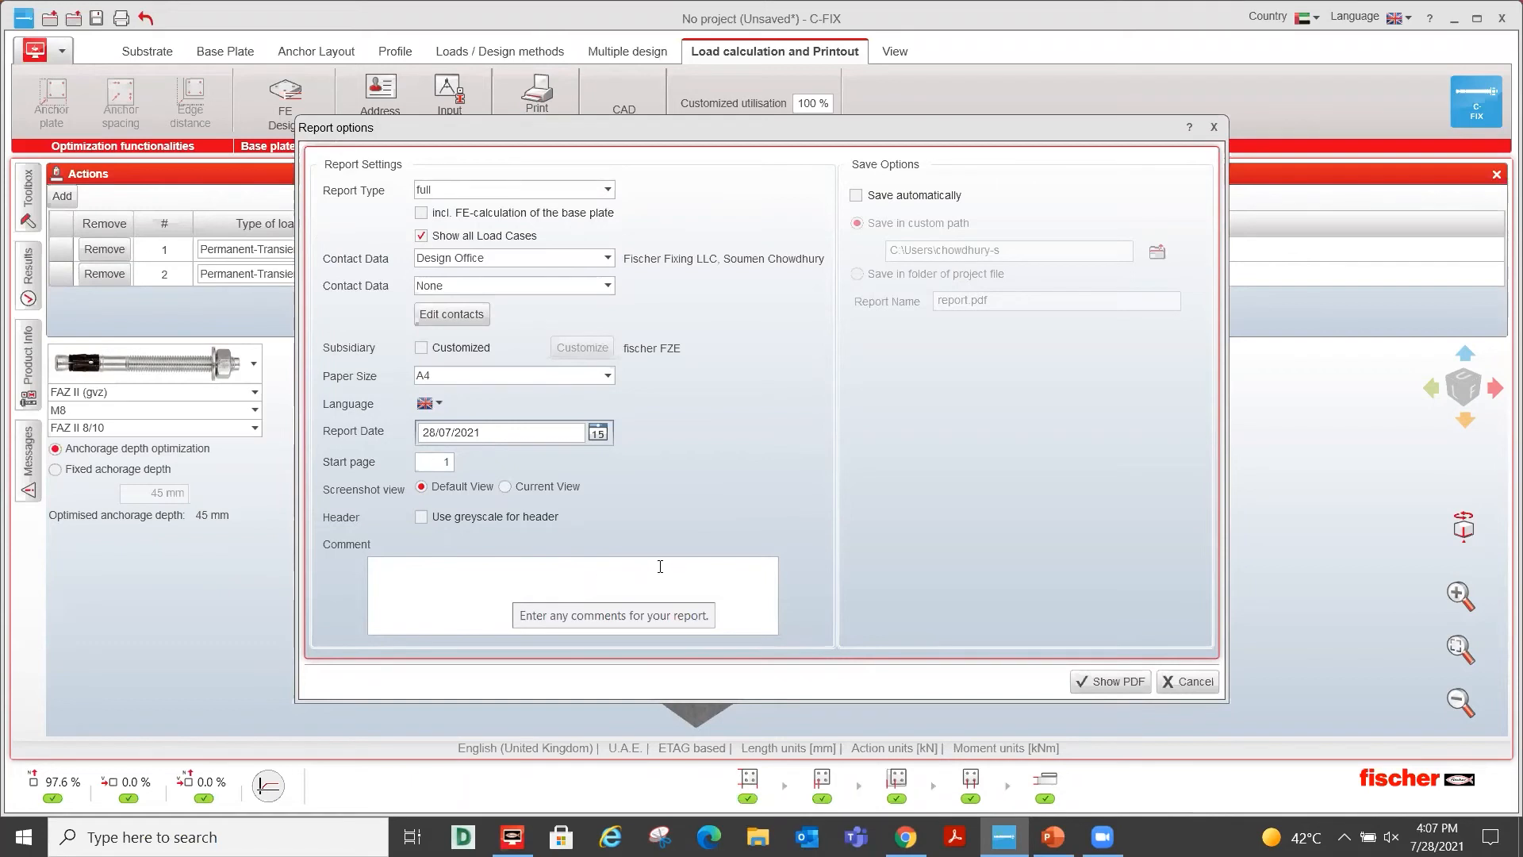
click(422, 214)
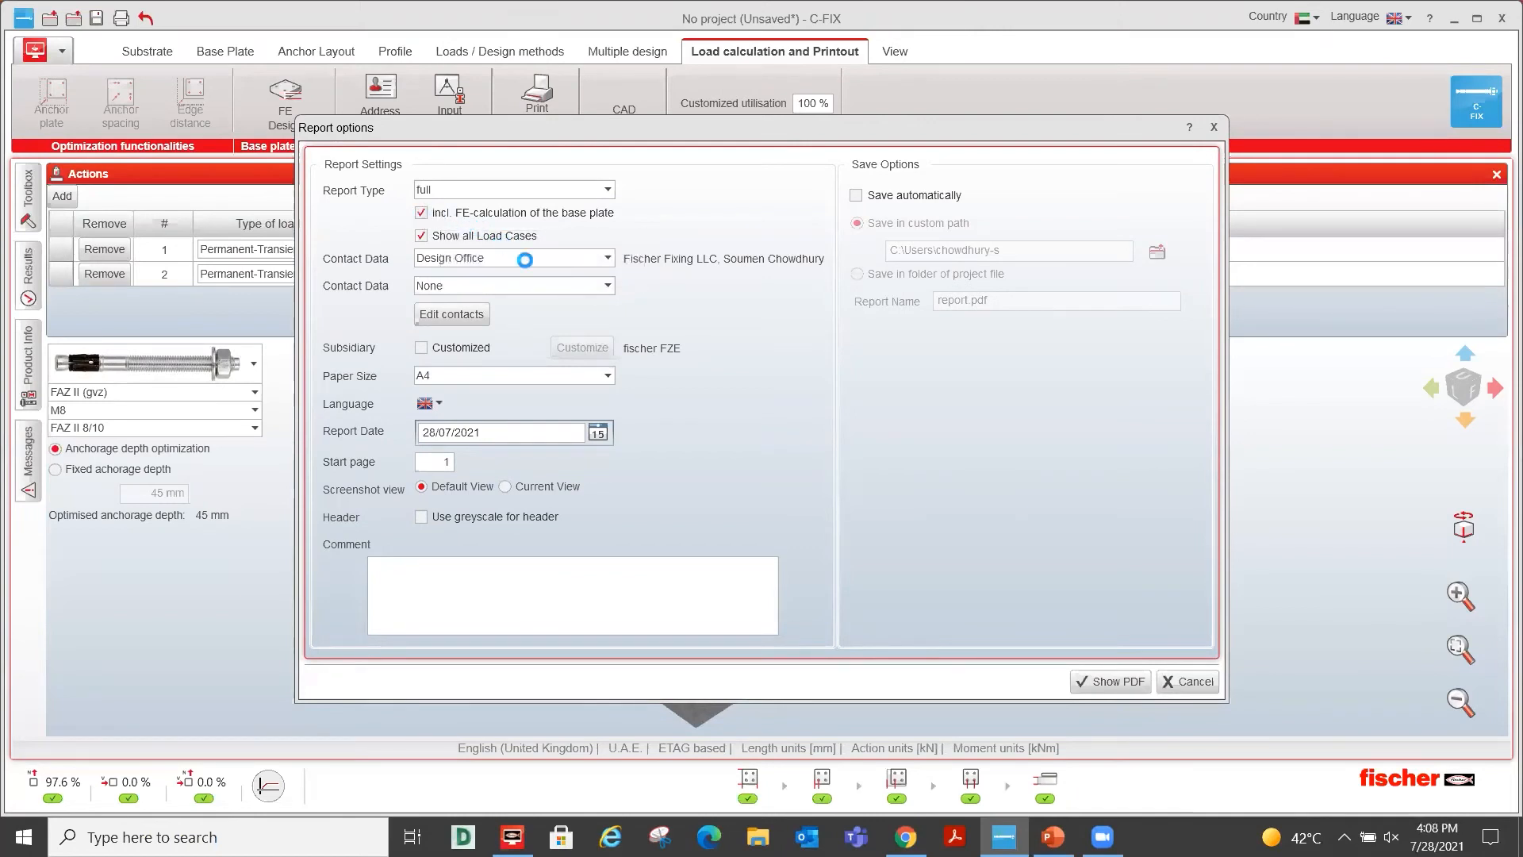
click(1116, 687)
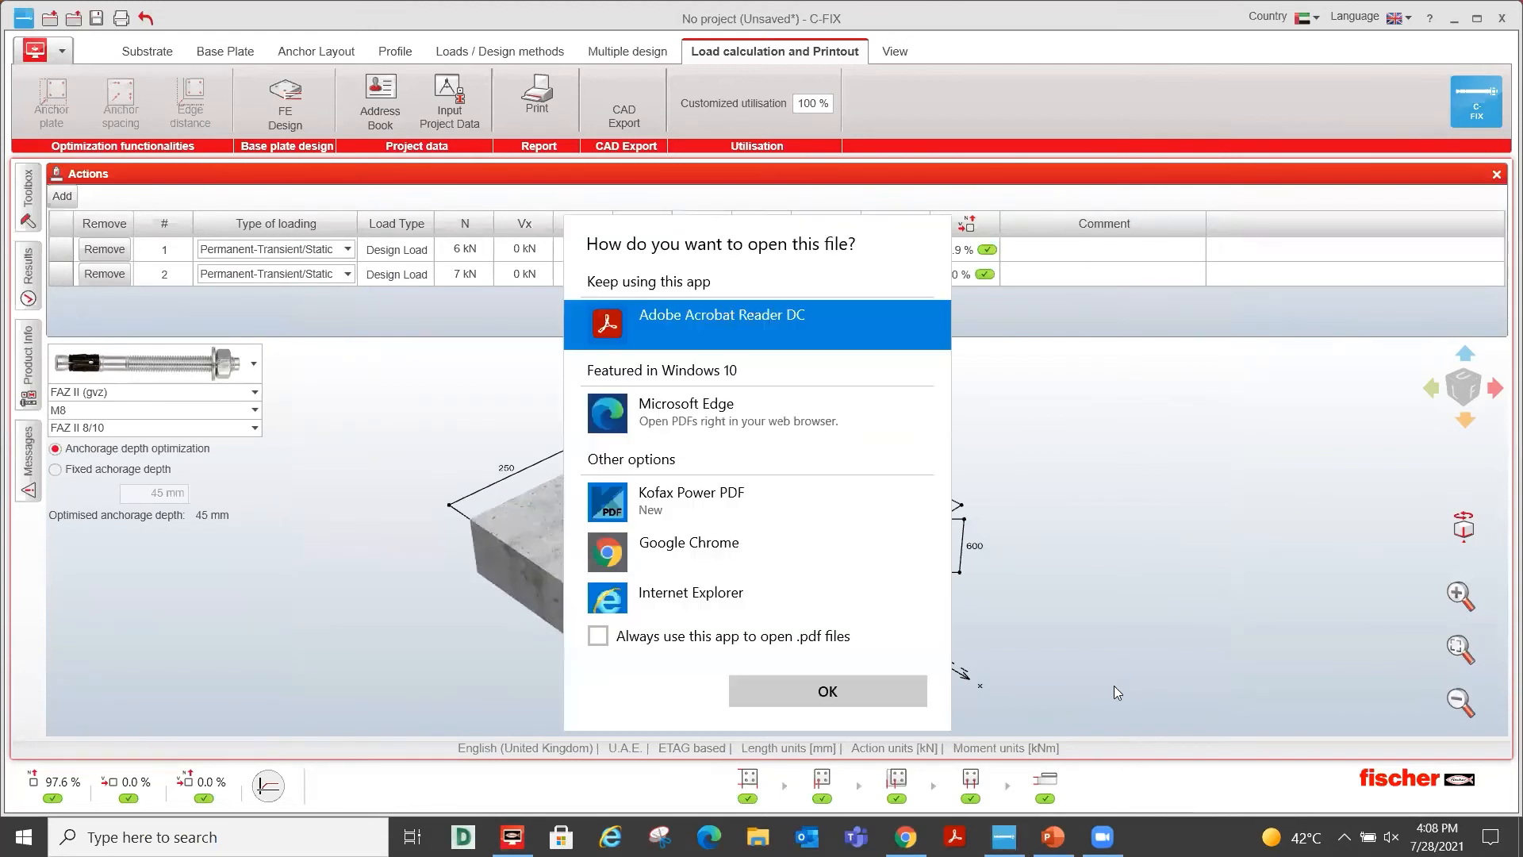
click(869, 690)
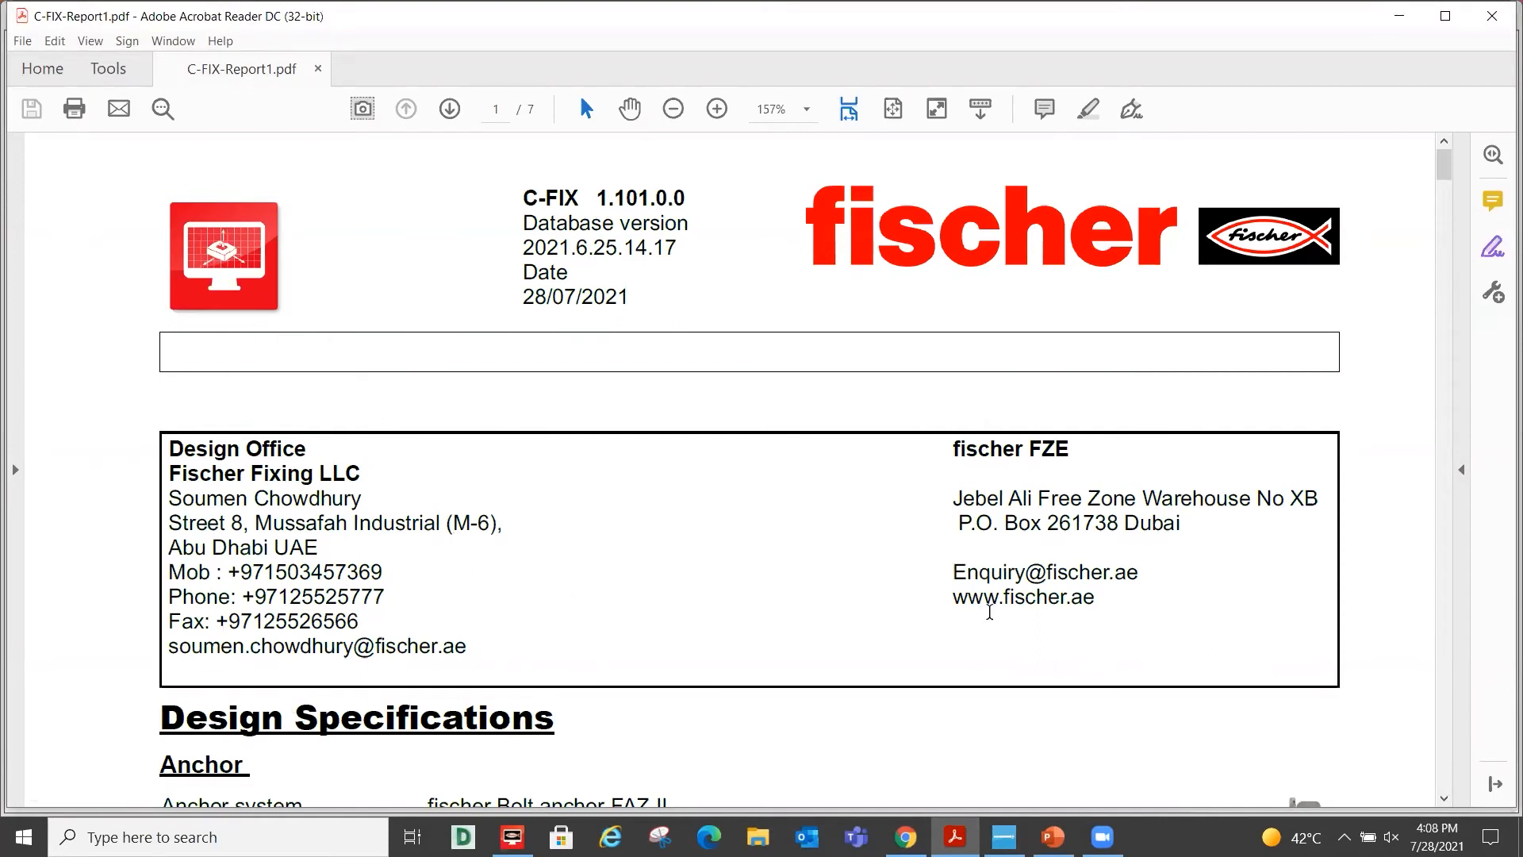
Review the report's first page: contact details, anchor specification and the dimensioned 3D view of the anchorage.
scroll(785, 449, down, 3)
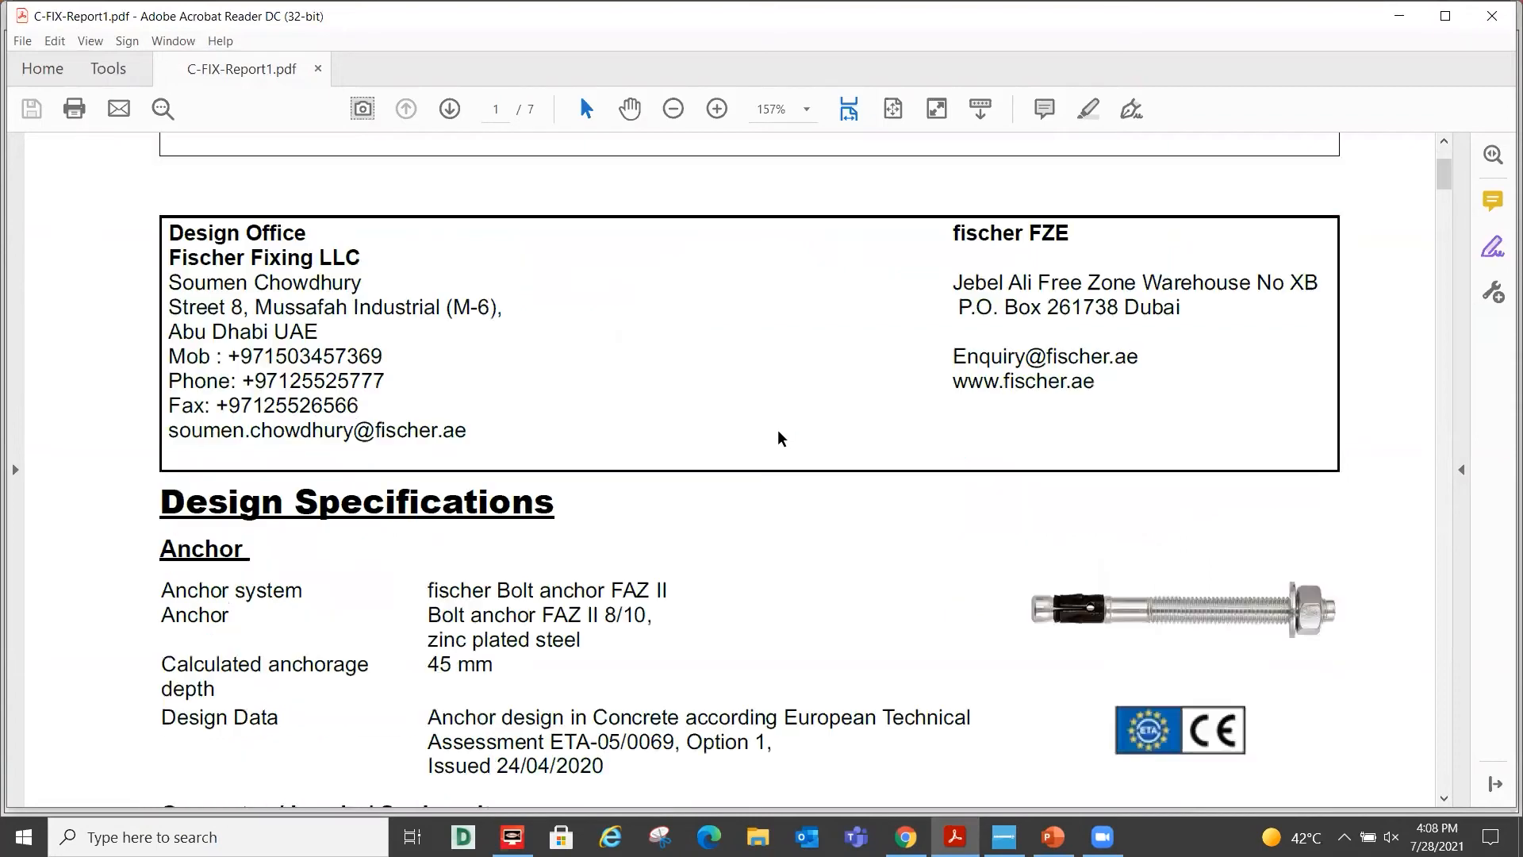
scroll(349, 287, down, 3)
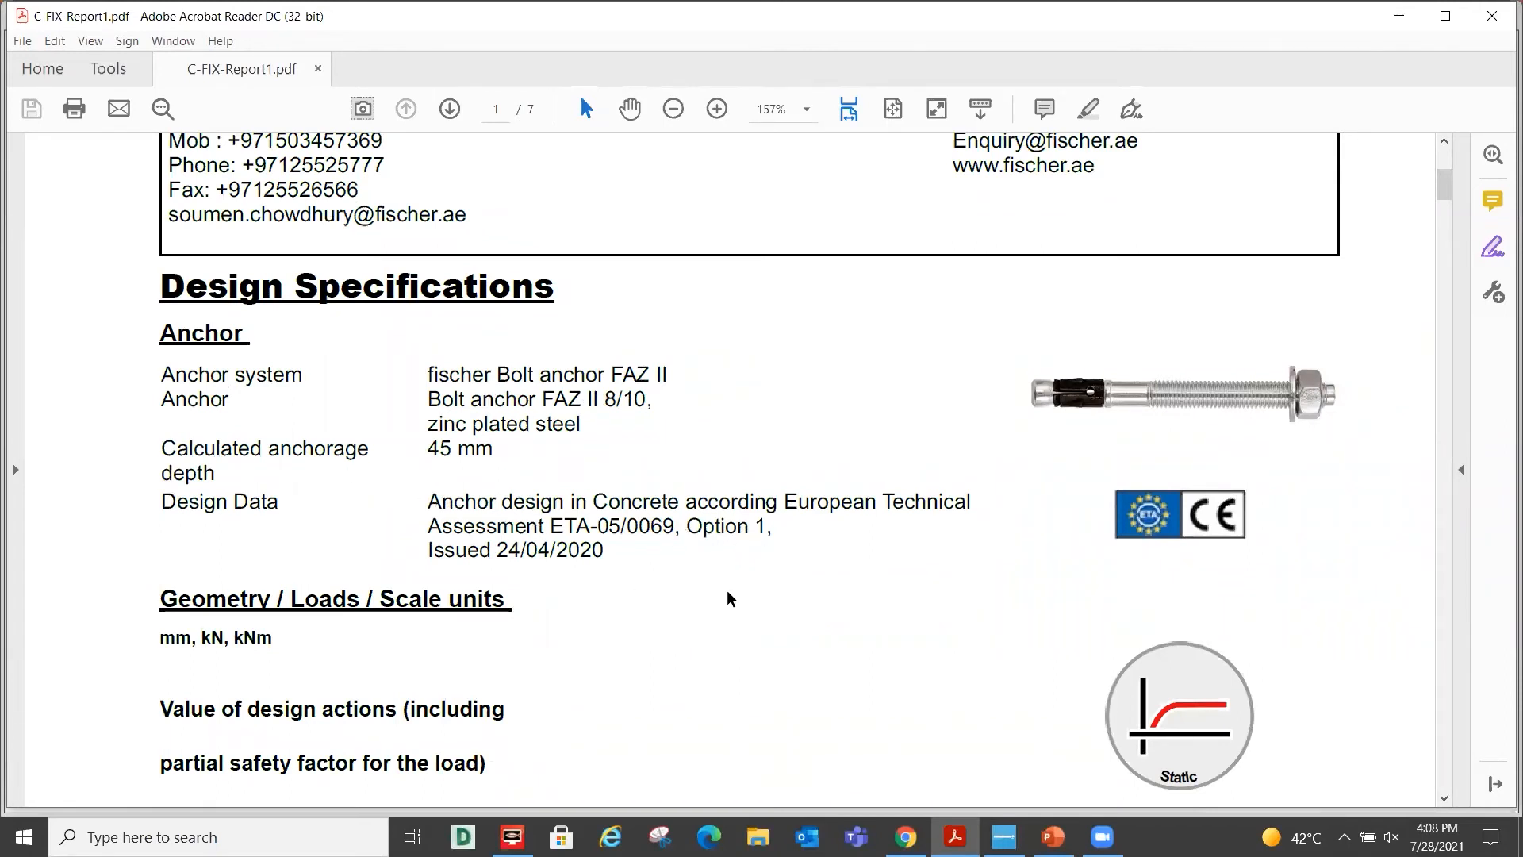
scroll(718, 580, down, 3)
scroll(710, 555, down, 4)
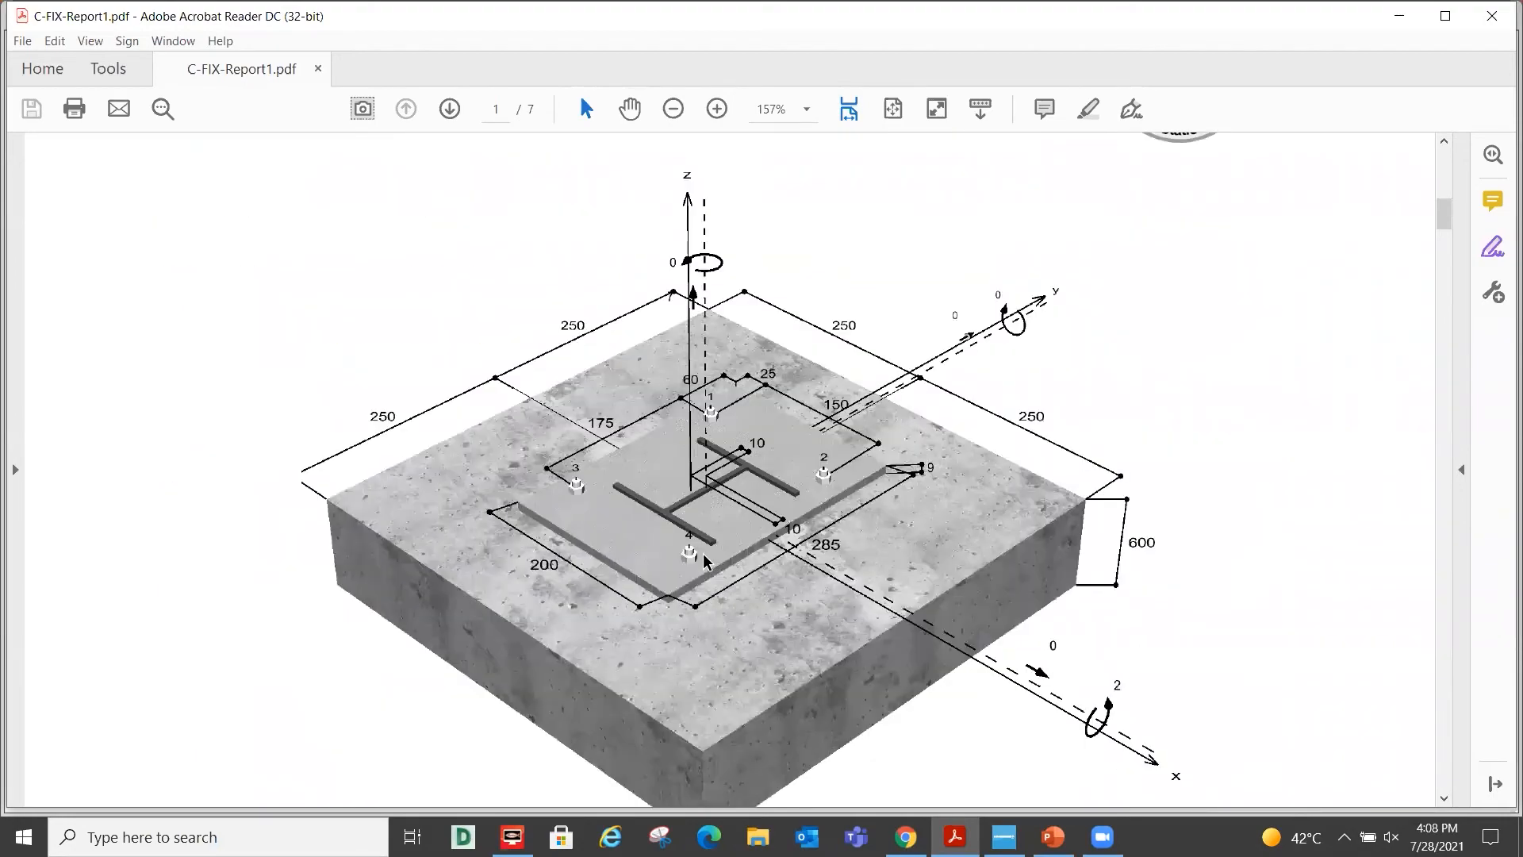
scroll(714, 547, up, 9)
scroll(694, 540, down, 13)
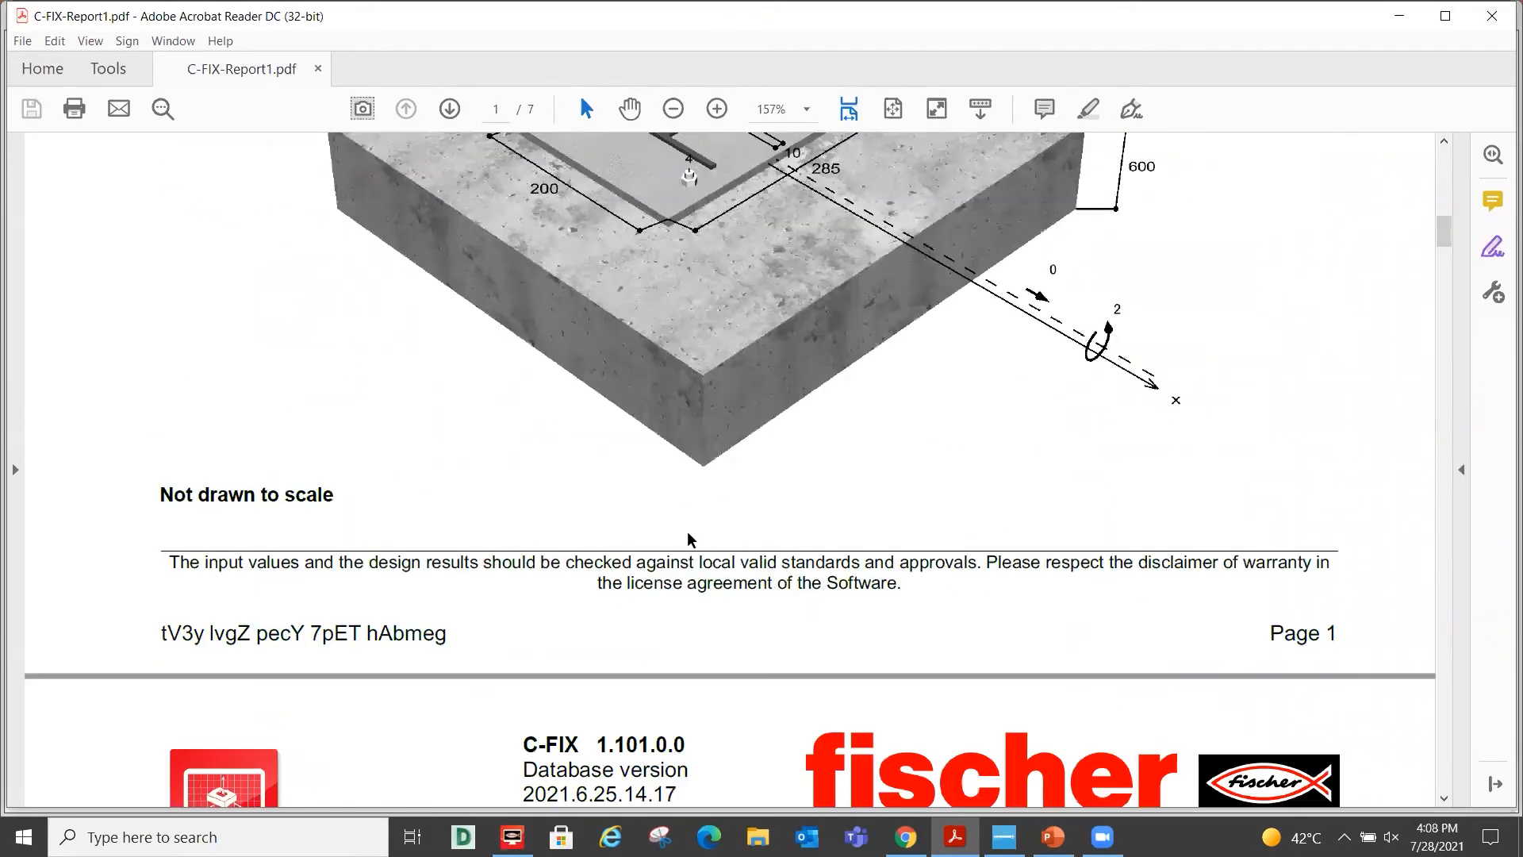
scroll(688, 532, up, 3)
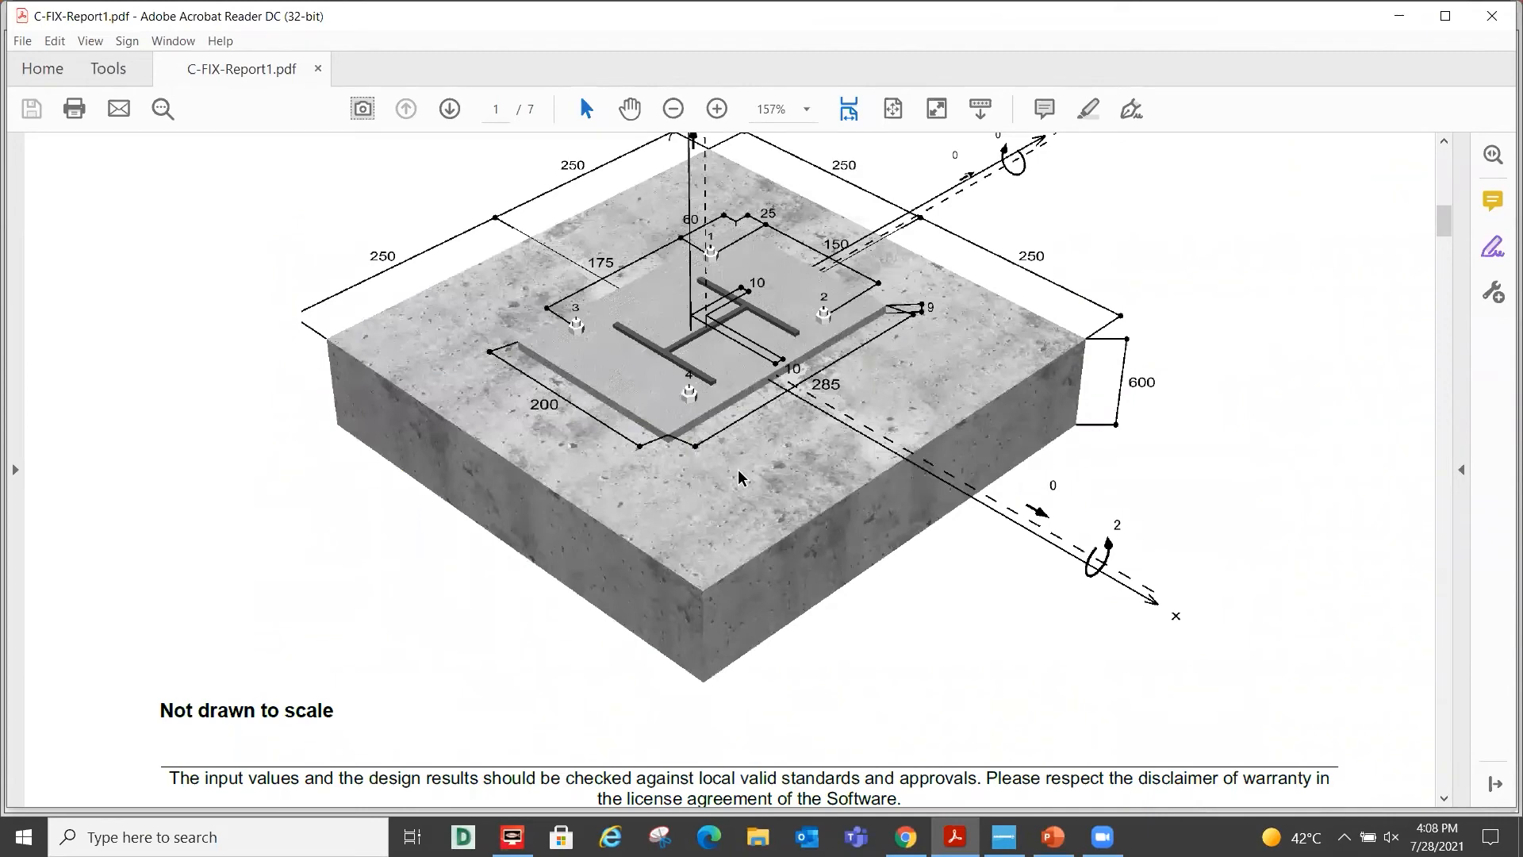
scroll(798, 555, down, 7)
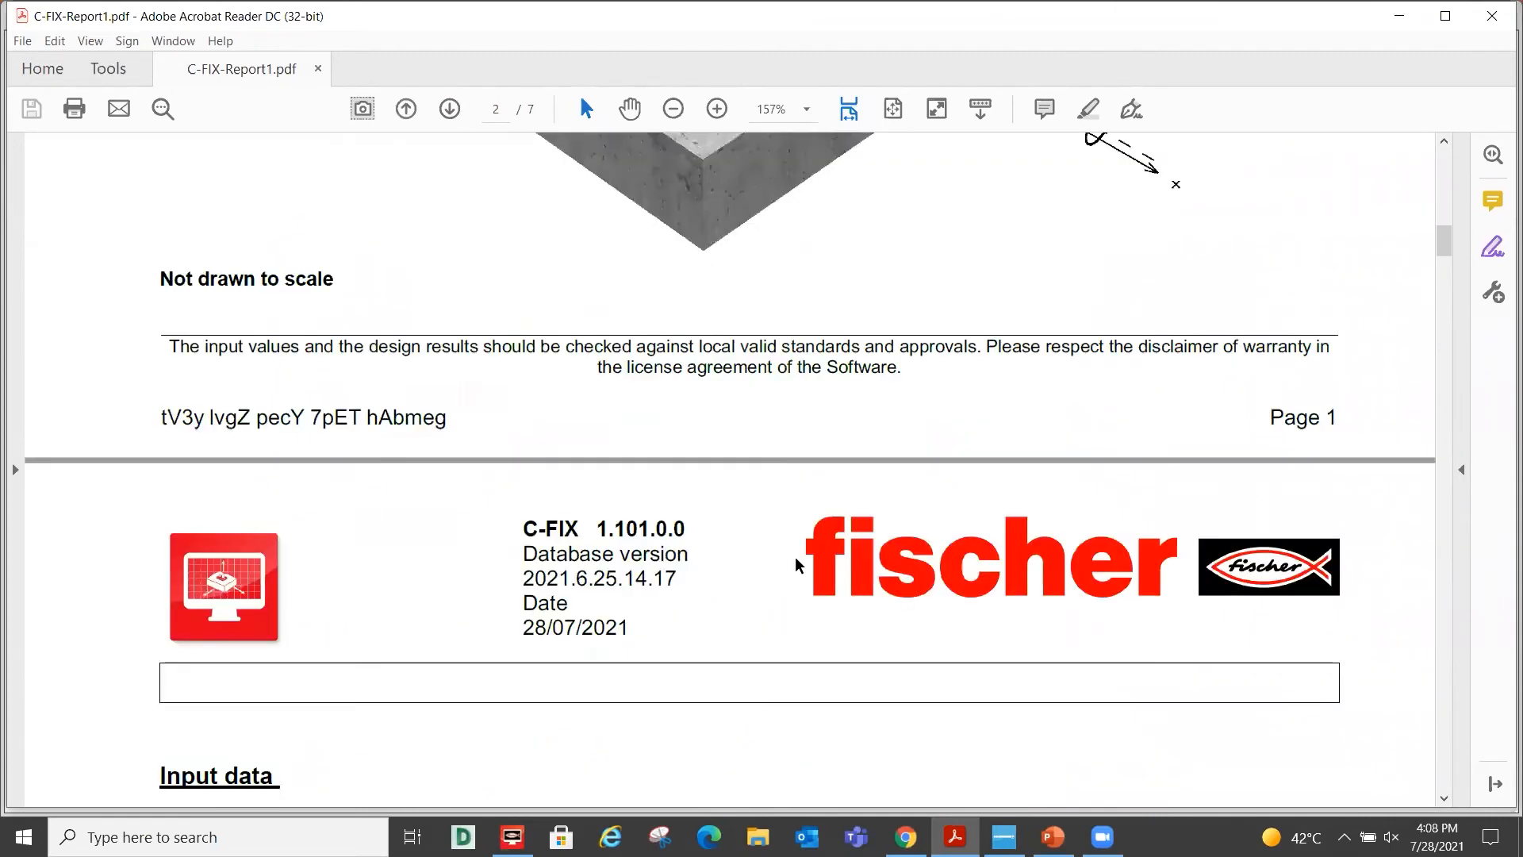
Examine the input data, the design actions and the tensile actions of the most decisive anchors in the report.
scroll(789, 548, down, 6)
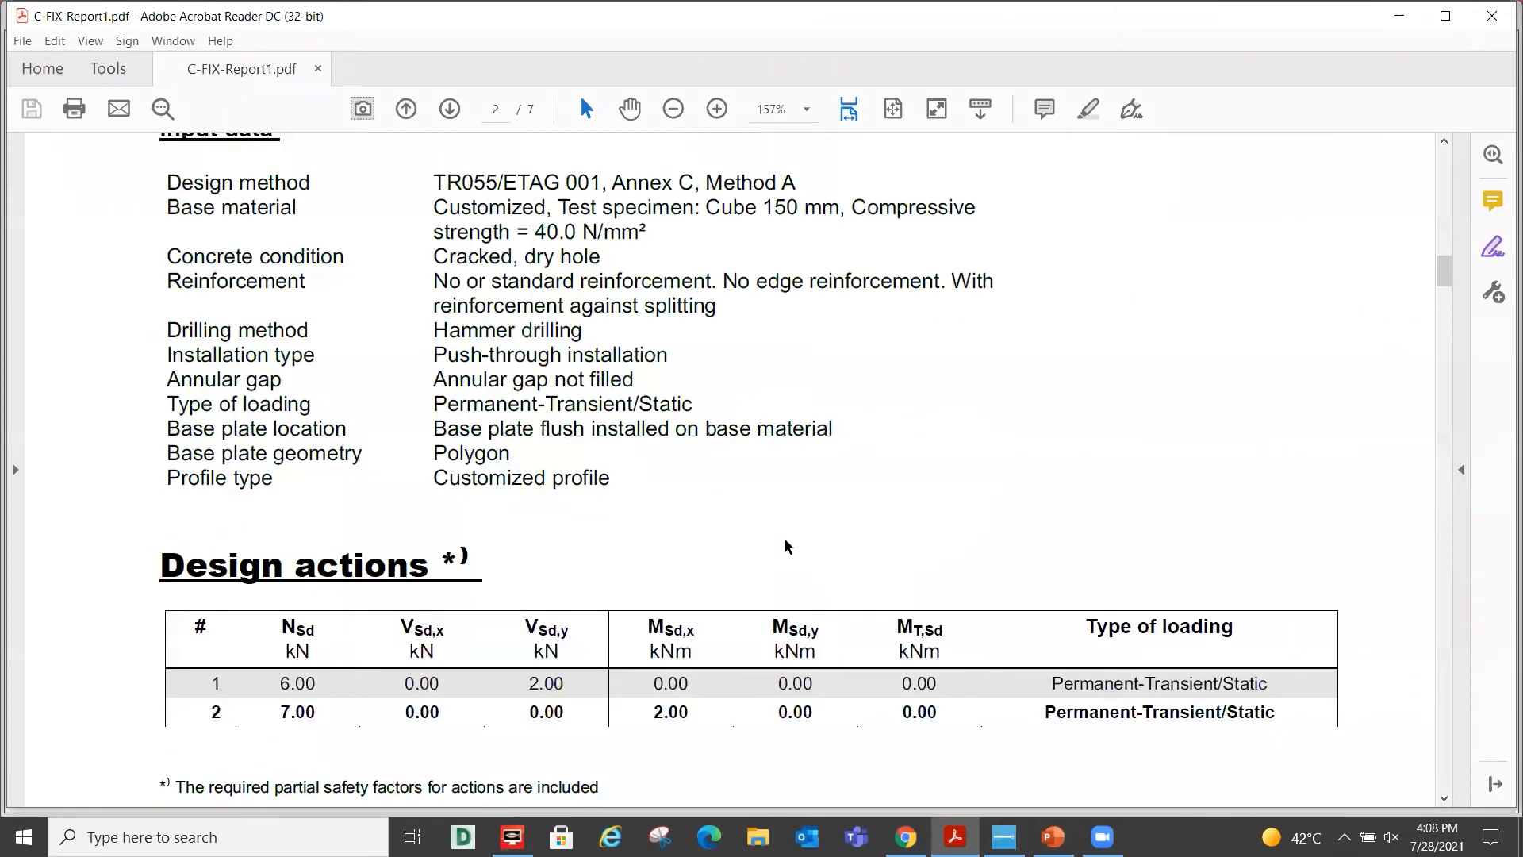
scroll(785, 544, up, 3)
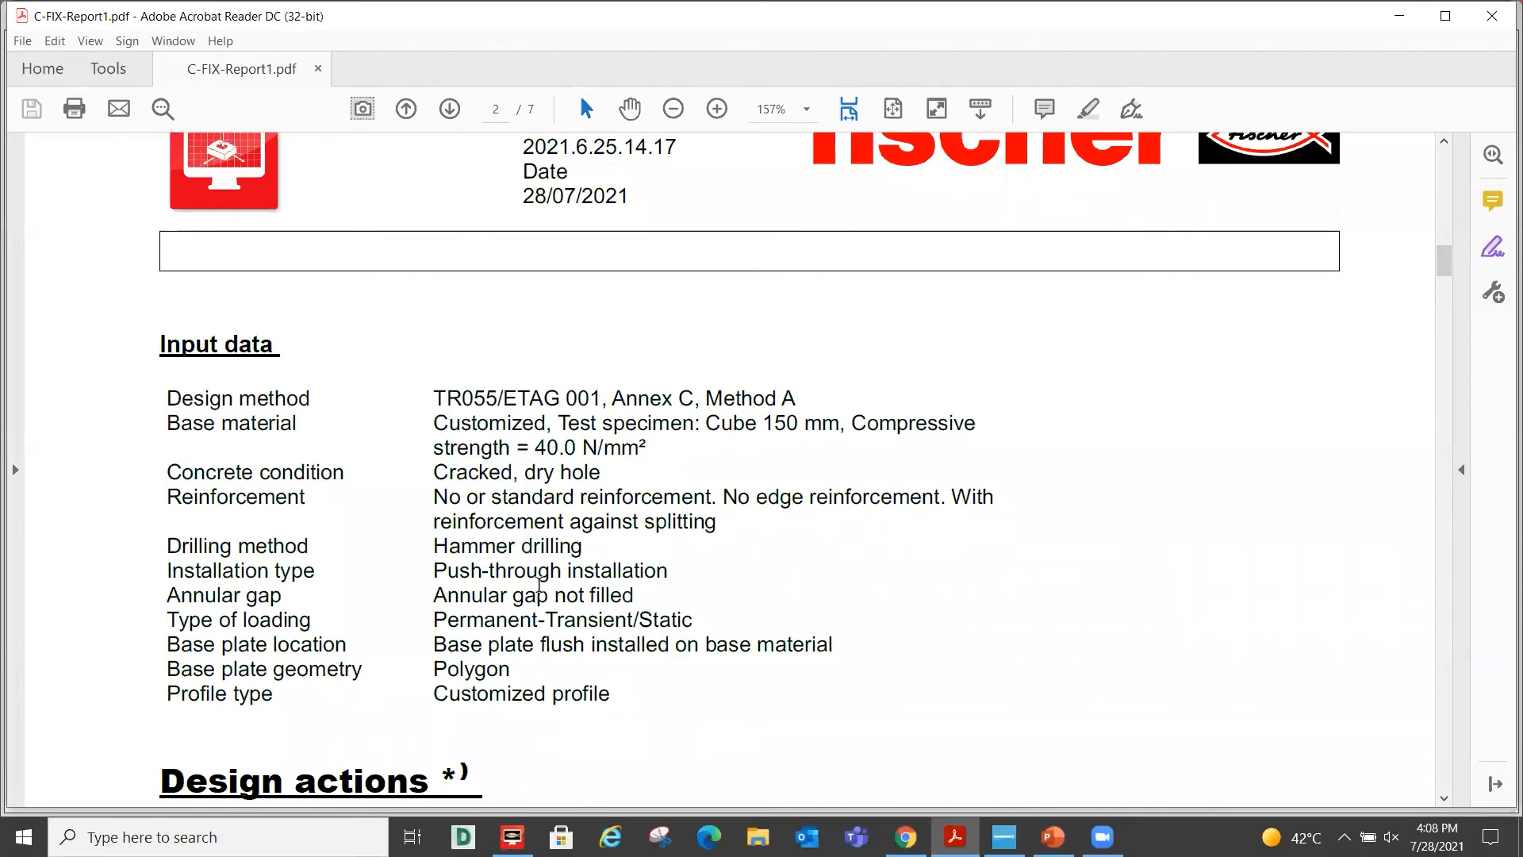
scroll(500, 467, down, 5)
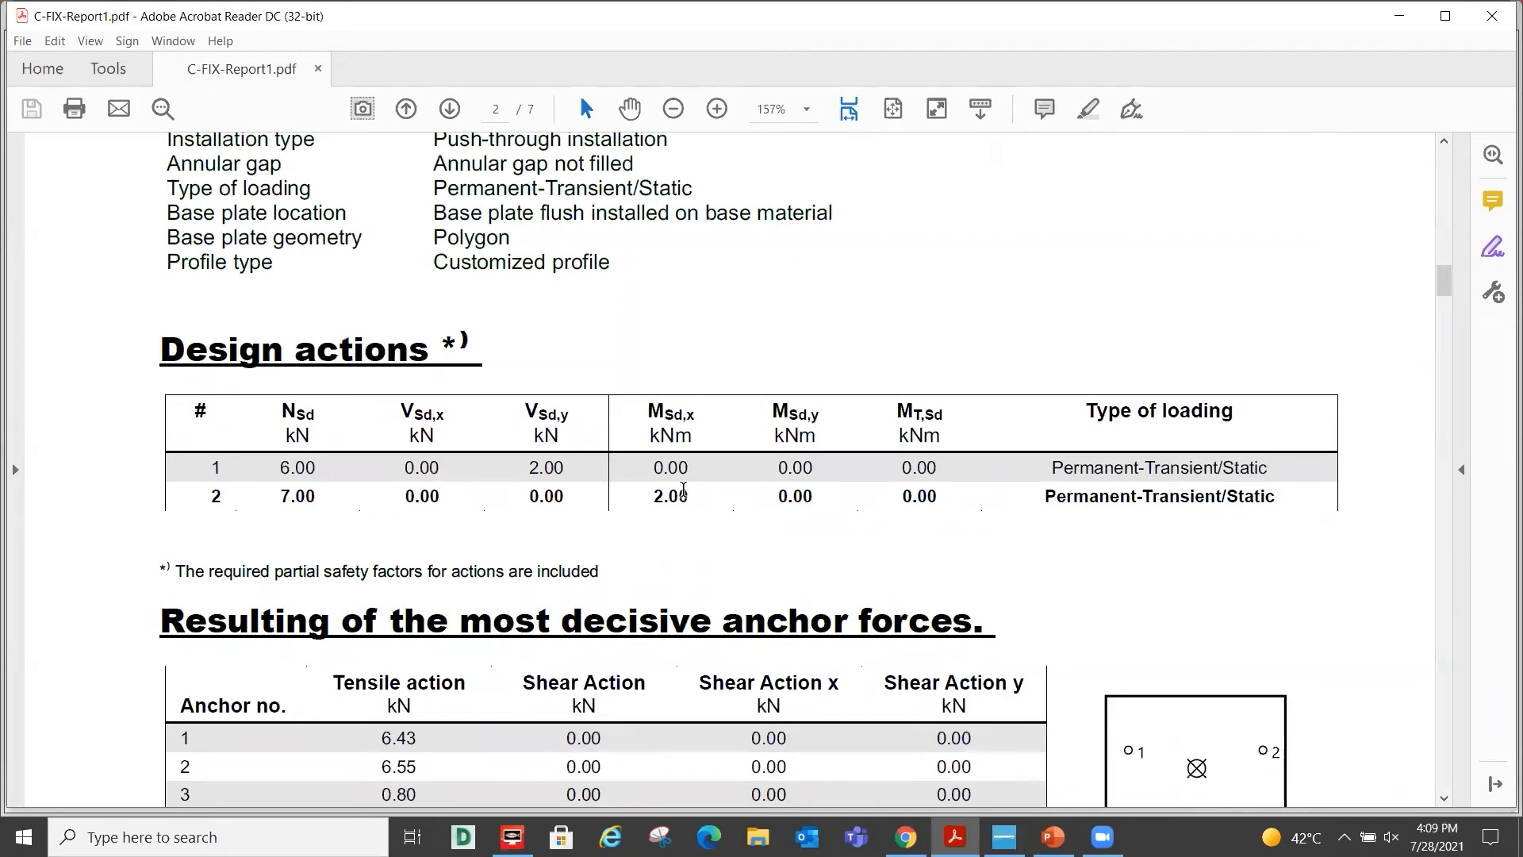
scroll(683, 490, down, 3)
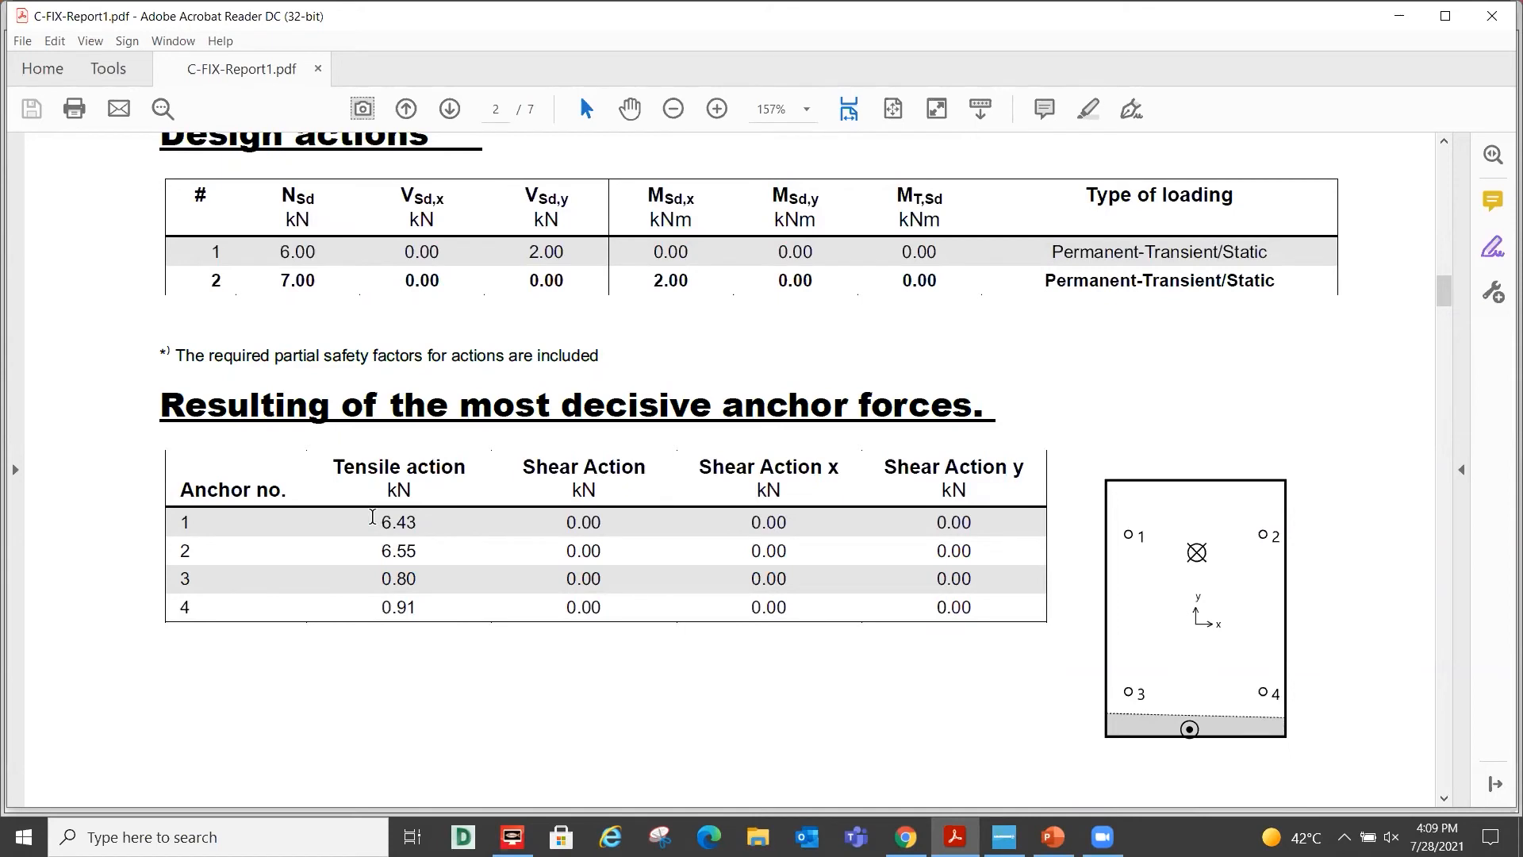
drag(372, 516, 435, 611)
click(431, 629)
drag(376, 521, 418, 552)
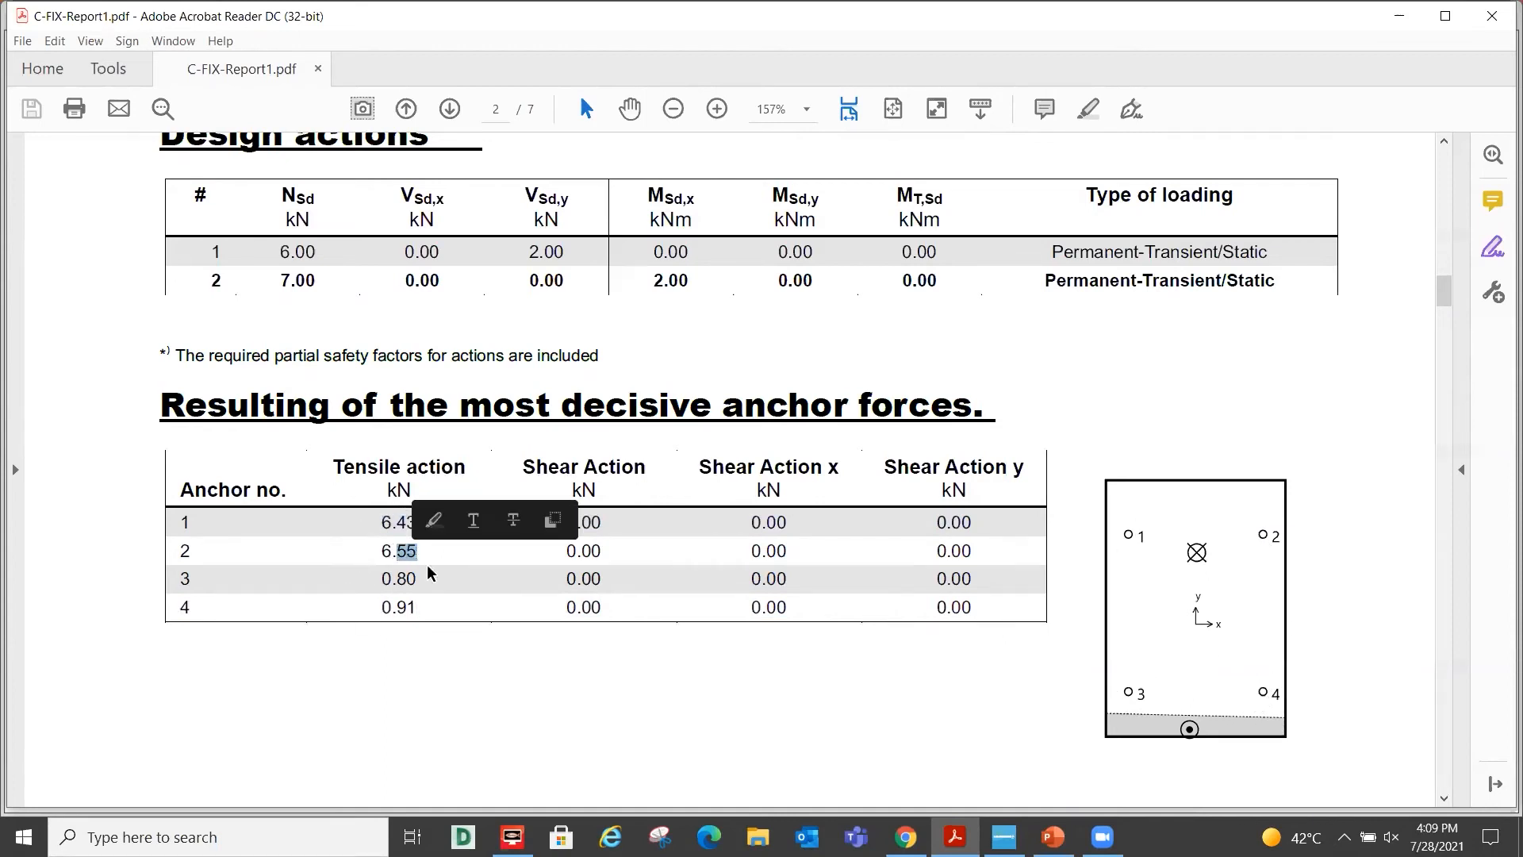
click(469, 635)
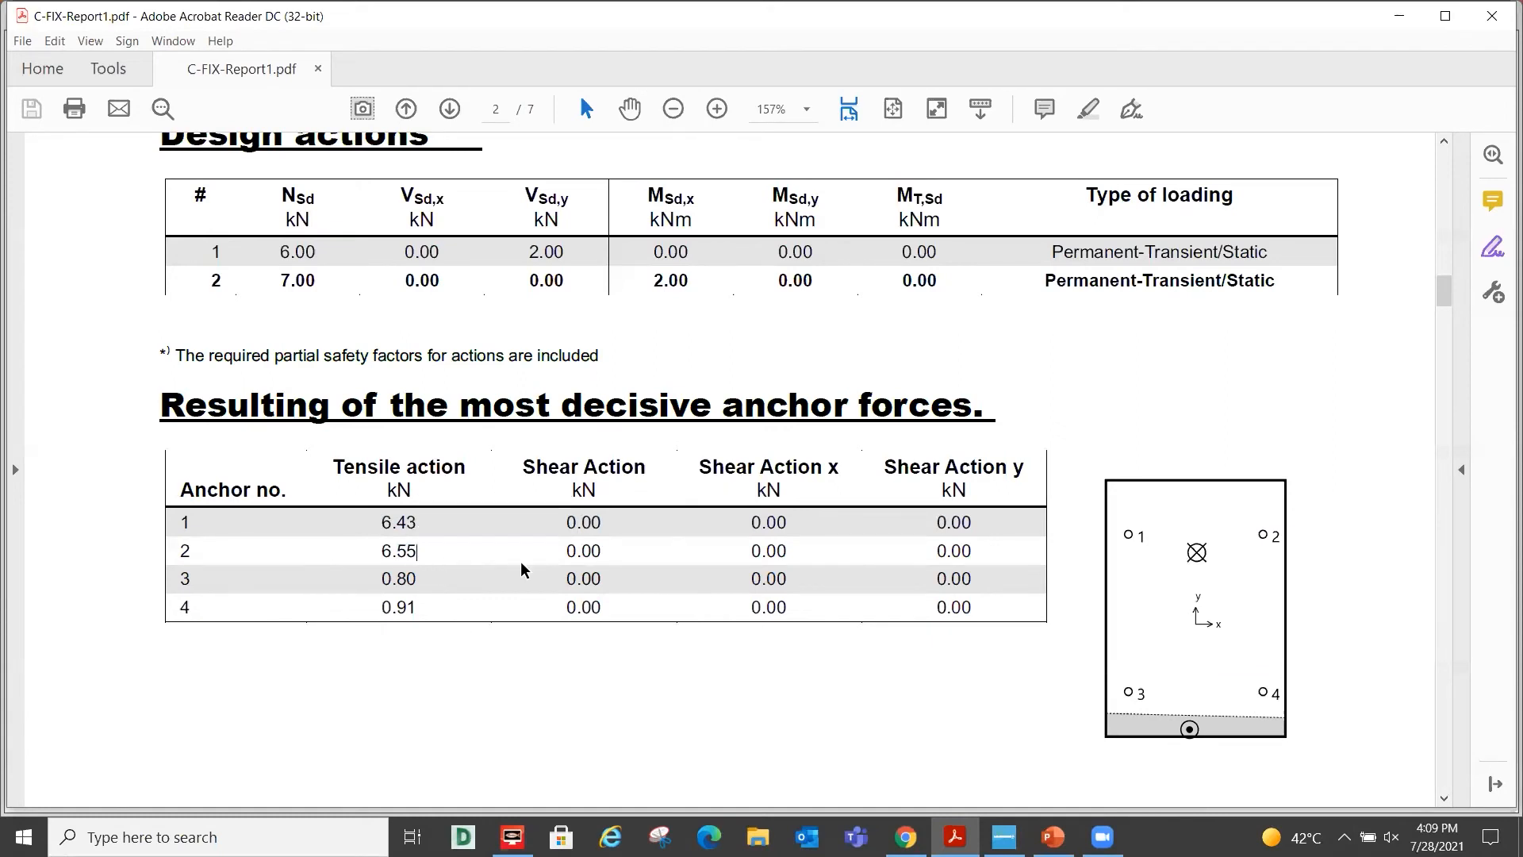
scroll(778, 651, down, 3)
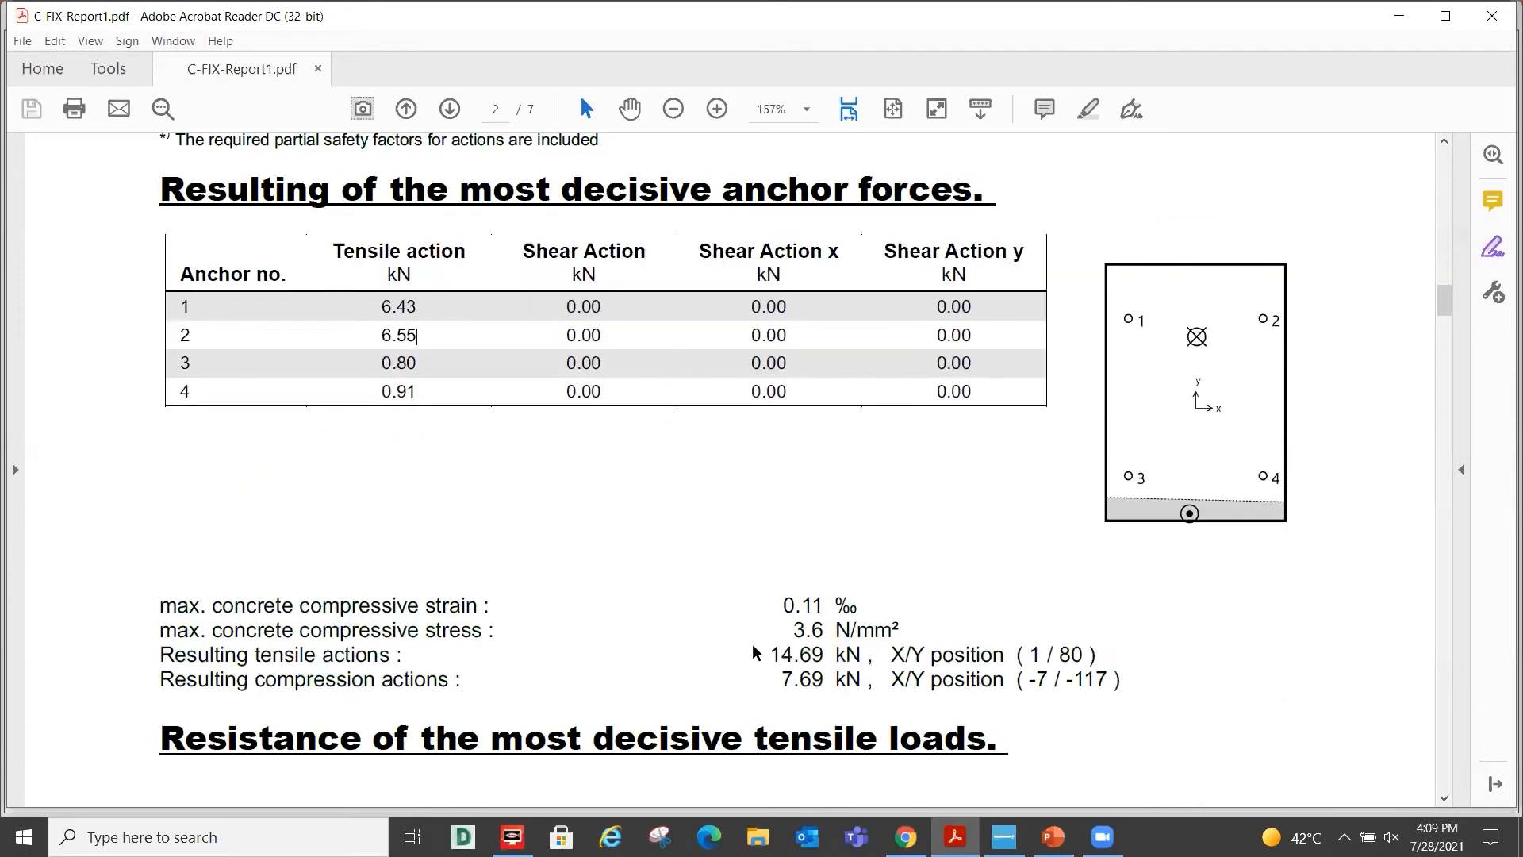
Review the tensile resistance proofs for steel failure, pullout failure and concrete cone failure in the report.
scroll(560, 529, down, 3)
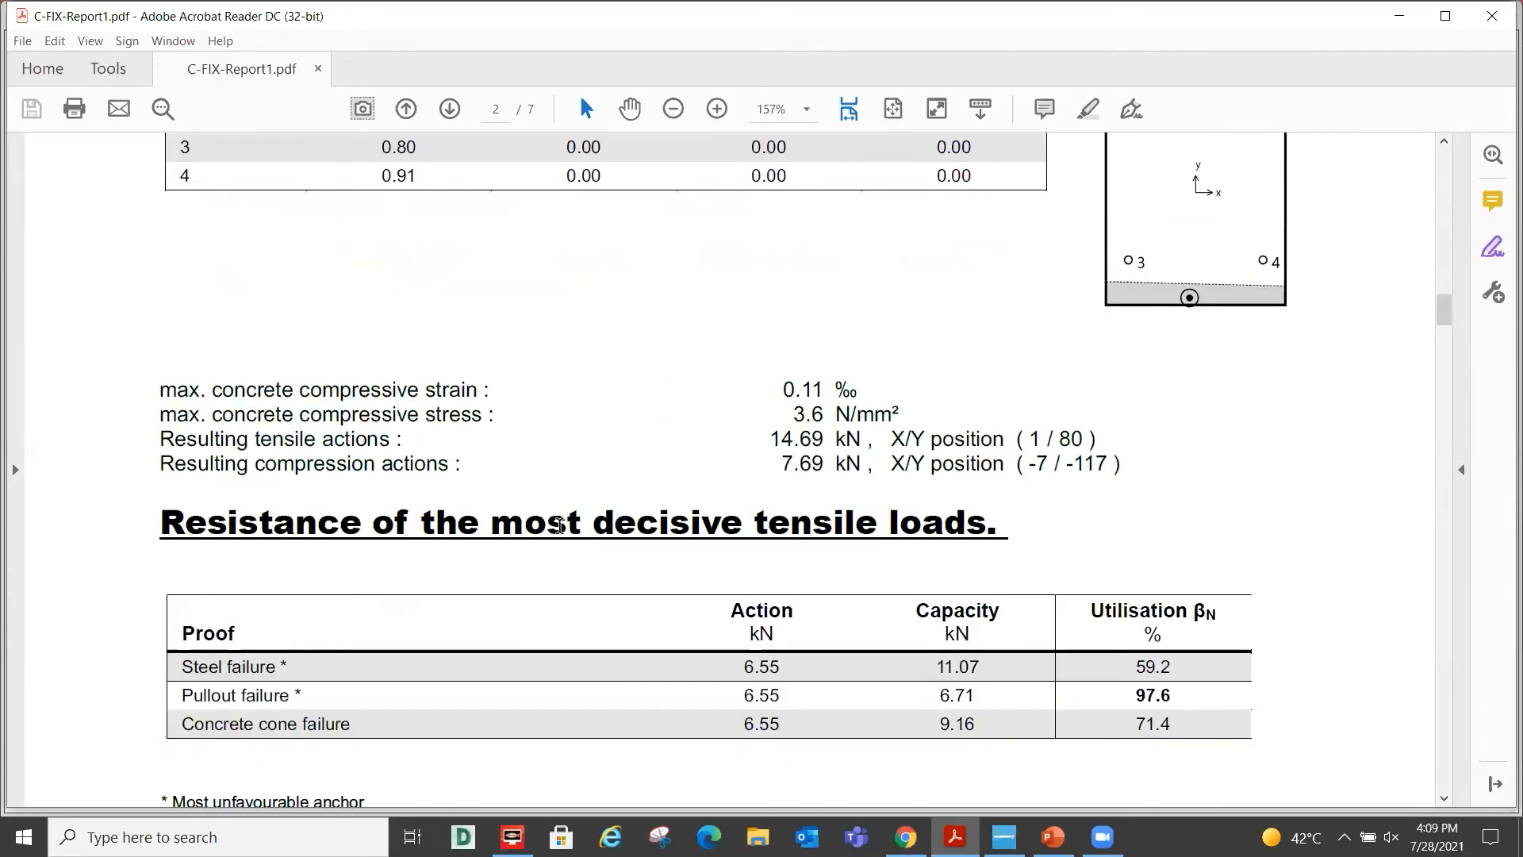
scroll(561, 528, down, 3)
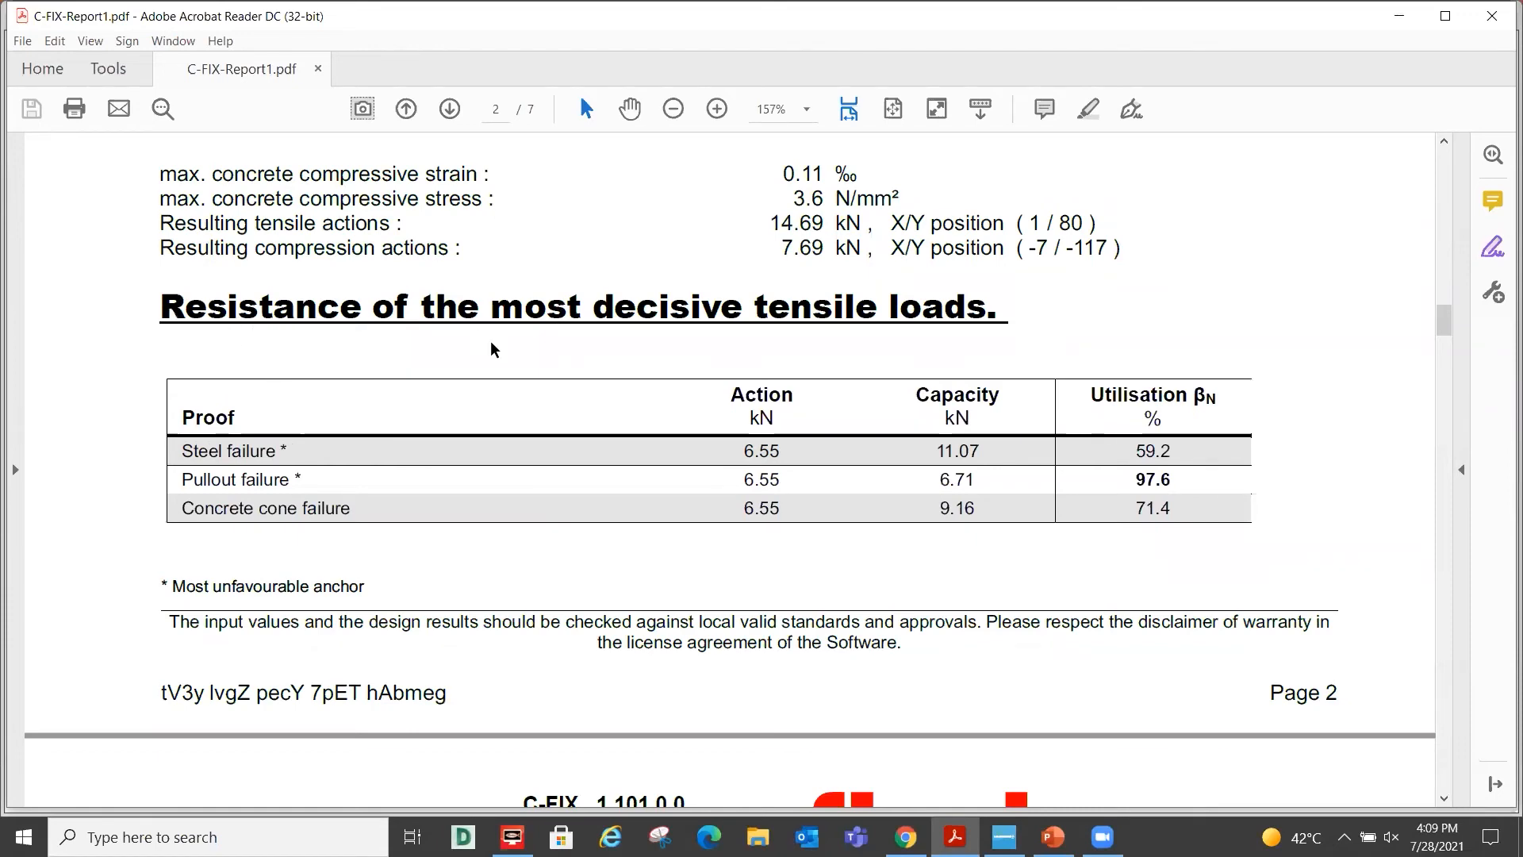
scroll(490, 357, down, 6)
scroll(490, 359, down, 3)
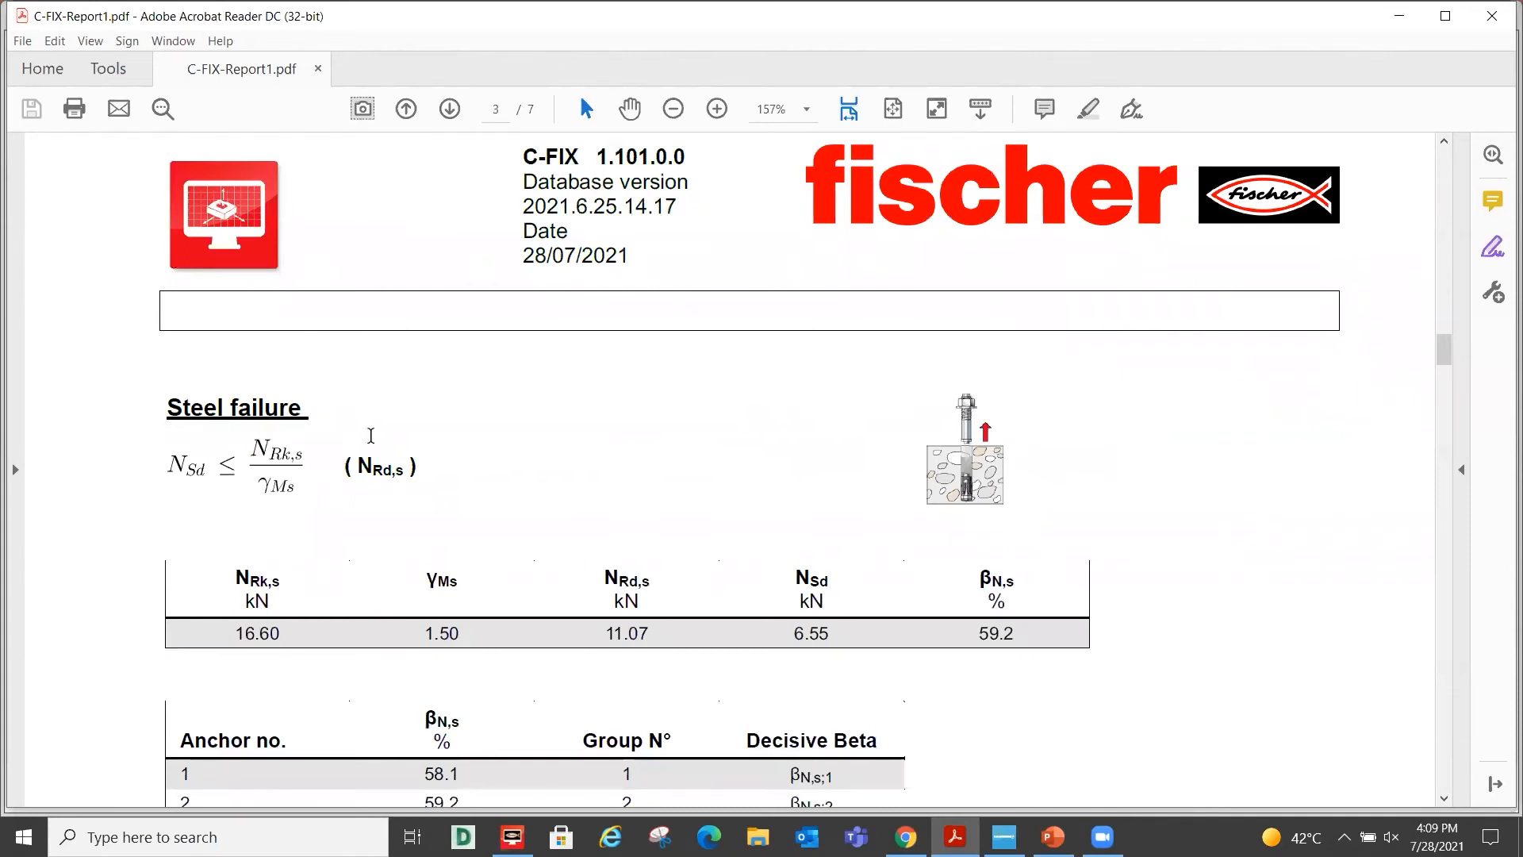
scroll(439, 464, down, 3)
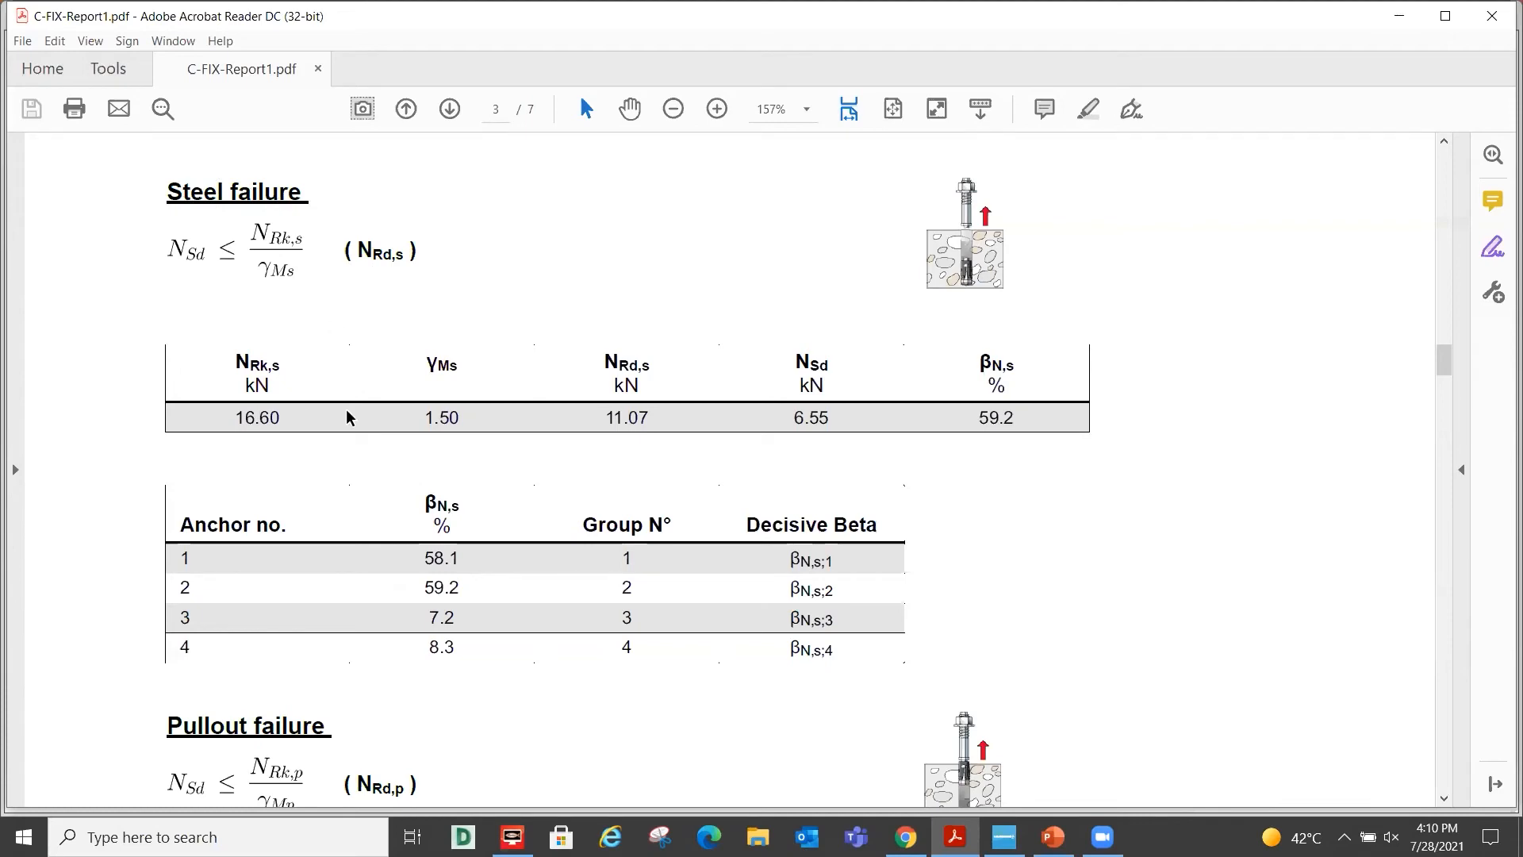
scroll(330, 577, down, 3)
scroll(251, 476, down, 9)
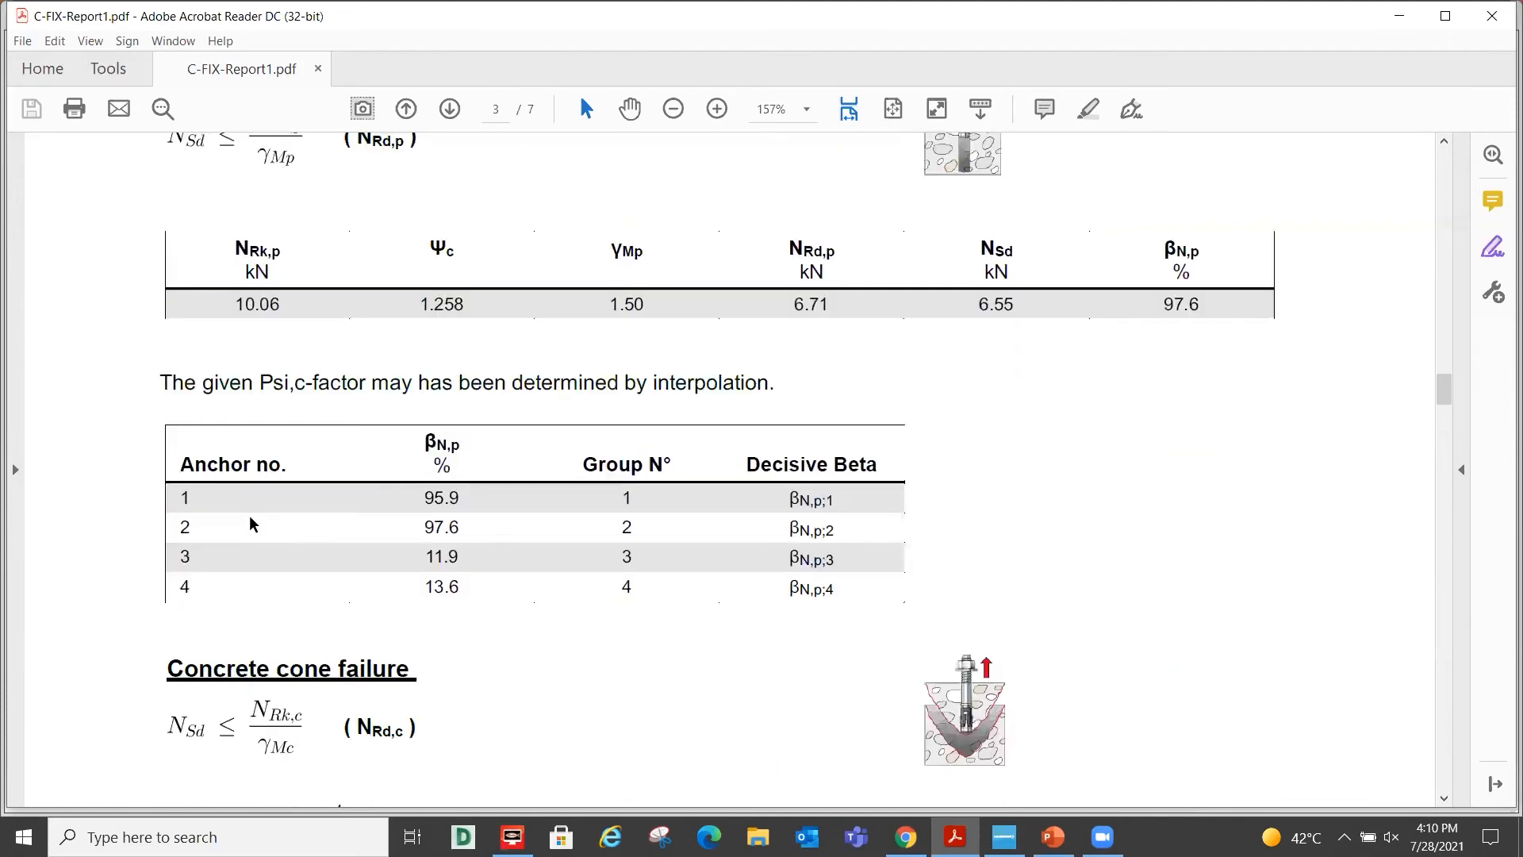
scroll(430, 488, down, 3)
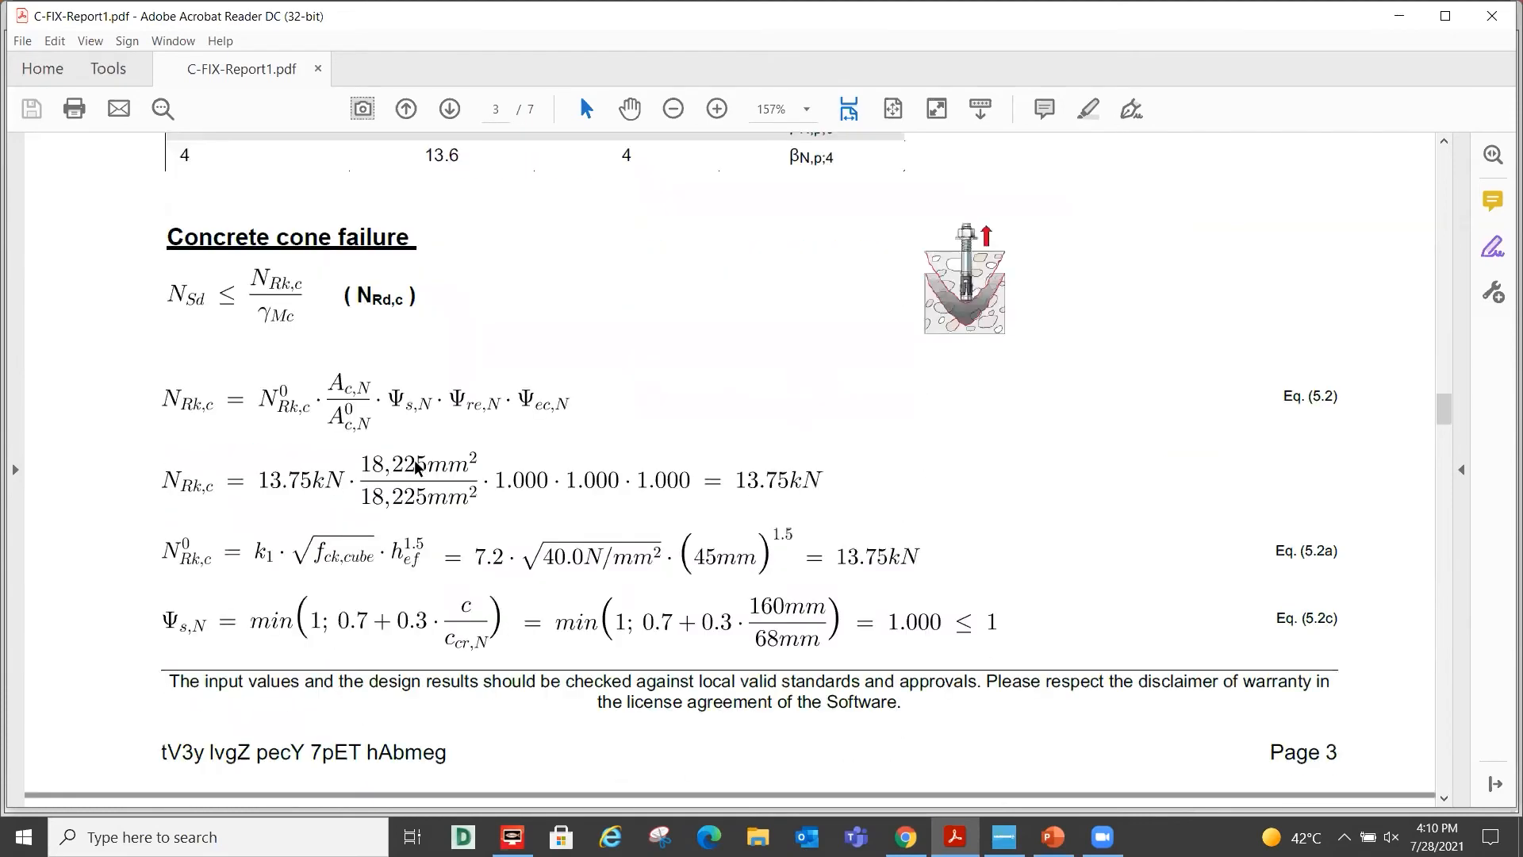
scroll(469, 436, down, 3)
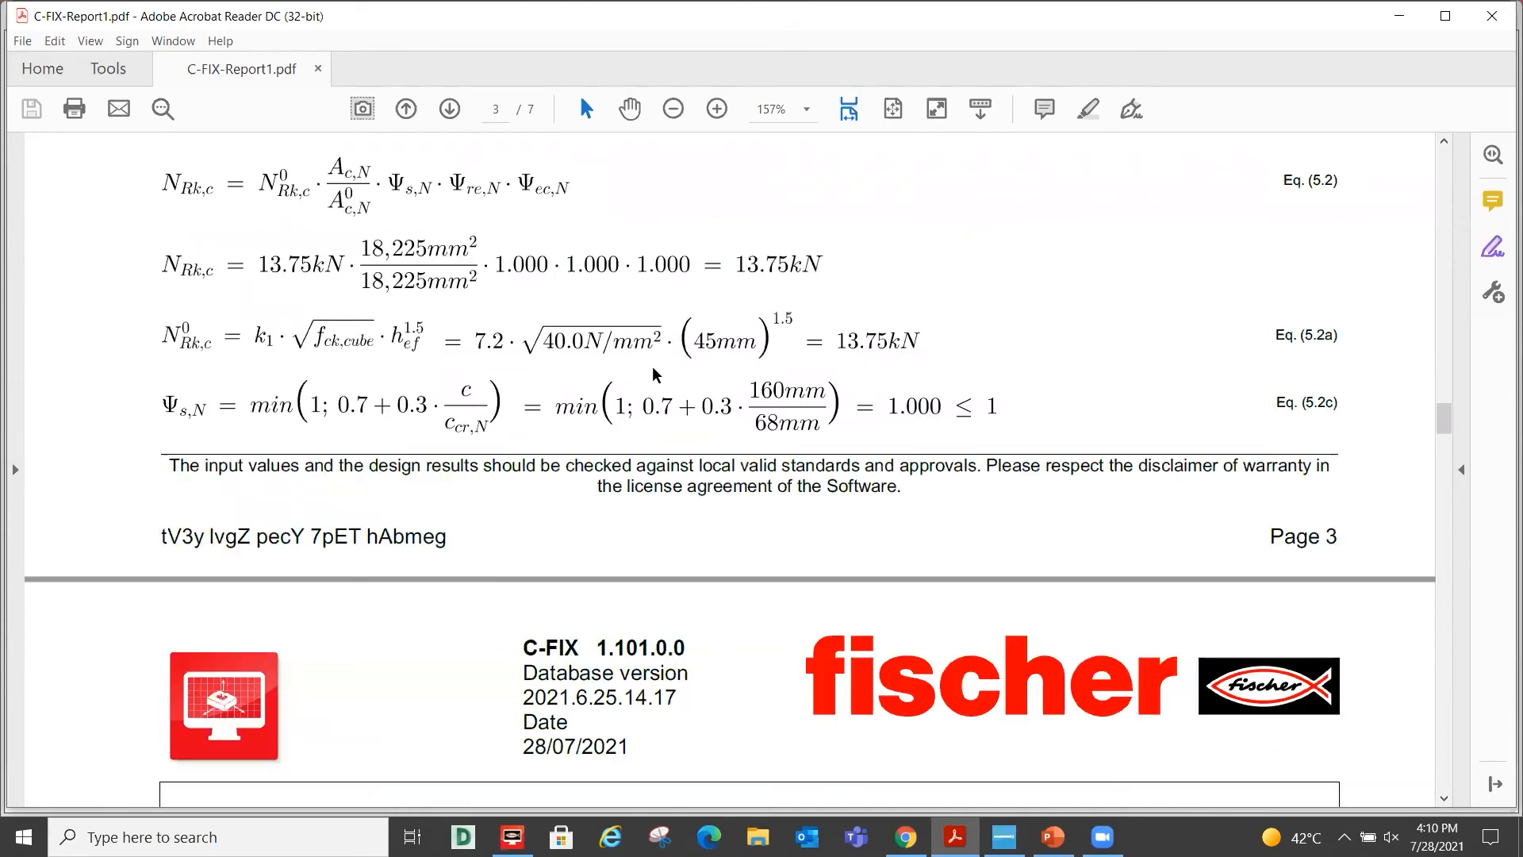
scroll(646, 408, down, 6)
scroll(643, 402, down, 4)
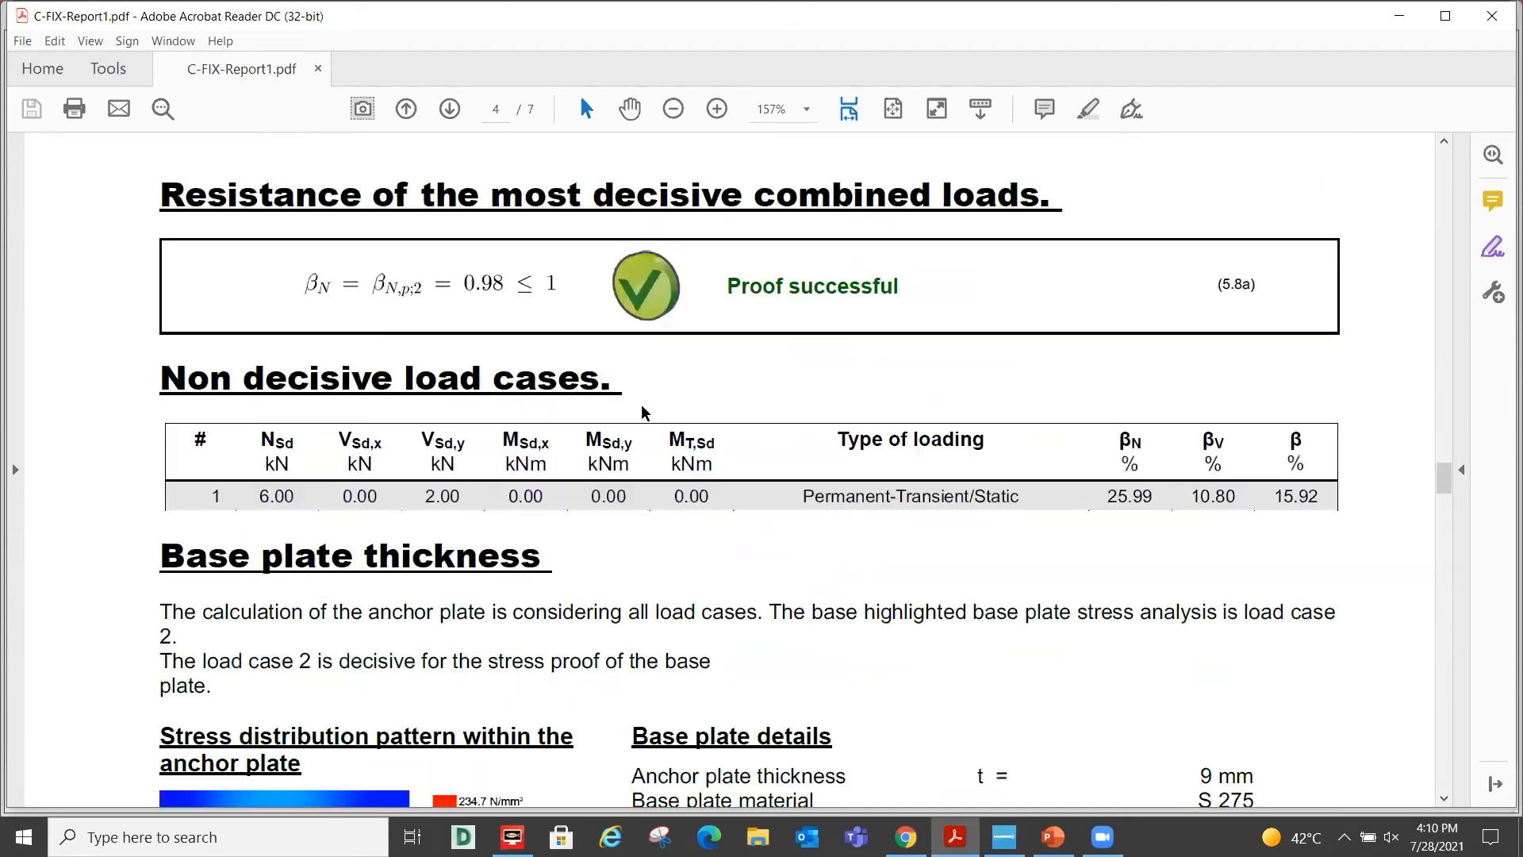
scroll(641, 403, up, 16)
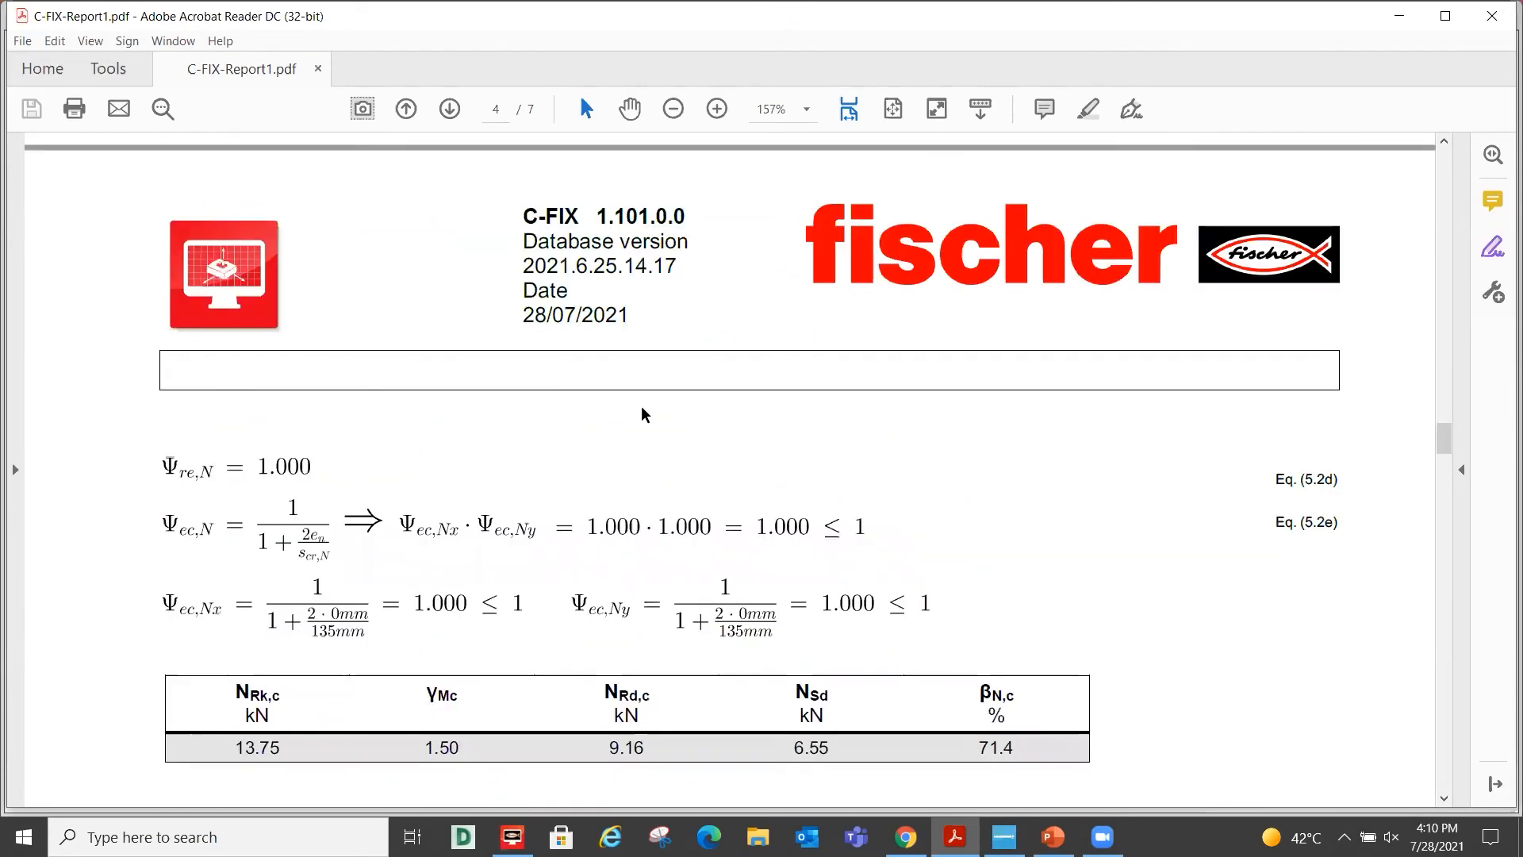
Examine the combined load proof, the non decisive load cases and the base plate thickness section with its stress distribution.
scroll(641, 407, down, 12)
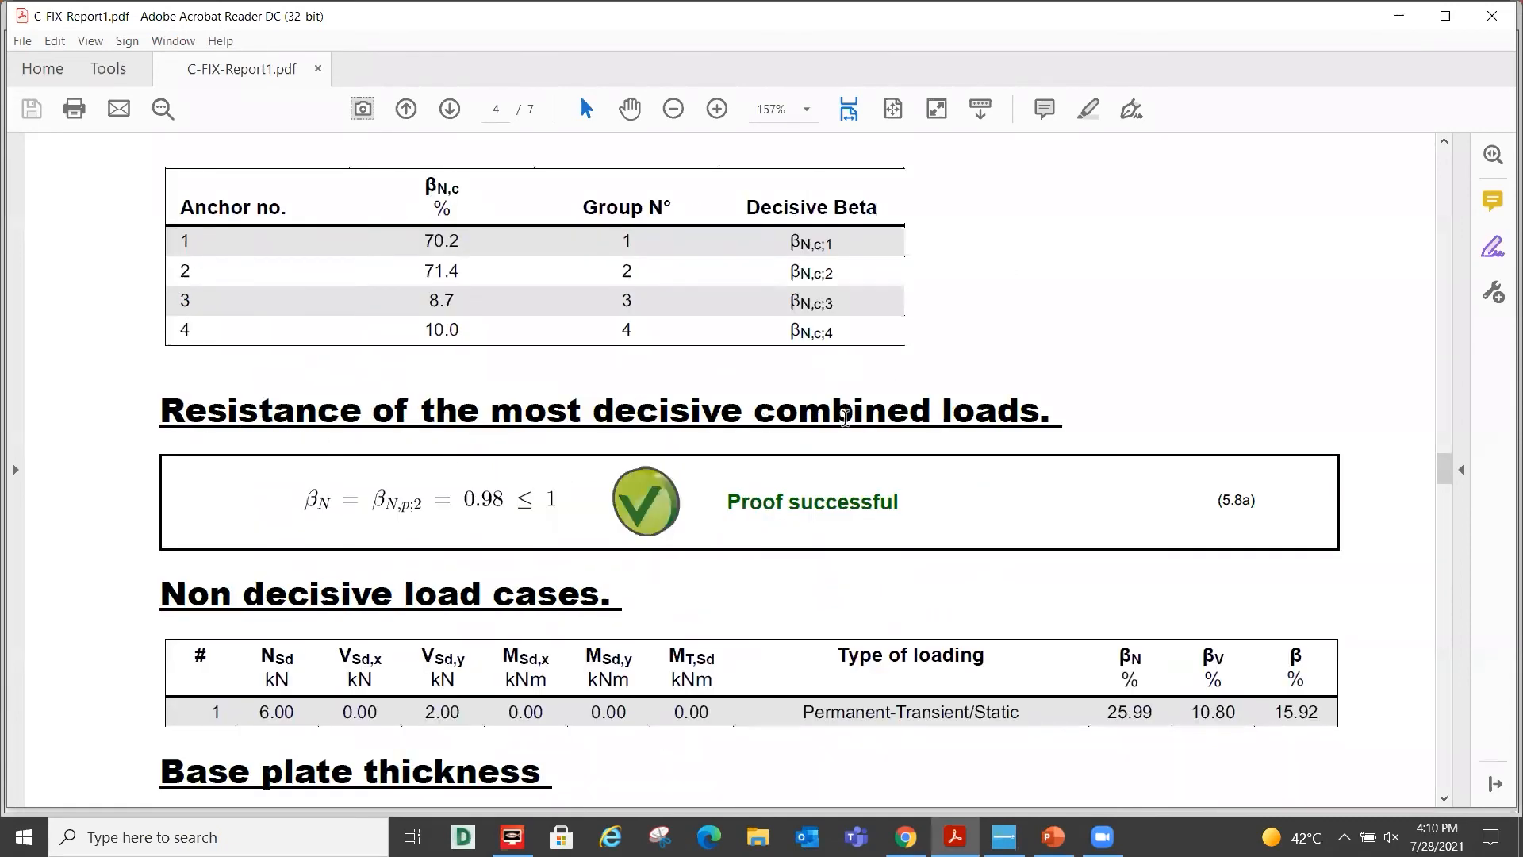
scroll(993, 419, down, 3)
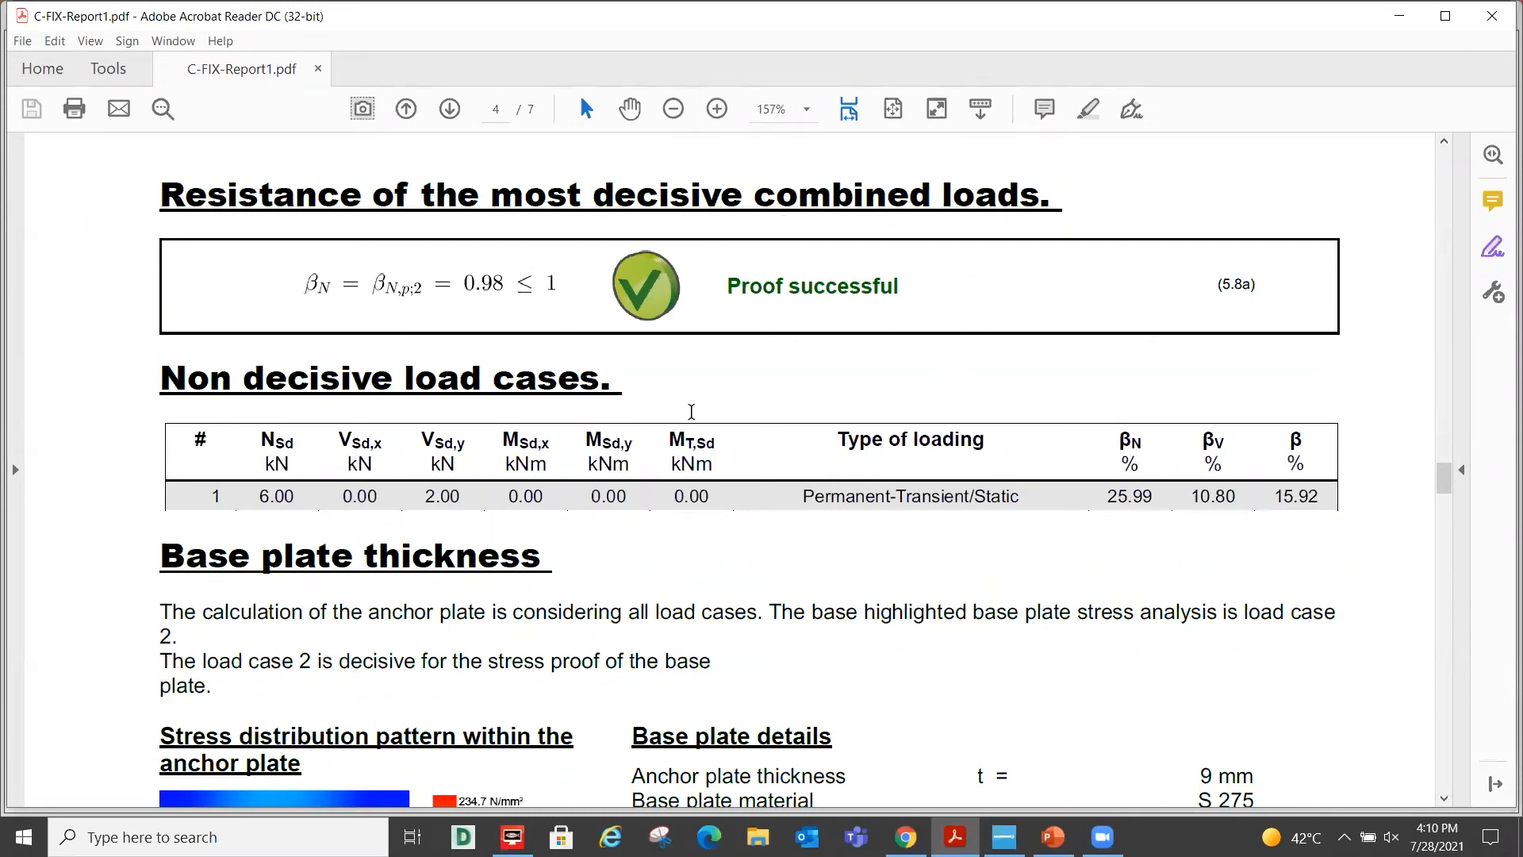
scroll(701, 439, down, 3)
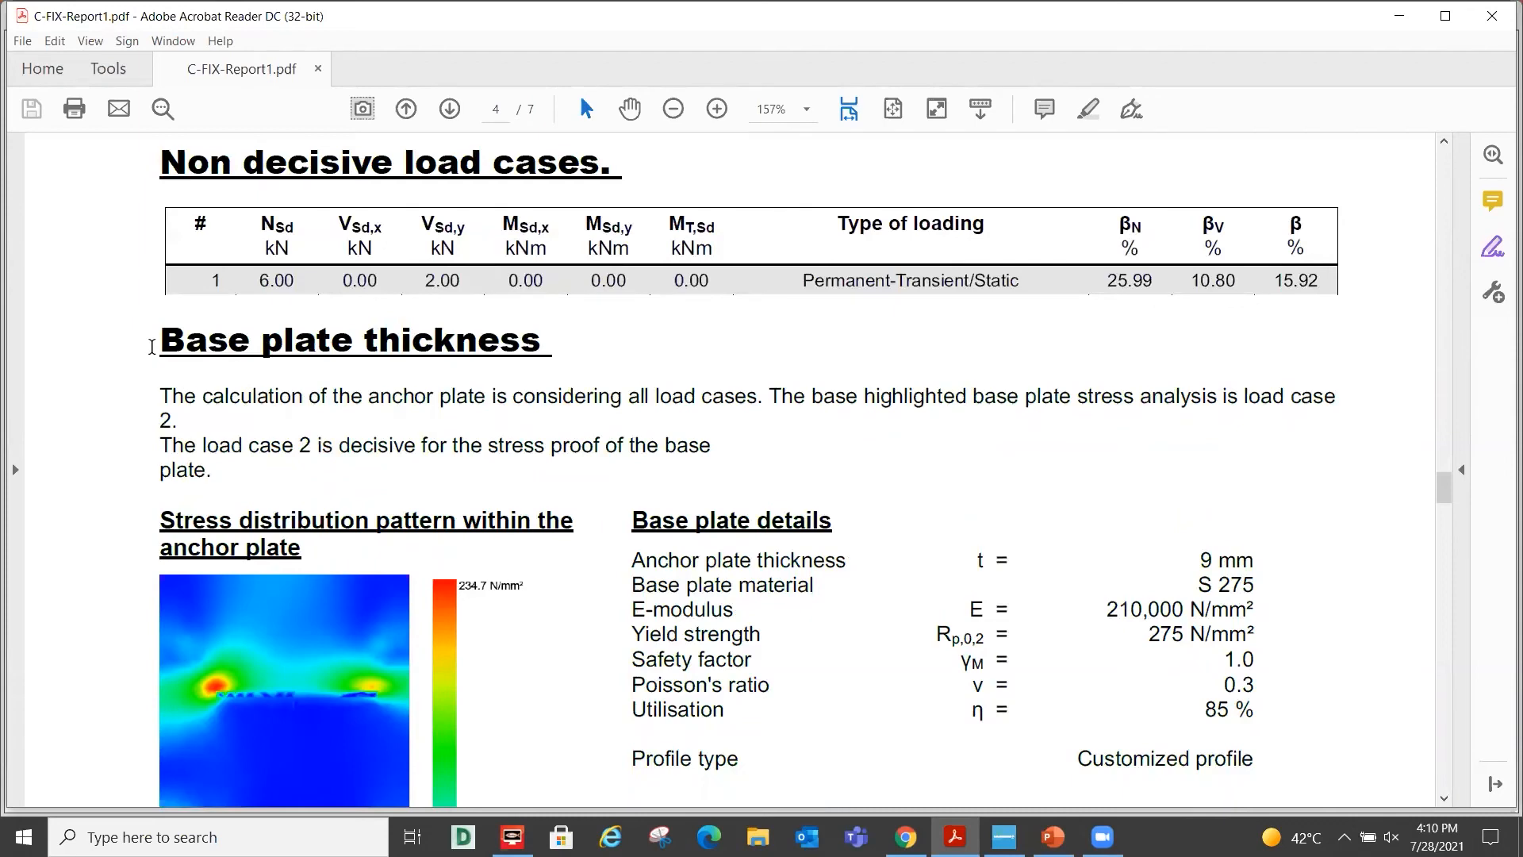
drag(152, 346, 576, 355)
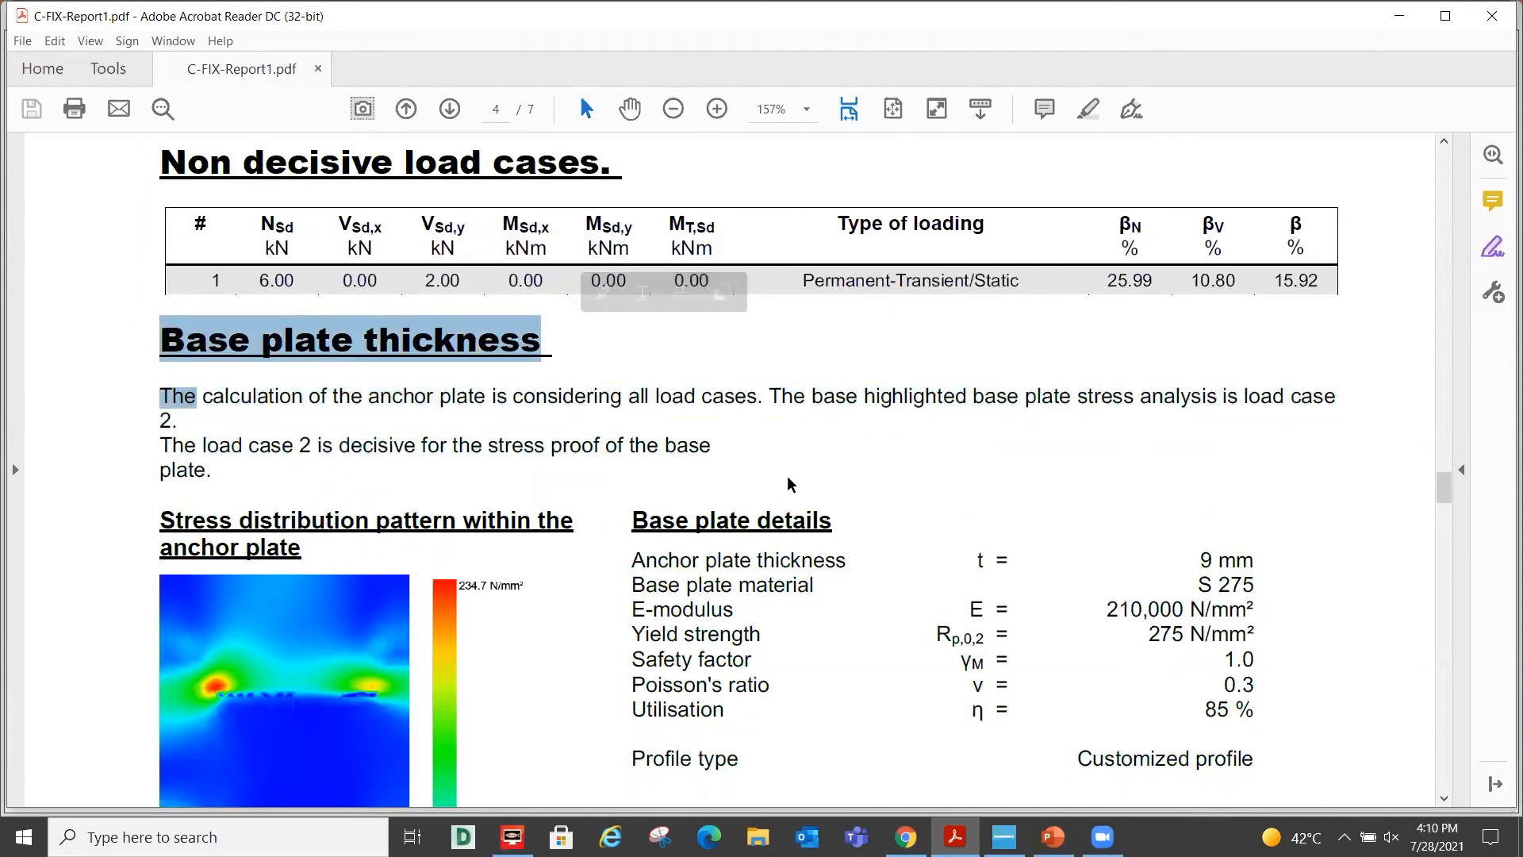
scroll(787, 474, down, 3)
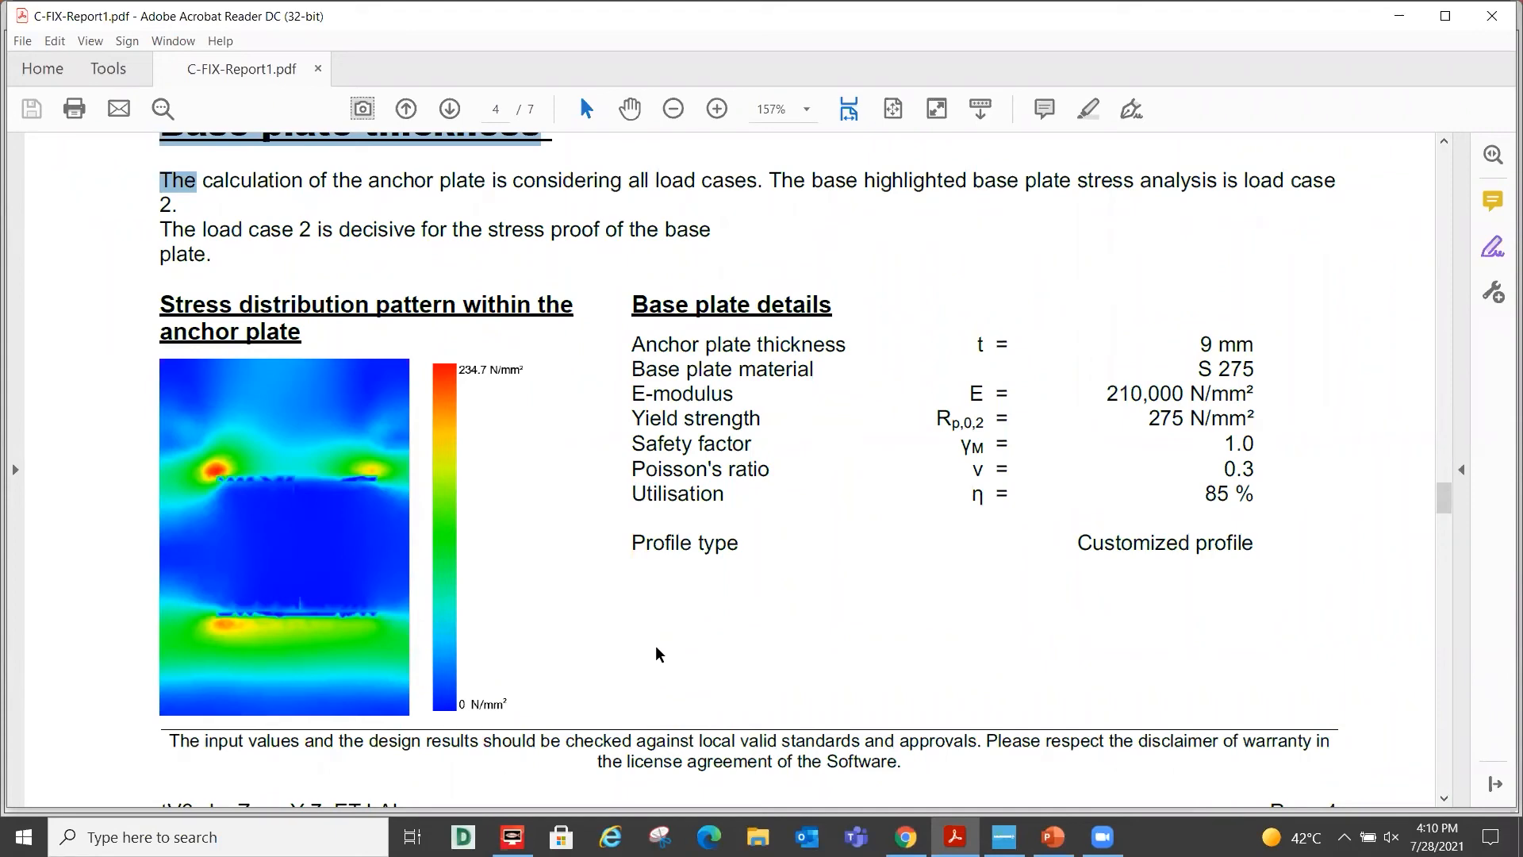
scroll(624, 614, down, 3)
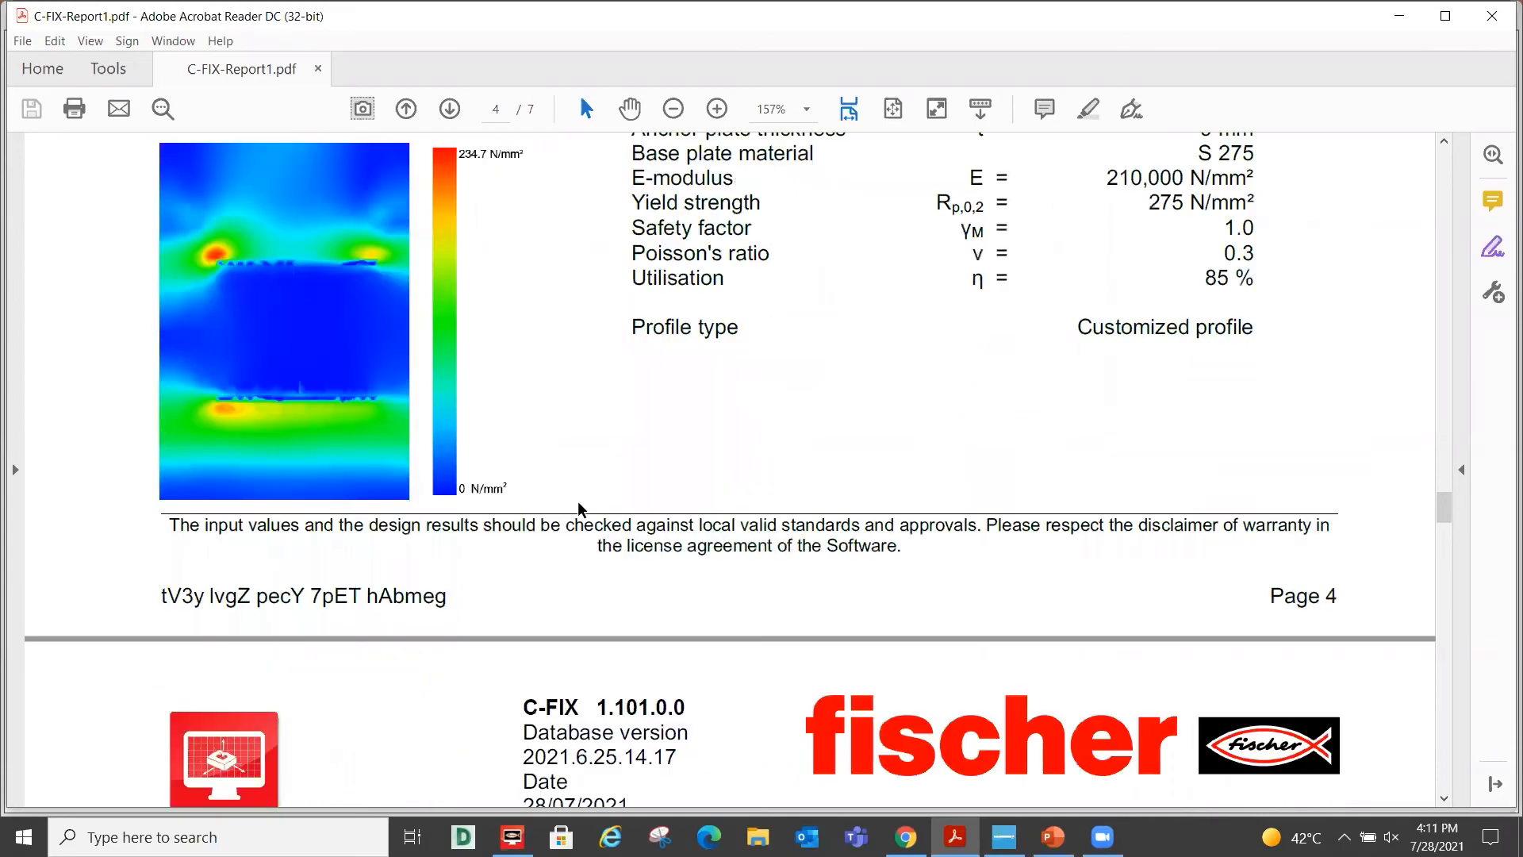
Check the technical remarks and the anchor installation data in the remaining pages of the report.
scroll(622, 613, down, 3)
scroll(602, 488, down, 10)
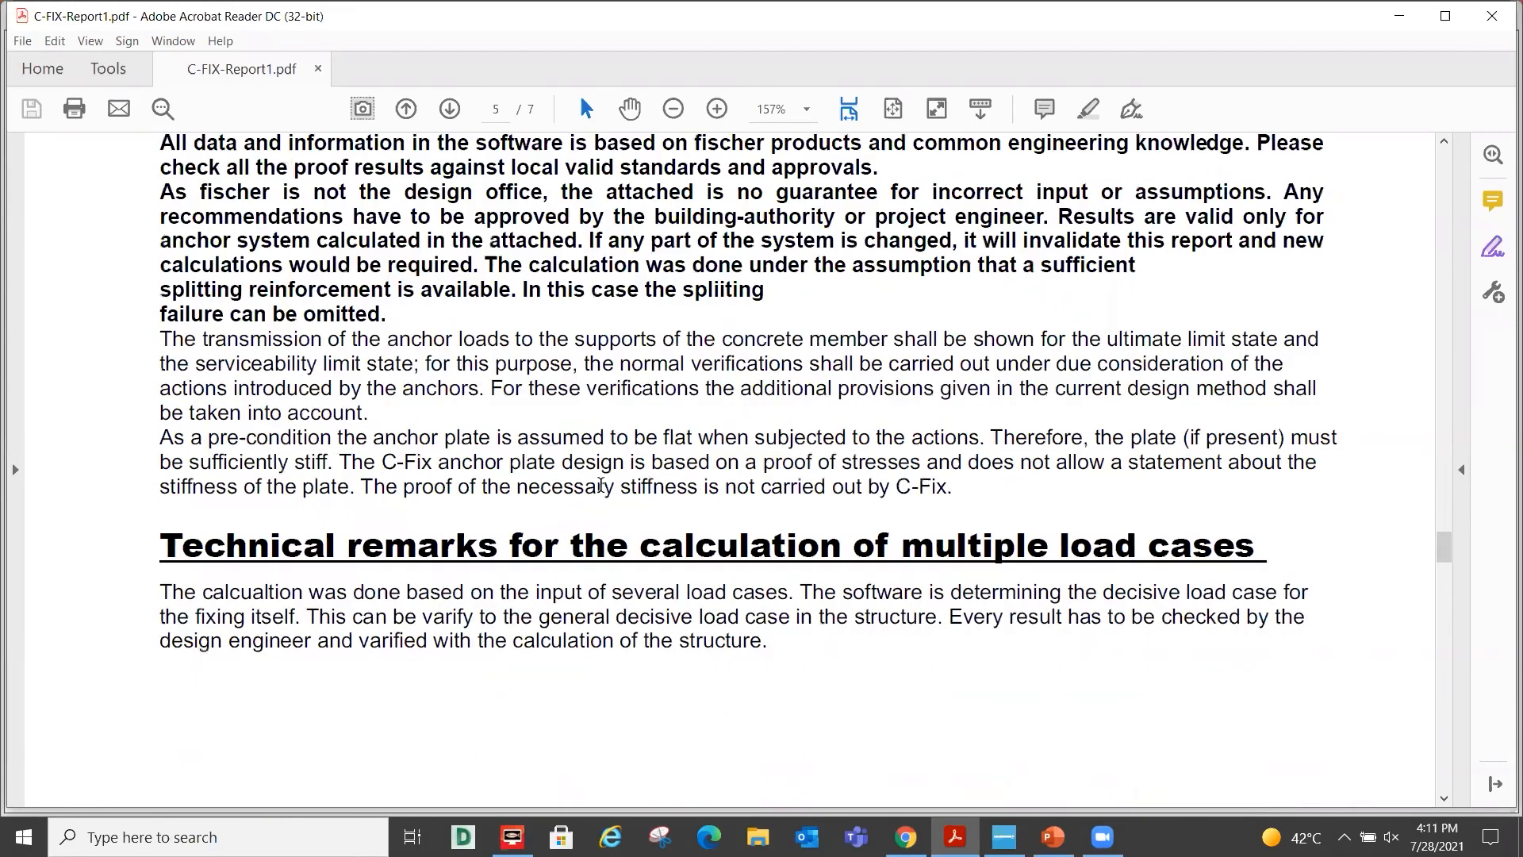
scroll(600, 489, down, 15)
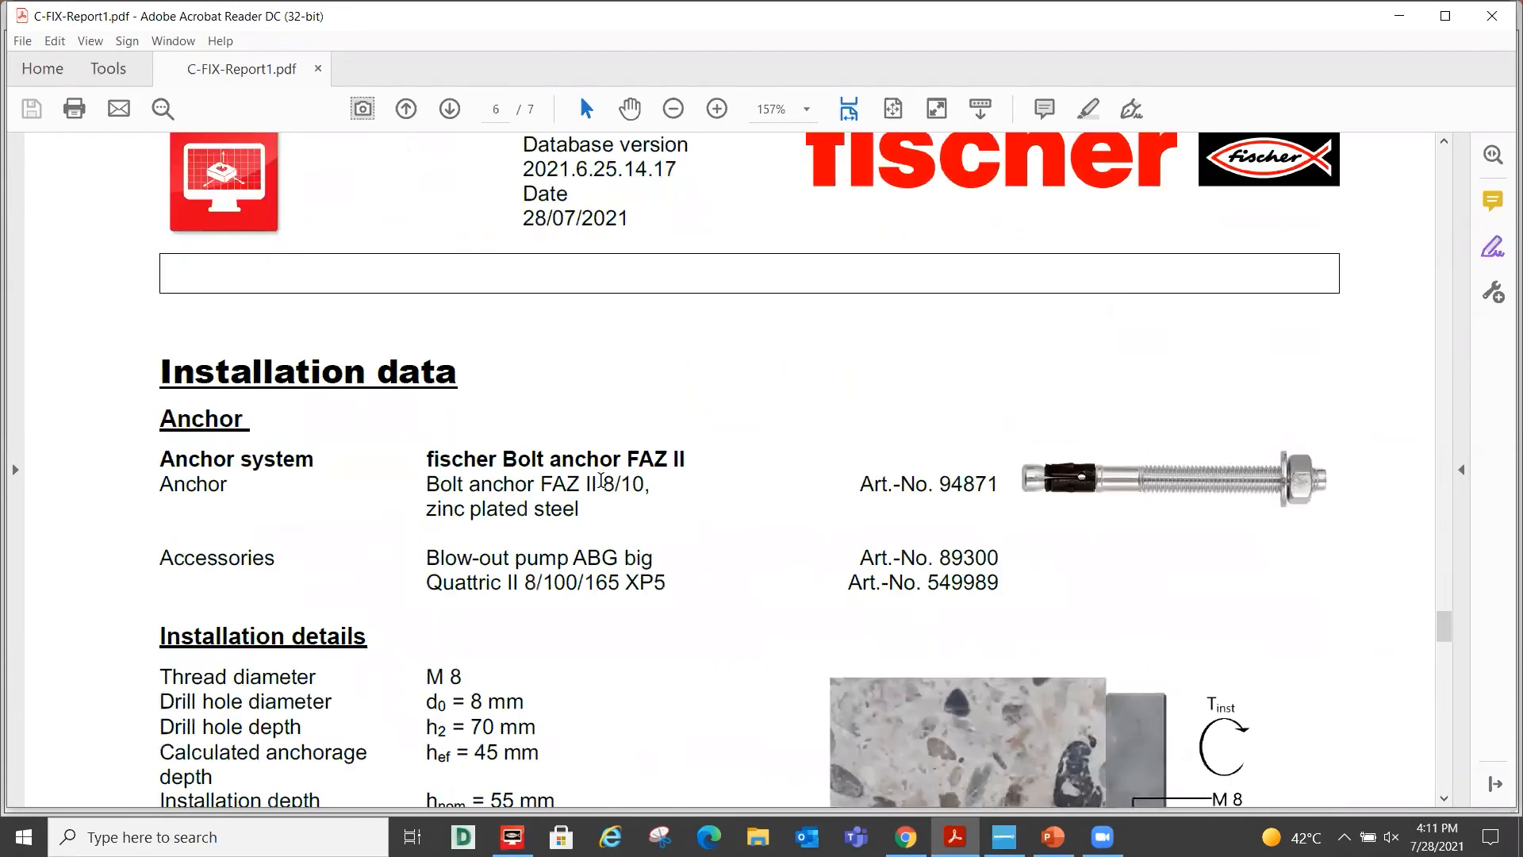
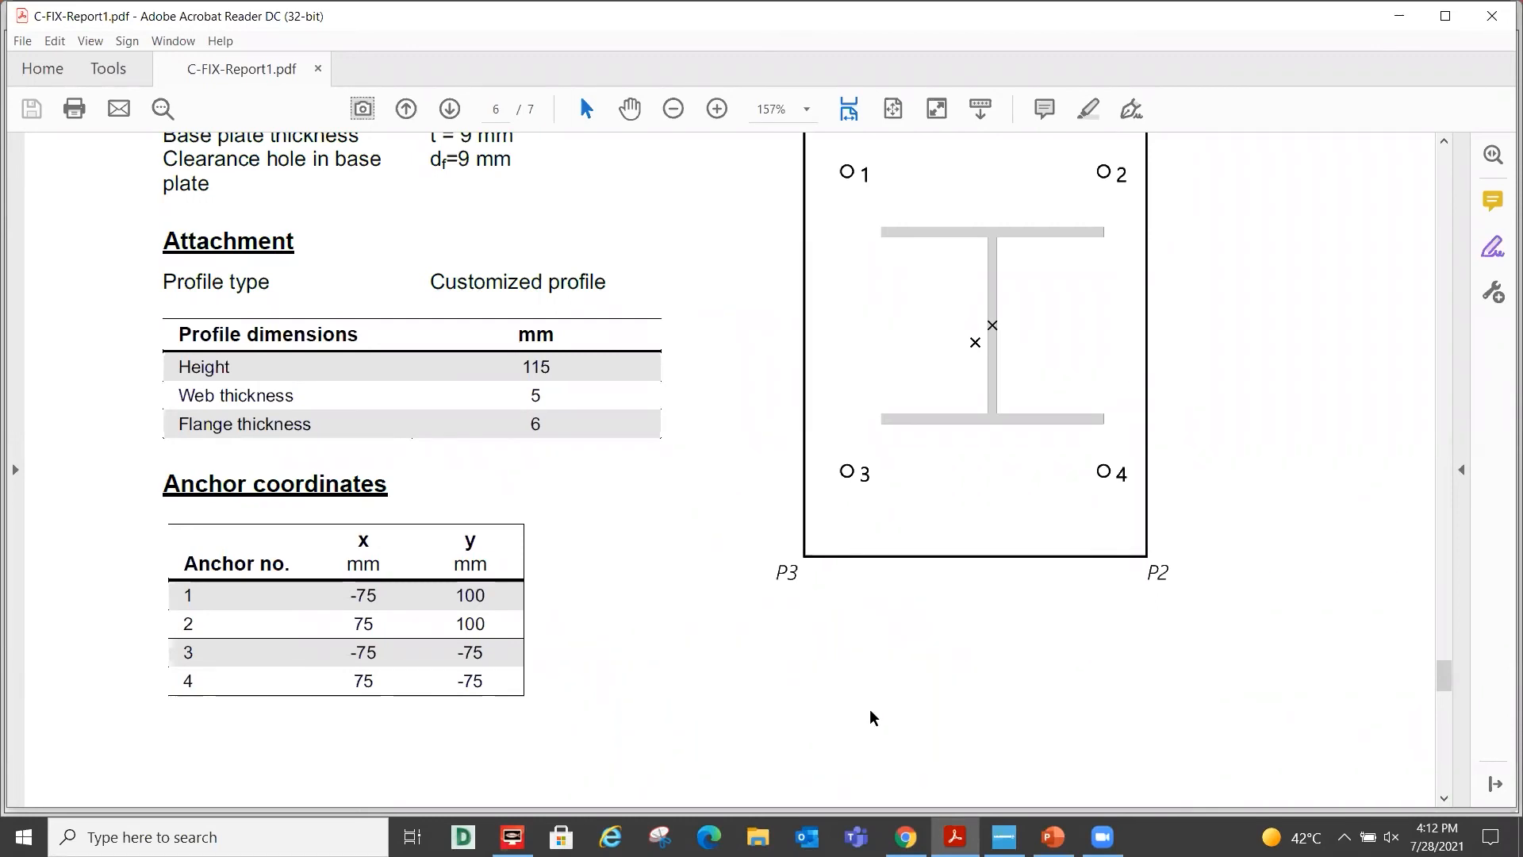
Switch back to C-FIX and change the substrate from concrete to masonry, discarding the unsaved project.
click(1004, 837)
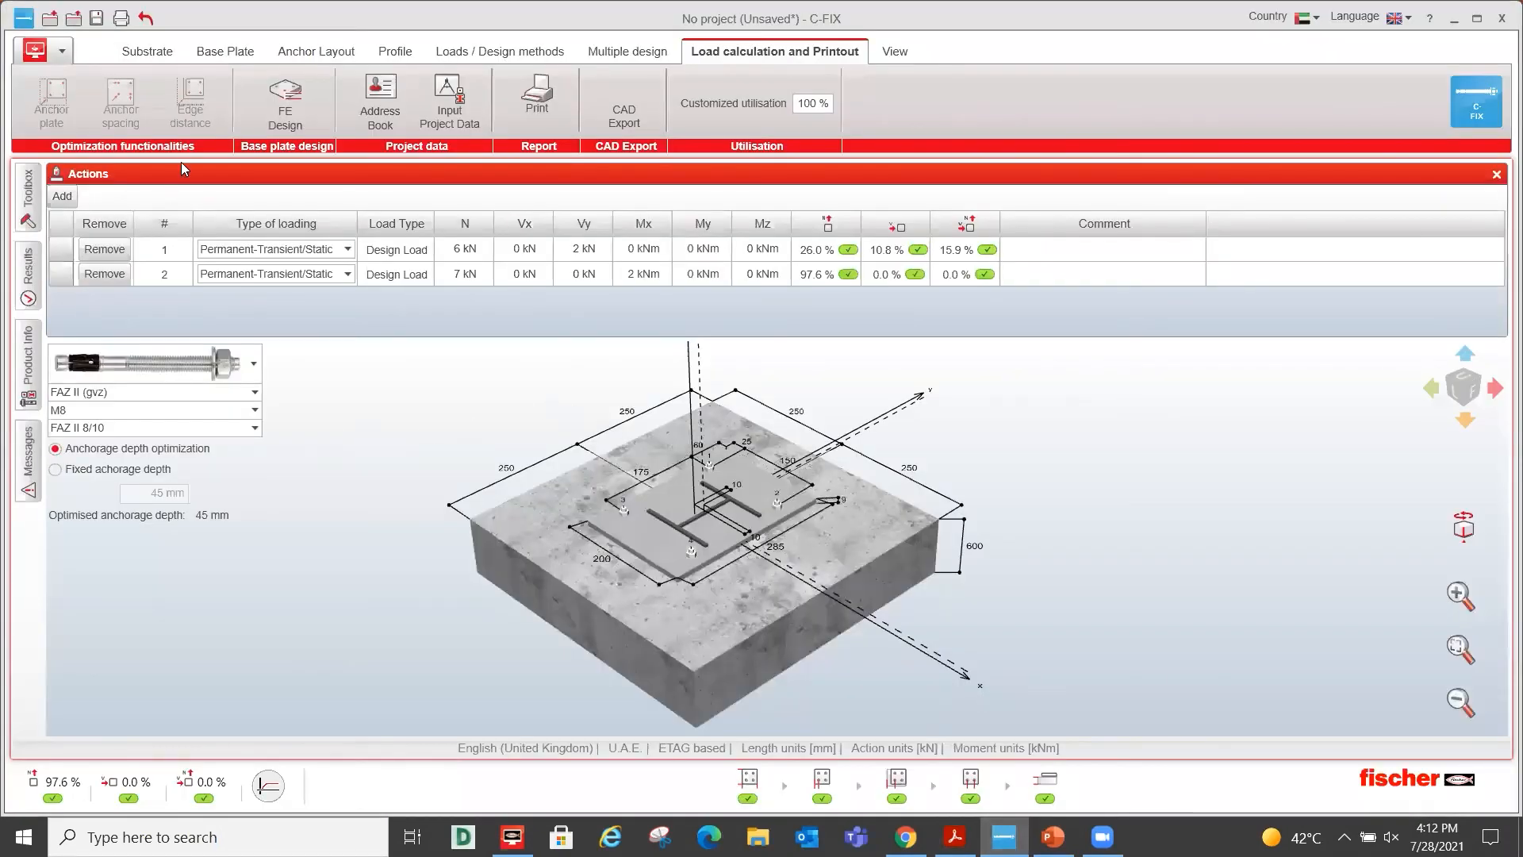
click(141, 59)
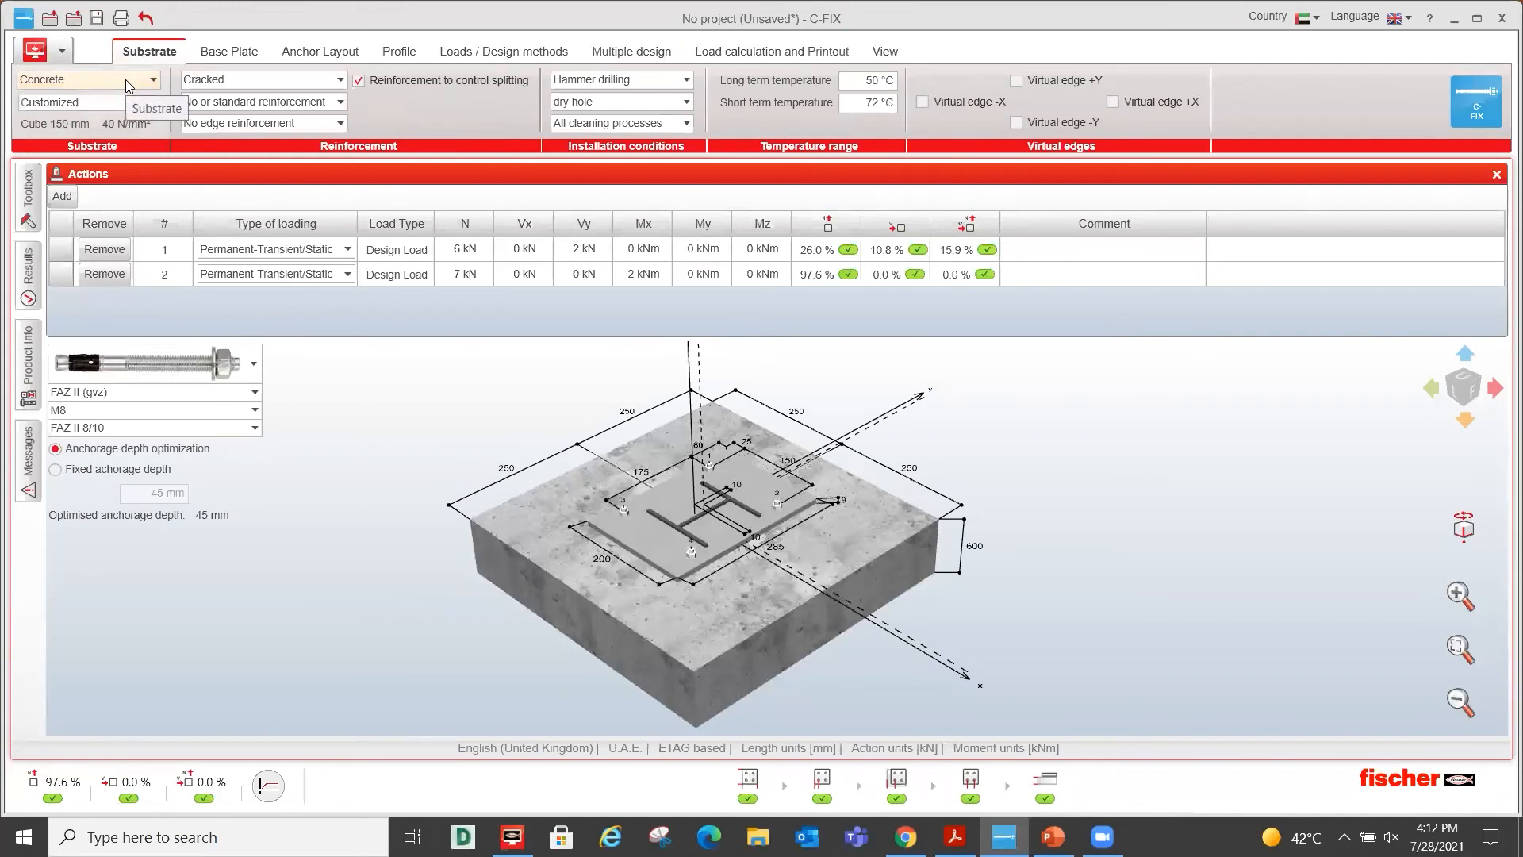
click(127, 80)
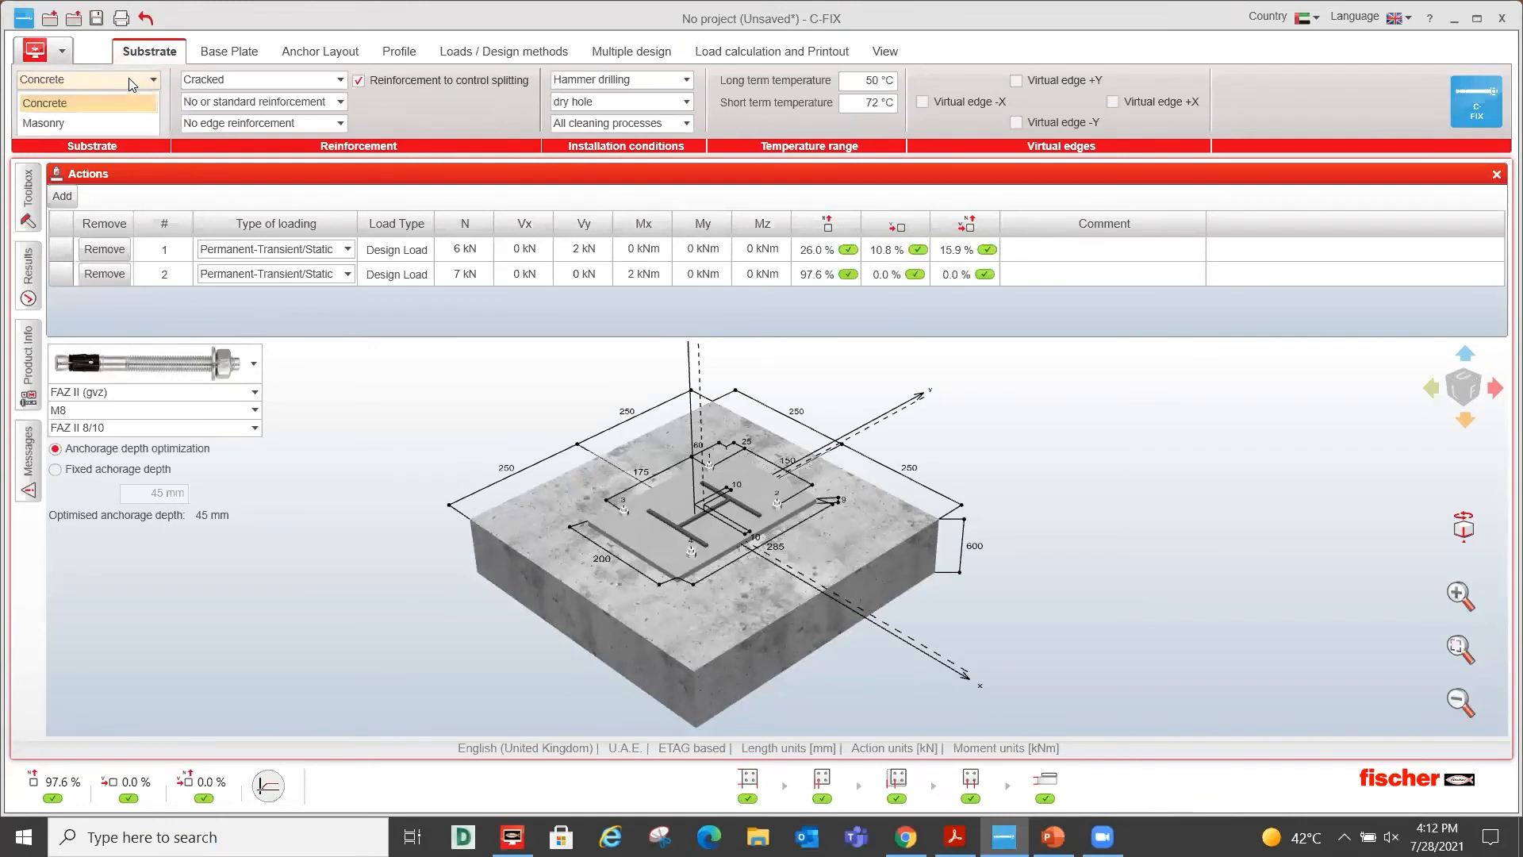
click(89, 124)
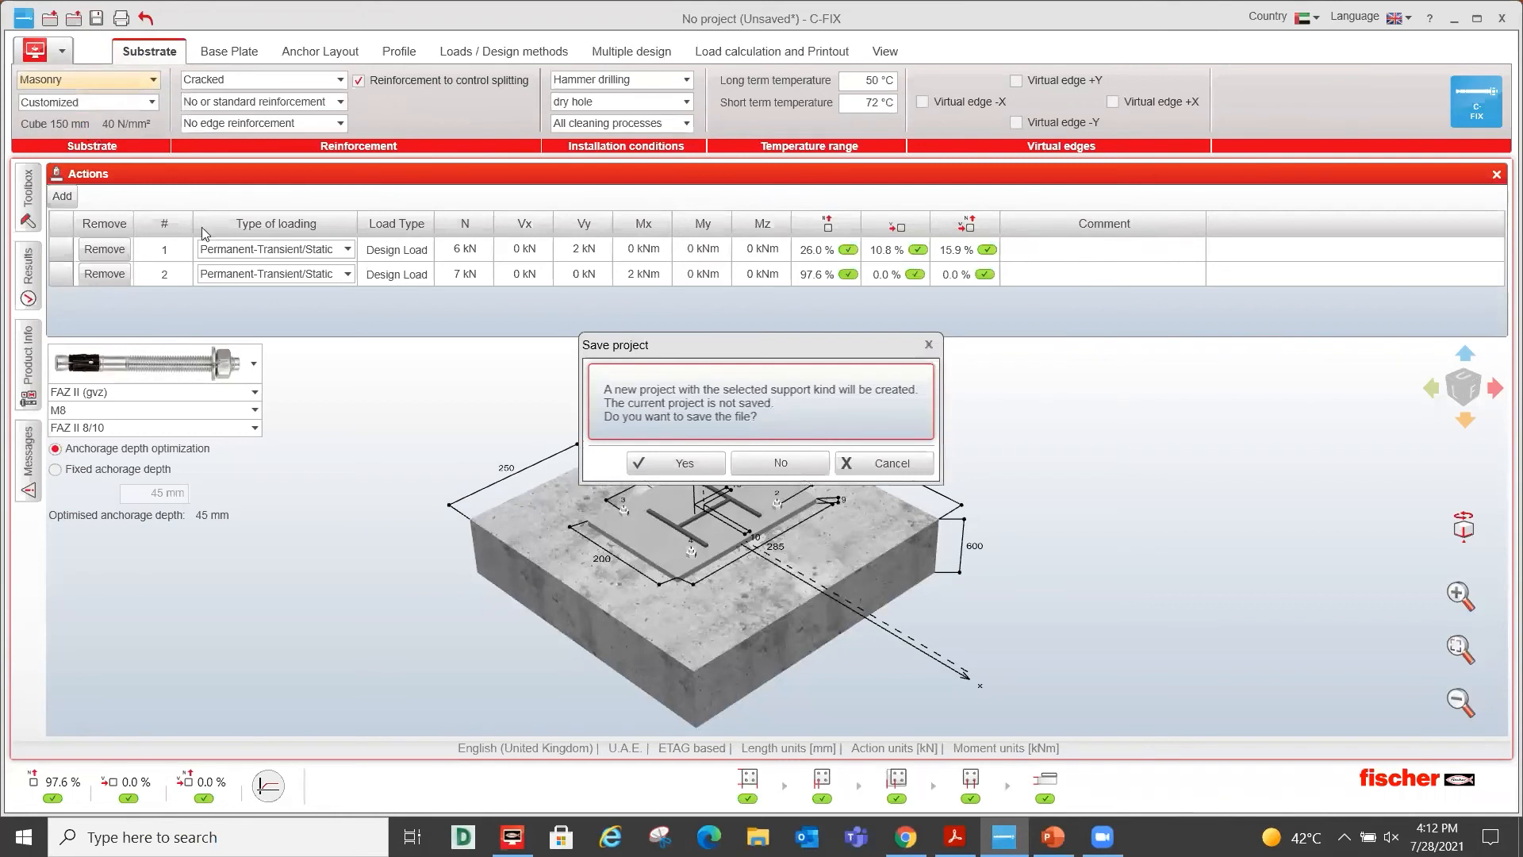
click(784, 457)
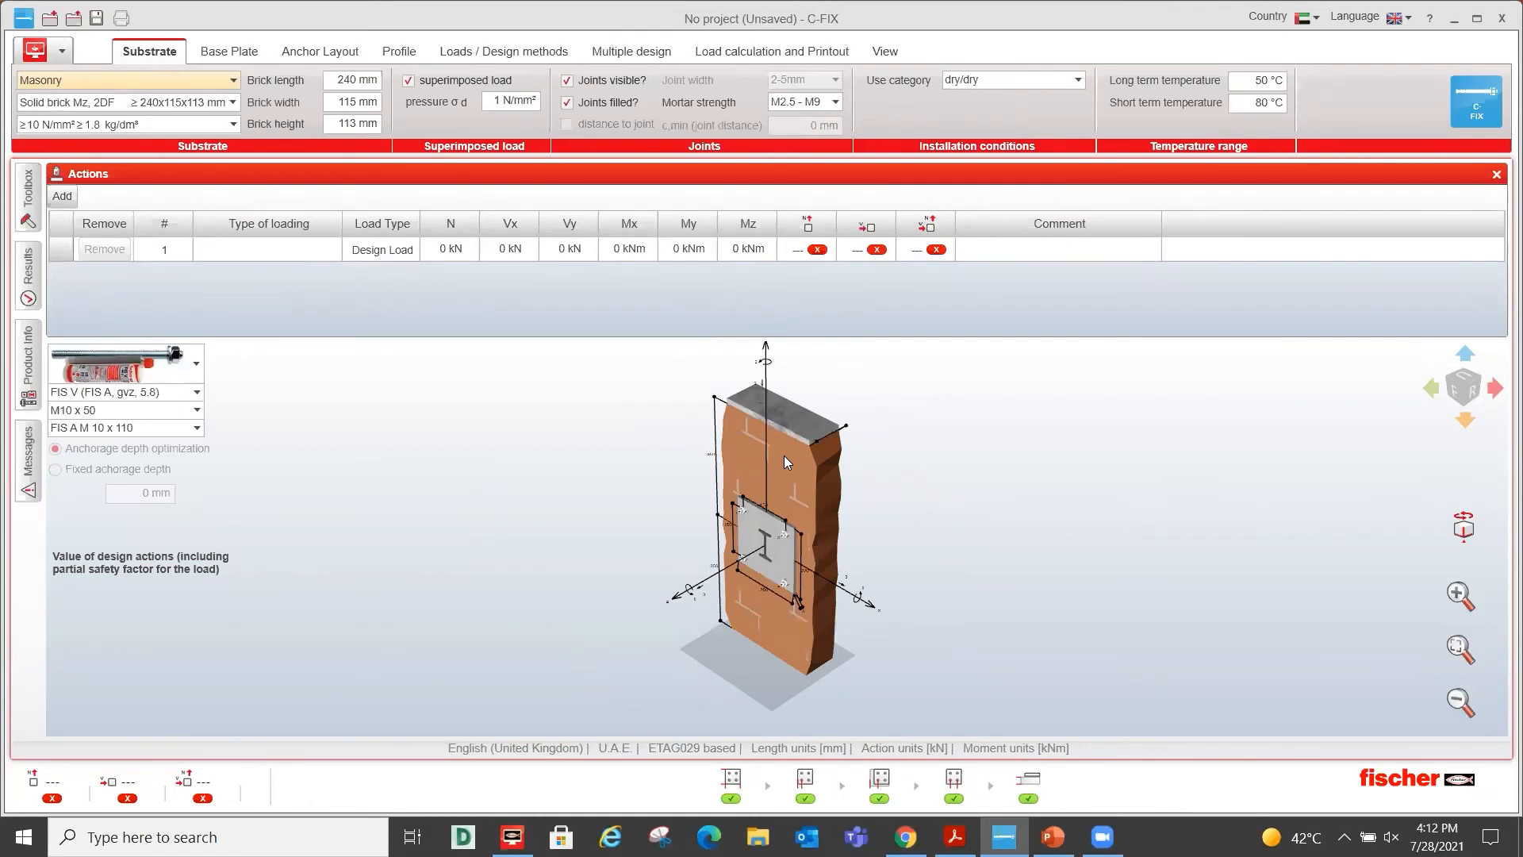
Look through the brick catalogue and choose Autoclaved Aerated Concrete (Drill hole conical) as the masonry material.
click(218, 109)
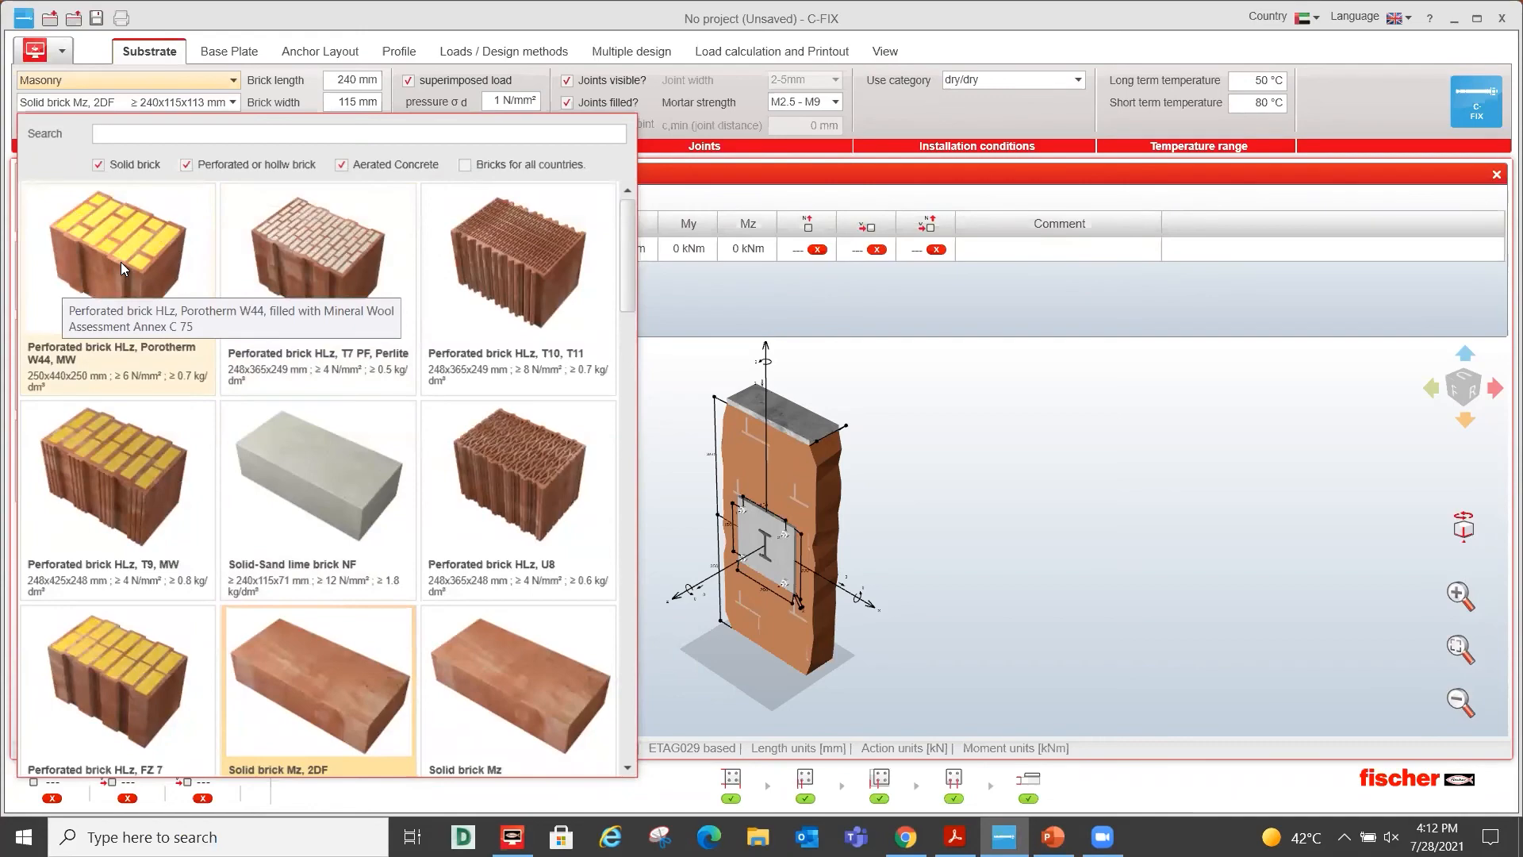
scroll(379, 481, down, 2)
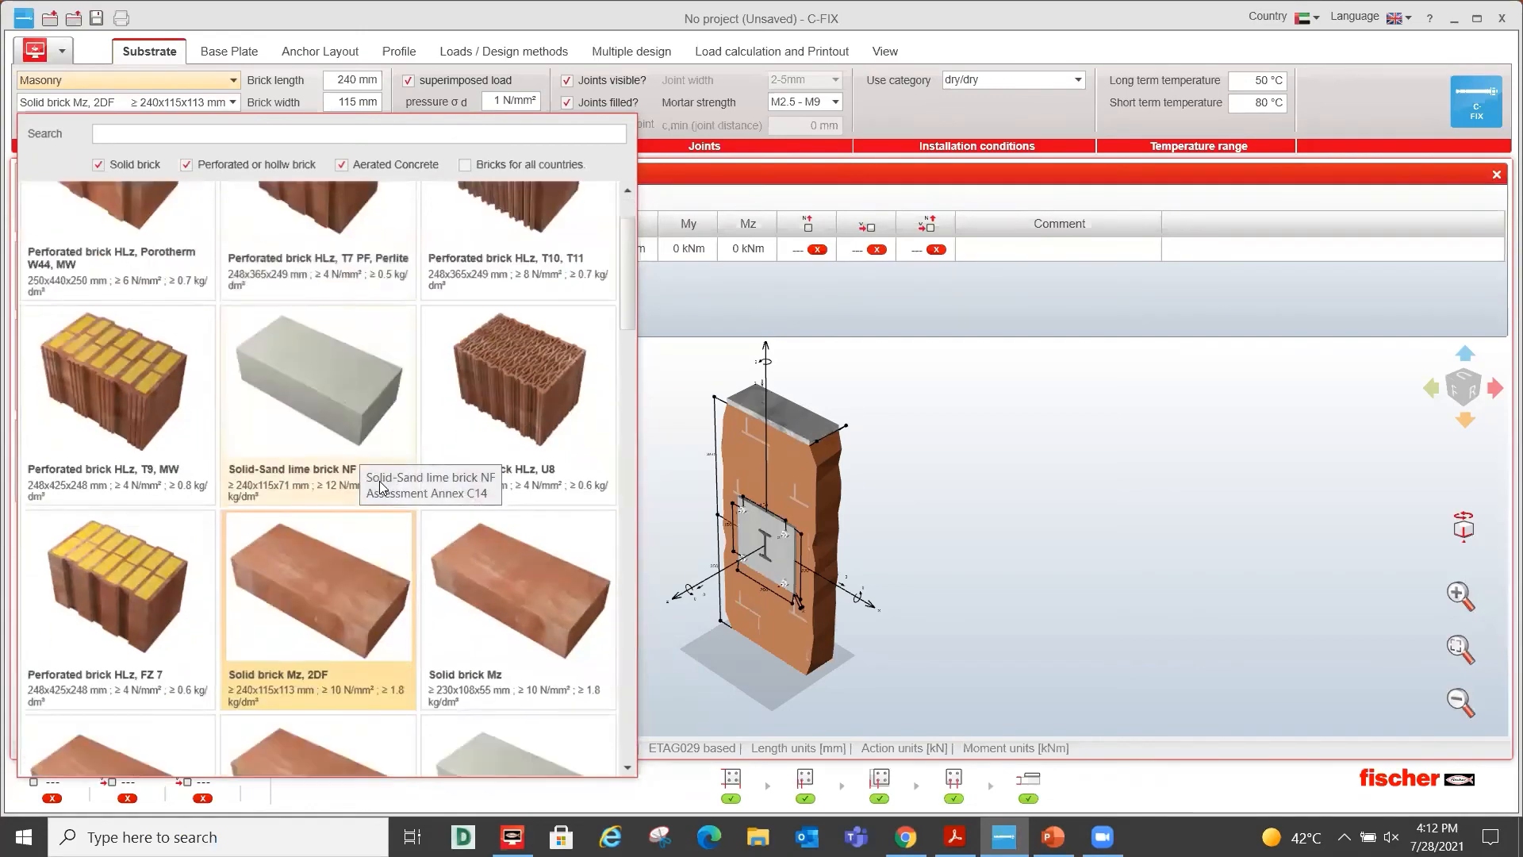
scroll(378, 485, down, 10)
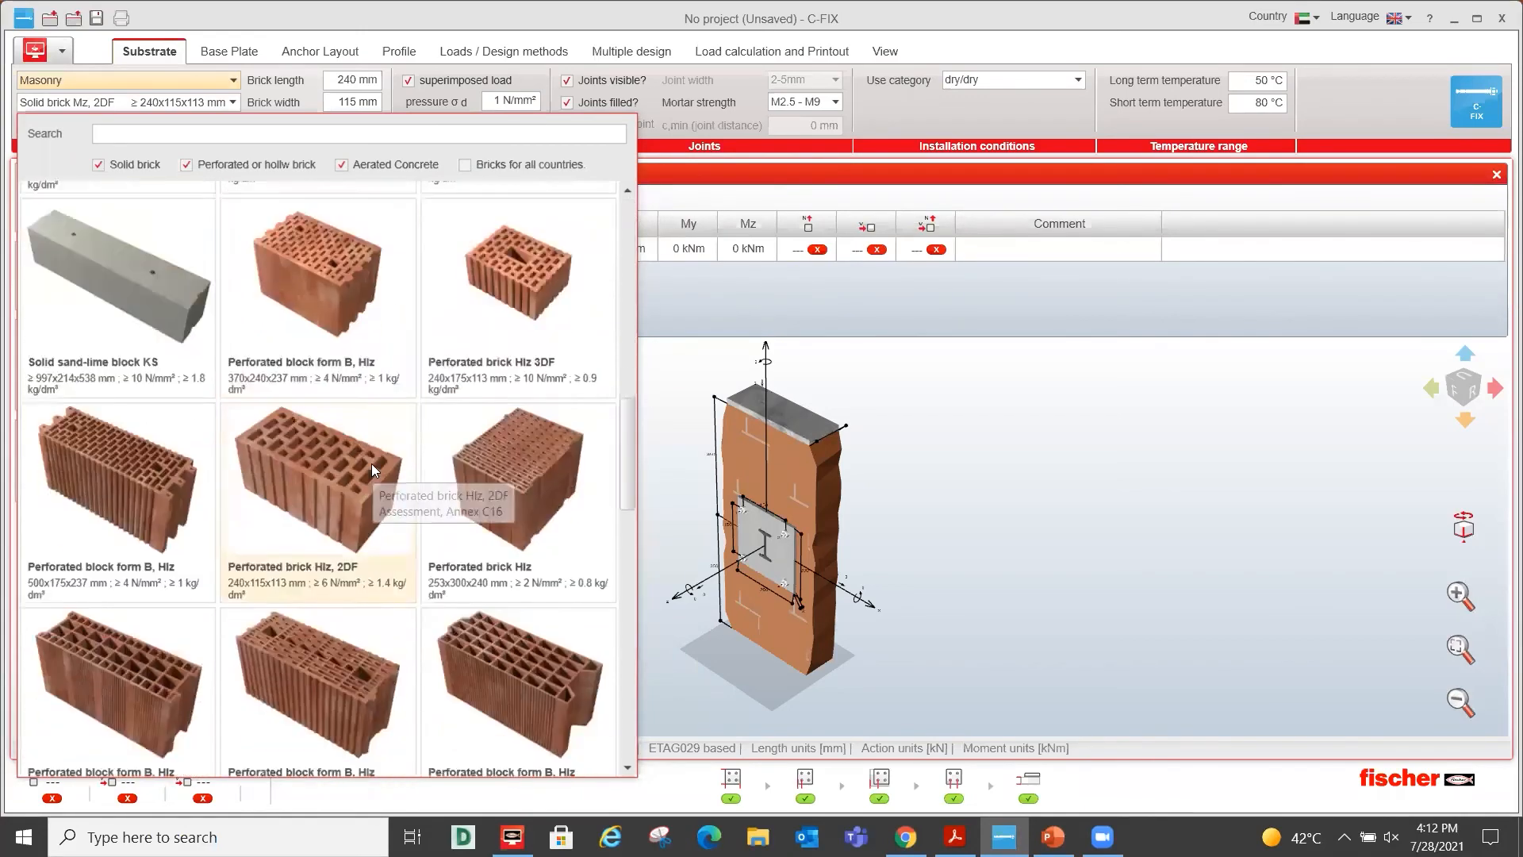
scroll(373, 468, down, 15)
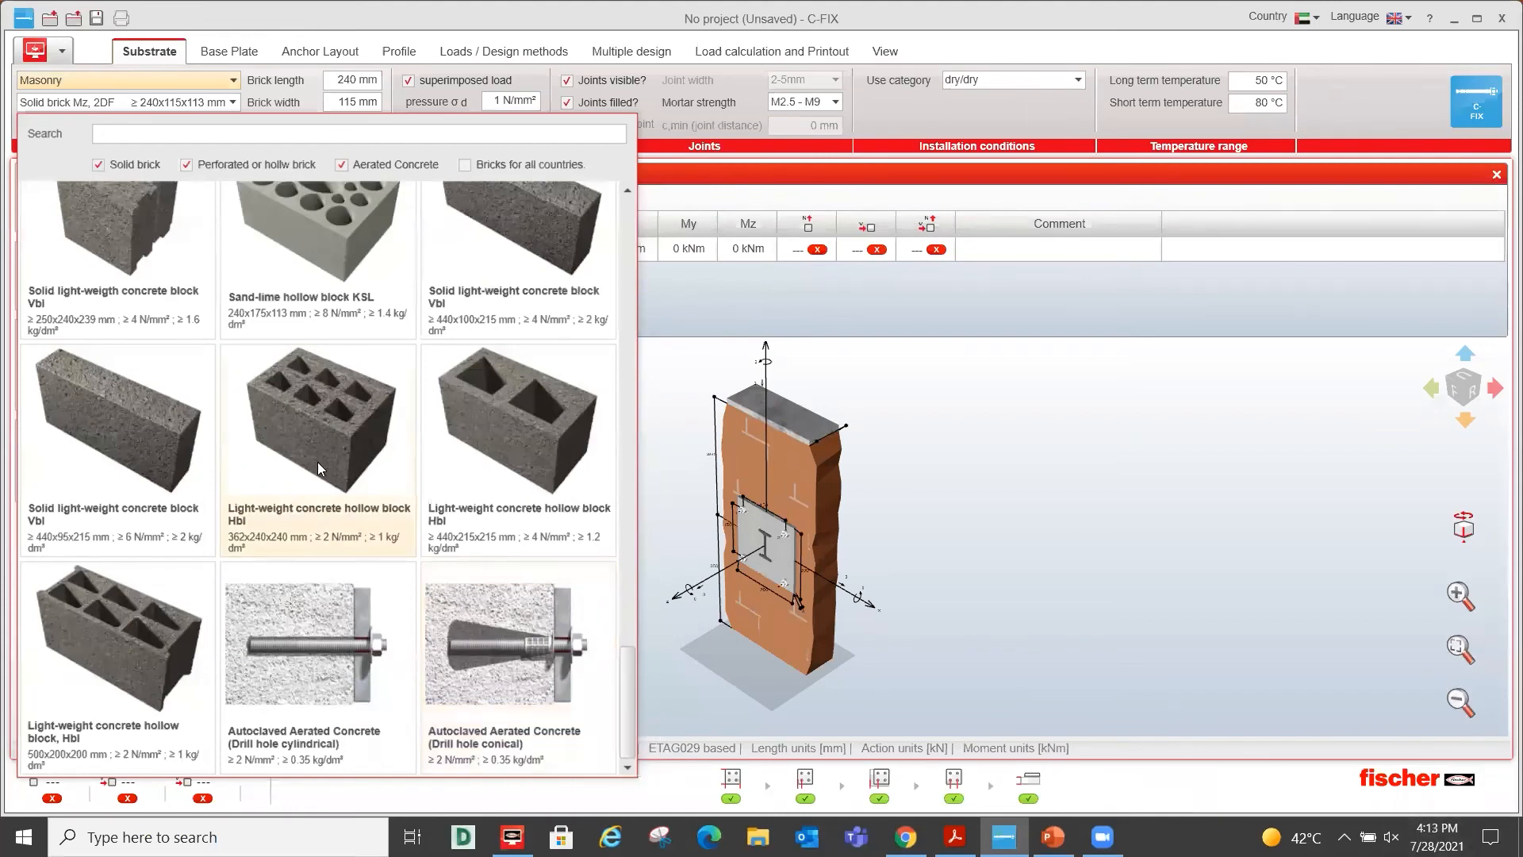
click(520, 656)
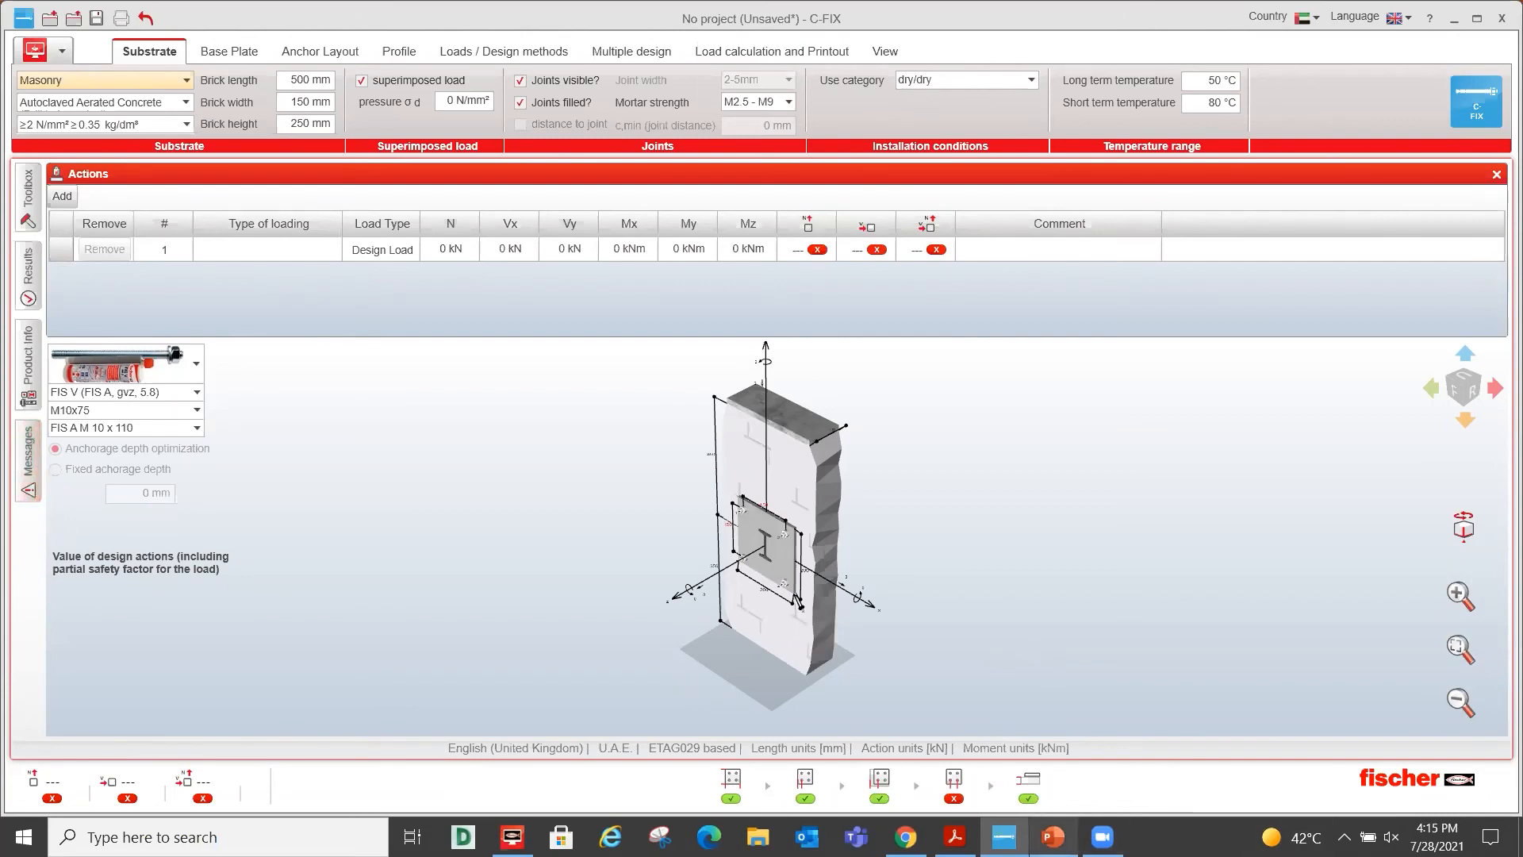
Switch to the PowerPoint presentation and show slide 21, "Questions?".
click(1056, 825)
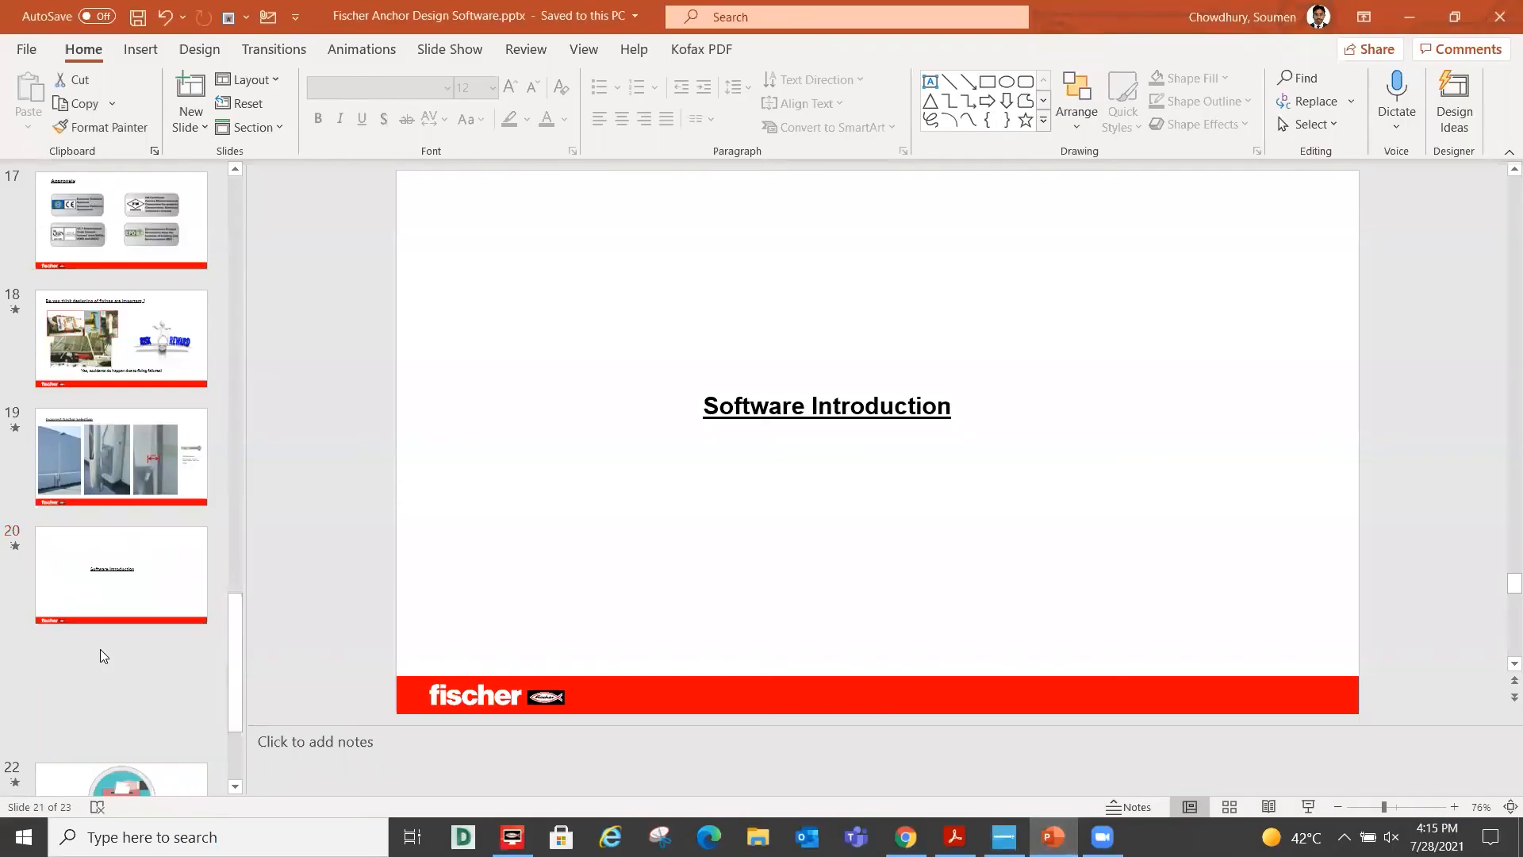
click(100, 649)
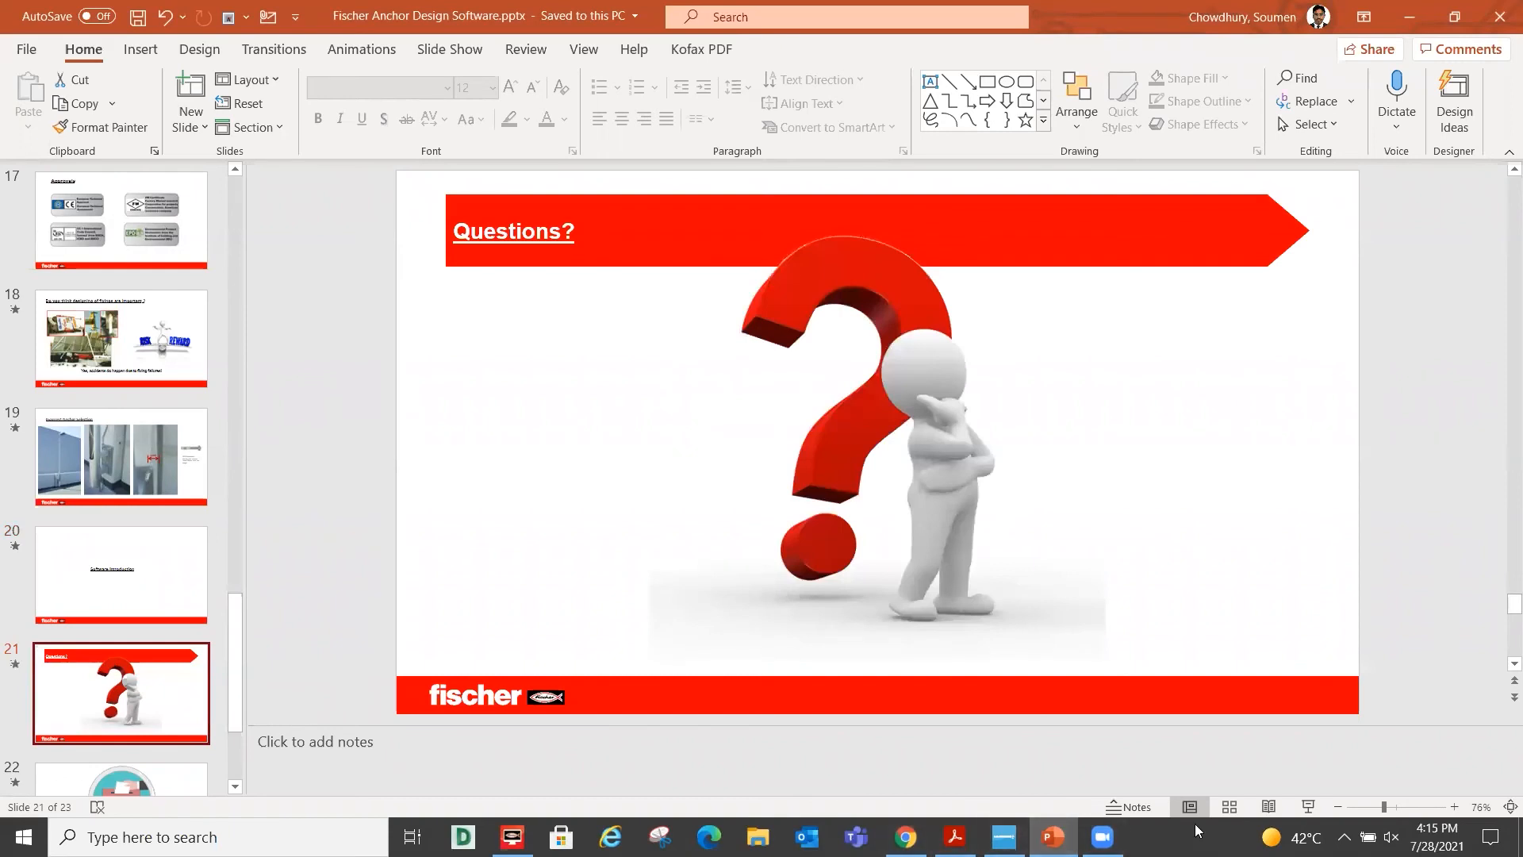